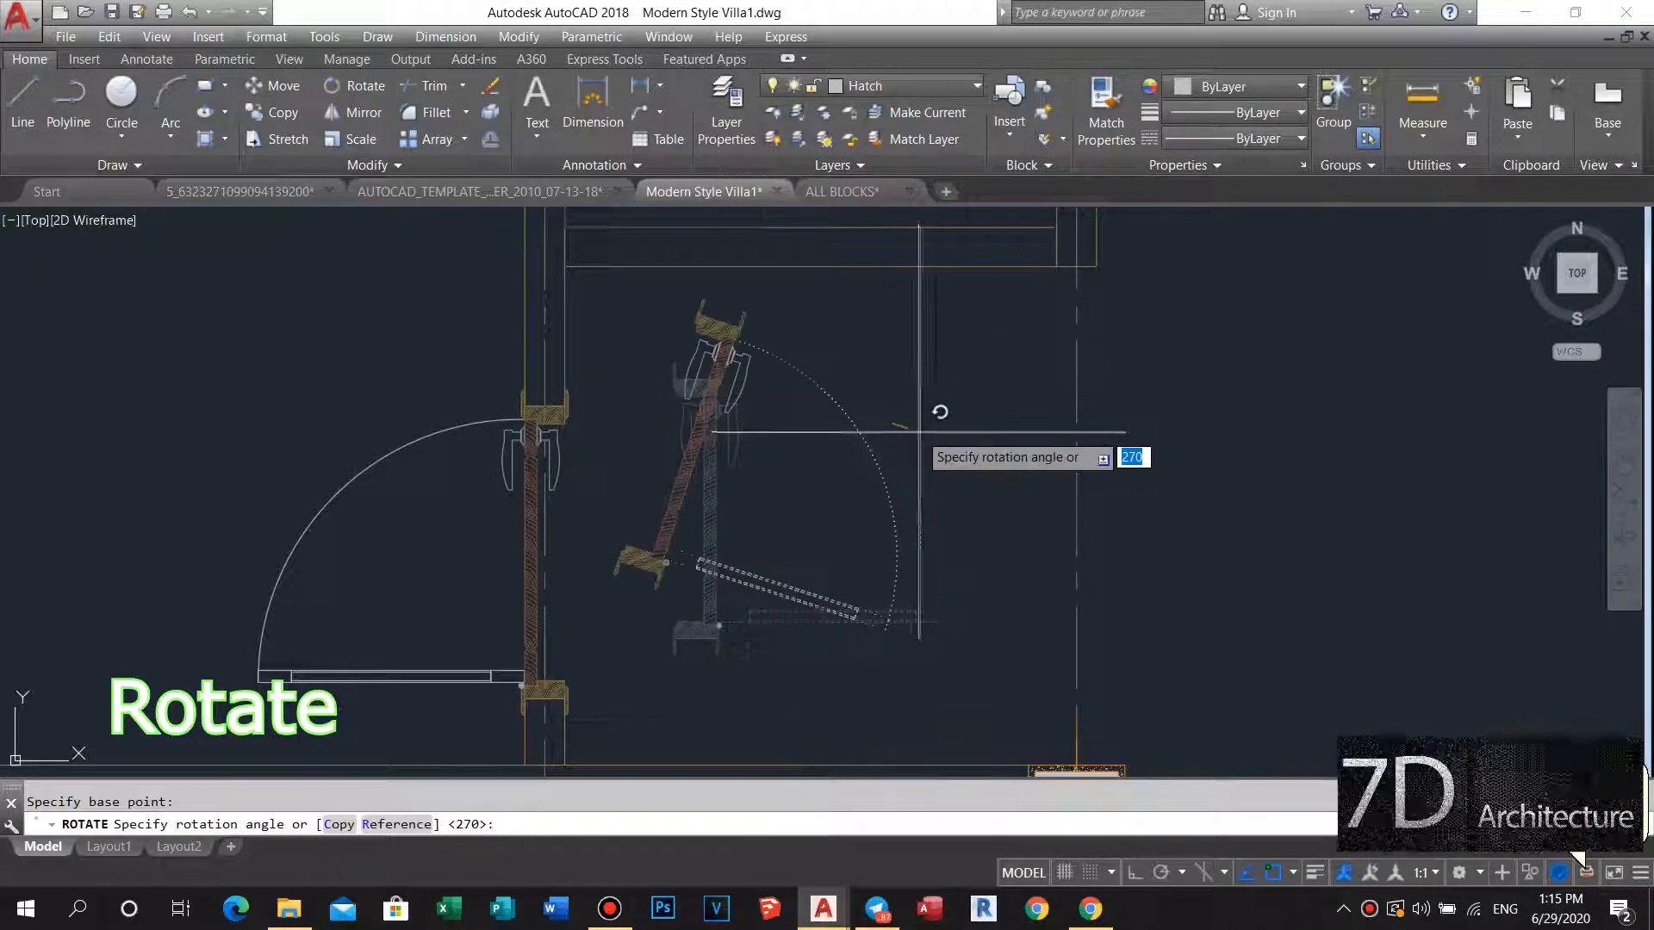
# Rotate the copied door a quarter turn with orthogonal tracking so its closed leaf lies horizontally.
pyautogui.press('F8')
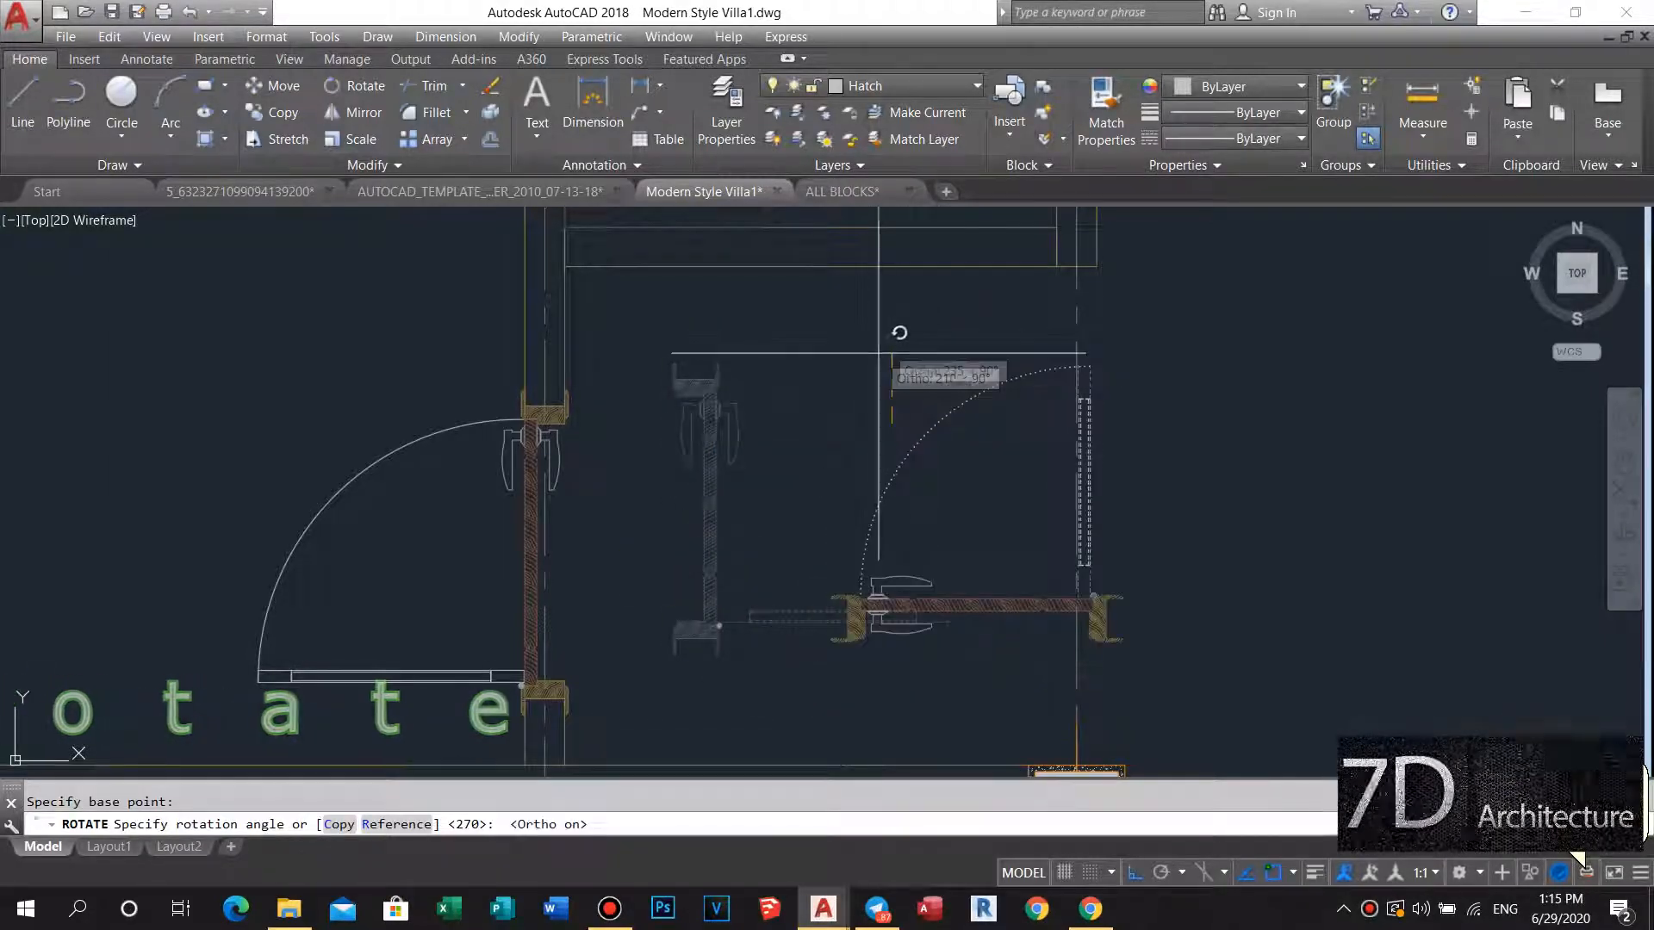
pyautogui.scroll(-2, 865, 355)
pyautogui.moveTo(870, 409); pyautogui.dragTo(882, 439, button='middle')
pyautogui.press('Escape')
# Move the rotated door by the corner of its hinge-side frame into the lower wall of the bathroom.
pyautogui.scroll(4, 956, 491)
pyautogui.click(963, 494)
pyautogui.click(879, 648)
pyautogui.moveTo(967, 626); pyautogui.dragTo(864, 595, button='middle')
pyautogui.write('m')
pyautogui.press('space')
pyautogui.scroll(5, 973, 612)
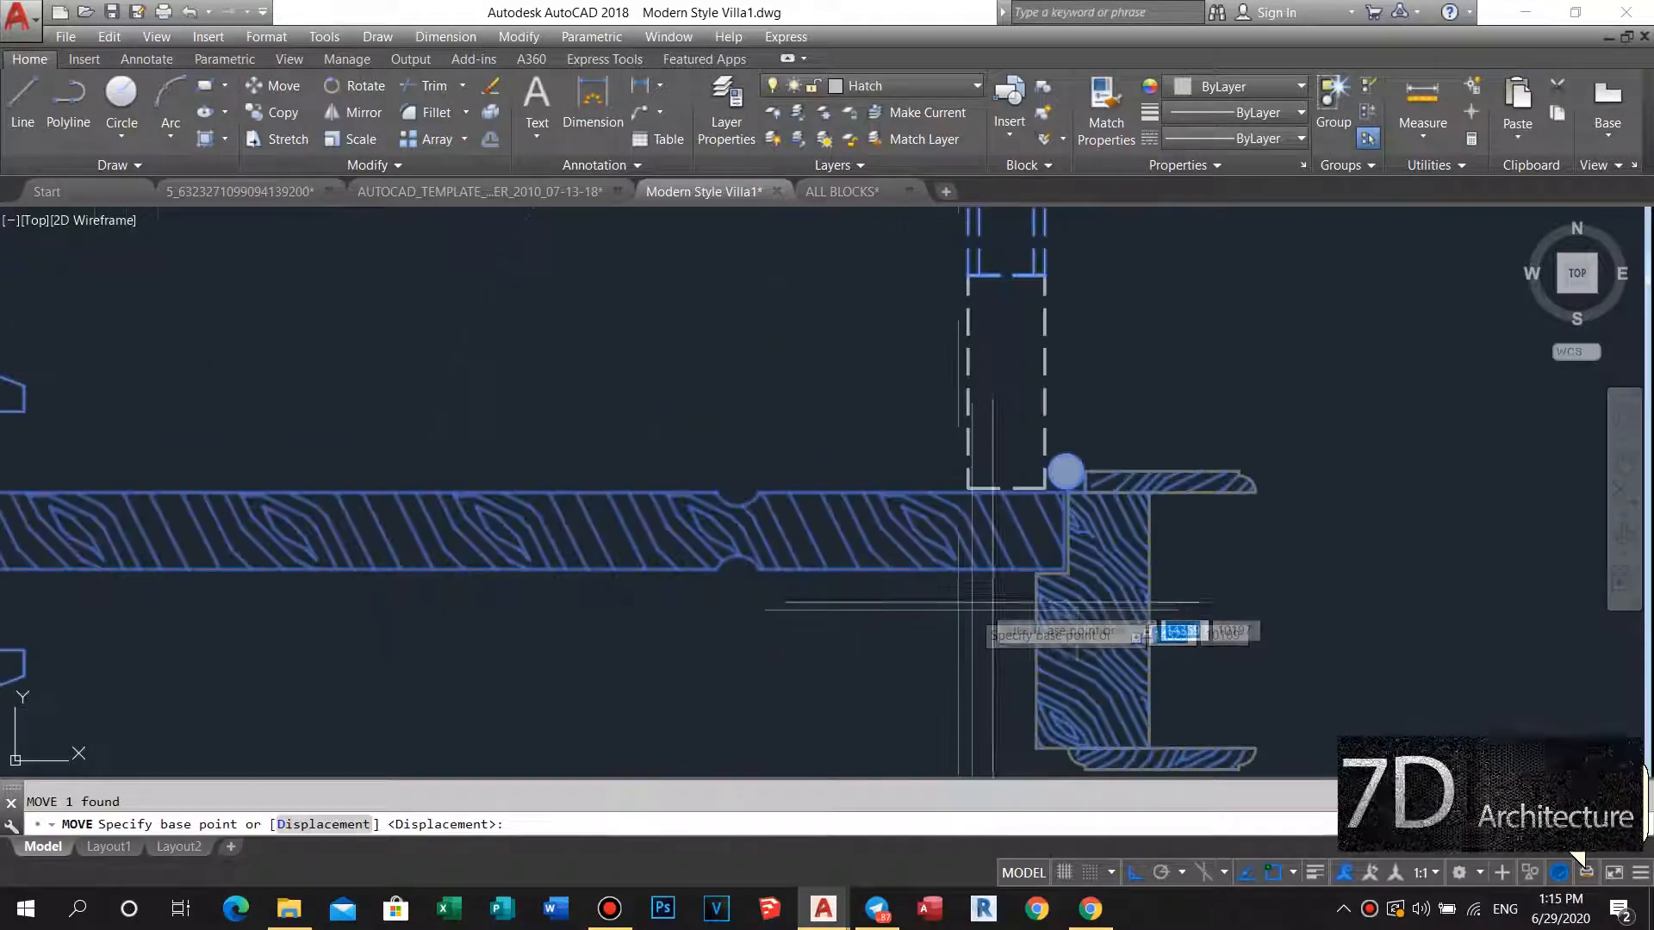
pyautogui.click(1149, 492)
pyautogui.scroll(-4, 974, 413)
pyautogui.moveTo(961, 440); pyautogui.dragTo(958, 721, button='middle')
pyautogui.scroll(-2, 887, 515)
pyautogui.scroll(2, 896, 293)
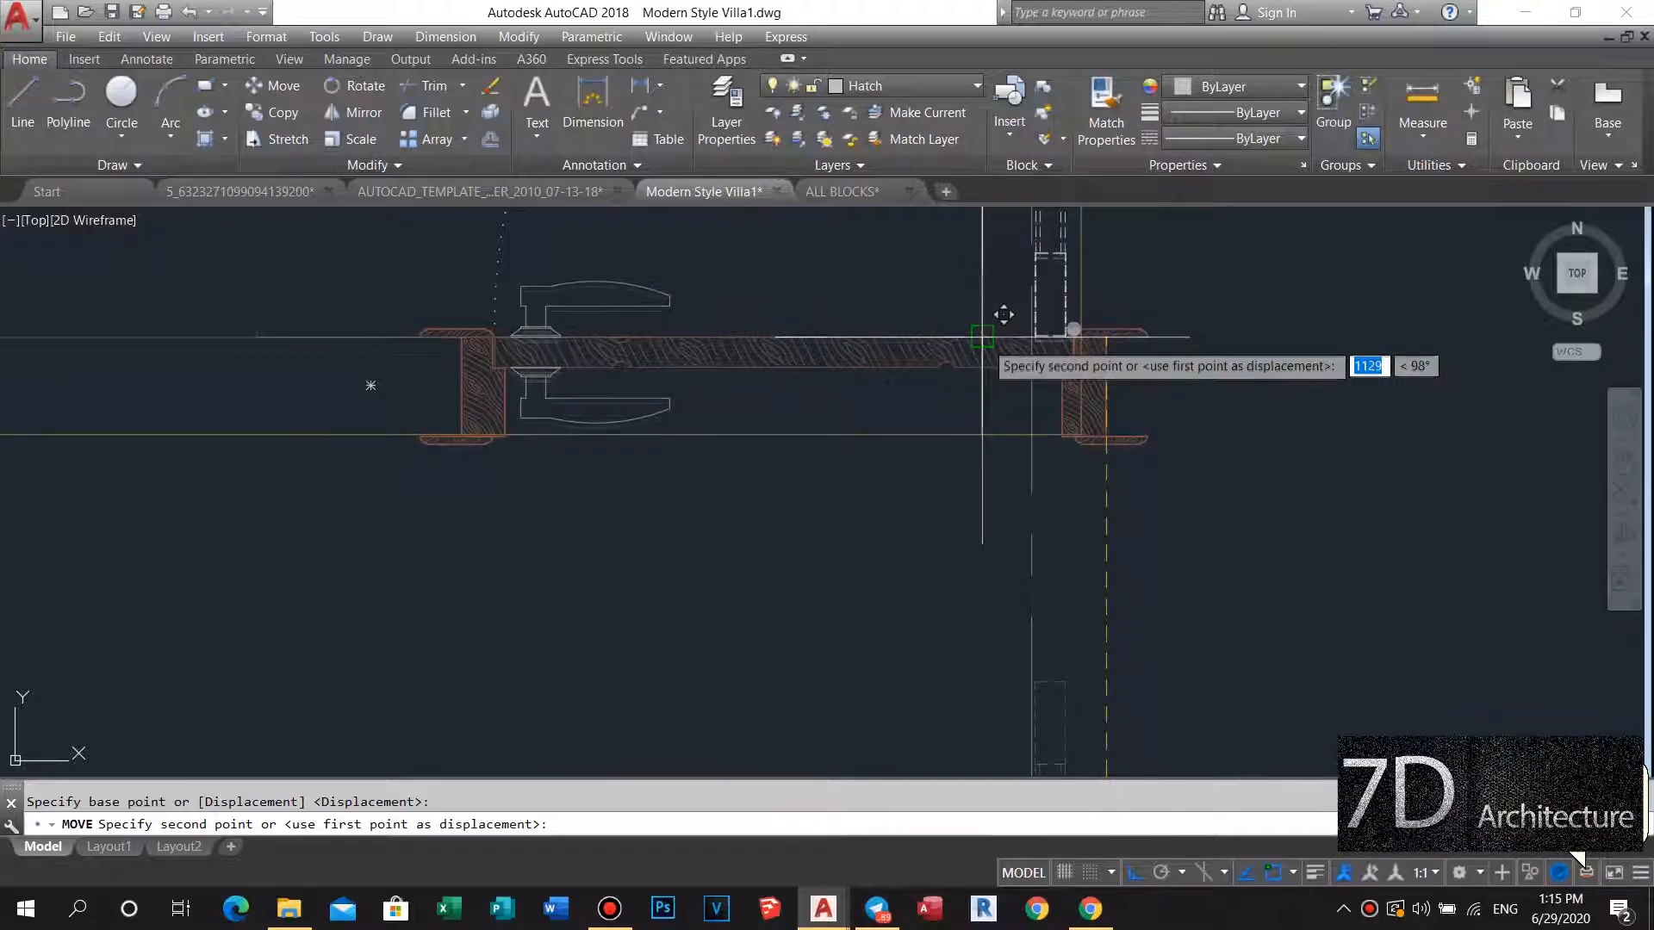
pyautogui.click(995, 359)
# Move the bathroom's outer vertical wall horizontally so its outer edge lines up with the column's lower outer corner.
pyautogui.scroll(-3, 982, 361)
pyautogui.moveTo(978, 362); pyautogui.dragTo(928, 514, button='middle')
pyautogui.scroll(-4, 946, 403)
pyautogui.moveTo(967, 274); pyautogui.dragTo(965, 345, button='middle')
pyautogui.scroll(6, 965, 344)
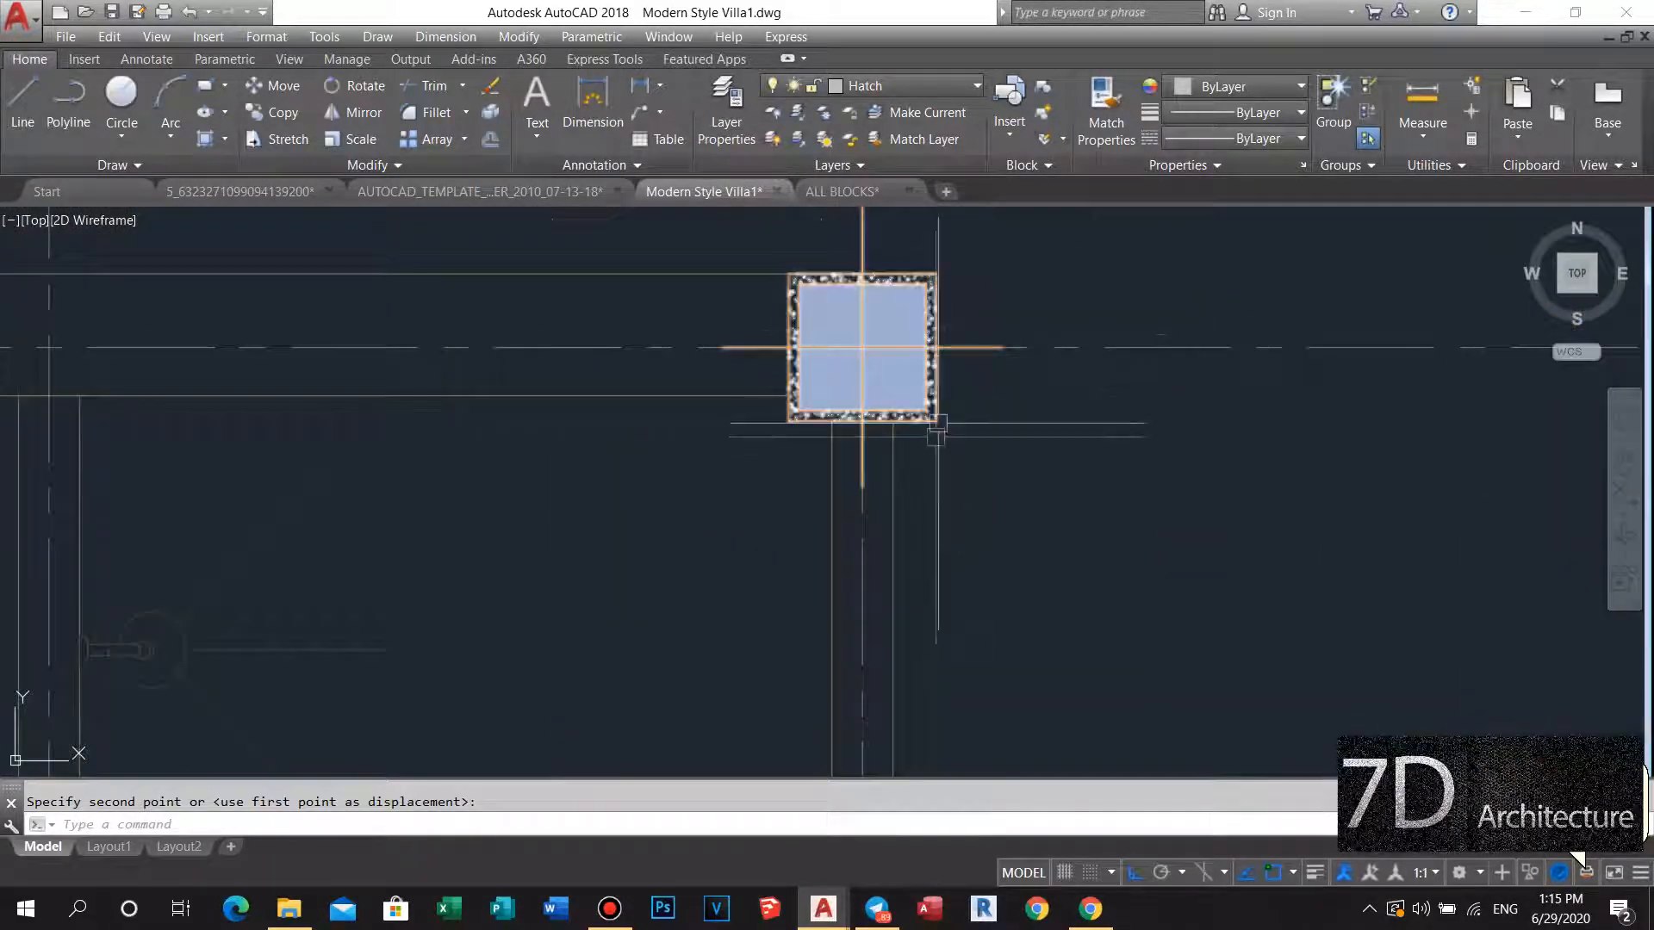
pyautogui.moveTo(966, 440); pyautogui.dragTo(961, 448, button='middle')
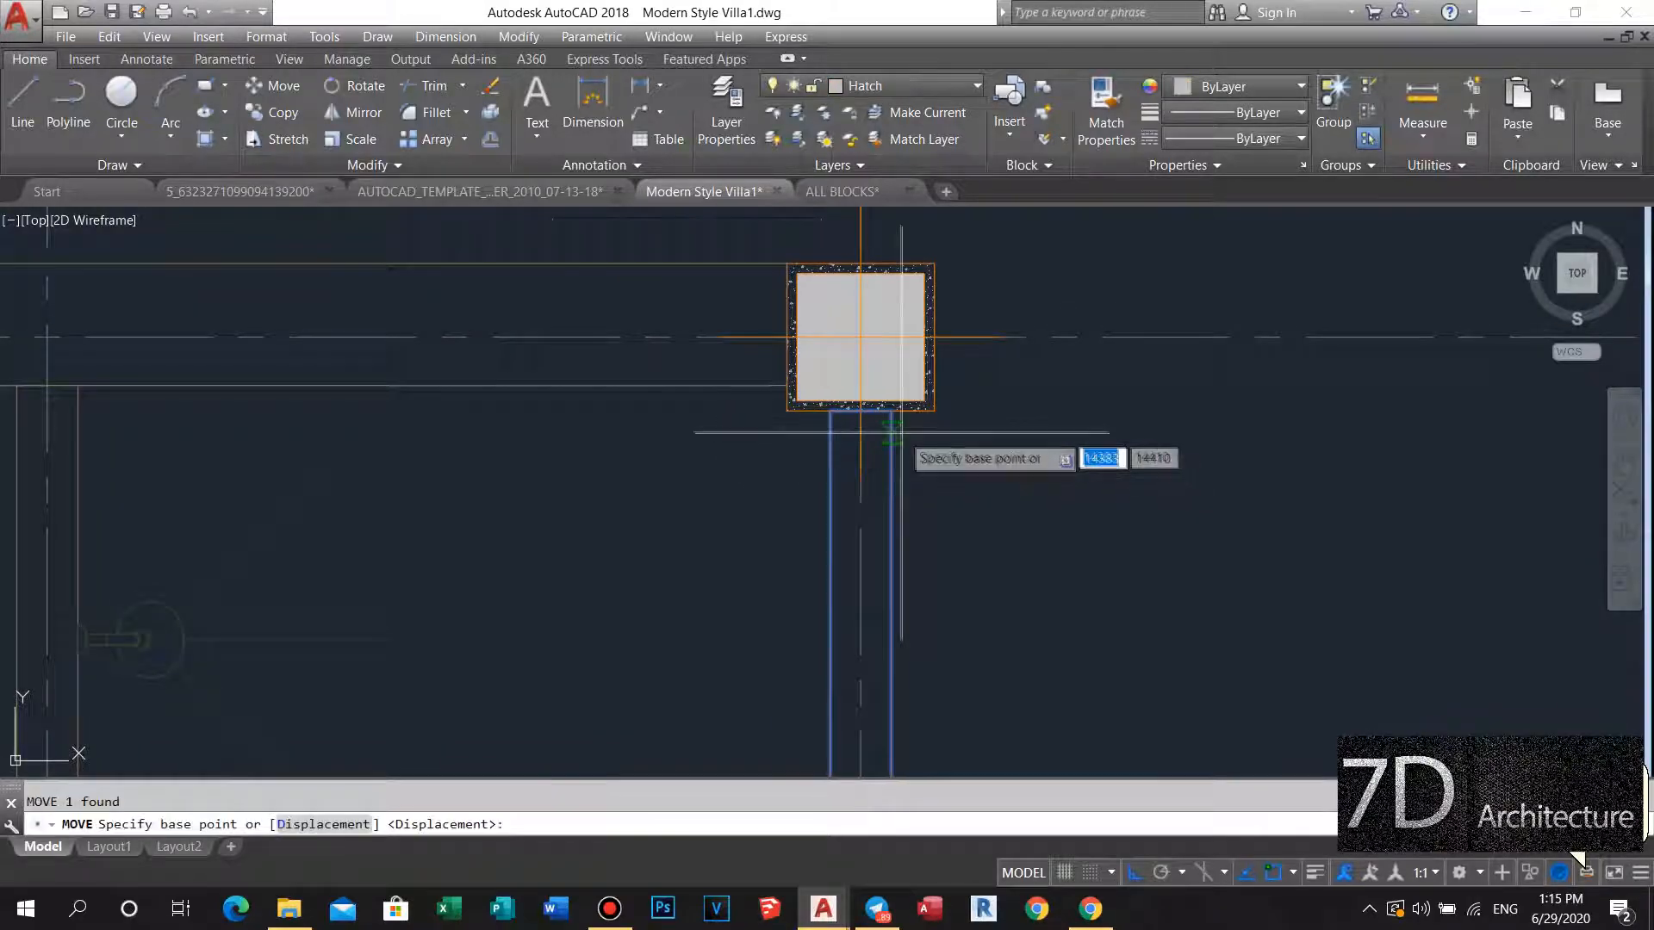
pyautogui.scroll(4, 901, 433)
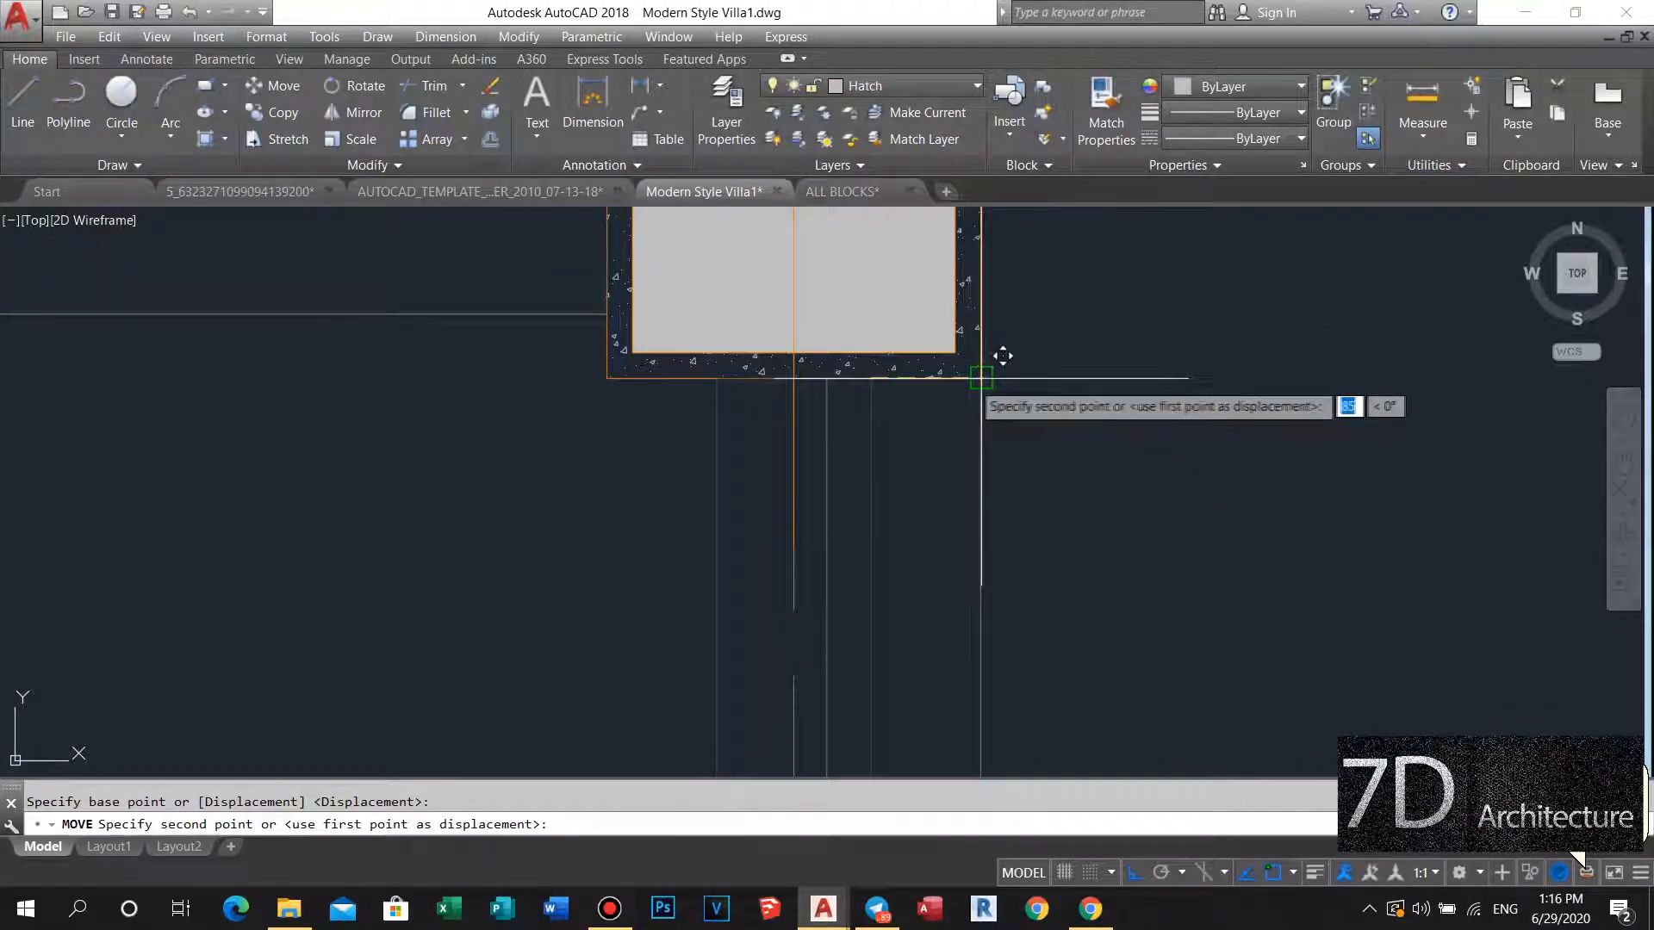
# Stretch the end of the bathroom's shower partition wall horizontally to the vertical grid axis.
pyautogui.scroll(-6, 940, 372)
pyautogui.moveTo(932, 372); pyautogui.dragTo(894, 251, button='middle')
pyautogui.scroll(-2, 836, 400)
pyautogui.moveTo(831, 410); pyautogui.dragTo(775, 354, button='middle')
pyautogui.scroll(6, 790, 400)
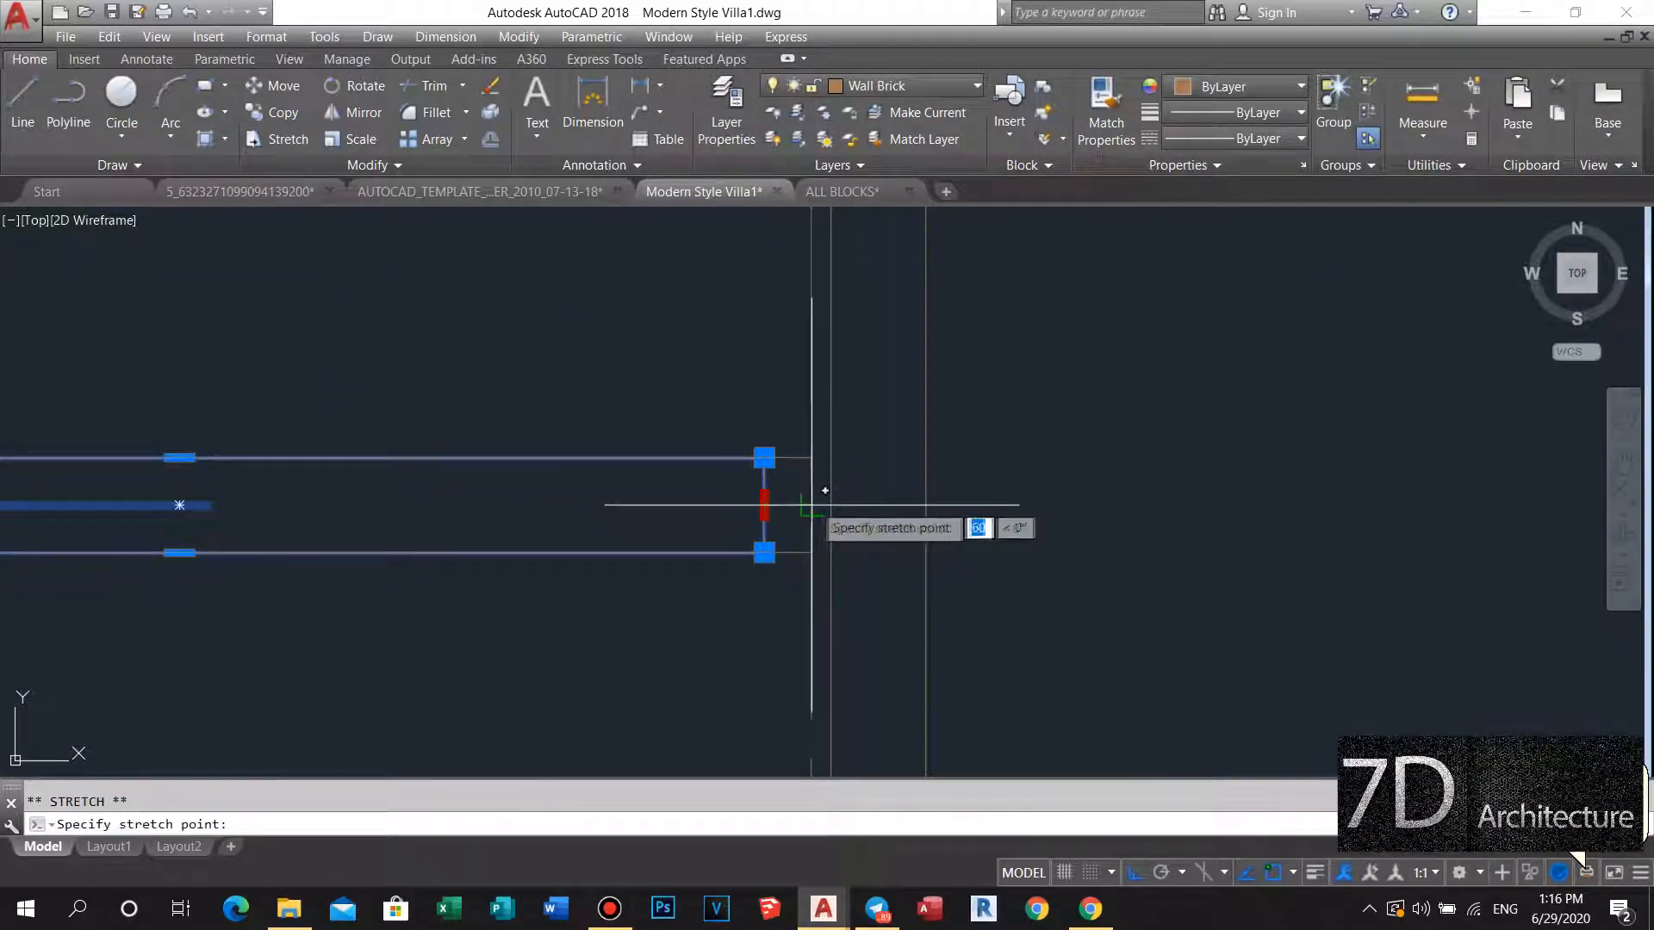
pyautogui.scroll(-6, 832, 505)
pyautogui.scroll(7, 728, 424)
pyautogui.moveTo(763, 473); pyautogui.dragTo(771, 424, button='middle')
pyautogui.press('Escape')
# Examine the placed bathroom door and the surrounding walls in the bedroom plan.
pyautogui.scroll(3, 749, 485)
pyautogui.scroll(-3, 756, 481)
pyautogui.moveTo(761, 480); pyautogui.dragTo(798, 488, button='middle')
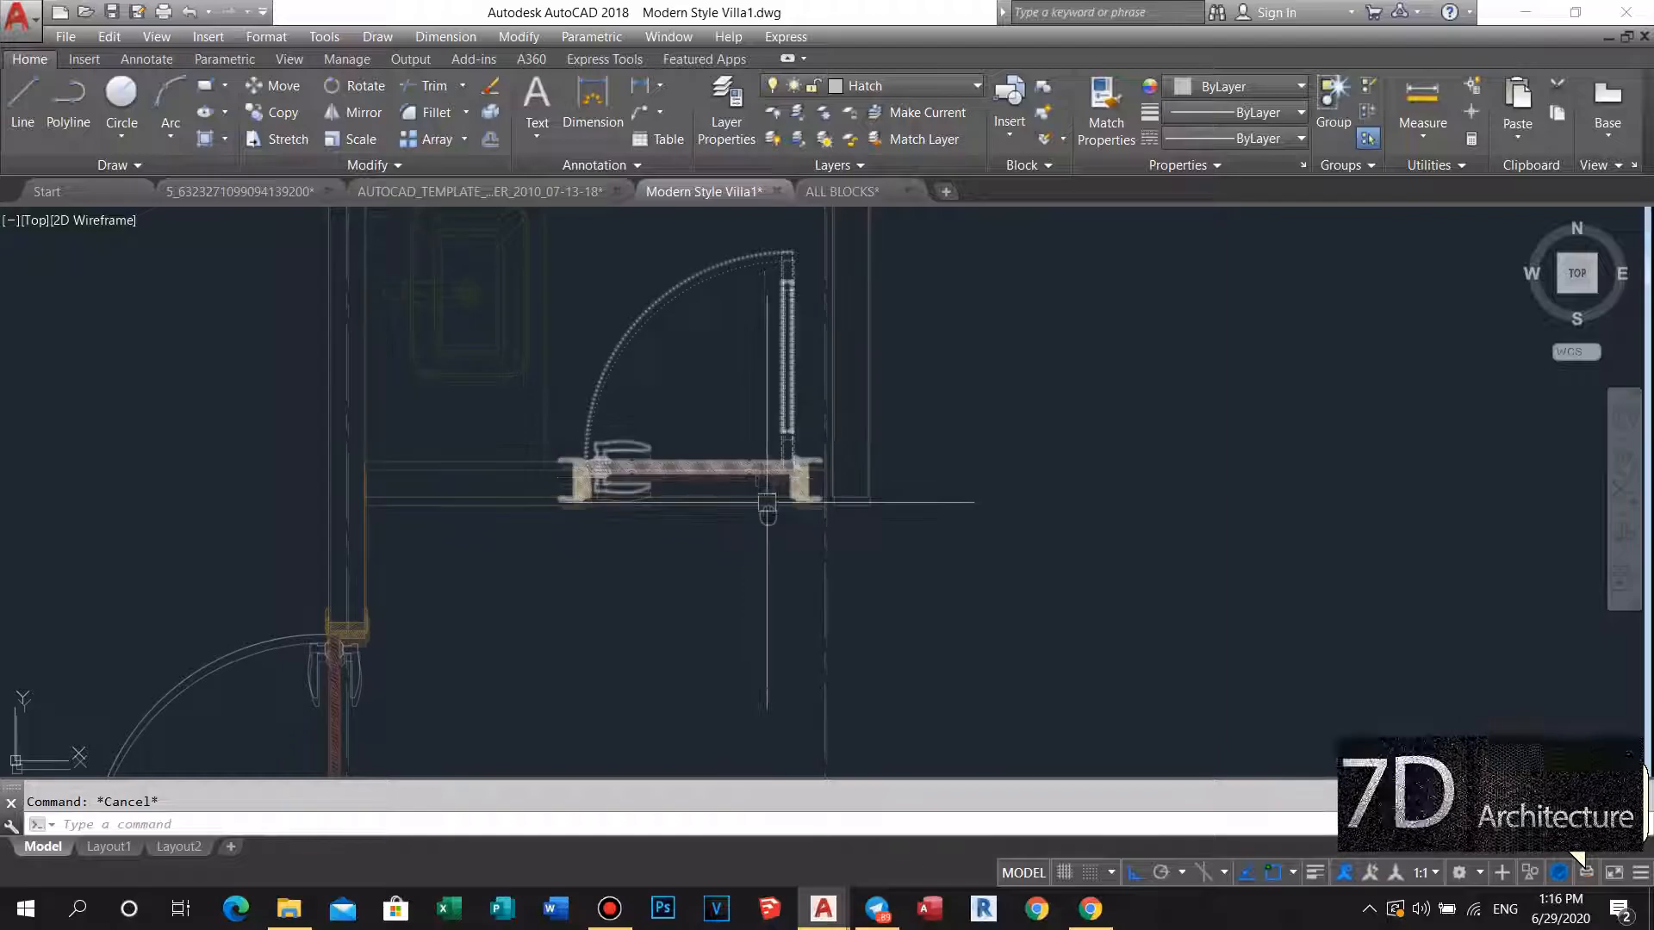
pyautogui.scroll(-5, 749, 506)
pyautogui.scroll(5, 749, 505)
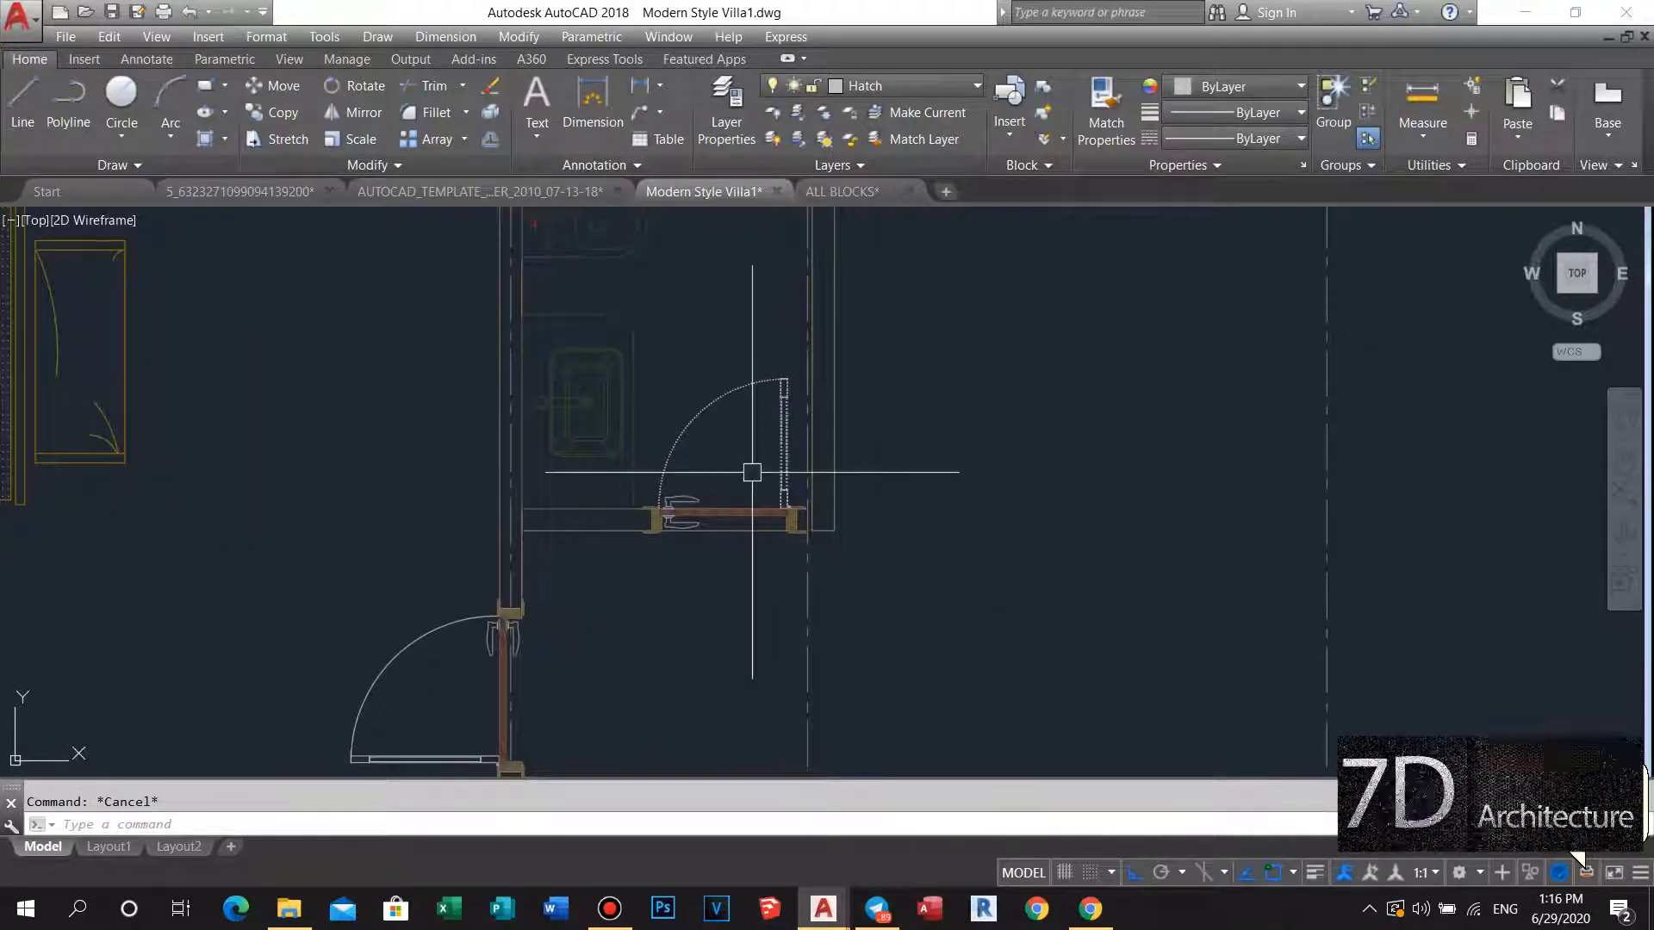
pyautogui.scroll(-4, 752, 472)
pyautogui.scroll(2, 755, 486)
pyautogui.scroll(-2, 754, 489)
pyautogui.moveTo(754, 492); pyautogui.dragTo(760, 469, button='middle')
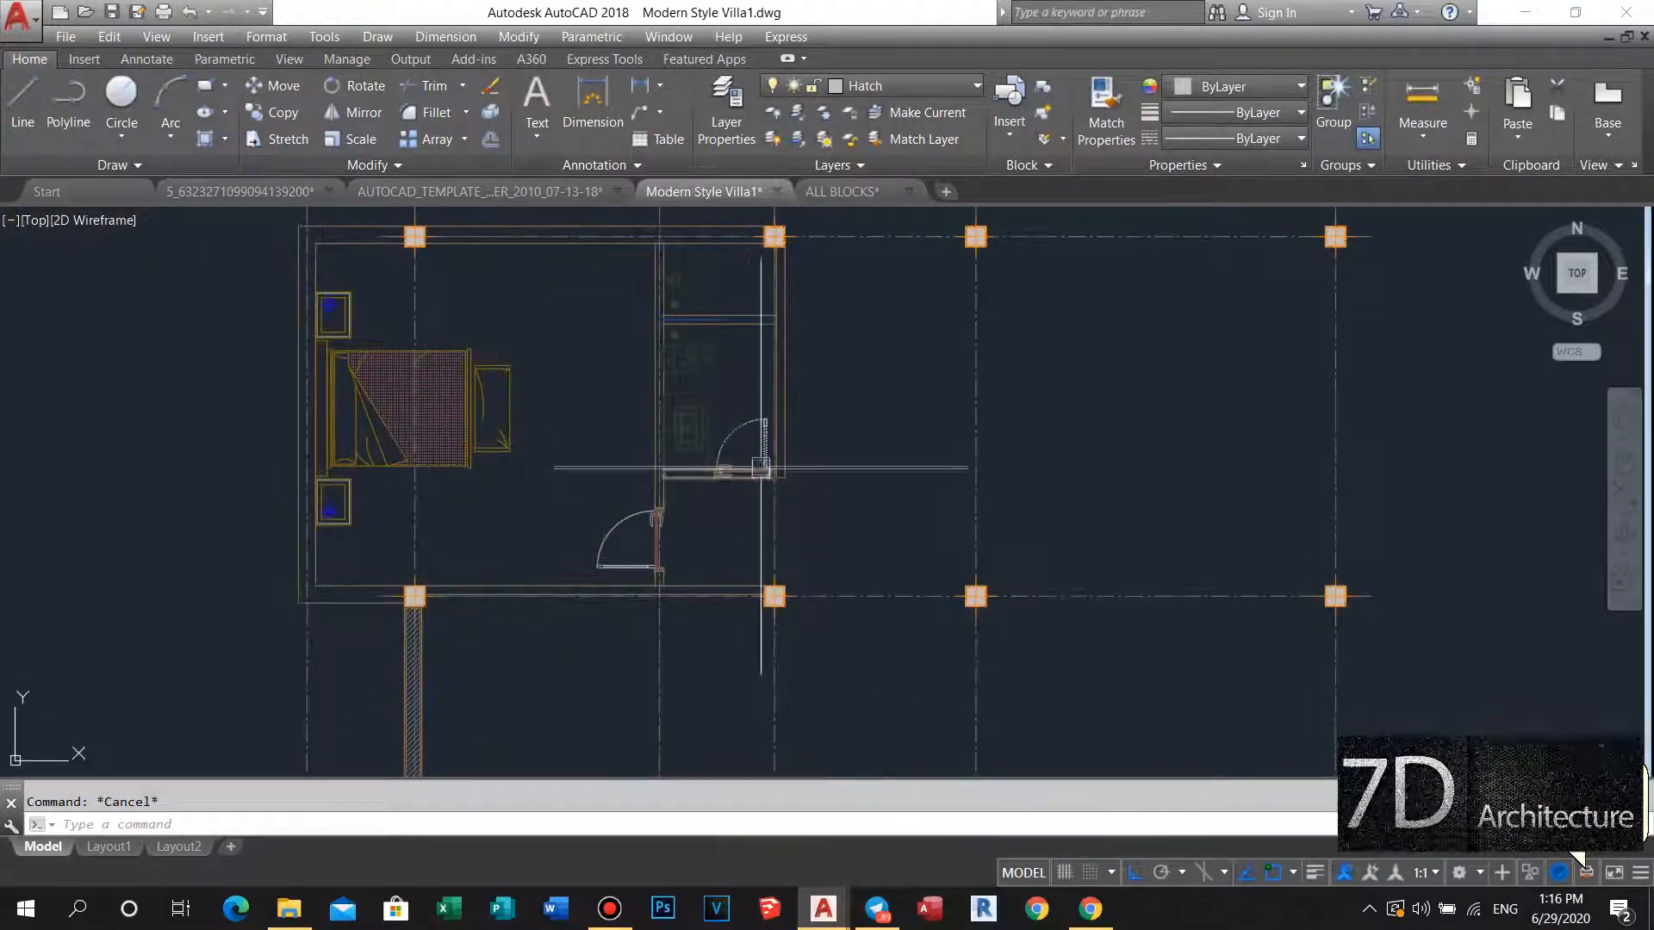
# Draw a vertical construction line through the lower inner corner of the bathroom's outer wall.
pyautogui.scroll(5, 760, 469)
pyautogui.write('x')
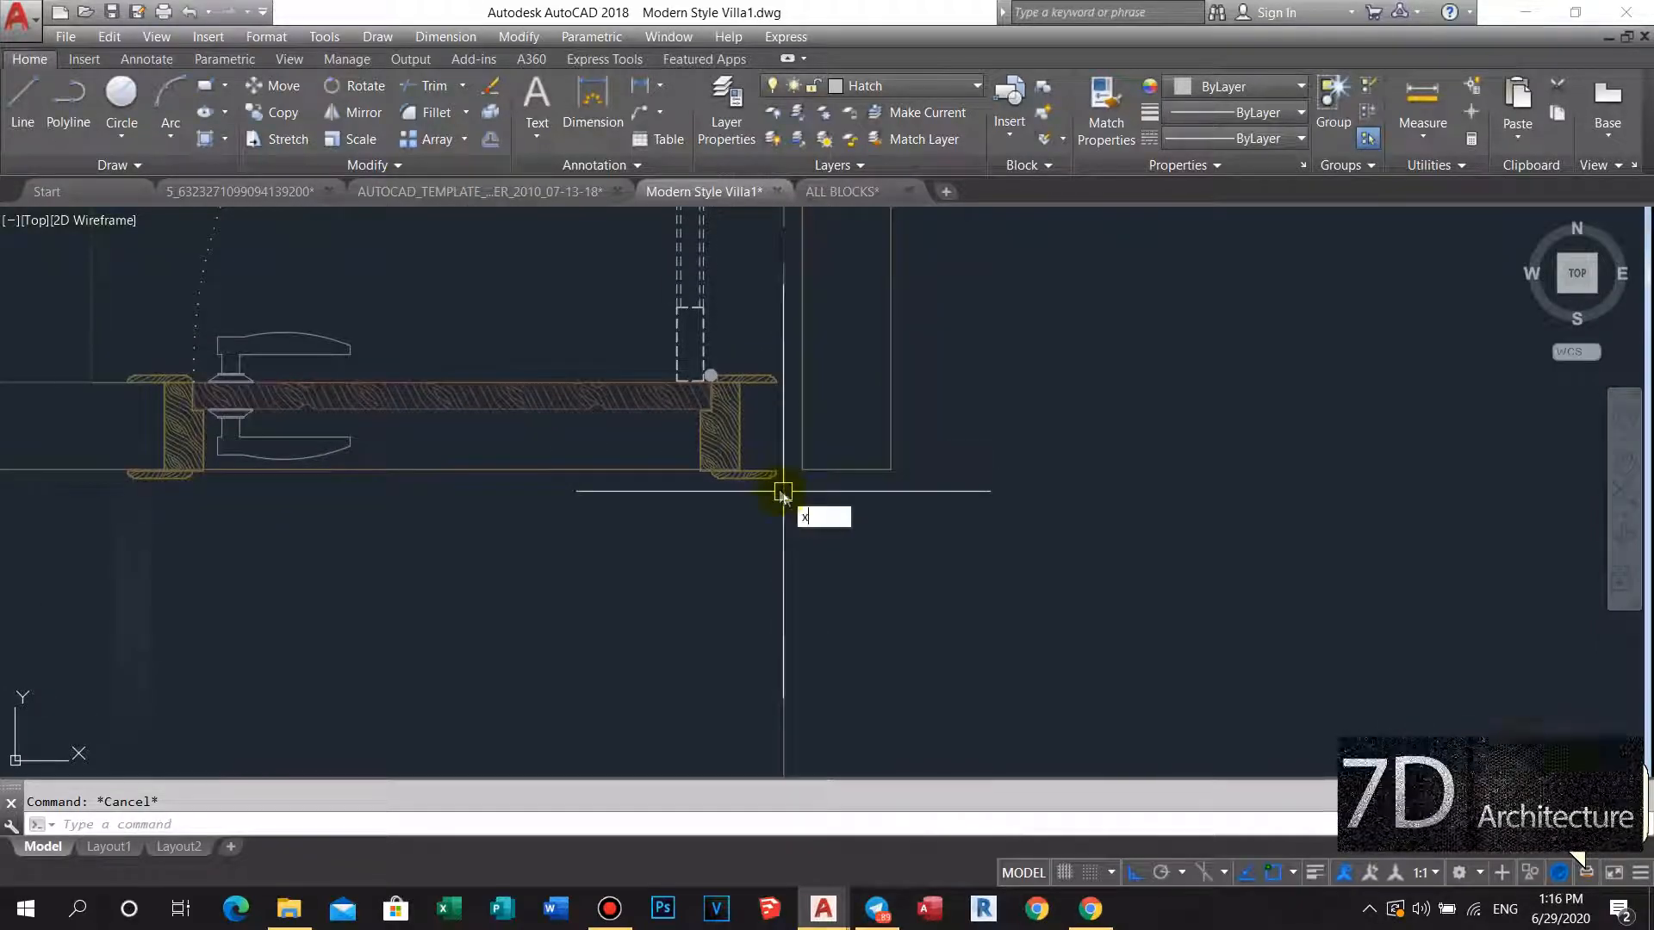
pyautogui.write('l')
pyautogui.press('Return')
pyautogui.scroll(2, 810, 465)
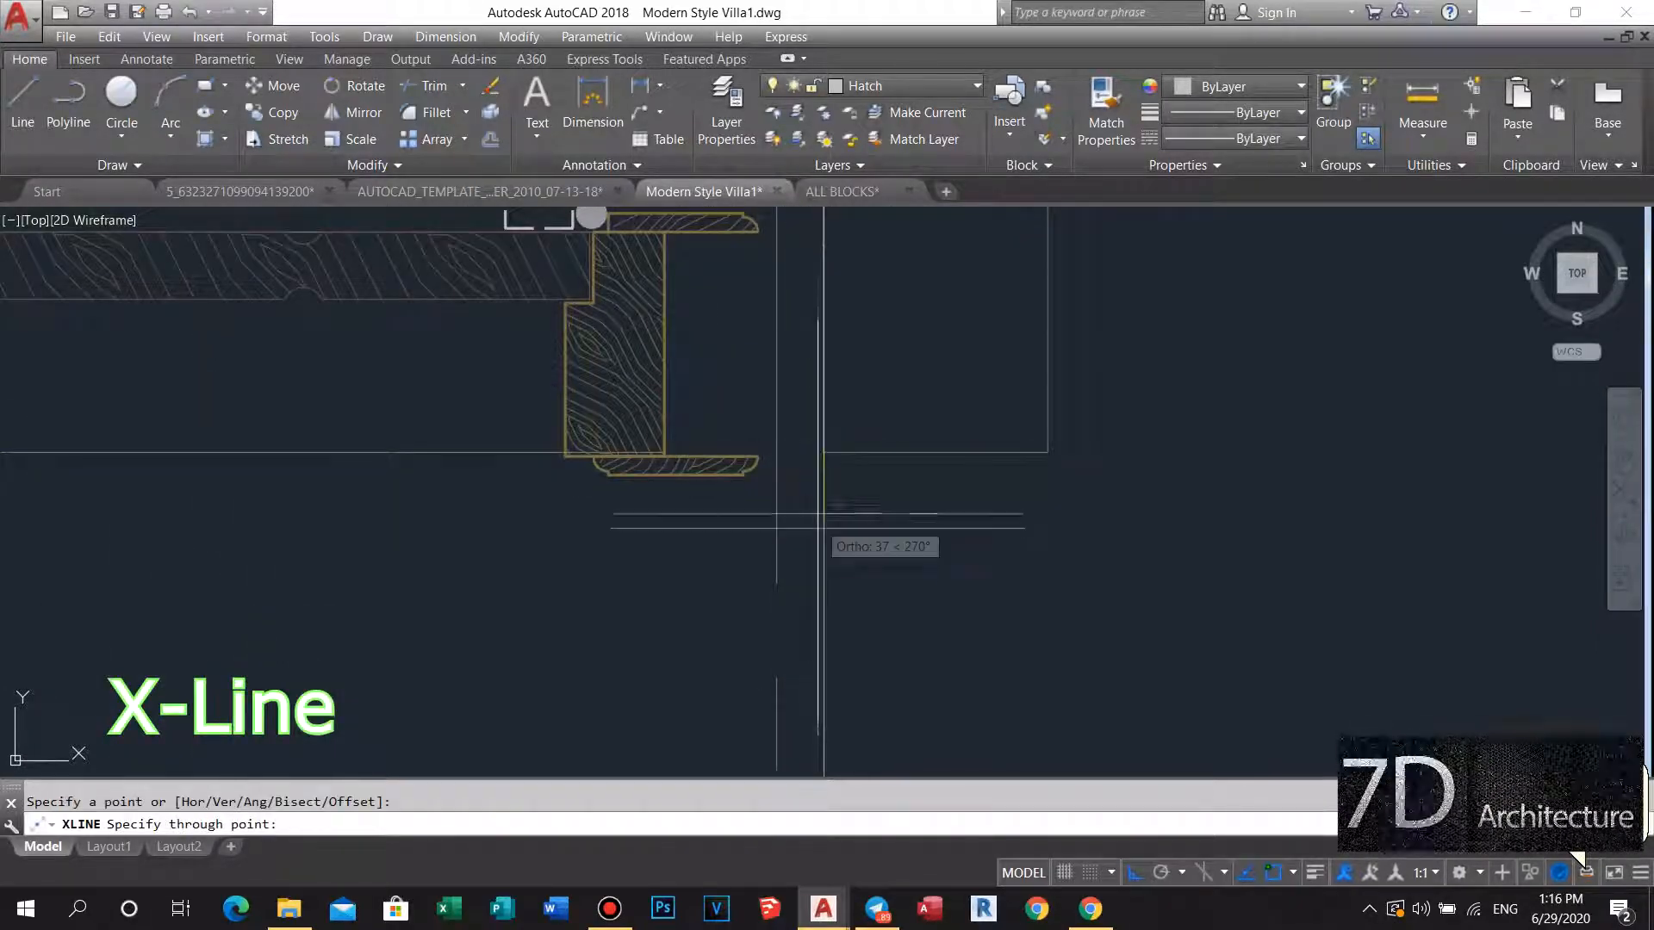
pyautogui.press('Escape')
pyautogui.scroll(-5, 912, 488)
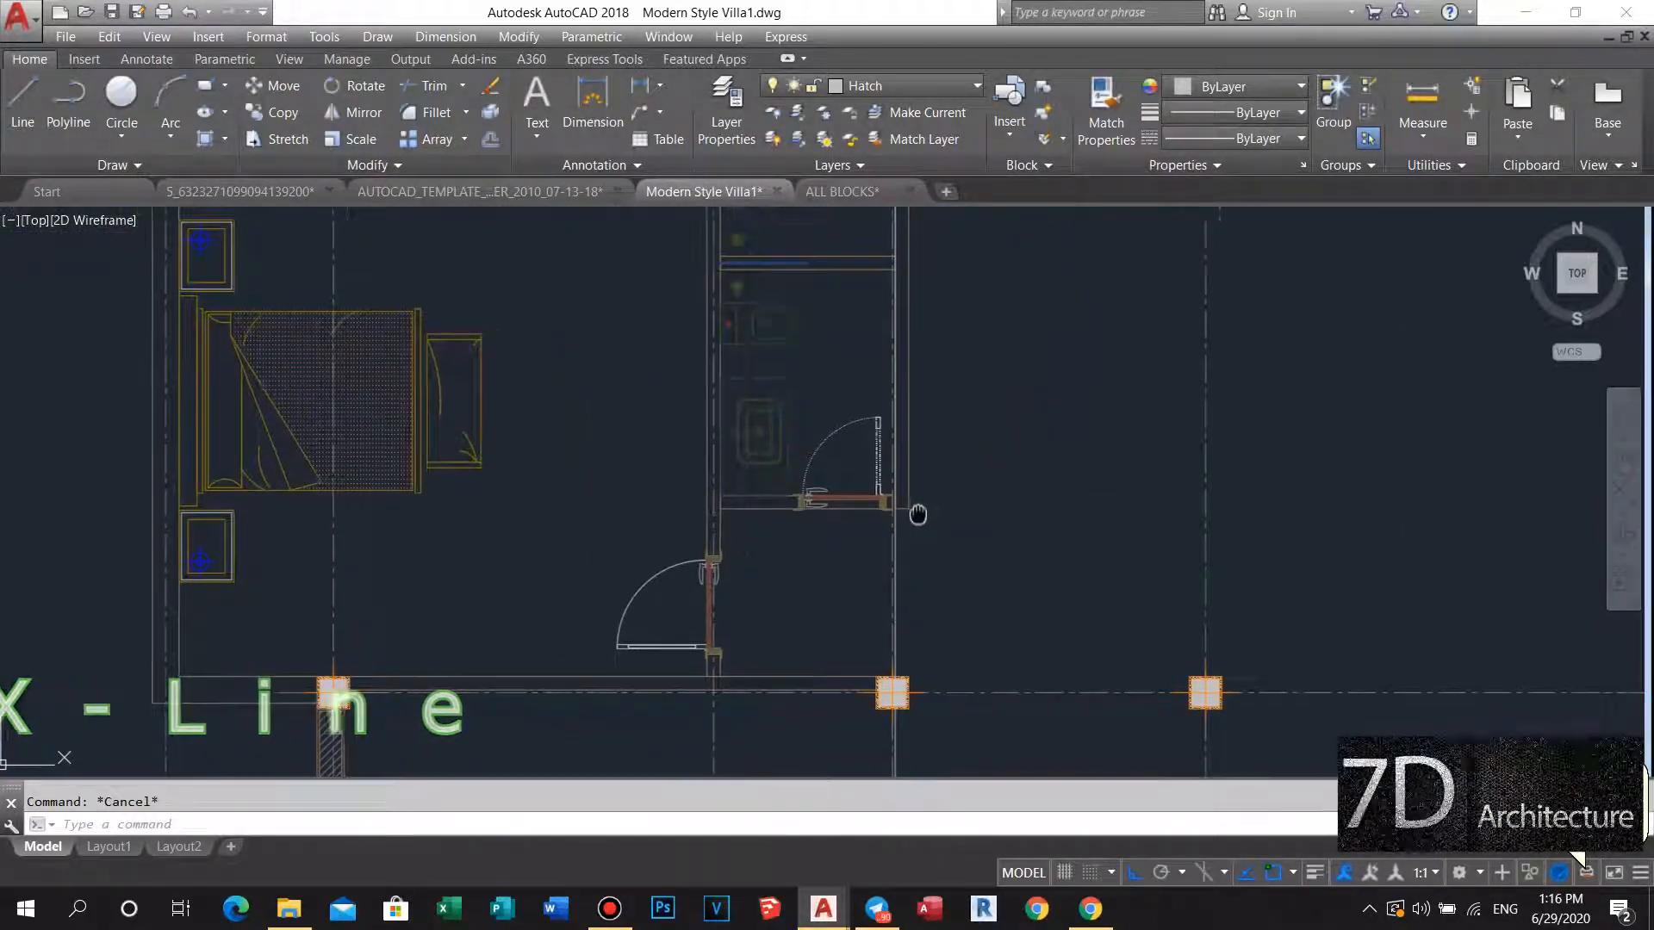
# Offset the vertical construction line by 120 towards the bathroom door.
pyautogui.scroll(2, 931, 526)
pyautogui.moveTo(931, 527); pyautogui.dragTo(937, 523, button='middle')
pyautogui.write('o')
pyautogui.press('Return')
pyautogui.click(939, 552)
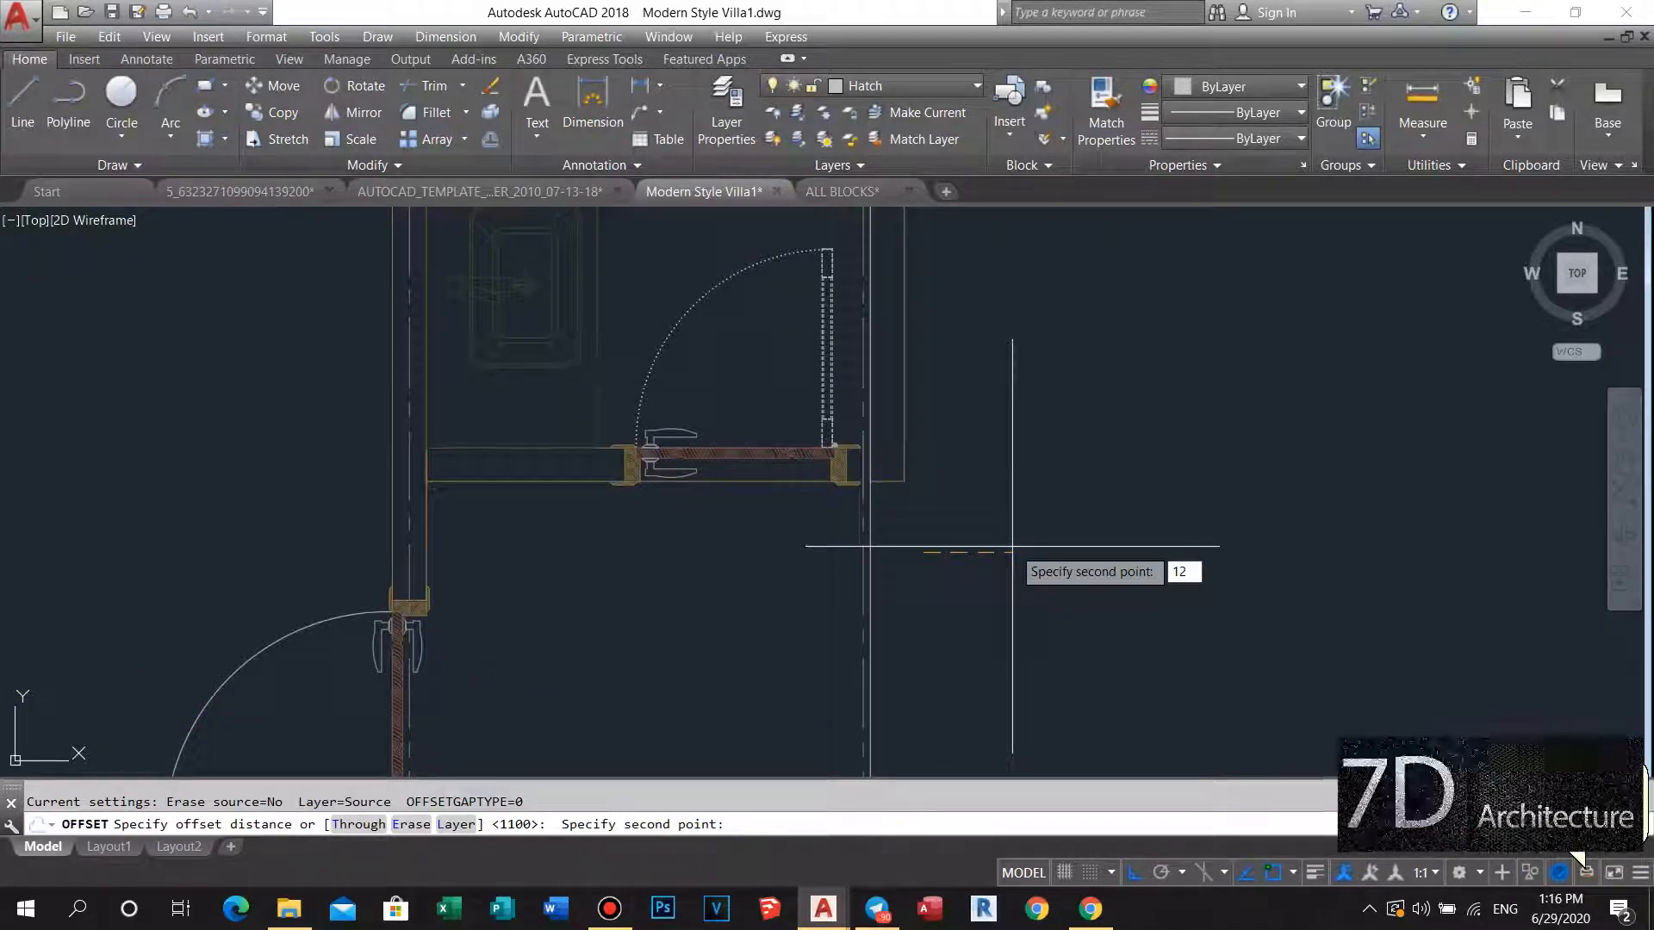
pyautogui.scroll(5, 874, 509)
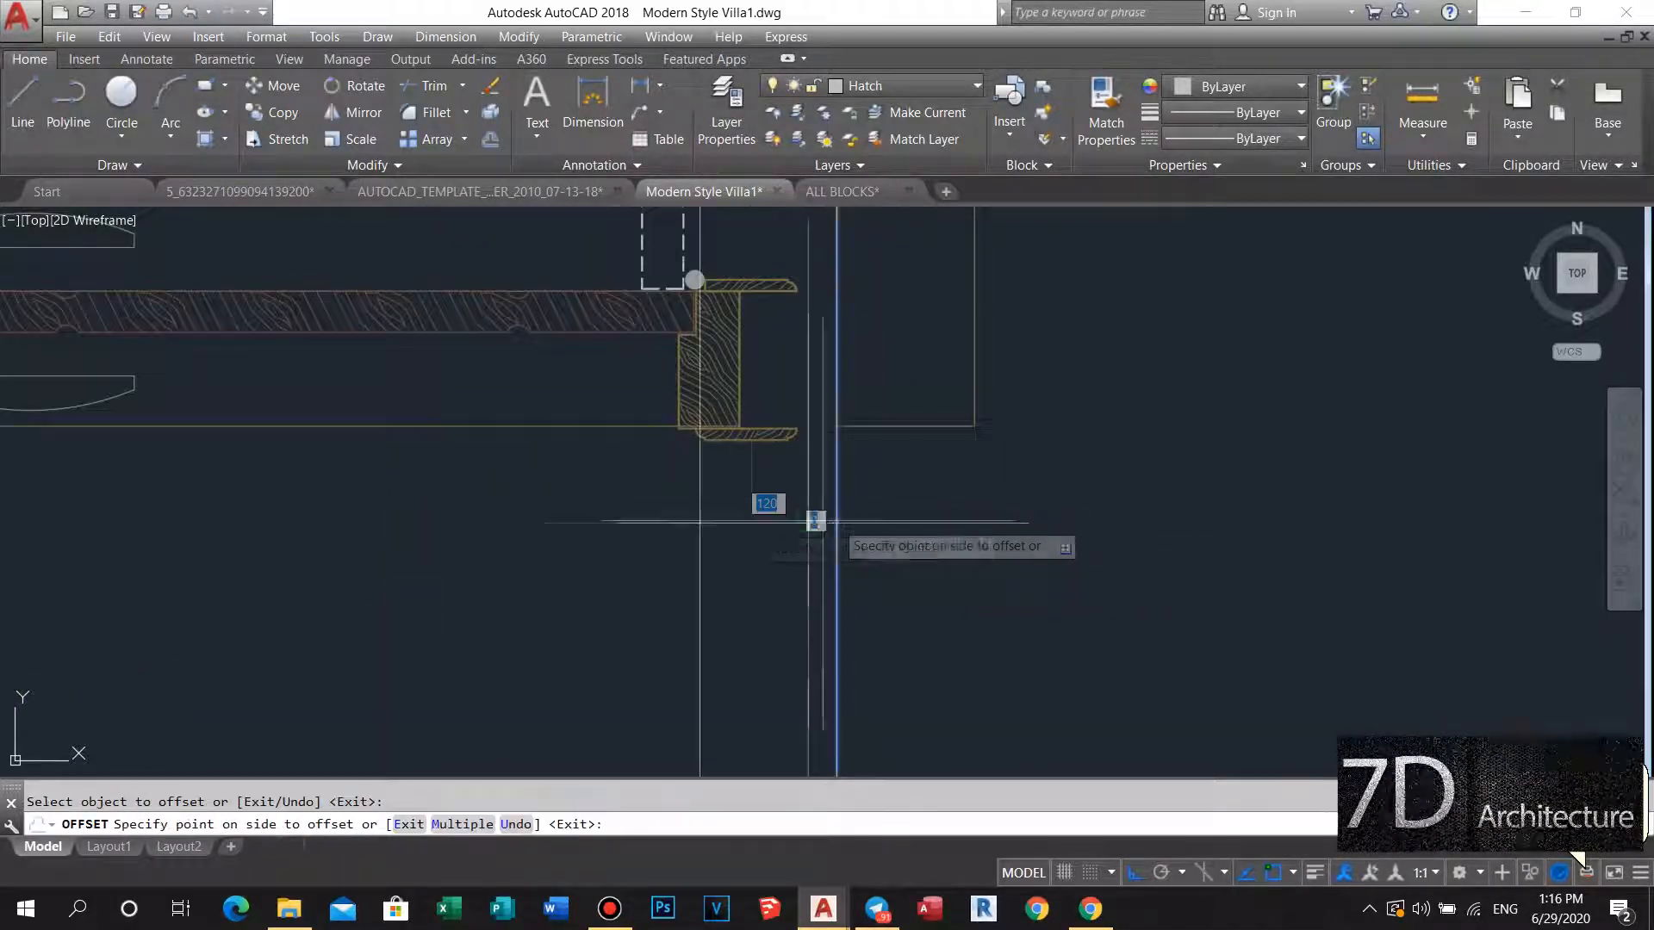
pyautogui.press('Return')
pyautogui.scroll(-4, 755, 515)
pyautogui.moveTo(718, 483)
pyautogui.mouseDown(button='middle')
pyautogui.moveTo(716, 510)
pyautogui.moveTo(780, 524)
pyautogui.moveTo(757, 509)
pyautogui.mouseUp(button='middle')
pyautogui.scroll(-4, 757, 502)
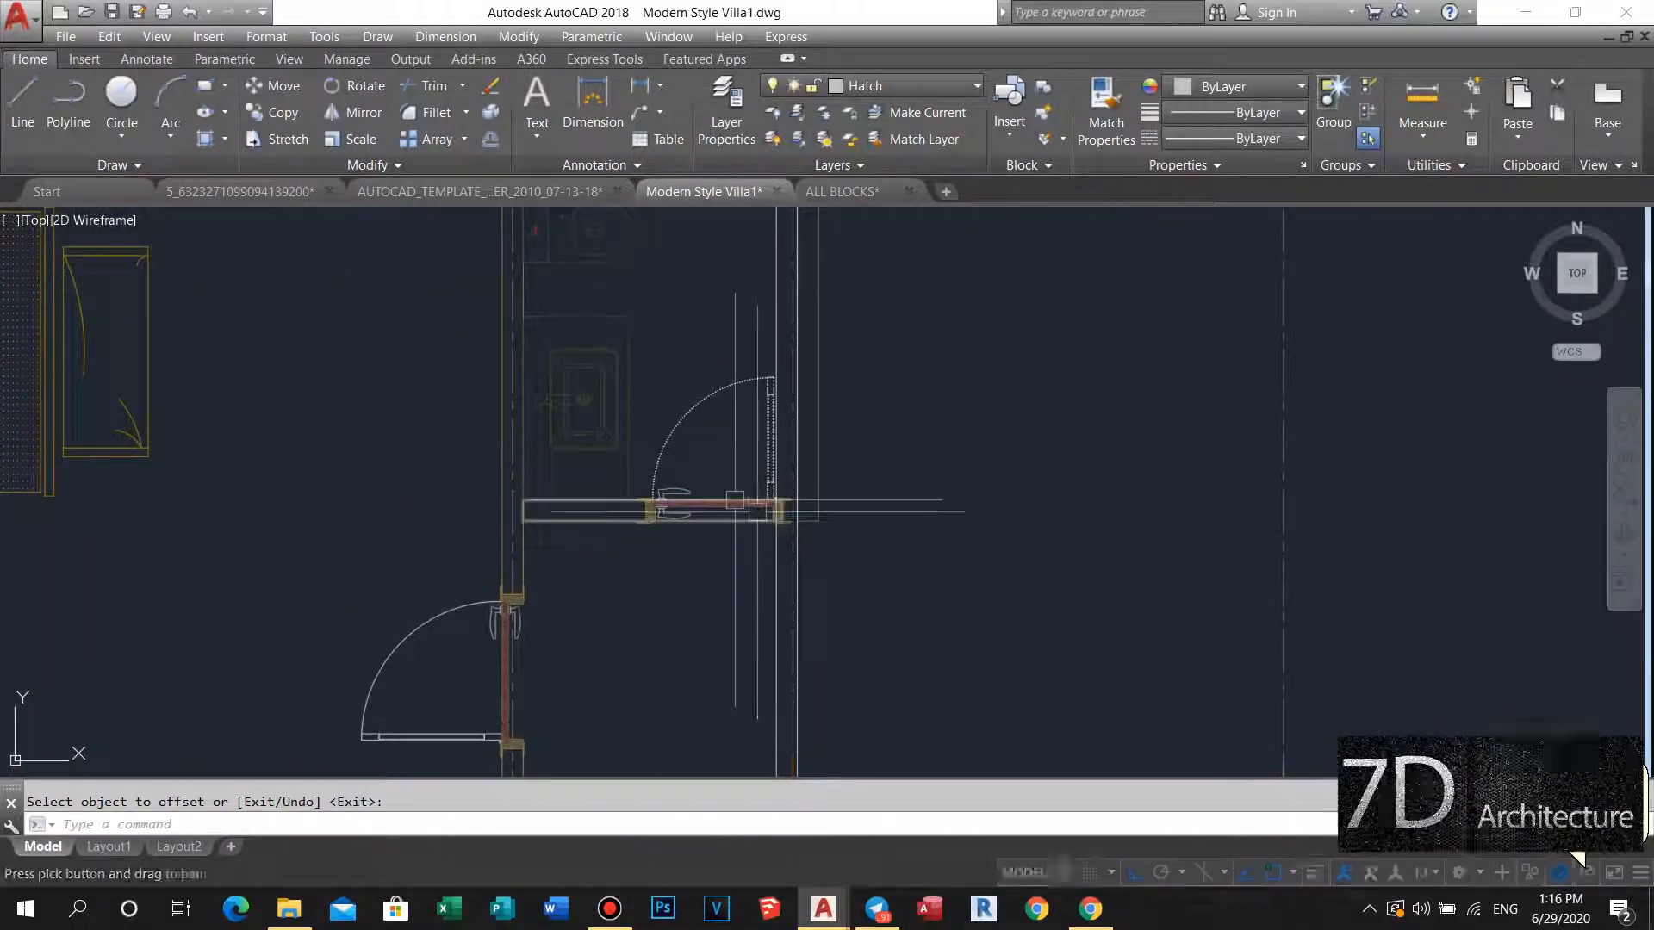
# Examine how the bathroom door and its frame sit relative to the two vertical construction lines and nearby walls.
pyautogui.scroll(4, 721, 493)
pyautogui.scroll(2, 839, 491)
pyautogui.scroll(-8, 841, 508)
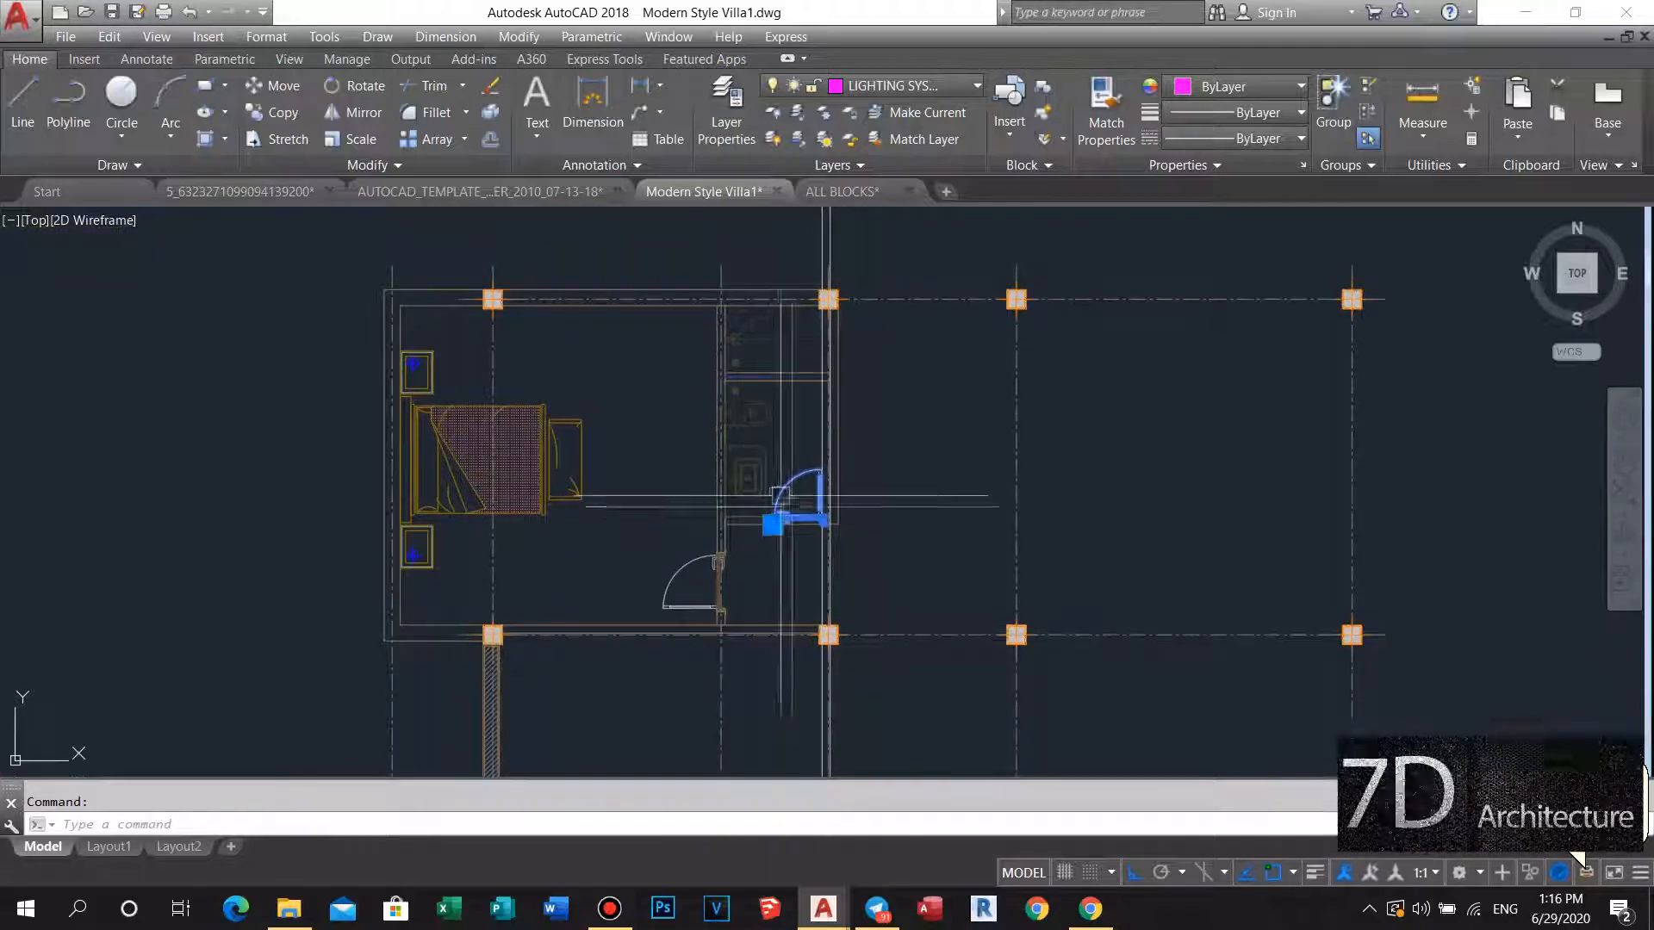
pyautogui.scroll(3, 738, 517)
pyautogui.scroll(-3, 782, 505)
pyautogui.scroll(4, 810, 492)
pyautogui.press('Escape')
pyautogui.scroll(-3, 804, 405)
pyautogui.scroll(6, 793, 473)
pyautogui.scroll(-3, 786, 448)
pyautogui.scroll(3, 788, 456)
pyautogui.scroll(5, 742, 457)
pyautogui.scroll(-10, 720, 482)
pyautogui.moveTo(657, 473); pyautogui.dragTo(707, 517, button='middle')
pyautogui.scroll(-4, 715, 457)
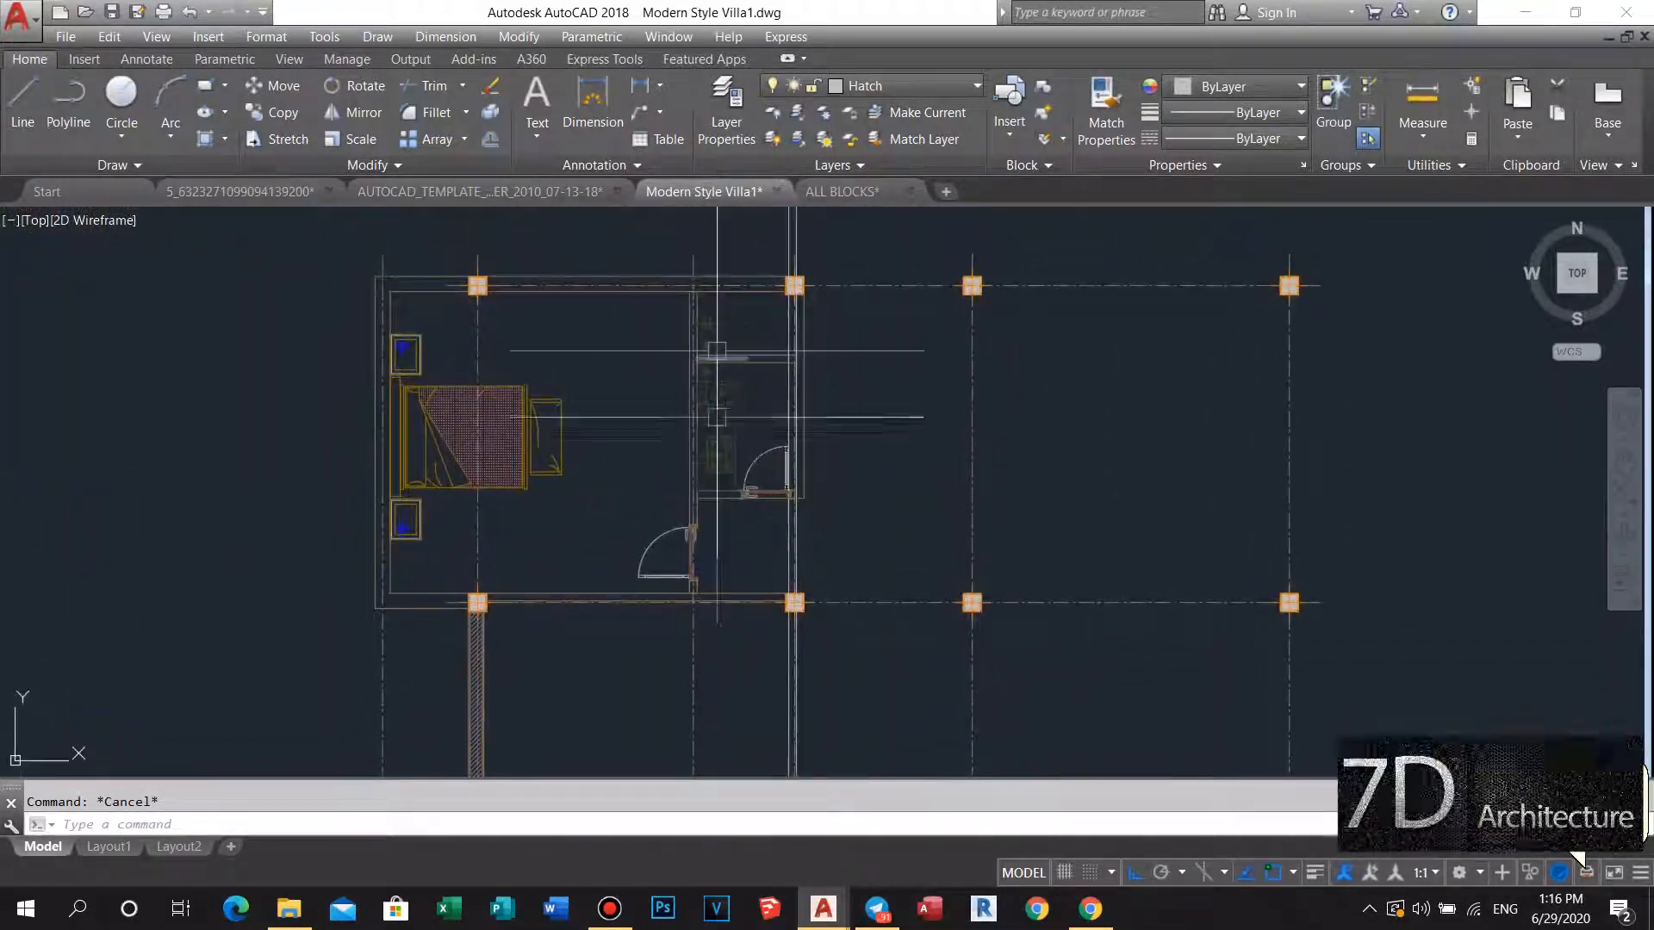
# Move the wall between bedroom and bathroom, with its axis, partition and sanitary fixtures, 100 towards the bedroom.
pyautogui.scroll(3, 693, 482)
pyautogui.click(763, 293)
pyautogui.click(651, 488)
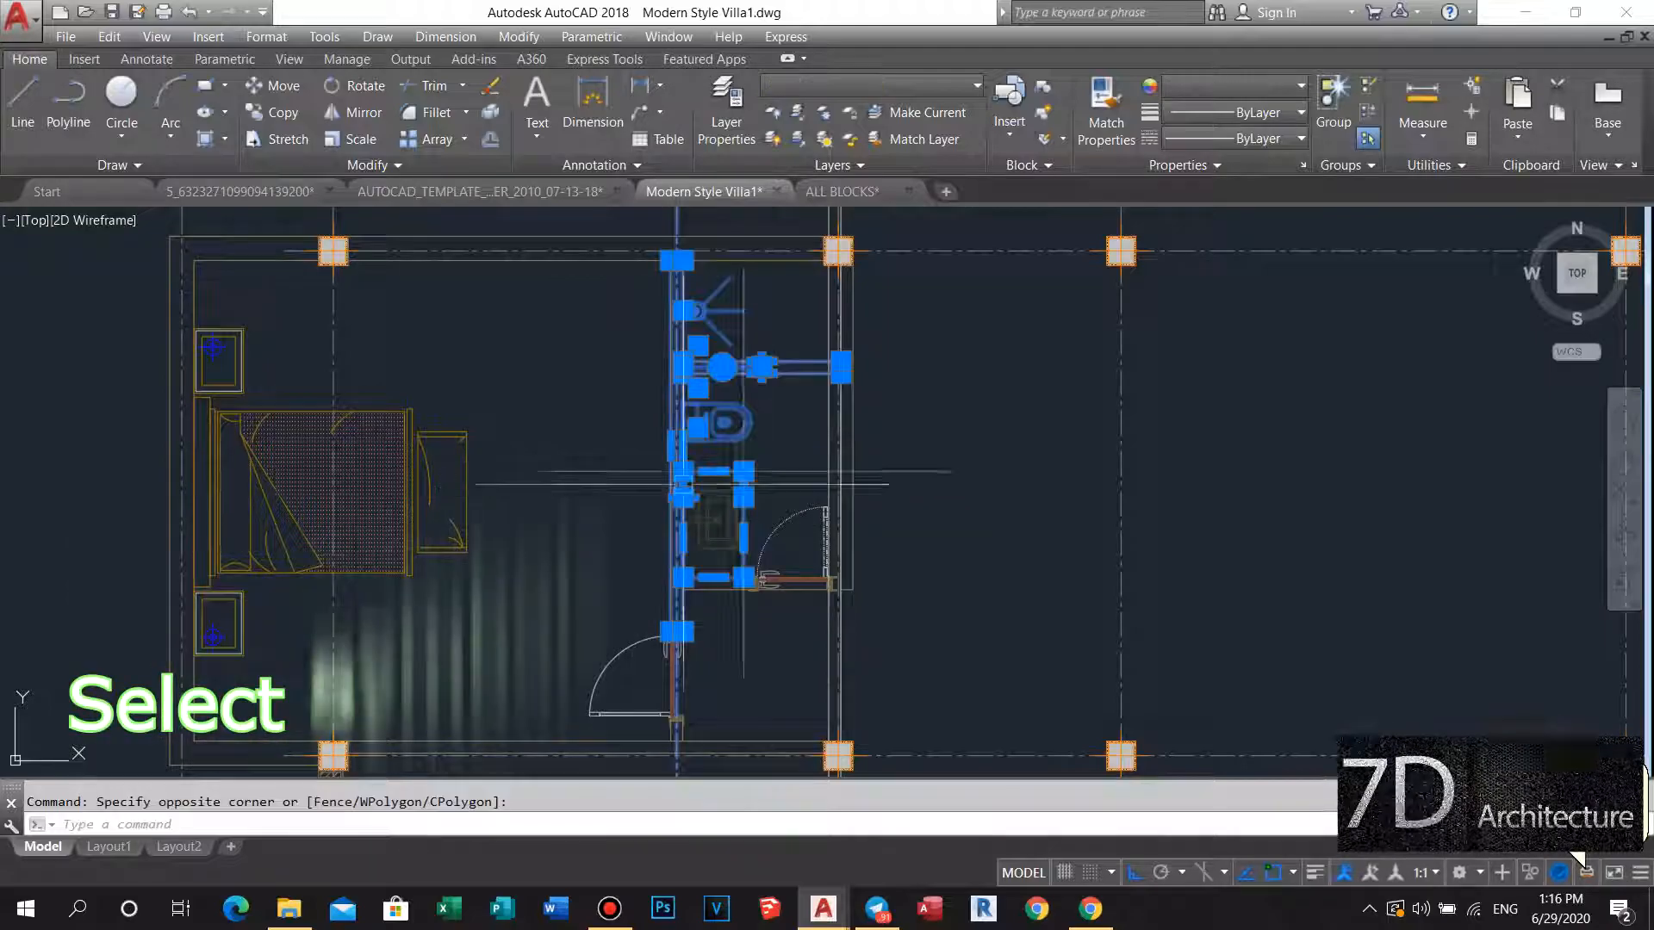
pyautogui.scroll(4, 775, 431)
pyautogui.scroll(-3, 779, 453)
pyautogui.scroll(5, 732, 515)
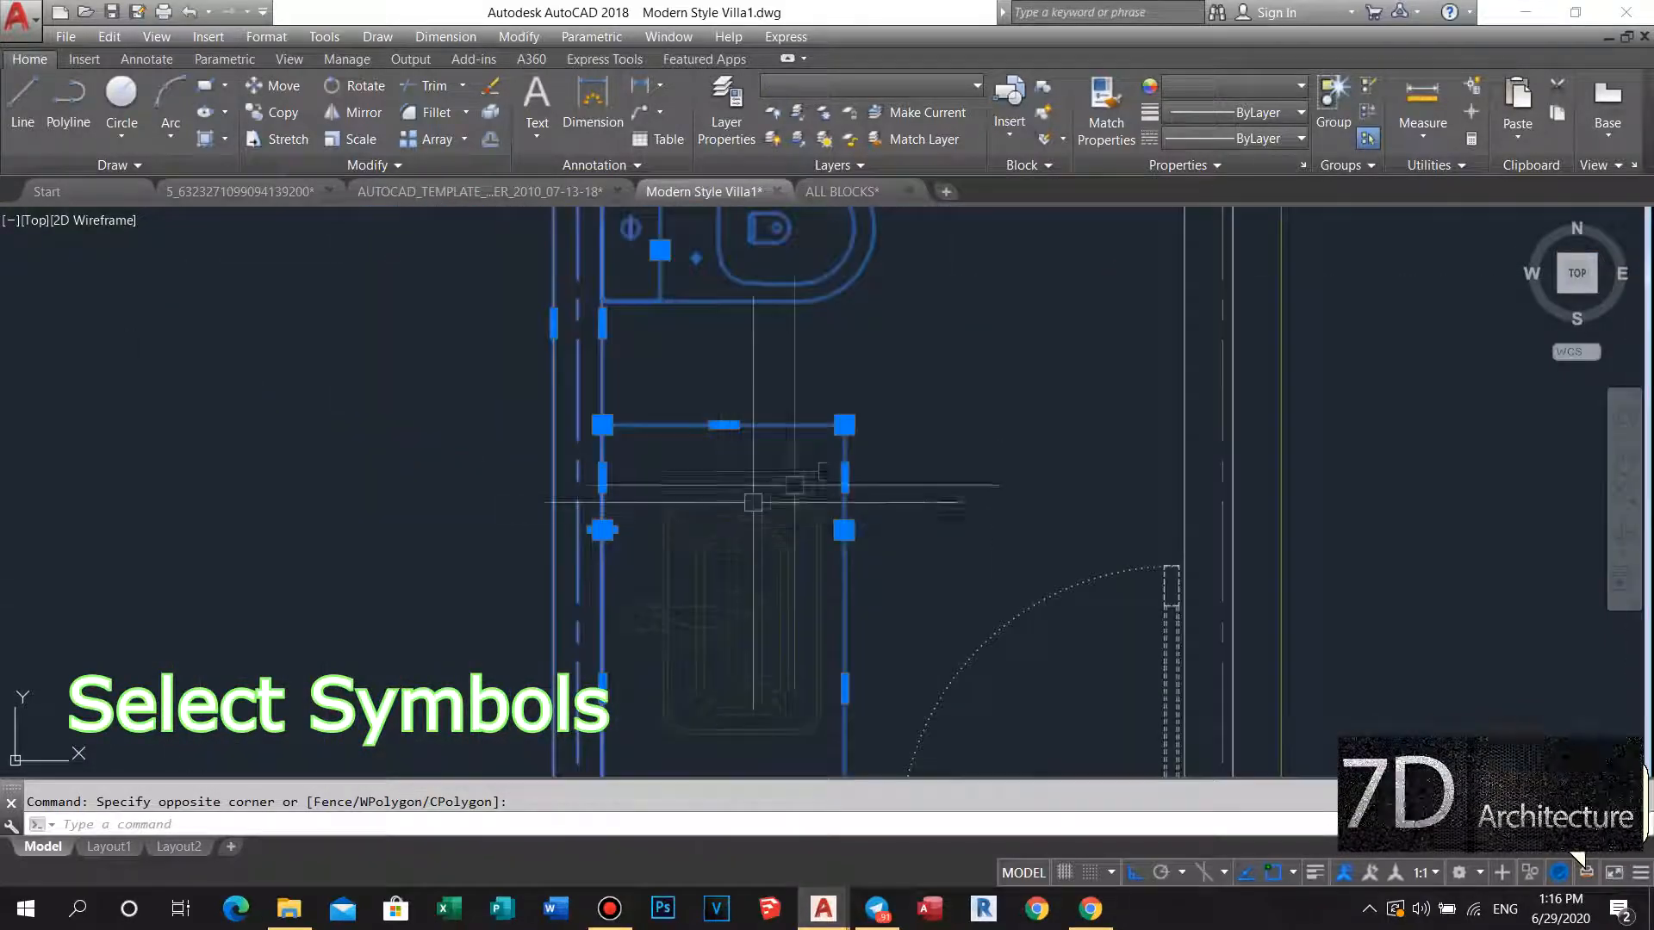
pyautogui.click(950, 424)
pyautogui.click(763, 530)
pyautogui.moveTo(897, 431); pyautogui.dragTo(778, 476, button='middle')
pyautogui.write('m')
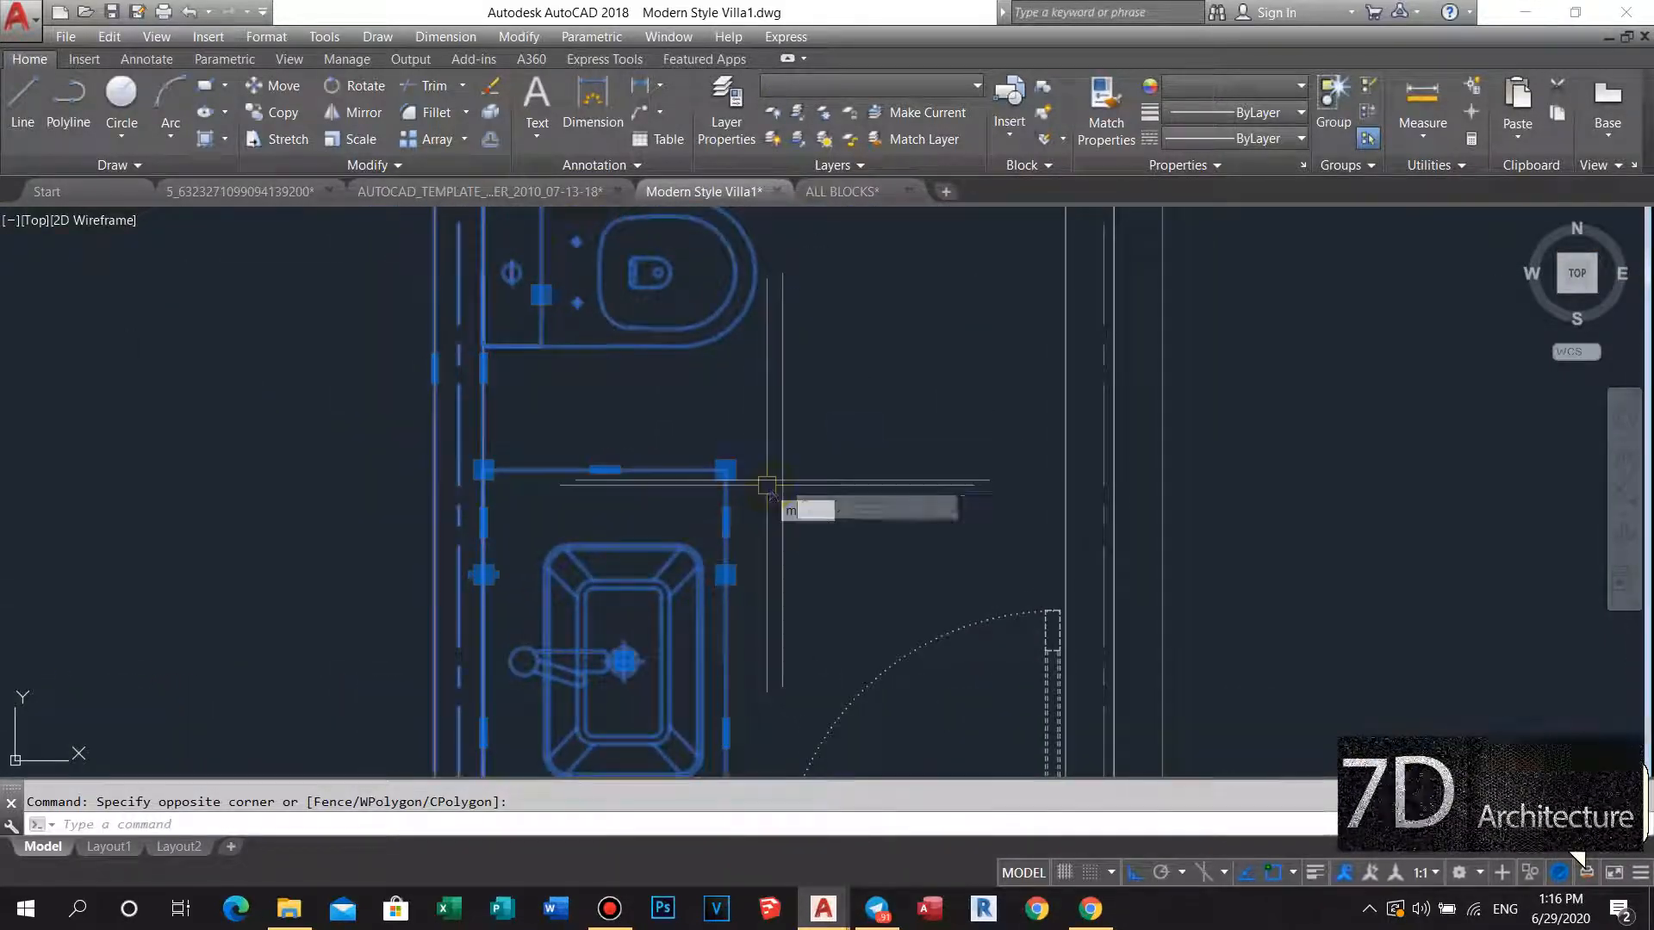
pyautogui.press('Return')
pyautogui.click(849, 416)
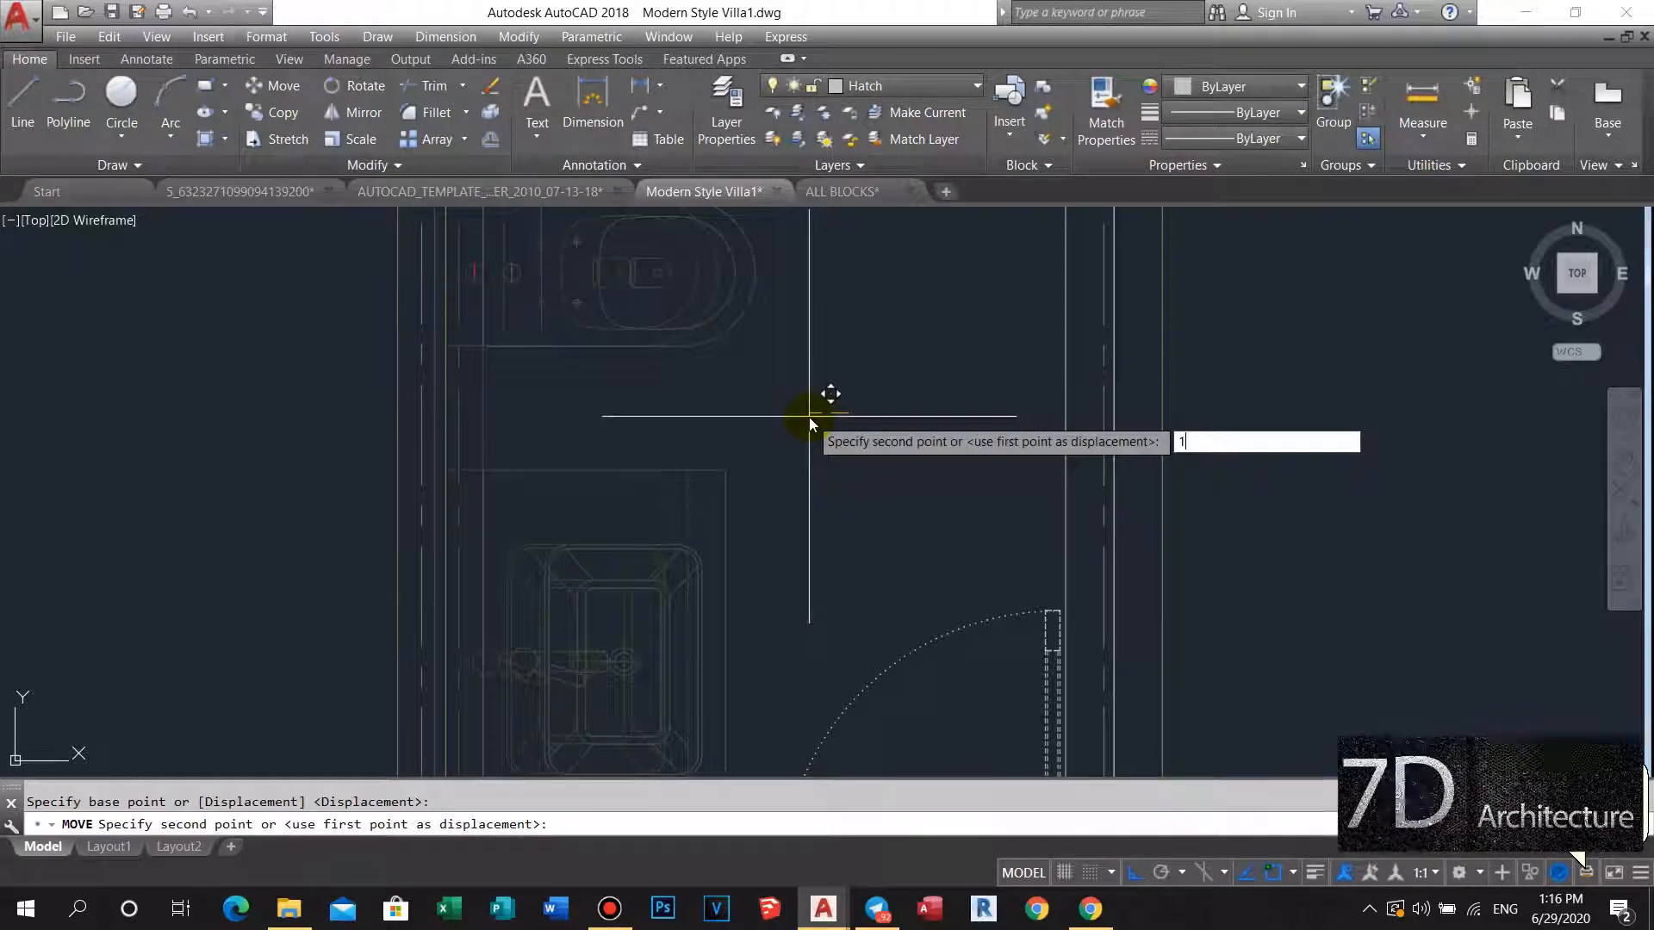
pyautogui.write('100')
pyautogui.press('Return')
pyautogui.scroll(-3, 695, 417)
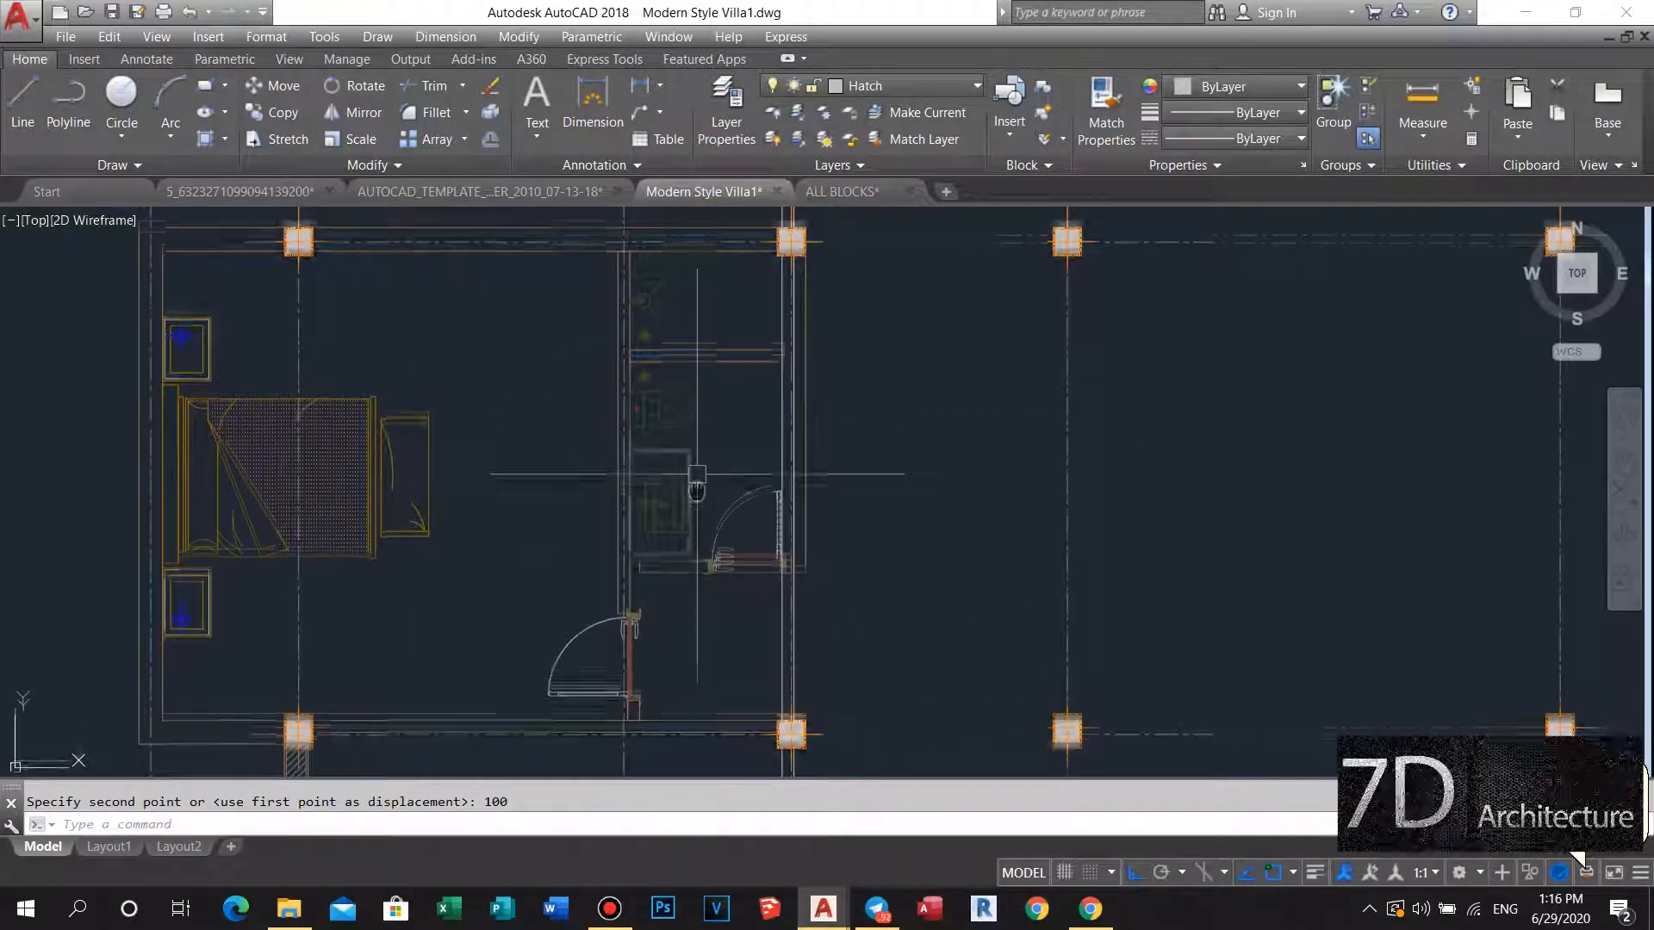
# Stretch the open end of the bathroom's lower wall to meet the shifted dividing wall.
pyautogui.scroll(5, 635, 572)
pyautogui.scroll(3, 648, 540)
pyautogui.click(673, 538)
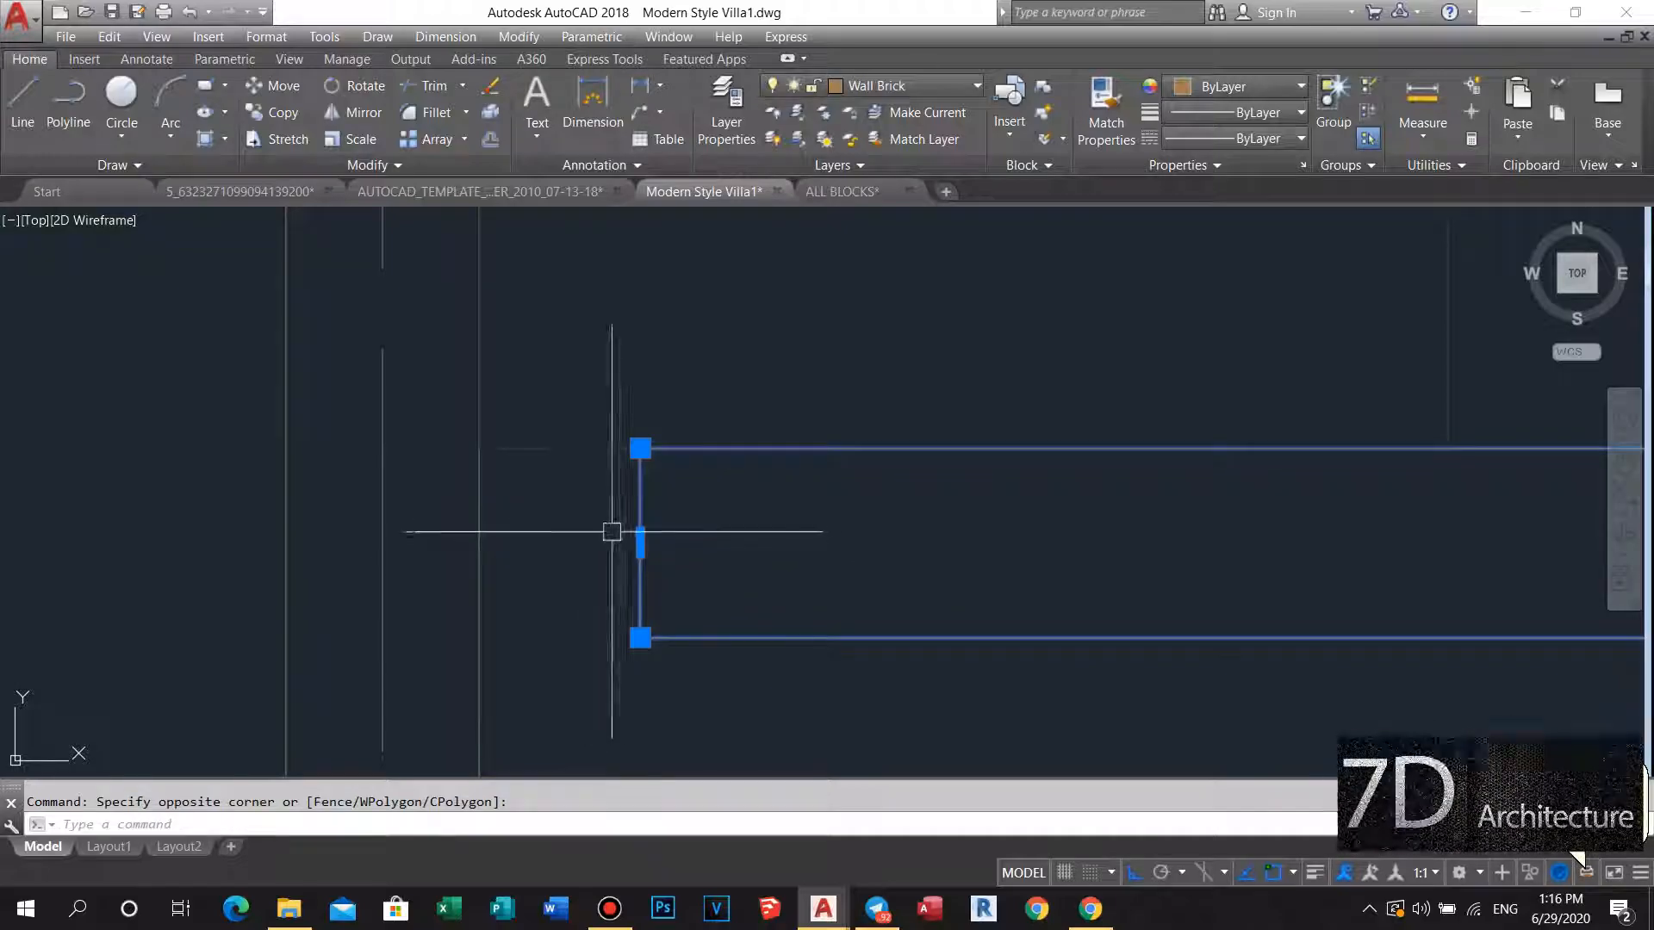
pyautogui.press('Escape')
pyautogui.scroll(-3, 655, 517)
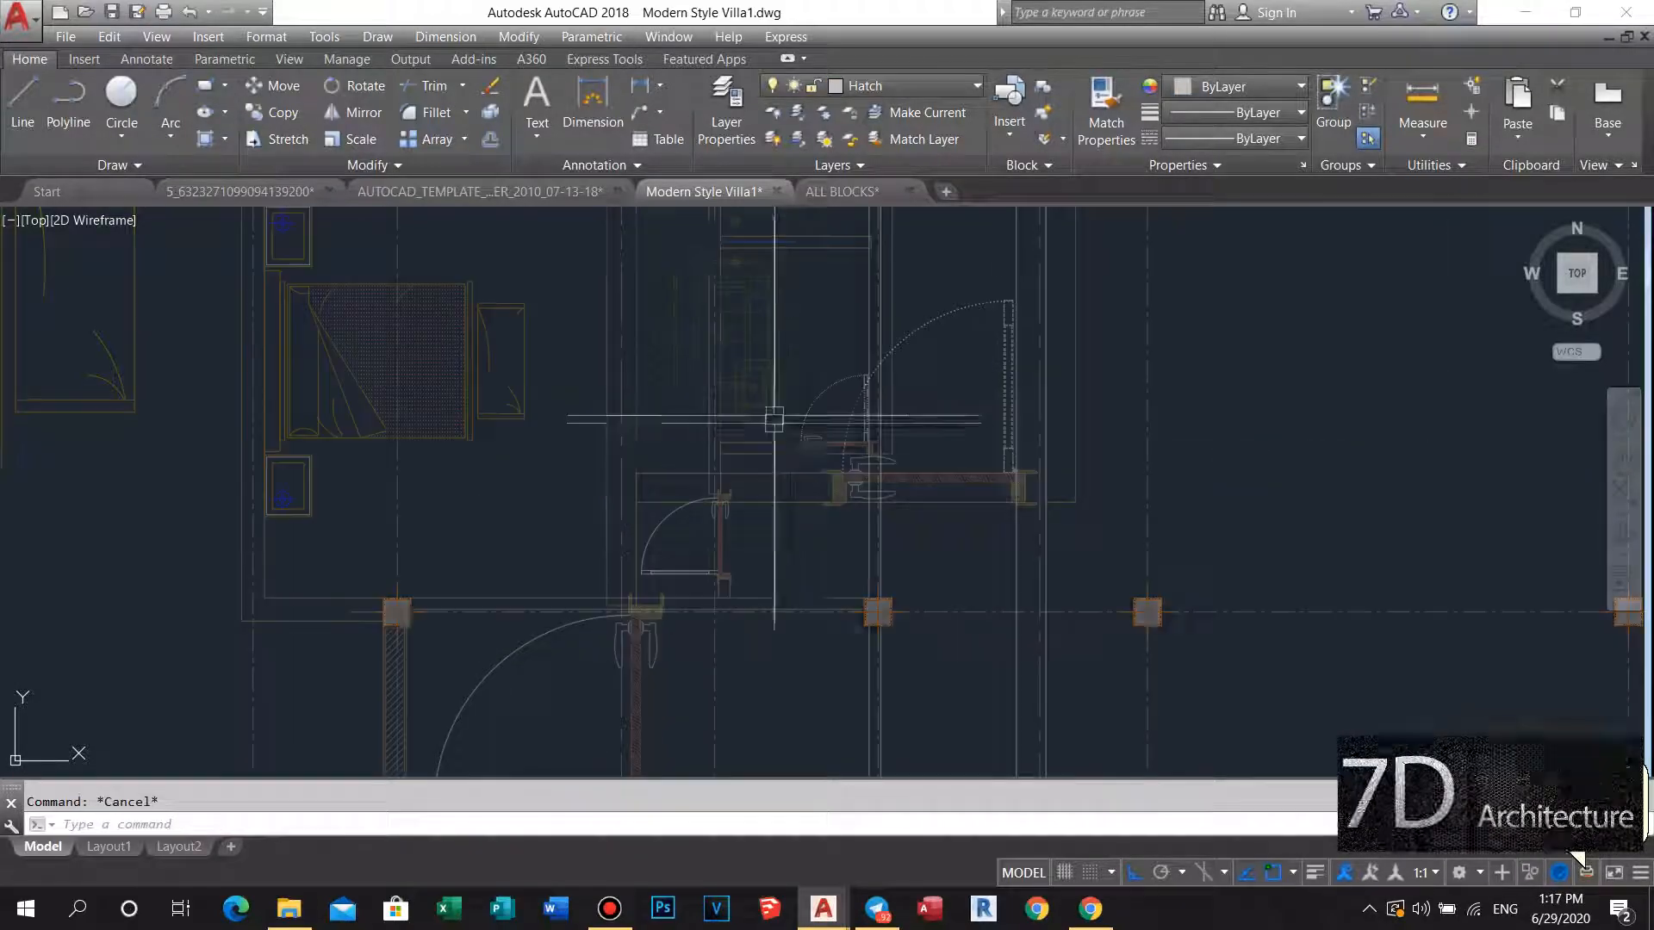
pyautogui.scroll(4, 704, 556)
pyautogui.scroll(5, 707, 559)
pyautogui.click(953, 396)
pyautogui.click(842, 471)
pyautogui.write('m')
pyautogui.press('Return')
pyautogui.scroll(-3, 844, 474)
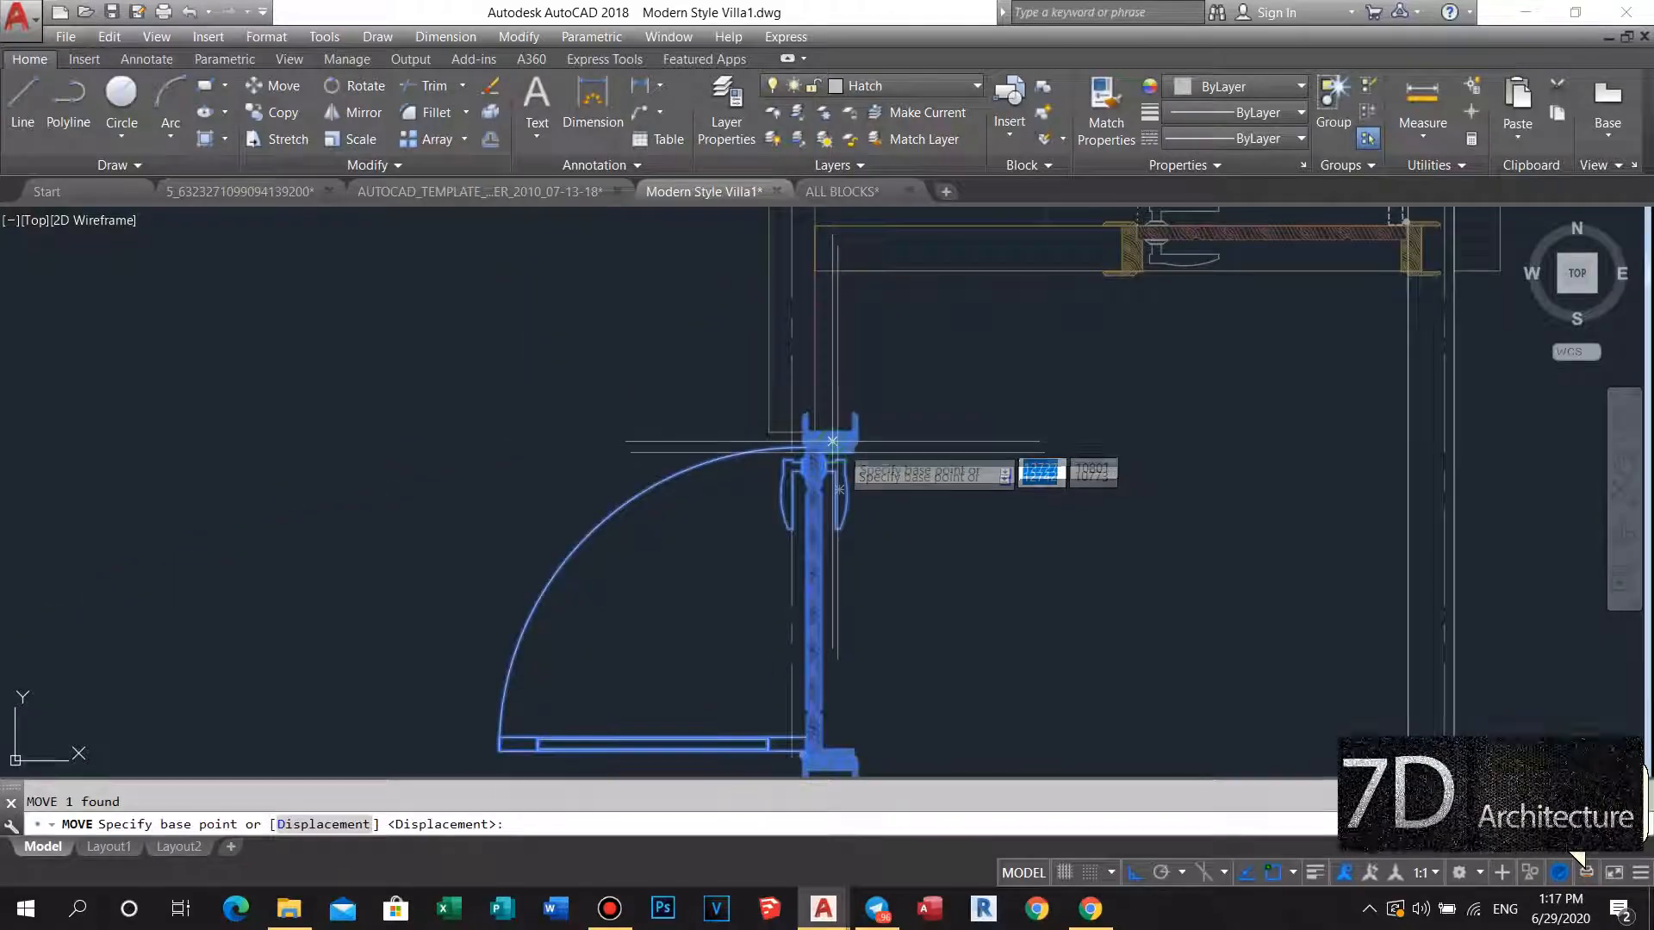
pyautogui.press('Escape')
# Move the bedroom door and the short wall piece below it from the frame corner to the shifted dividing wall's corner.
pyautogui.click(853, 620)
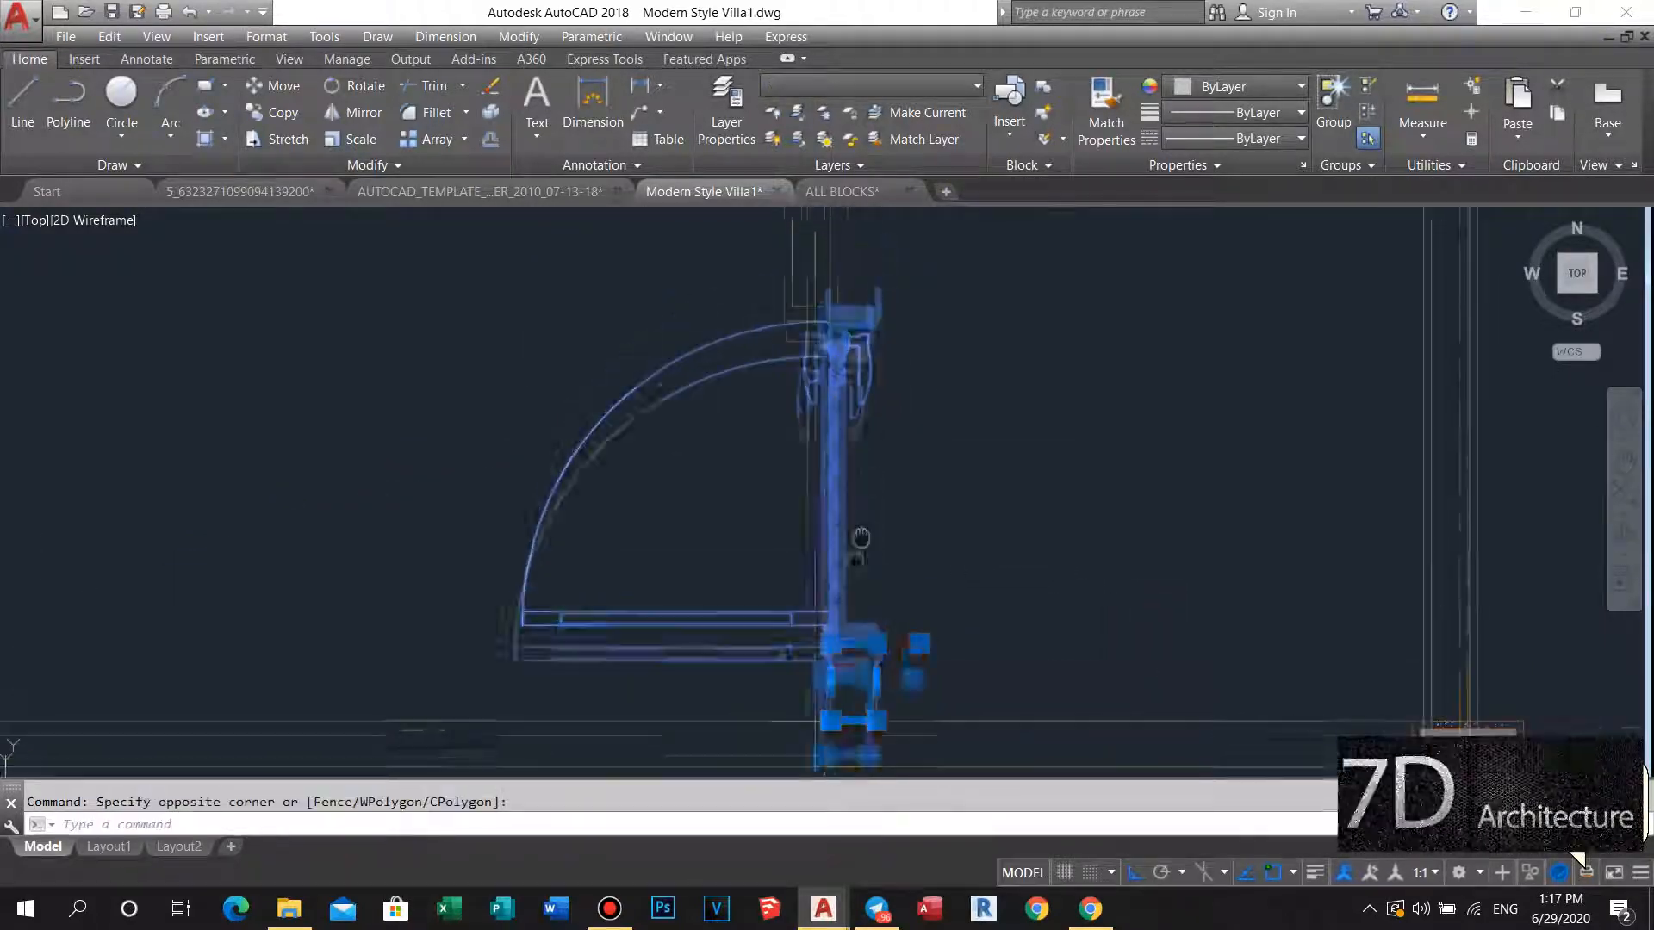
pyautogui.scroll(5, 861, 366)
pyautogui.write('m')
pyautogui.press('Return')
pyautogui.scroll(5, 877, 397)
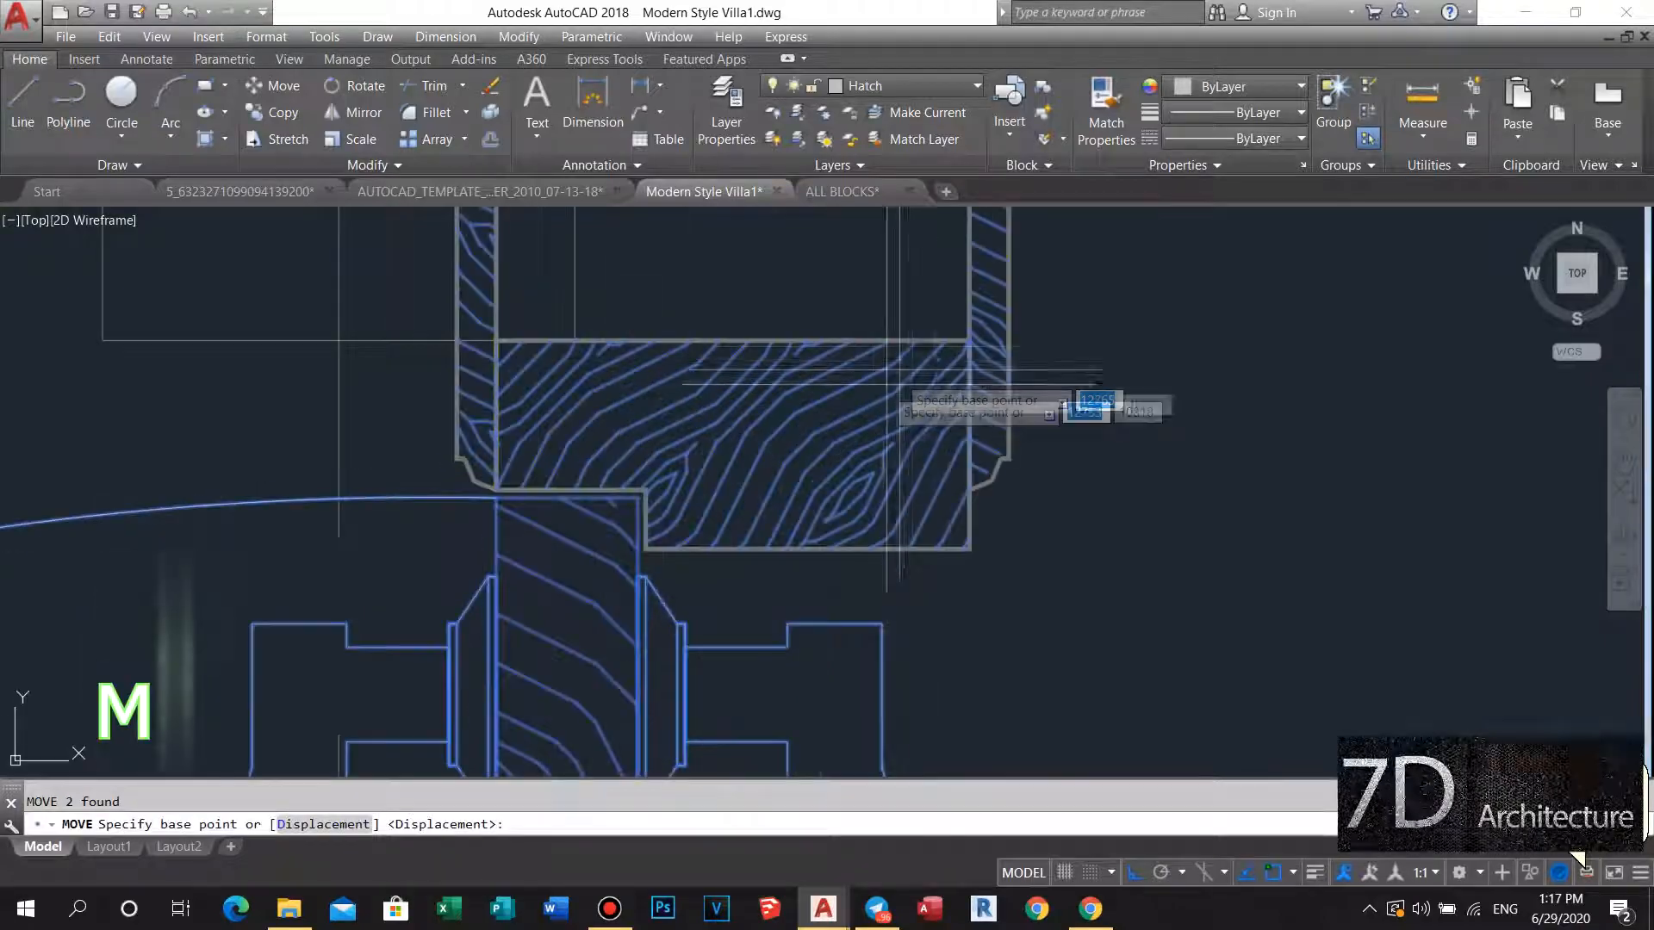
pyautogui.click(971, 340)
pyautogui.click(574, 340)
pyautogui.scroll(-10, 788, 342)
pyautogui.moveTo(793, 358)
pyautogui.mouseDown(button='middle')
pyautogui.moveTo(742, 395)
pyautogui.moveTo(719, 550)
pyautogui.mouseUp(button='middle')
pyautogui.scroll(-4, 738, 401)
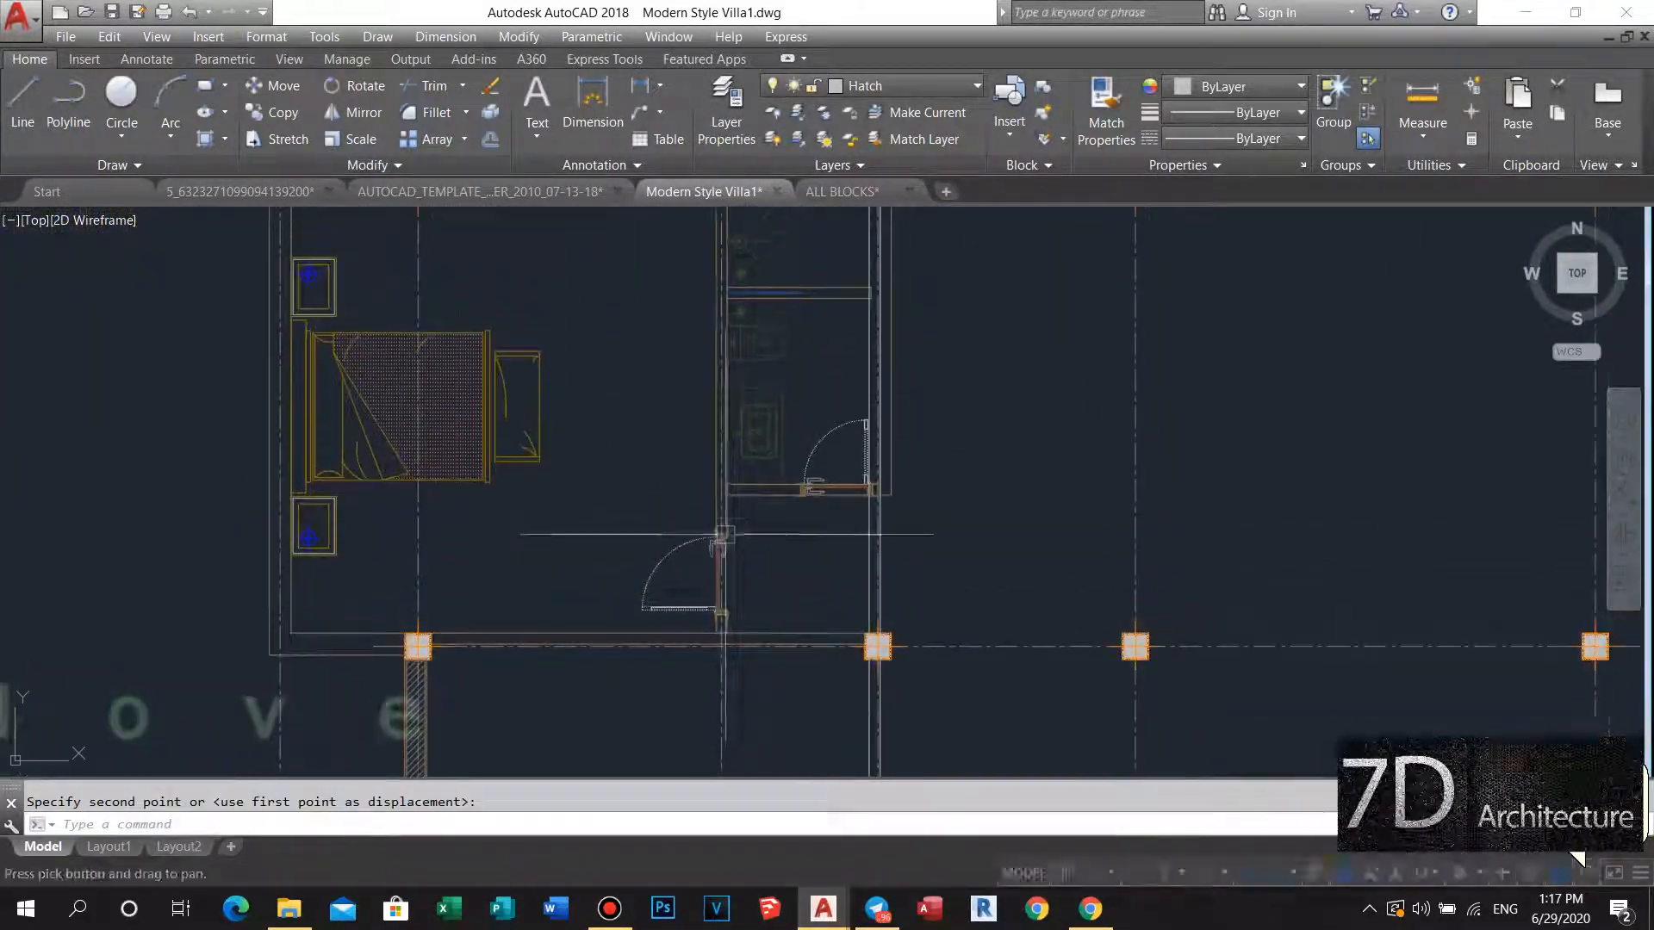
# Draw a horizontal construction line through the lower end of the bathroom's outer vertical wall.
pyautogui.scroll(-5, 741, 380)
pyautogui.moveTo(741, 381); pyautogui.dragTo(607, 418, button='middle')
pyautogui.scroll(5, 721, 388)
pyautogui.scroll(8, 788, 576)
pyautogui.press('Escape')
pyautogui.moveTo(780, 560); pyautogui.dragTo(814, 572, button='middle')
pyautogui.scroll(-2, 815, 555)
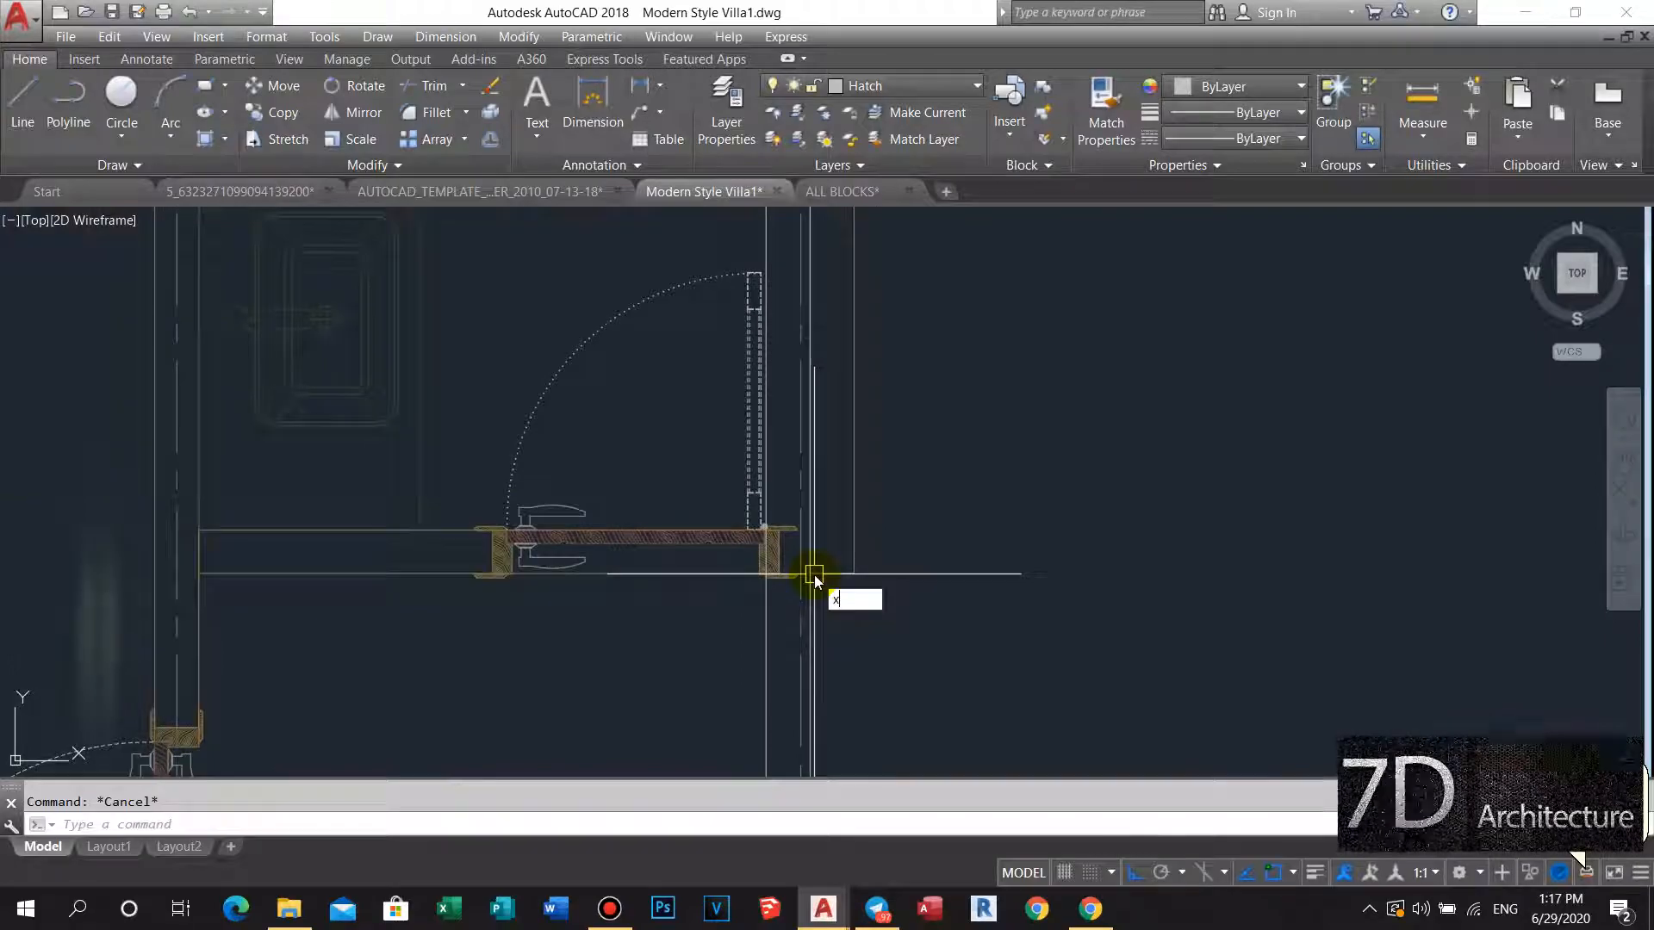
pyautogui.write('xl')
pyautogui.press('Return')
pyautogui.scroll(3, 831, 575)
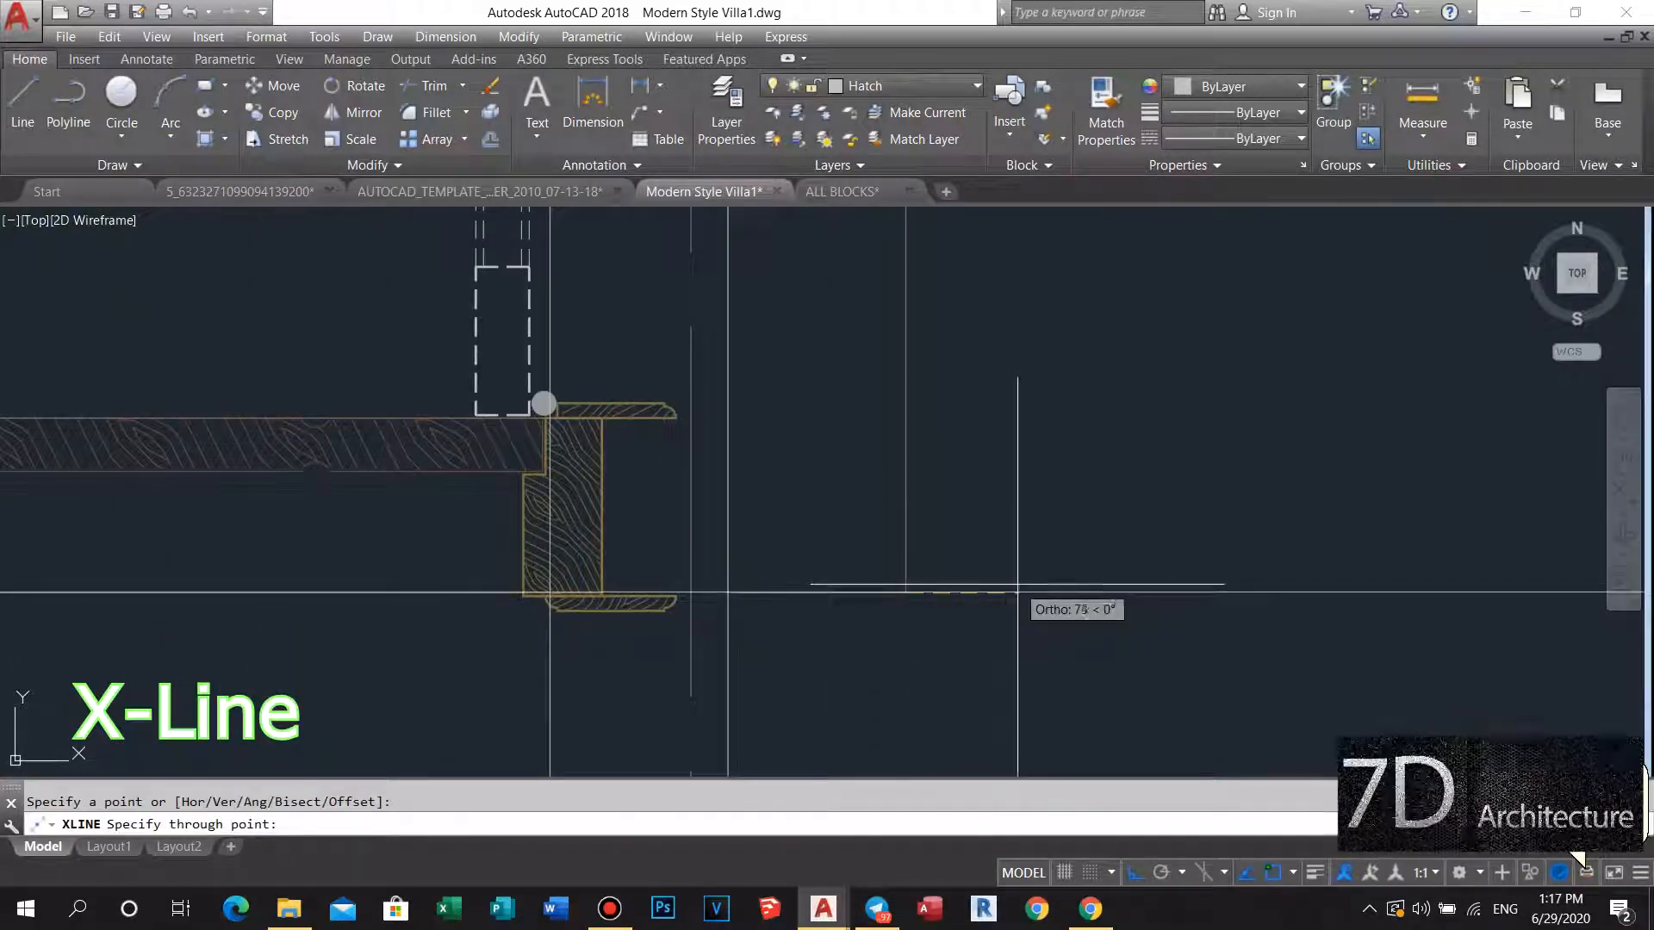
pyautogui.press('Escape')
# Move the bathroom door vertically so the lower edge of its frame sits on the horizontal construction line.
pyautogui.scroll(-2, 794, 503)
pyautogui.scroll(8, 668, 561)
pyautogui.scroll(-6, 706, 521)
pyautogui.moveTo(560, 522); pyautogui.dragTo(843, 495, button='middle')
pyautogui.scroll(-6, 837, 496)
pyautogui.scroll(6, 536, 485)
pyautogui.scroll(4, 724, 565)
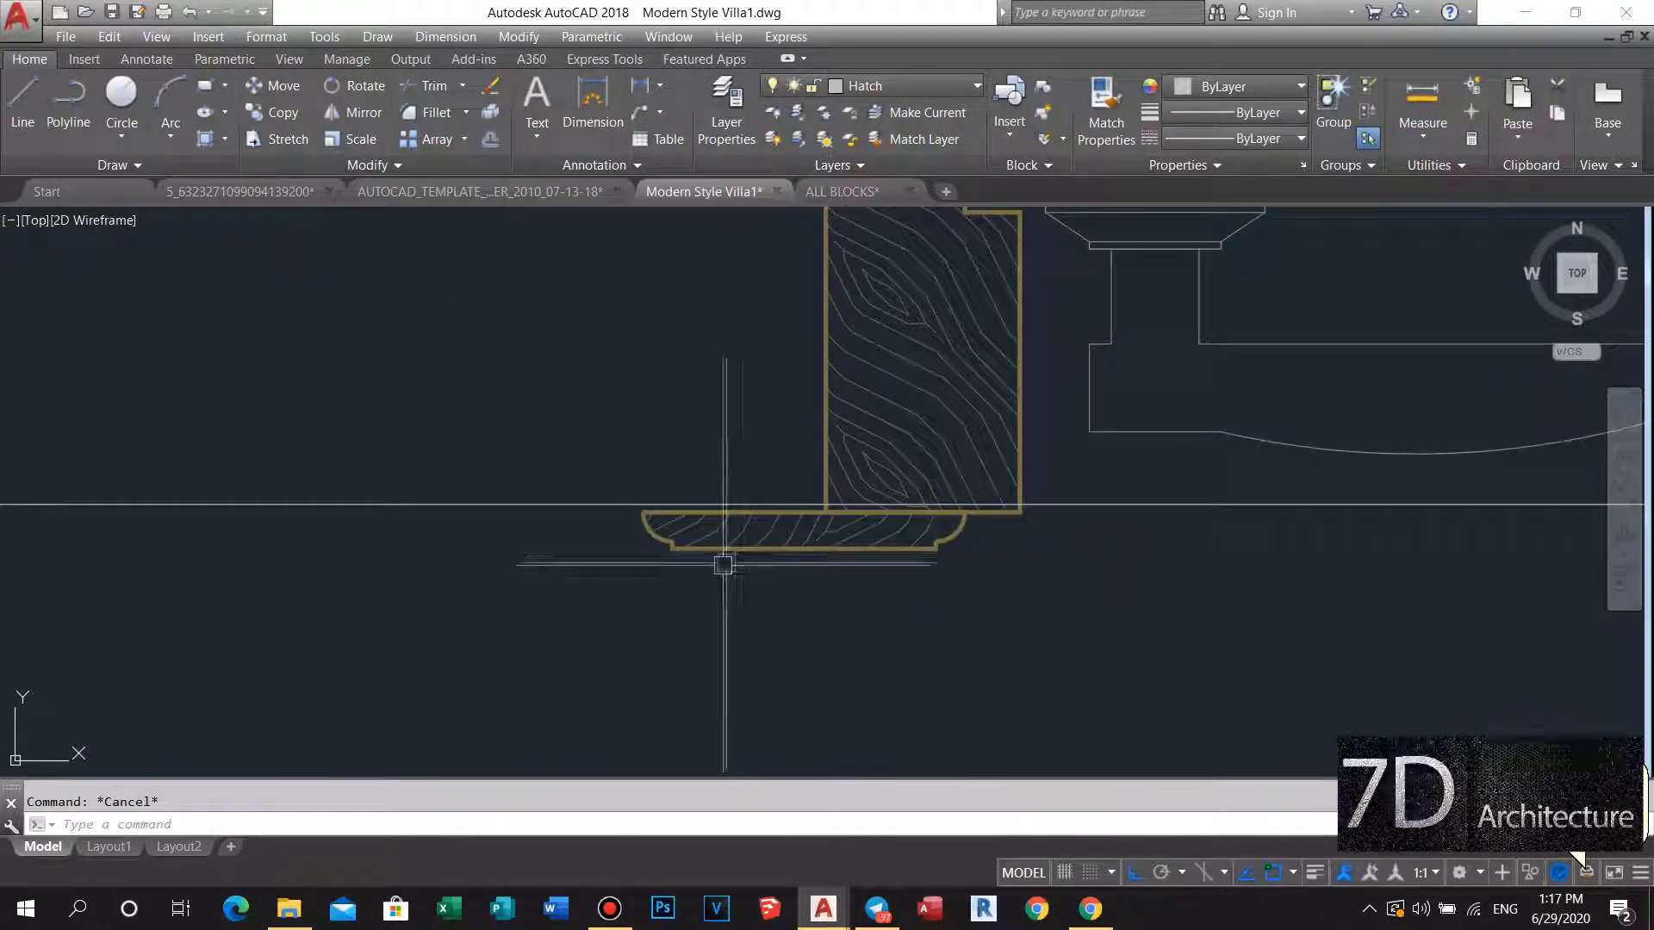
pyautogui.click(814, 543)
pyautogui.scroll(-2, 806, 562)
pyautogui.write('m')
pyautogui.press('space')
pyautogui.scroll(2, 814, 525)
pyautogui.click(824, 517)
pyautogui.scroll(-6, 822, 512)
# Move the bathroom door and adjoining wall outline from the hinge-side frame's lower corner to the intersection of the offset and horizontal construction lines.
pyautogui.moveTo(811, 493); pyautogui.dragTo(383, 481, button='middle')
pyautogui.scroll(2, 1131, 443)
pyautogui.click(1074, 471)
pyautogui.click(1039, 517)
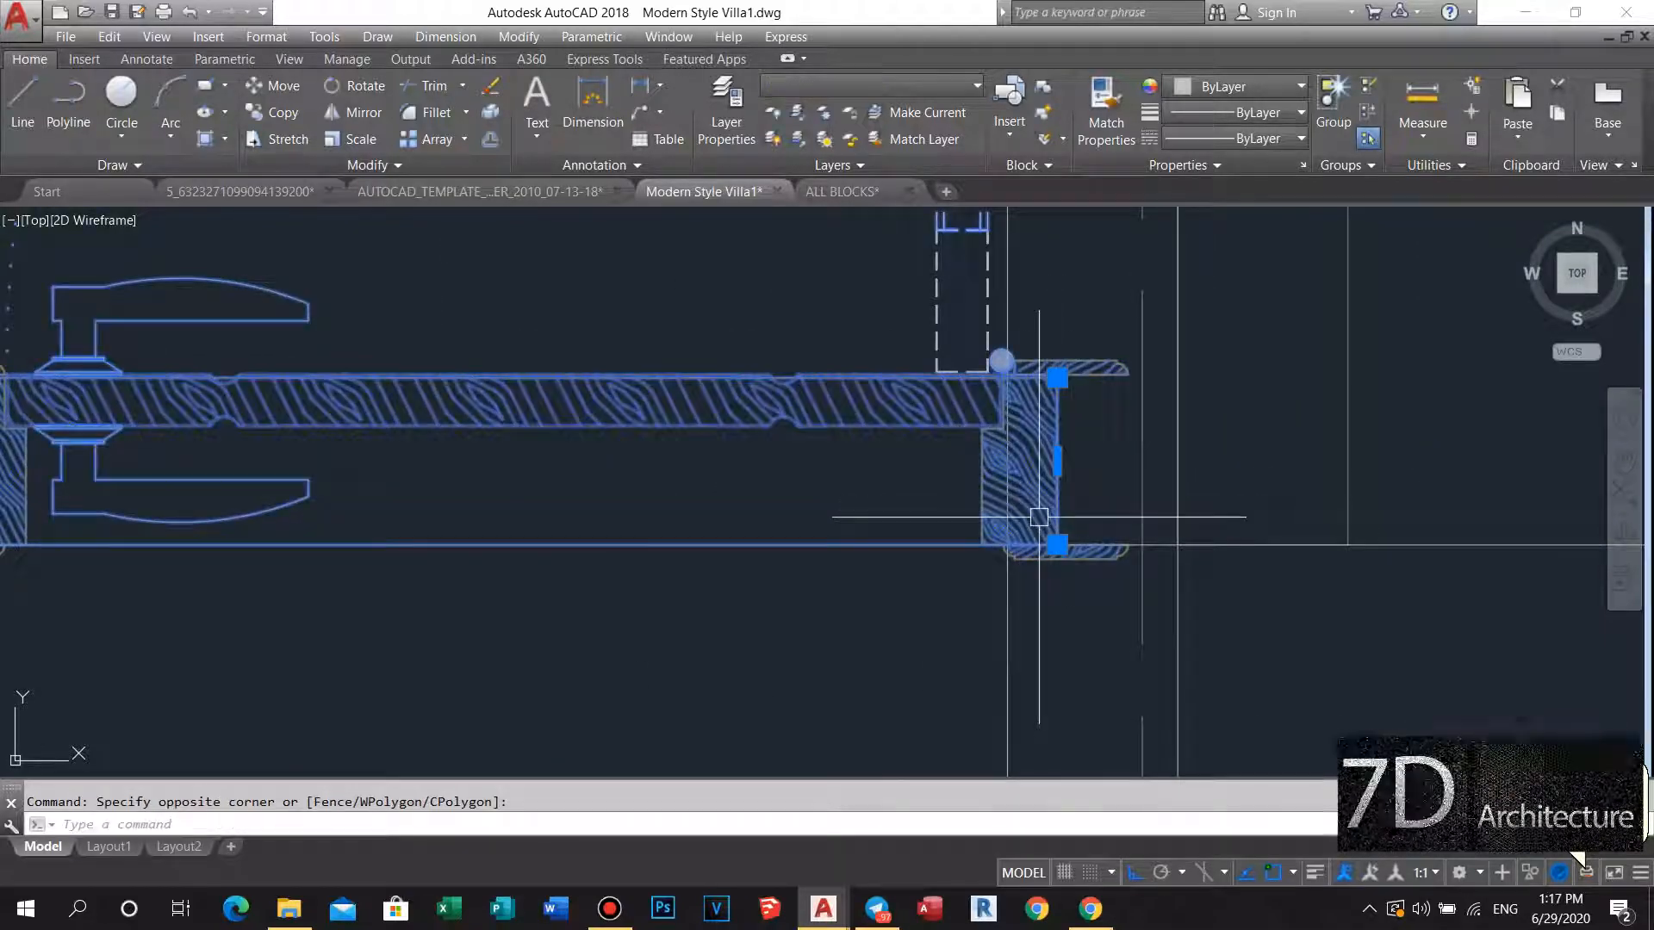
pyautogui.write('m')
pyautogui.press('space')
pyautogui.scroll(5, 1035, 526)
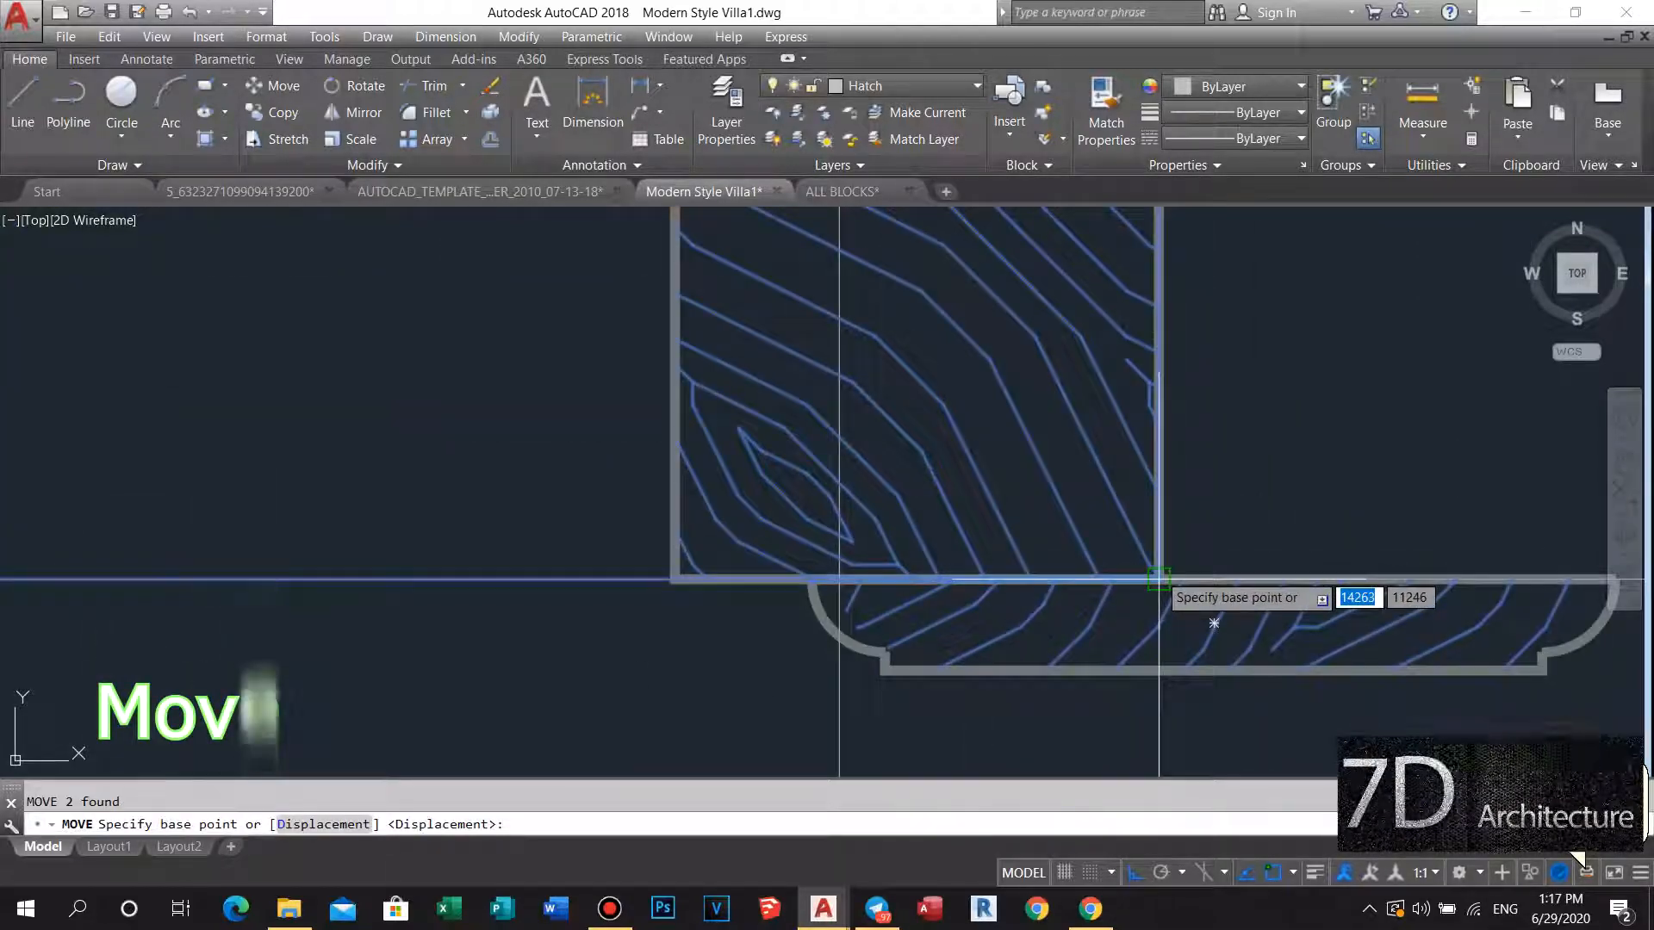
pyautogui.click(1158, 579)
pyautogui.click(839, 579)
pyautogui.scroll(-6, 850, 526)
pyautogui.moveTo(851, 527); pyautogui.dragTo(801, 564, button='middle')
pyautogui.press('Escape')
pyautogui.scroll(-3, 786, 484)
pyautogui.scroll(3, 826, 483)
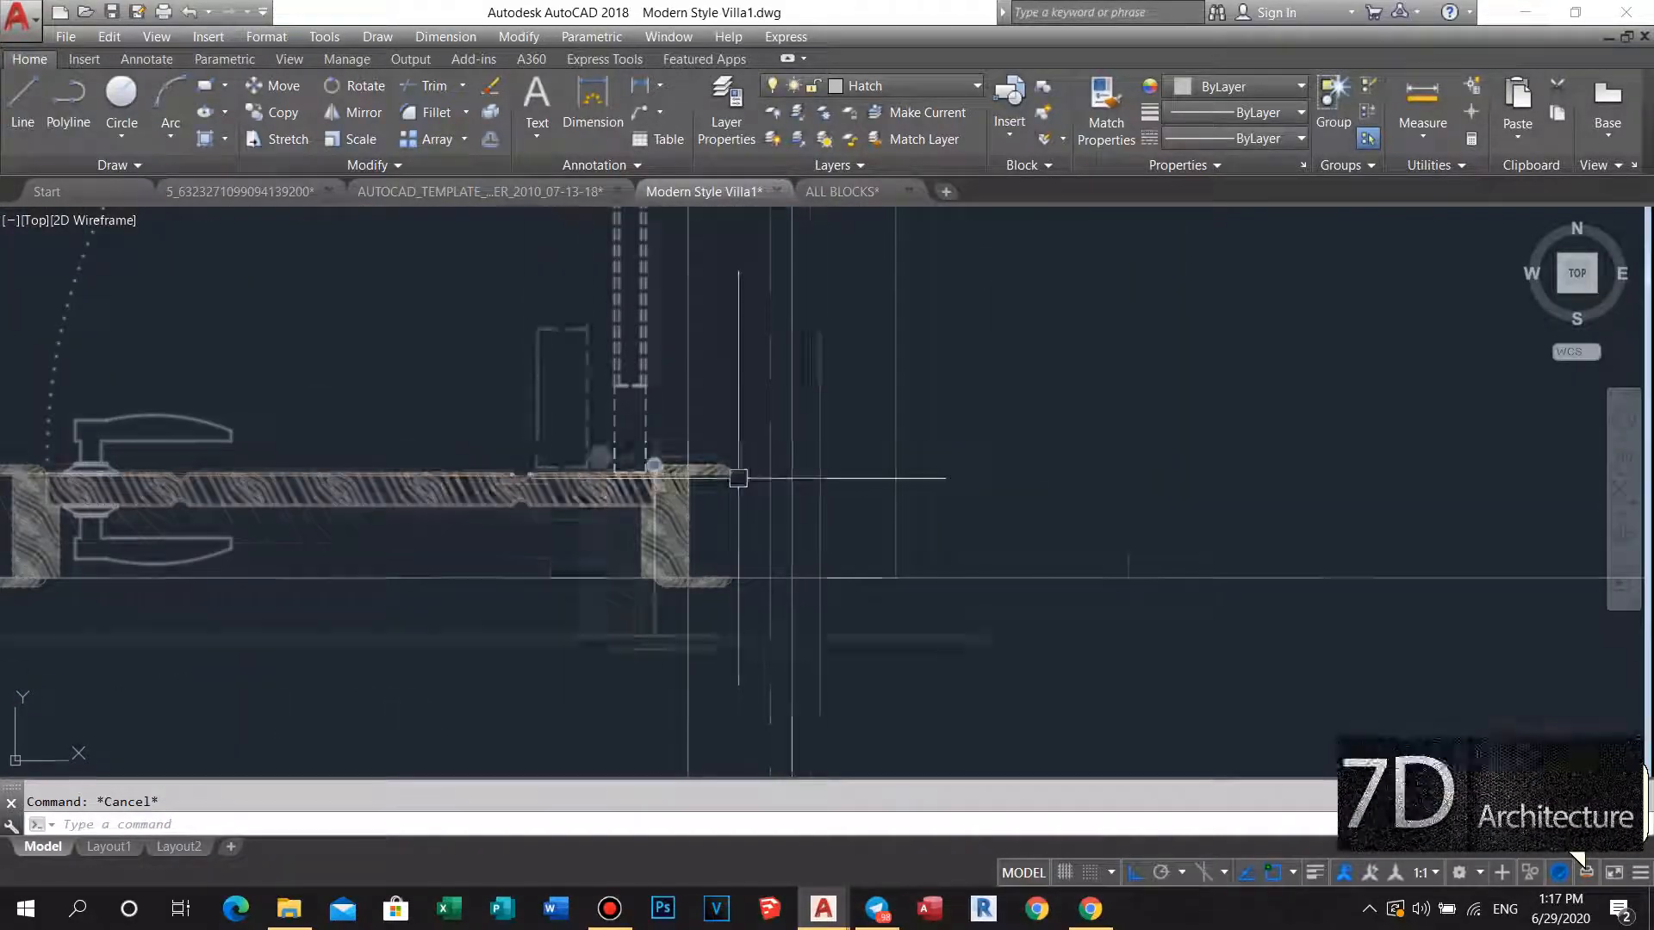
# Draw a horizontal construction line along the inner face of the bathroom door frame, under its upper trim.
pyautogui.scroll(3, 738, 478)
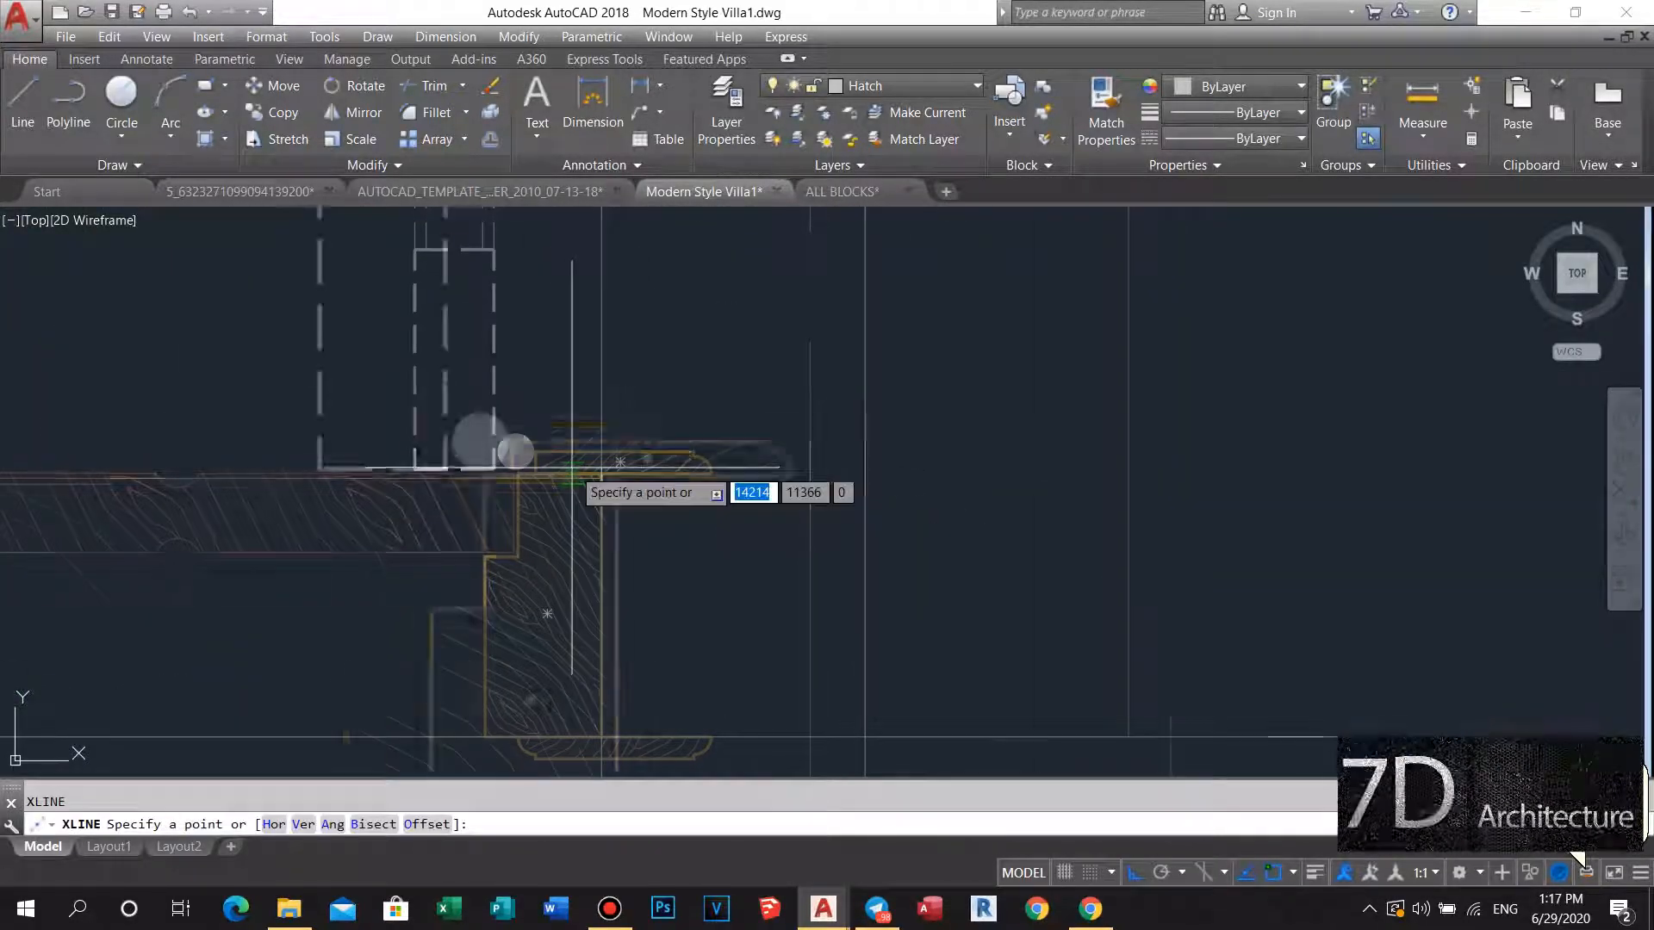
pyautogui.scroll(5, 573, 468)
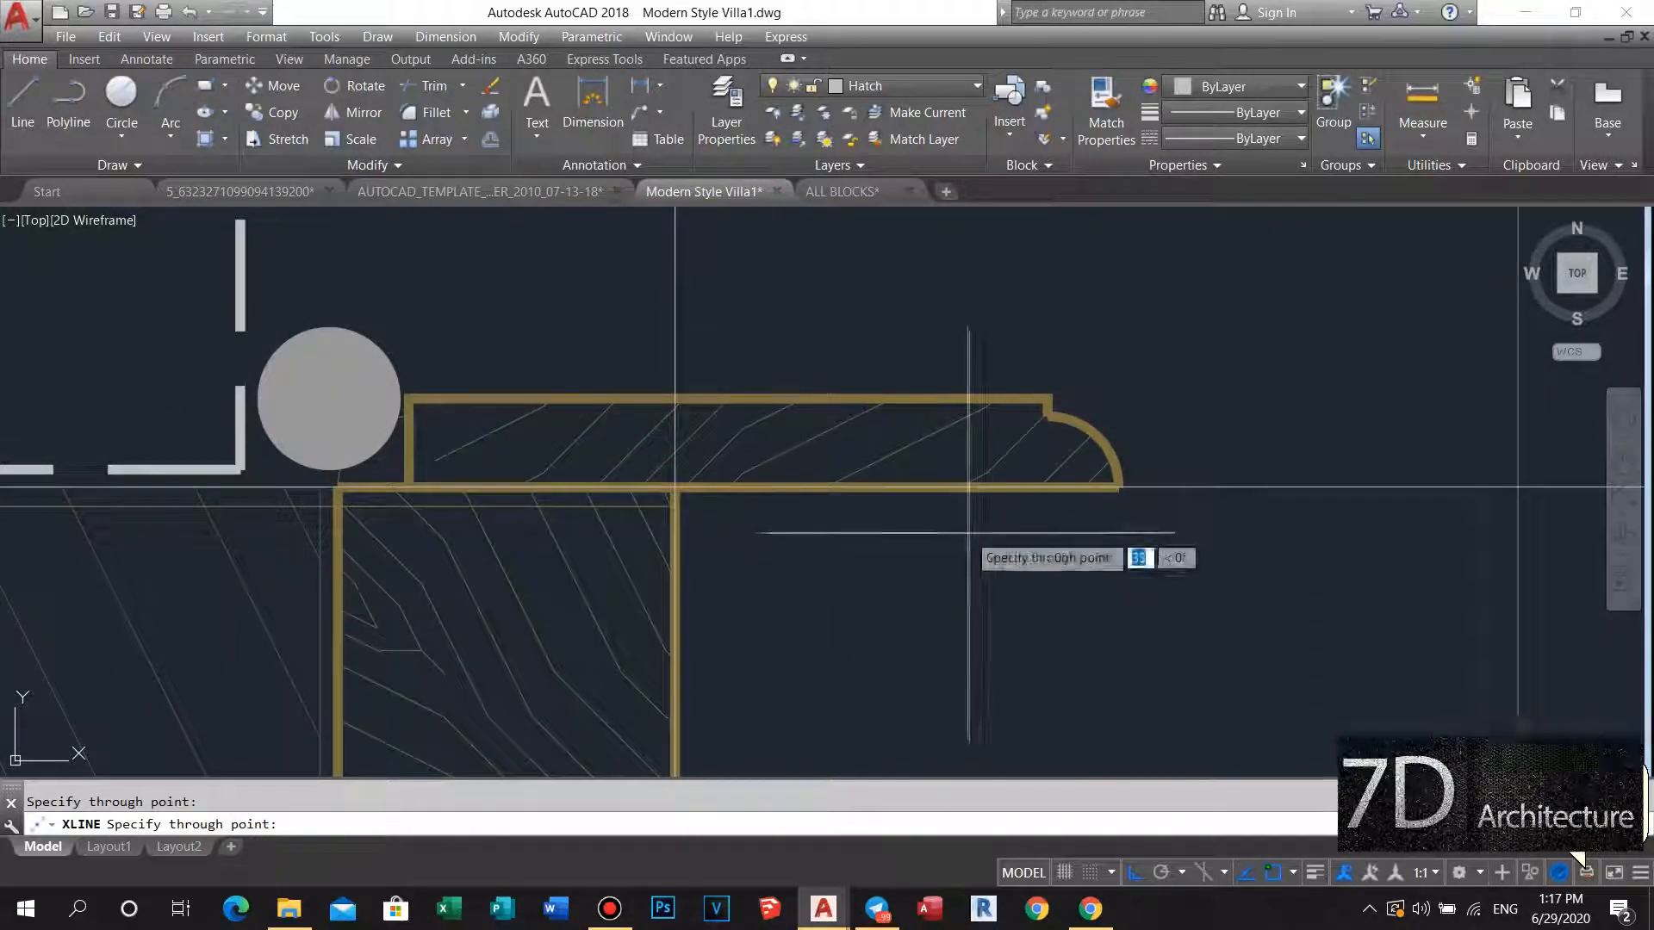
pyautogui.press('Escape')
pyautogui.scroll(-5, 872, 493)
pyautogui.moveTo(814, 477); pyautogui.dragTo(774, 468, button='middle')
# Draw a rectangle for the short wall piece from the hinge-side frame's upper corner to the lower end of the inner wall line.
pyautogui.write('rec')
pyautogui.press('Return')
pyautogui.scroll(3, 766, 475)
pyautogui.scroll(2, 771, 478)
pyautogui.scroll(-7, 831, 512)
pyautogui.moveTo(831, 512); pyautogui.dragTo(710, 458, button='middle')
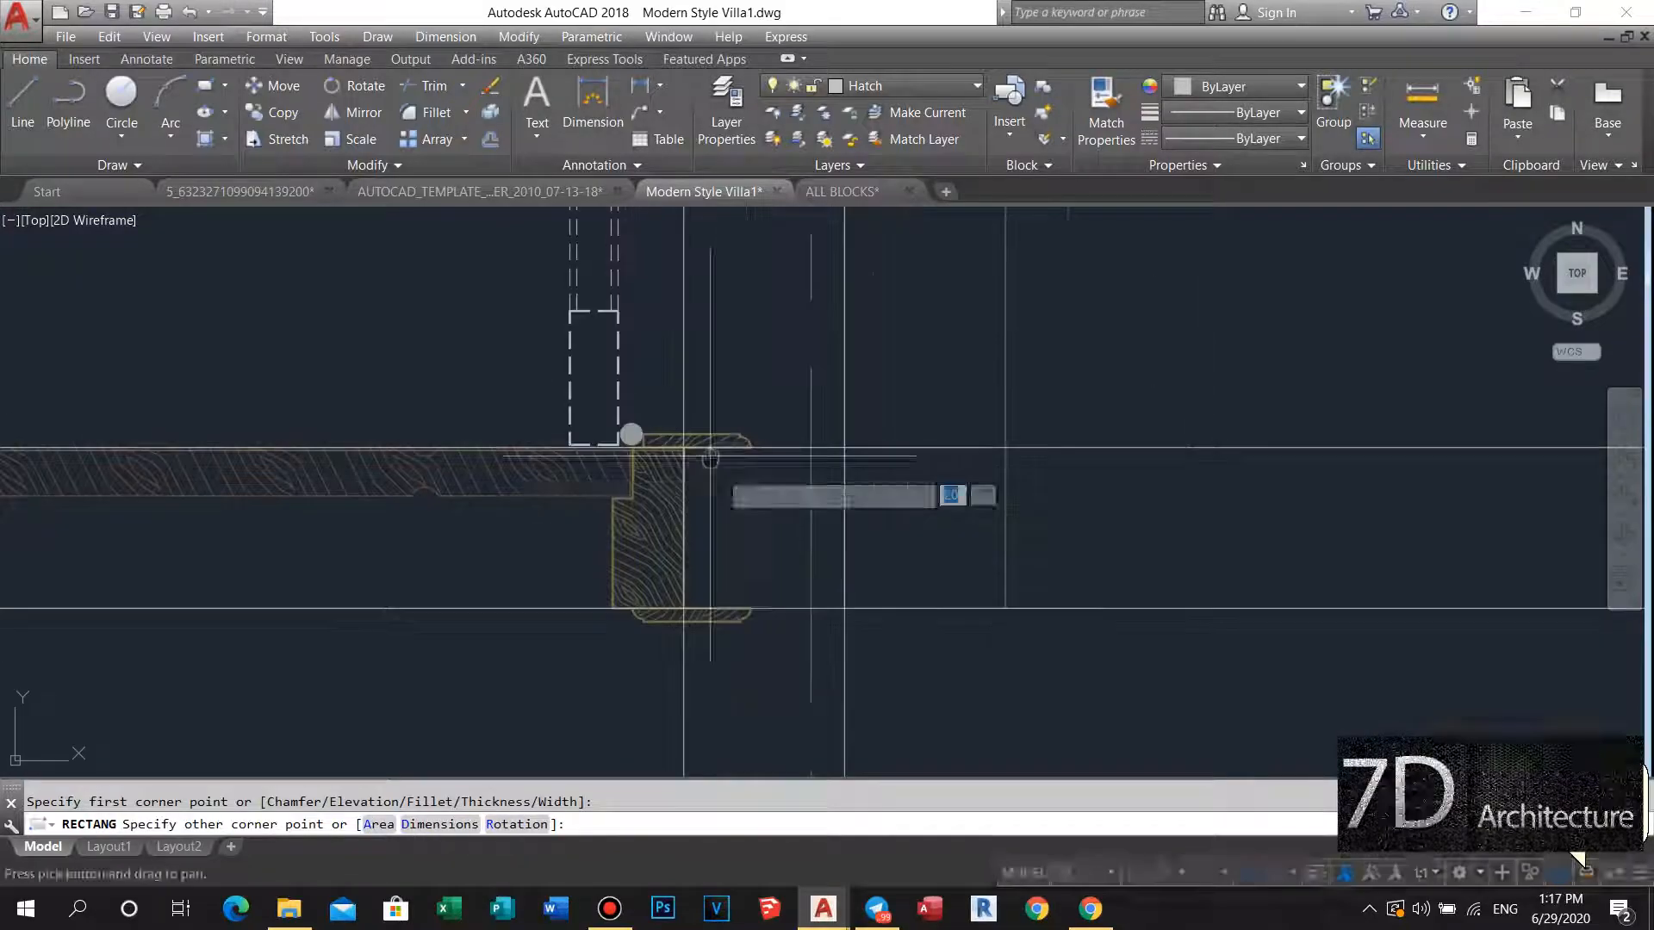
pyautogui.press('space')
pyautogui.scroll(-4, 848, 608)
pyautogui.press('Escape')
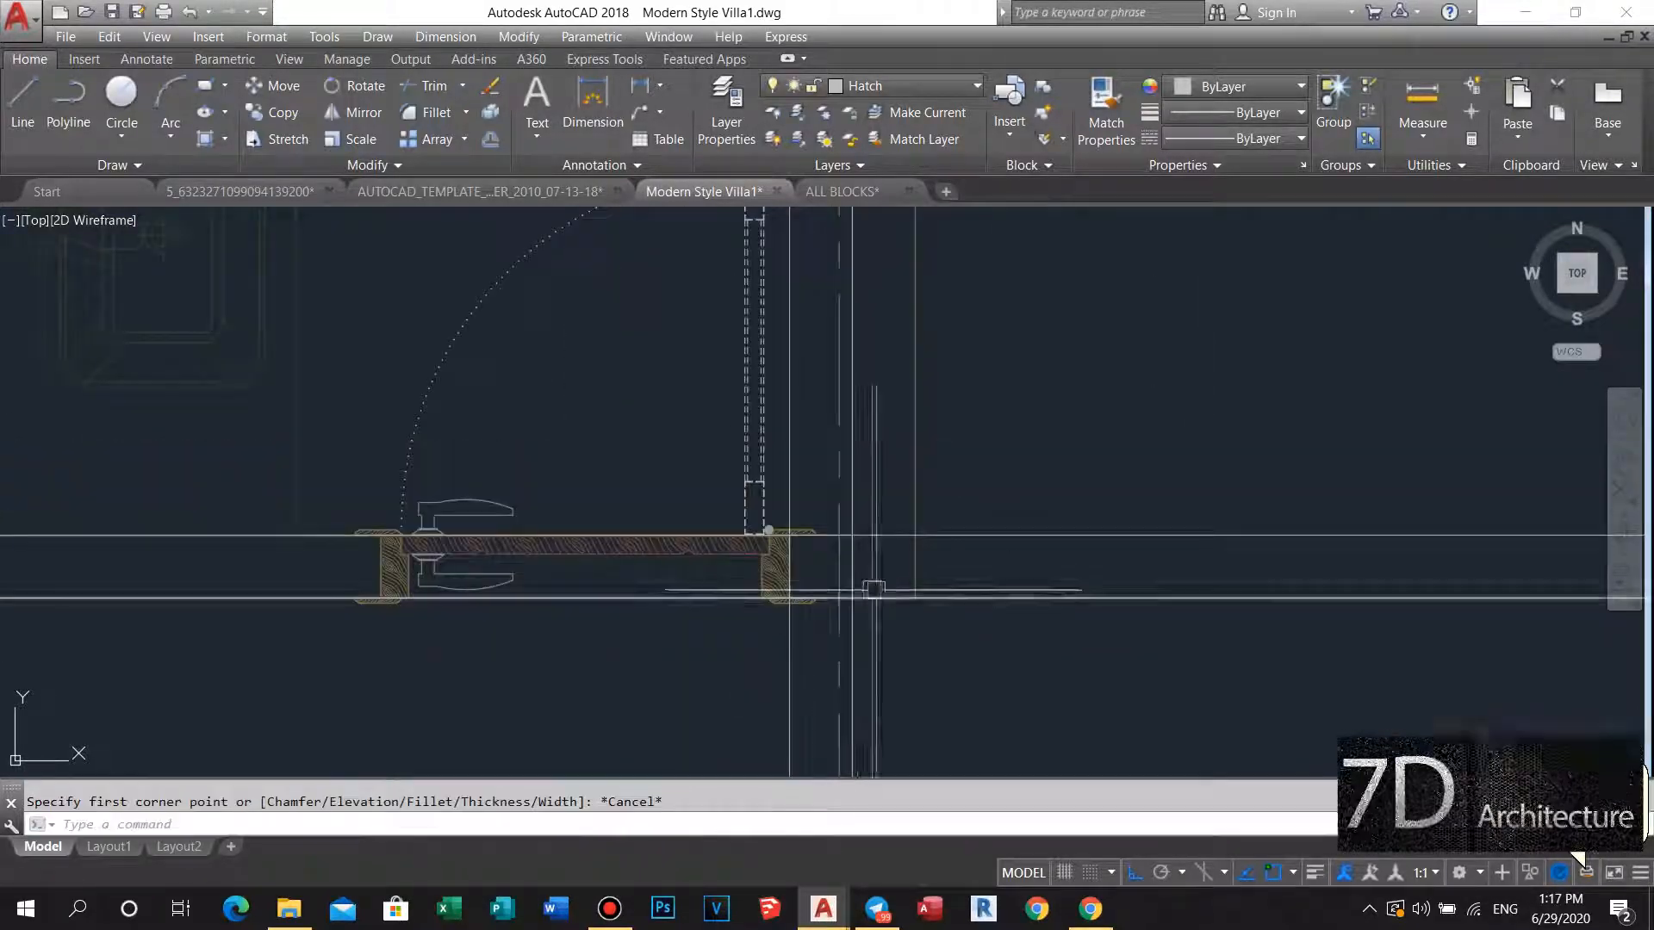
# Erase the horizontal and vertical construction lines around the bathroom door.
pyautogui.moveTo(871, 587); pyautogui.dragTo(809, 587, button='middle')
pyautogui.press('Escape')
pyautogui.click(997, 647)
pyautogui.click(957, 564)
pyautogui.press('space')
pyautogui.press('Escape')
pyautogui.click(951, 534)
pyautogui.click(941, 574)
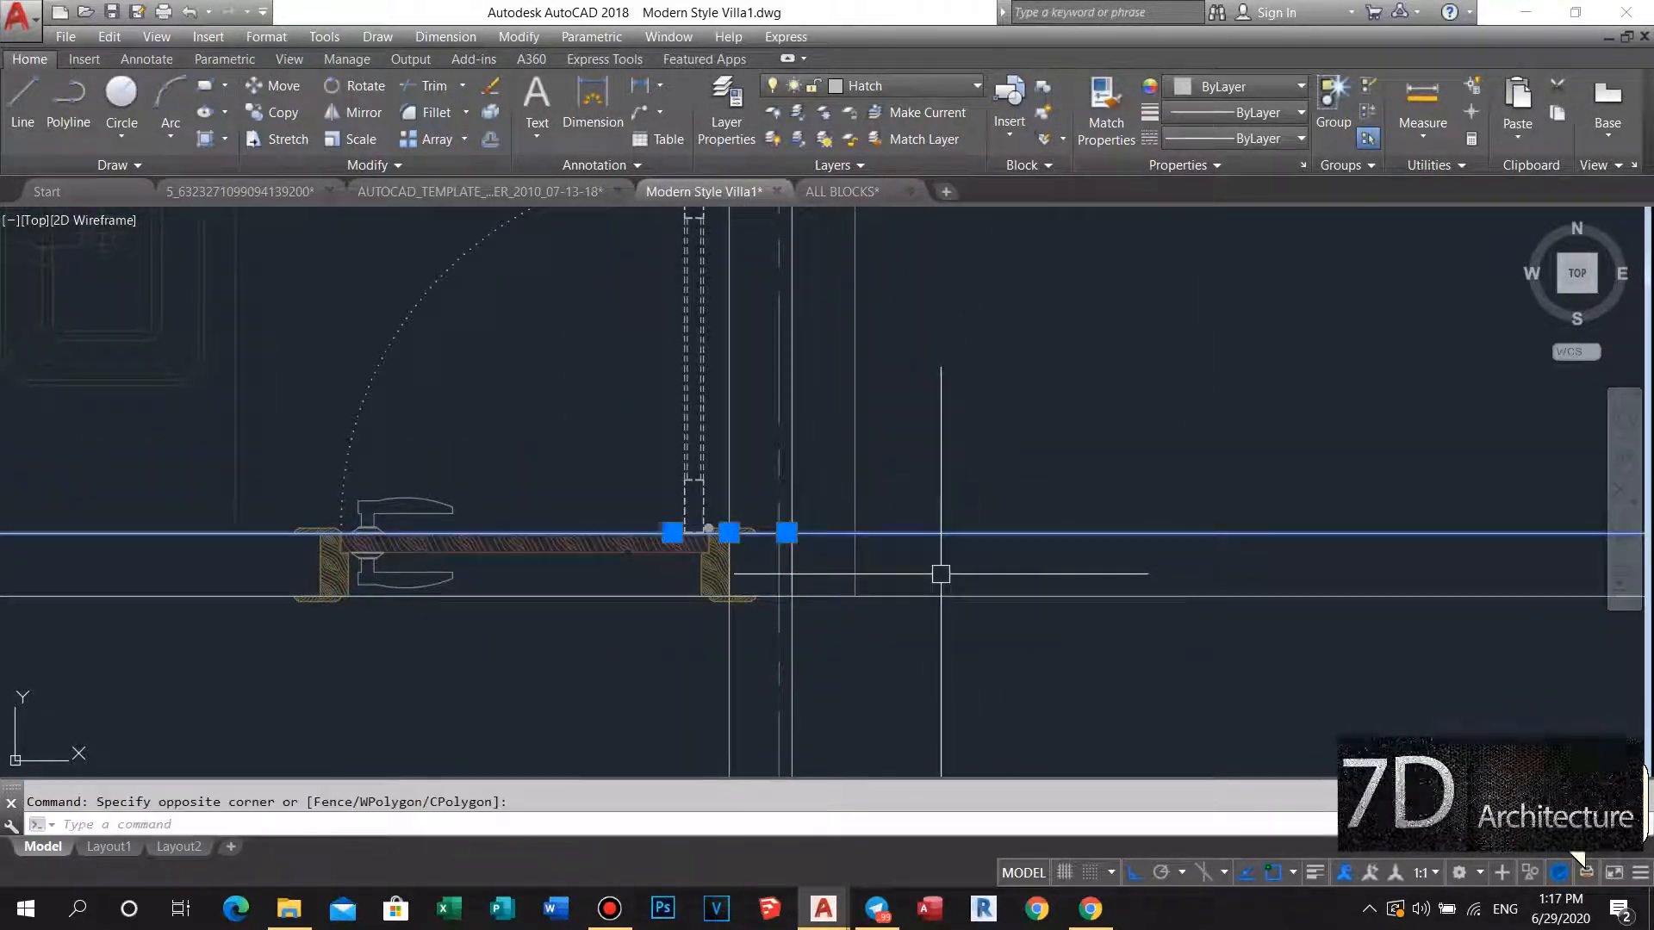
pyautogui.press('Escape')
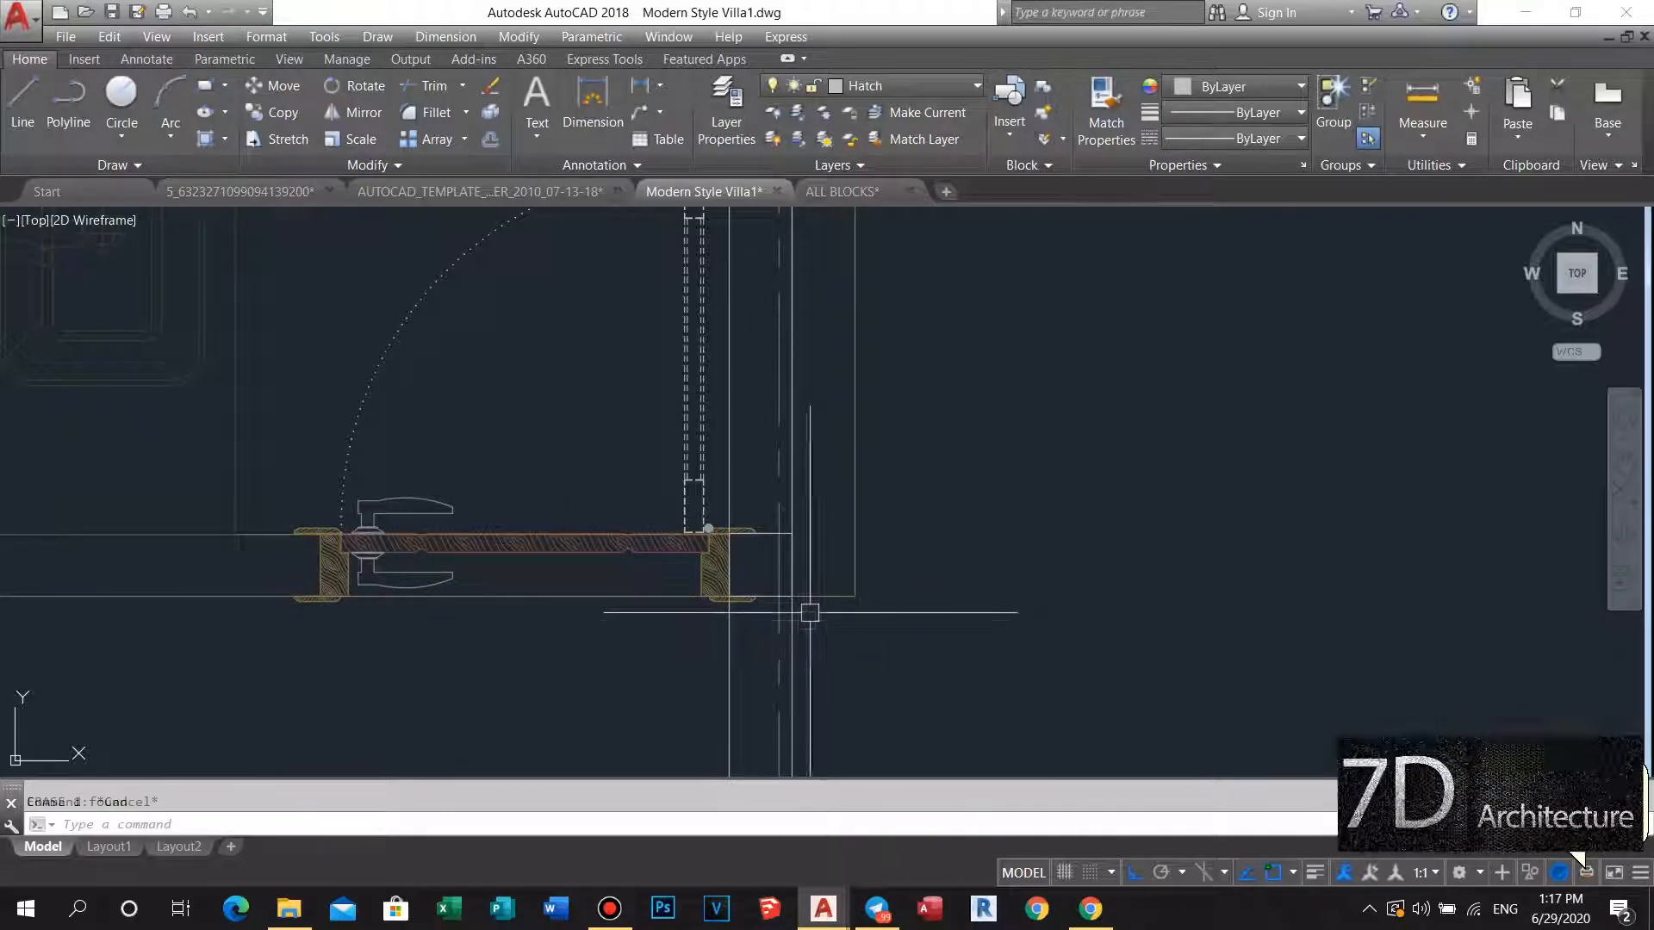
pyautogui.press('Escape')
pyautogui.scroll(-3, 733, 648)
pyautogui.scroll(6, 762, 633)
# Trim away the vertical segment separating the short wall piece beside the bathroom door from the outer wall.
pyautogui.write('tr')
pyautogui.press('Return')
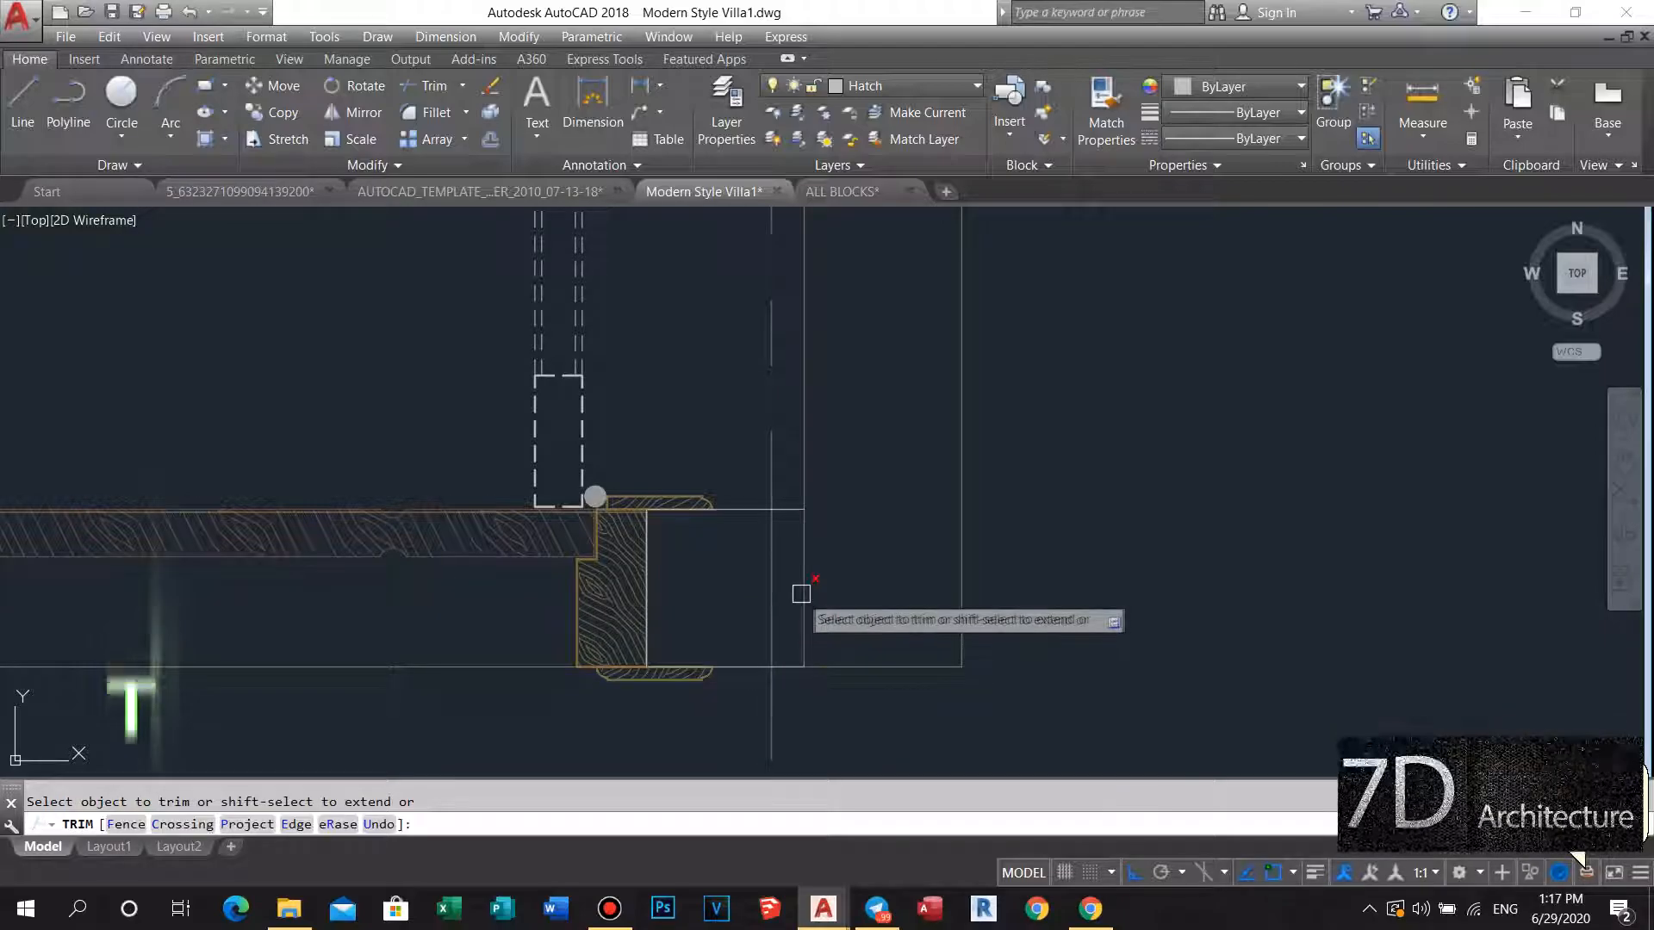
pyautogui.press('Escape')
pyautogui.scroll(-3, 802, 593)
pyautogui.scroll(3, 804, 594)
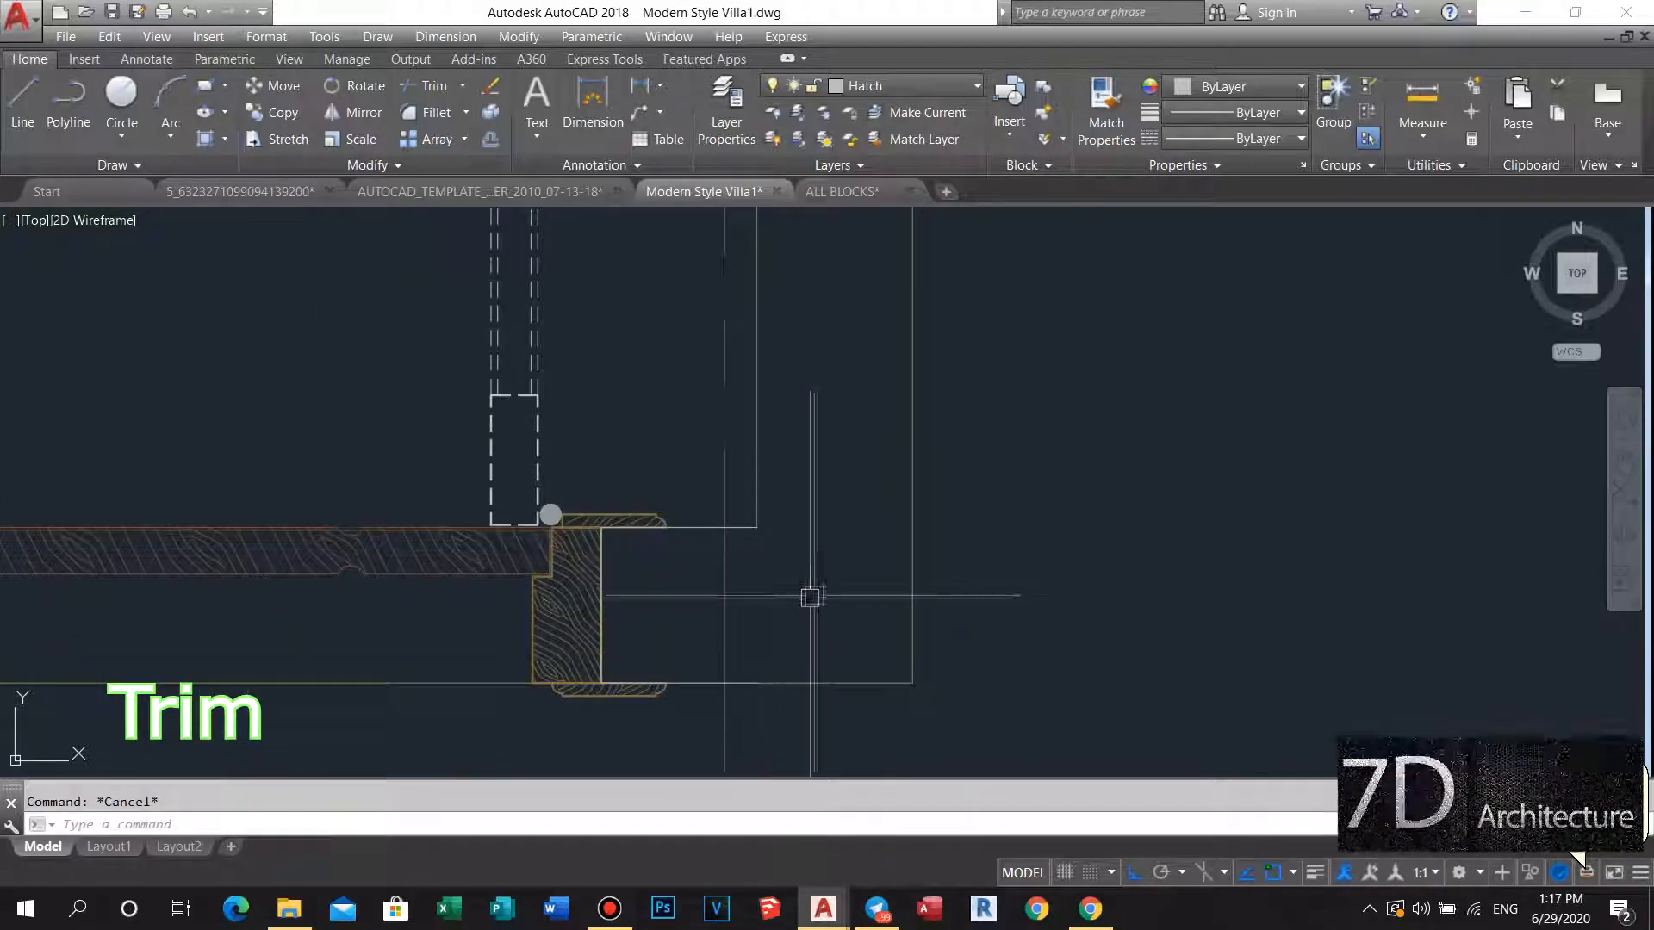
# Match the properties of the short wall piece beside the bathroom door to those of the outer wall outline.
pyautogui.moveTo(805, 595); pyautogui.dragTo(804, 587, button='middle')
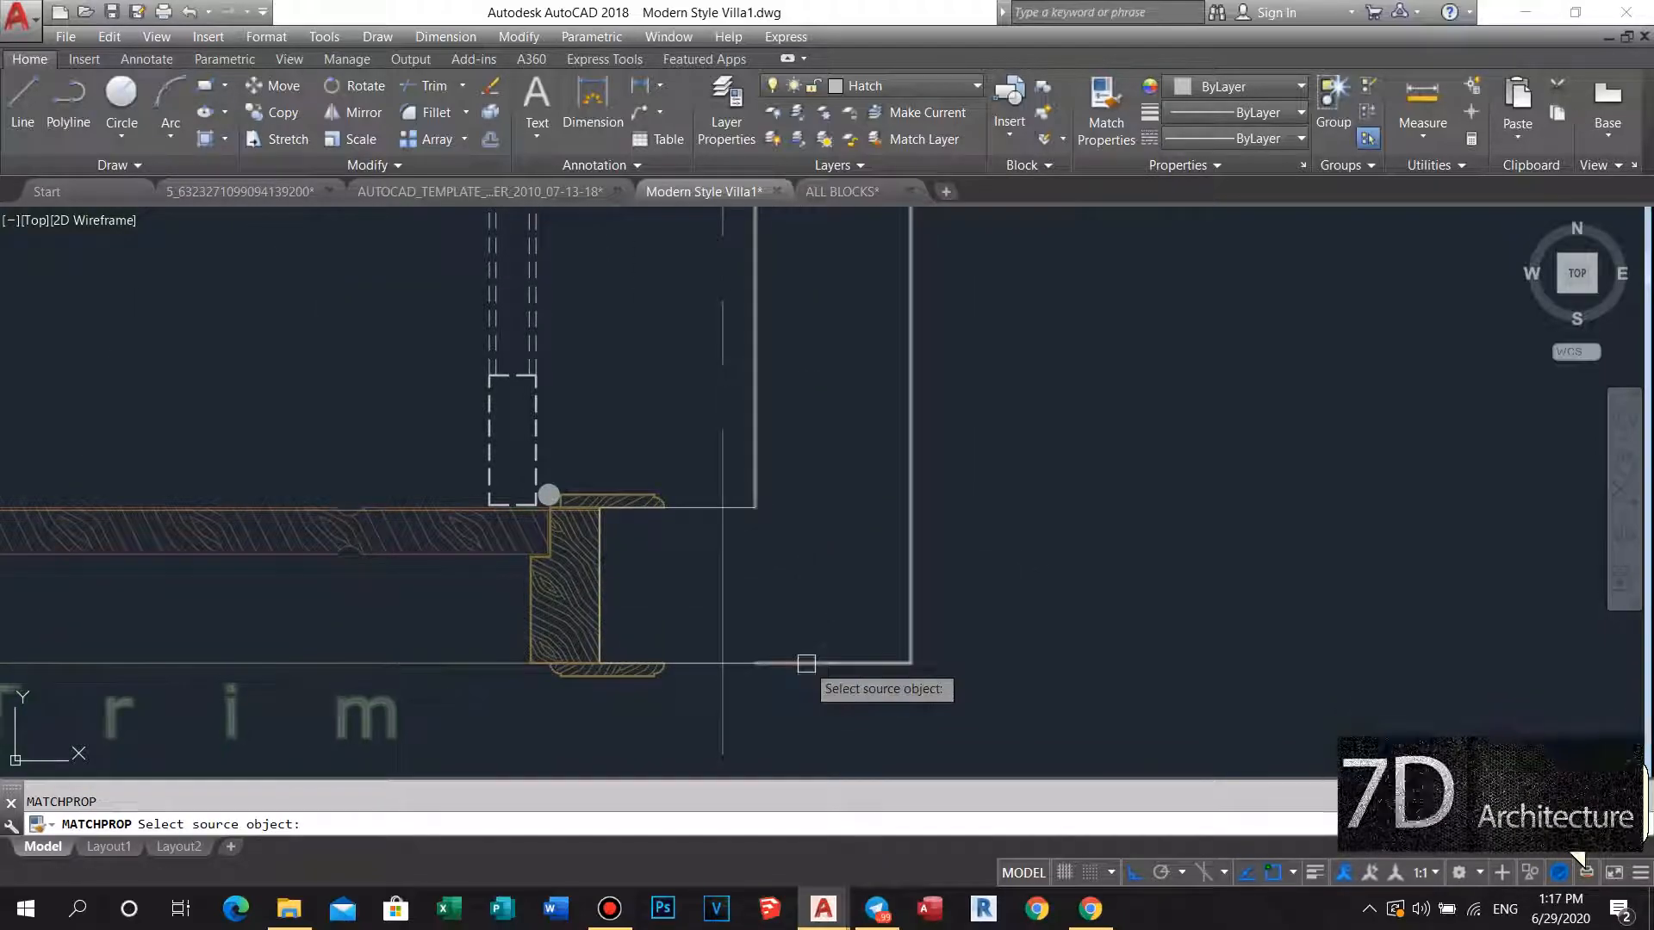
pyautogui.click(806, 664)
pyautogui.press('Escape')
pyautogui.scroll(-4, 769, 625)
pyautogui.scroll(2, 769, 625)
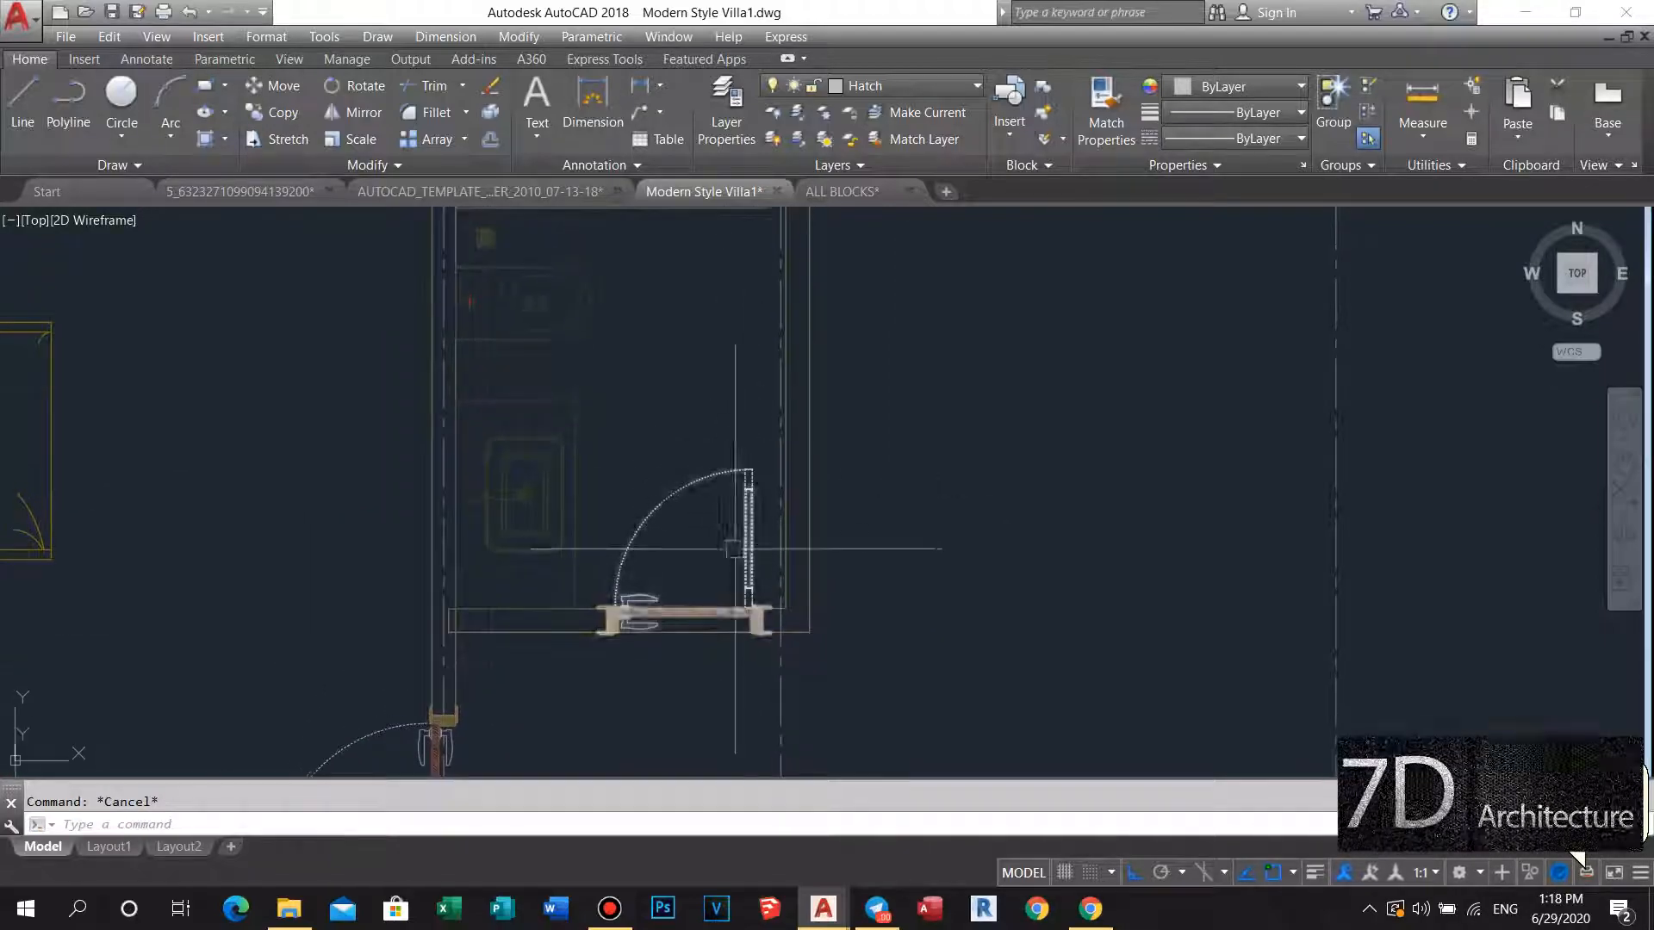
# Stretch the left end of the bathroom door's wall outline to the inner face of the bedroom dividing wall.
pyautogui.moveTo(722, 592); pyautogui.dragTo(706, 546, button='middle')
pyautogui.scroll(4, 701, 584)
pyautogui.scroll(-6, 708, 544)
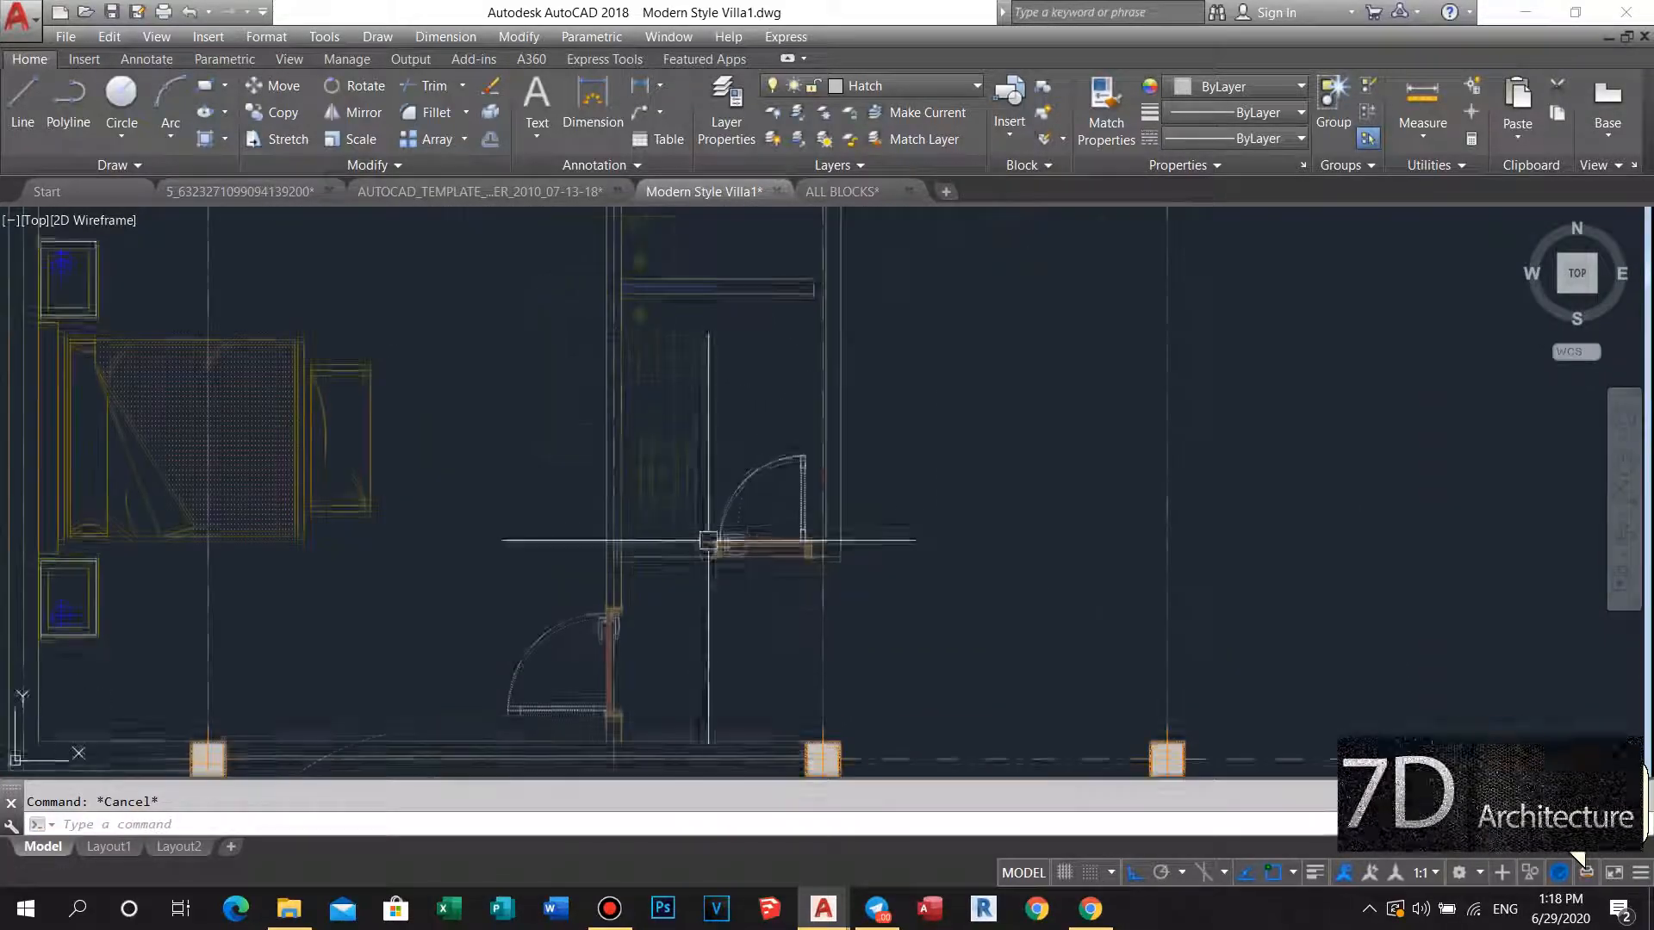
pyautogui.scroll(4, 612, 568)
pyautogui.scroll(5, 624, 544)
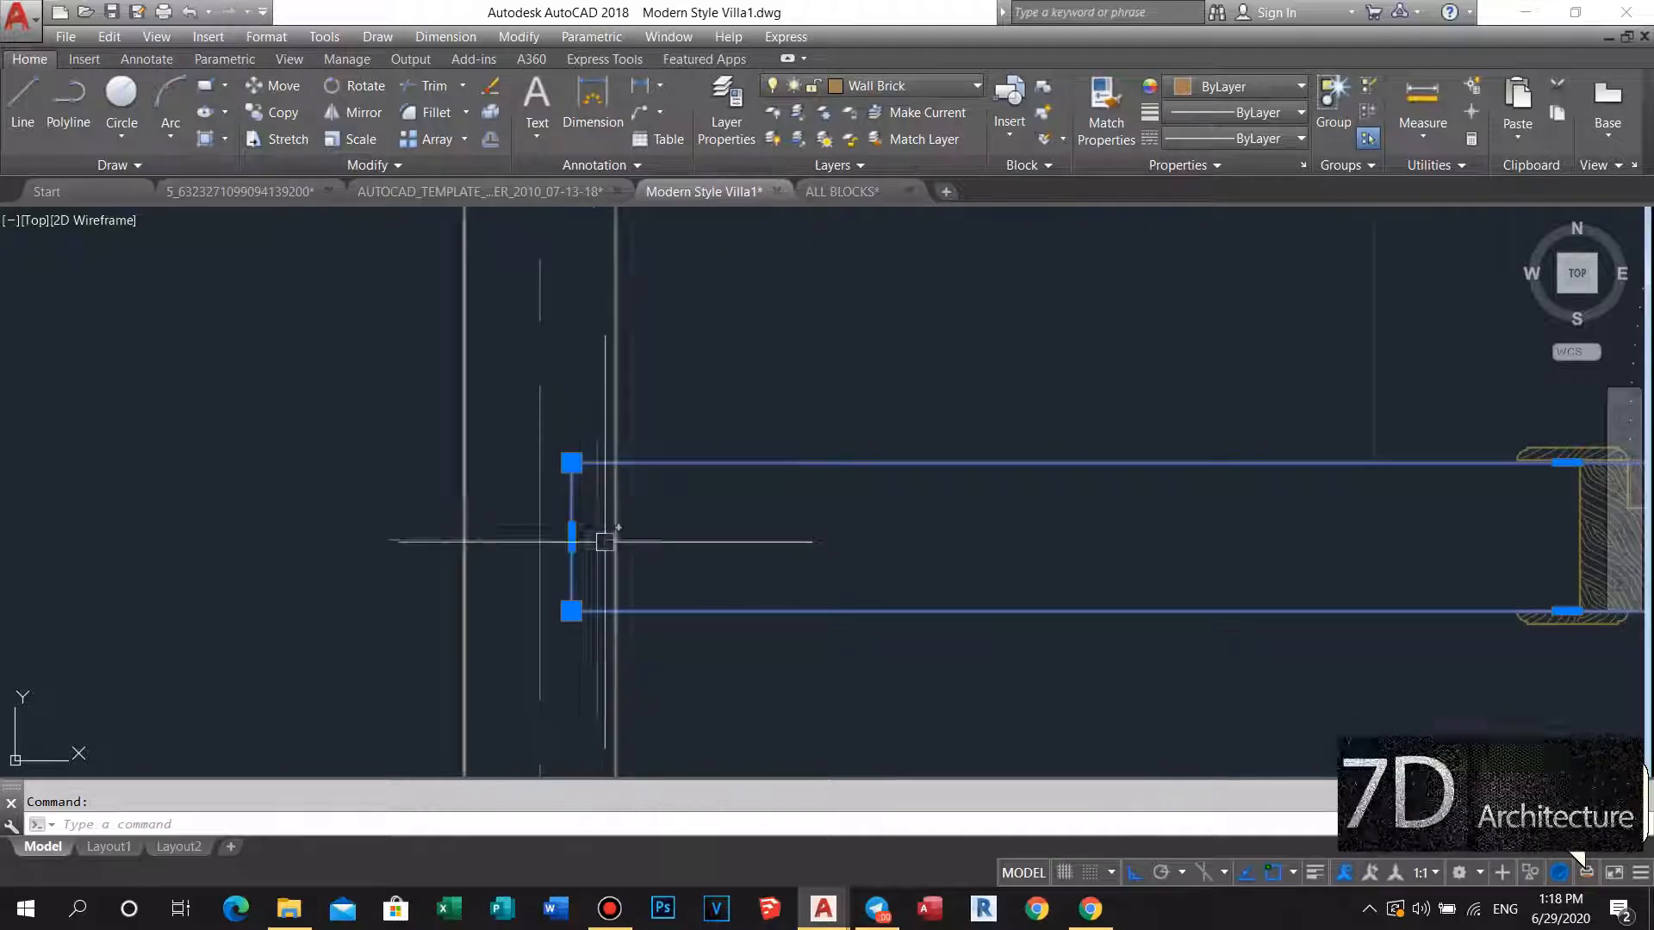
pyautogui.press('Escape')
pyautogui.scroll(-5, 827, 473)
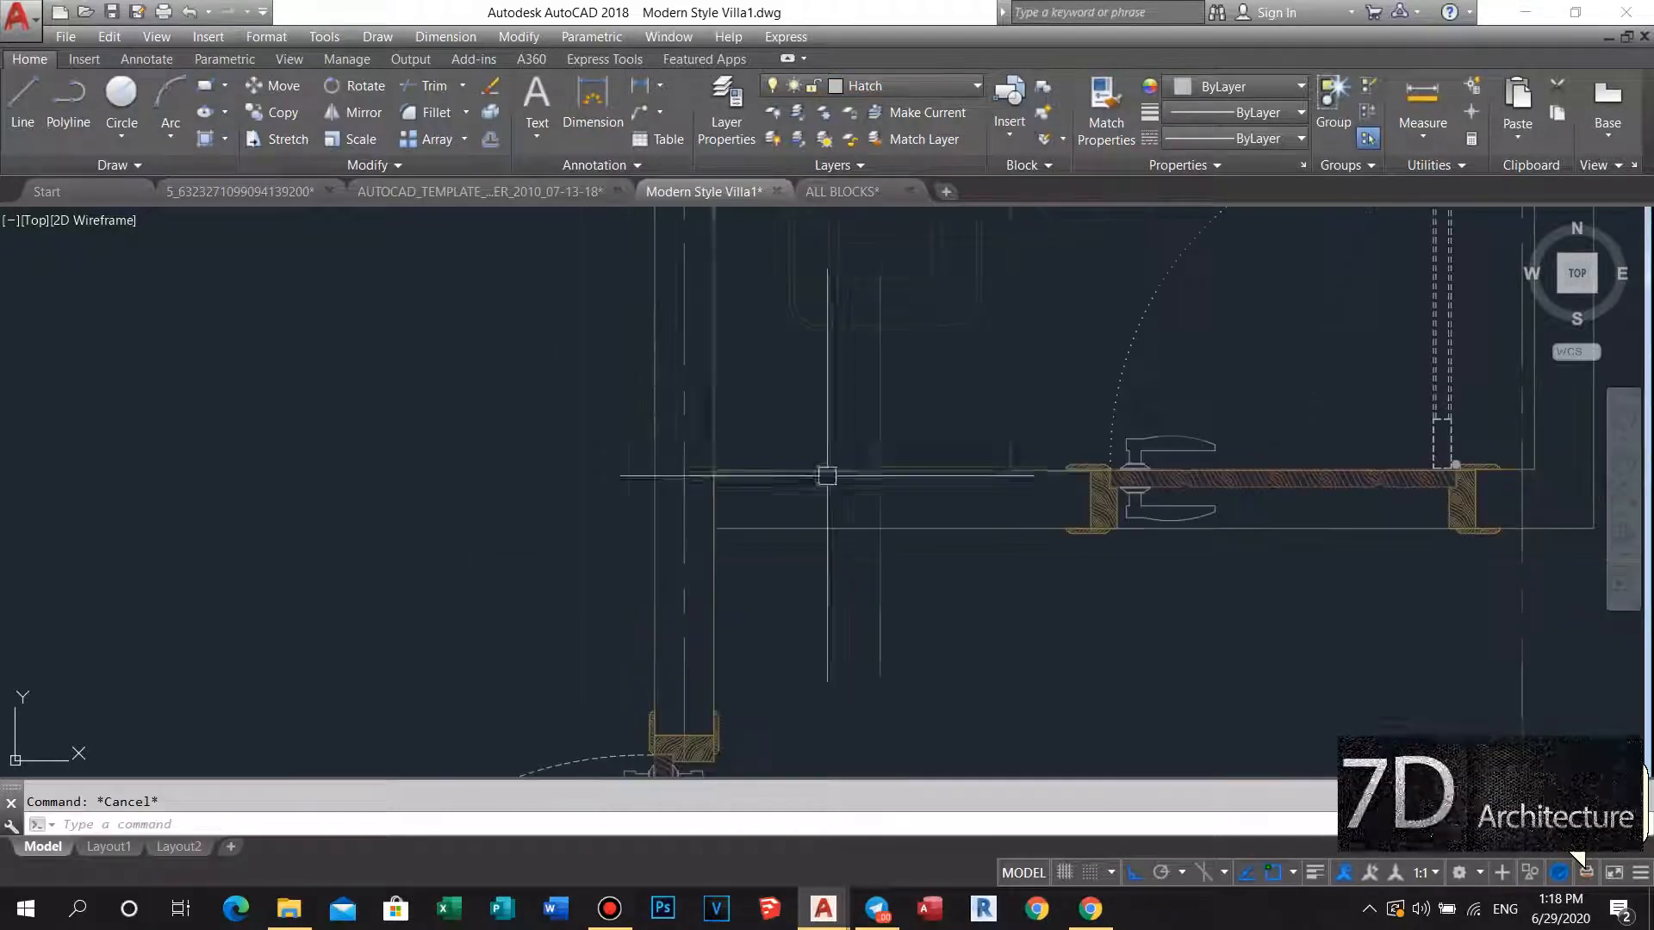
# Stretch the right end of the bathroom's horizontal partition wall to the inner face of the outer wall.
pyautogui.scroll(2, 802, 502)
pyautogui.scroll(-2, 802, 503)
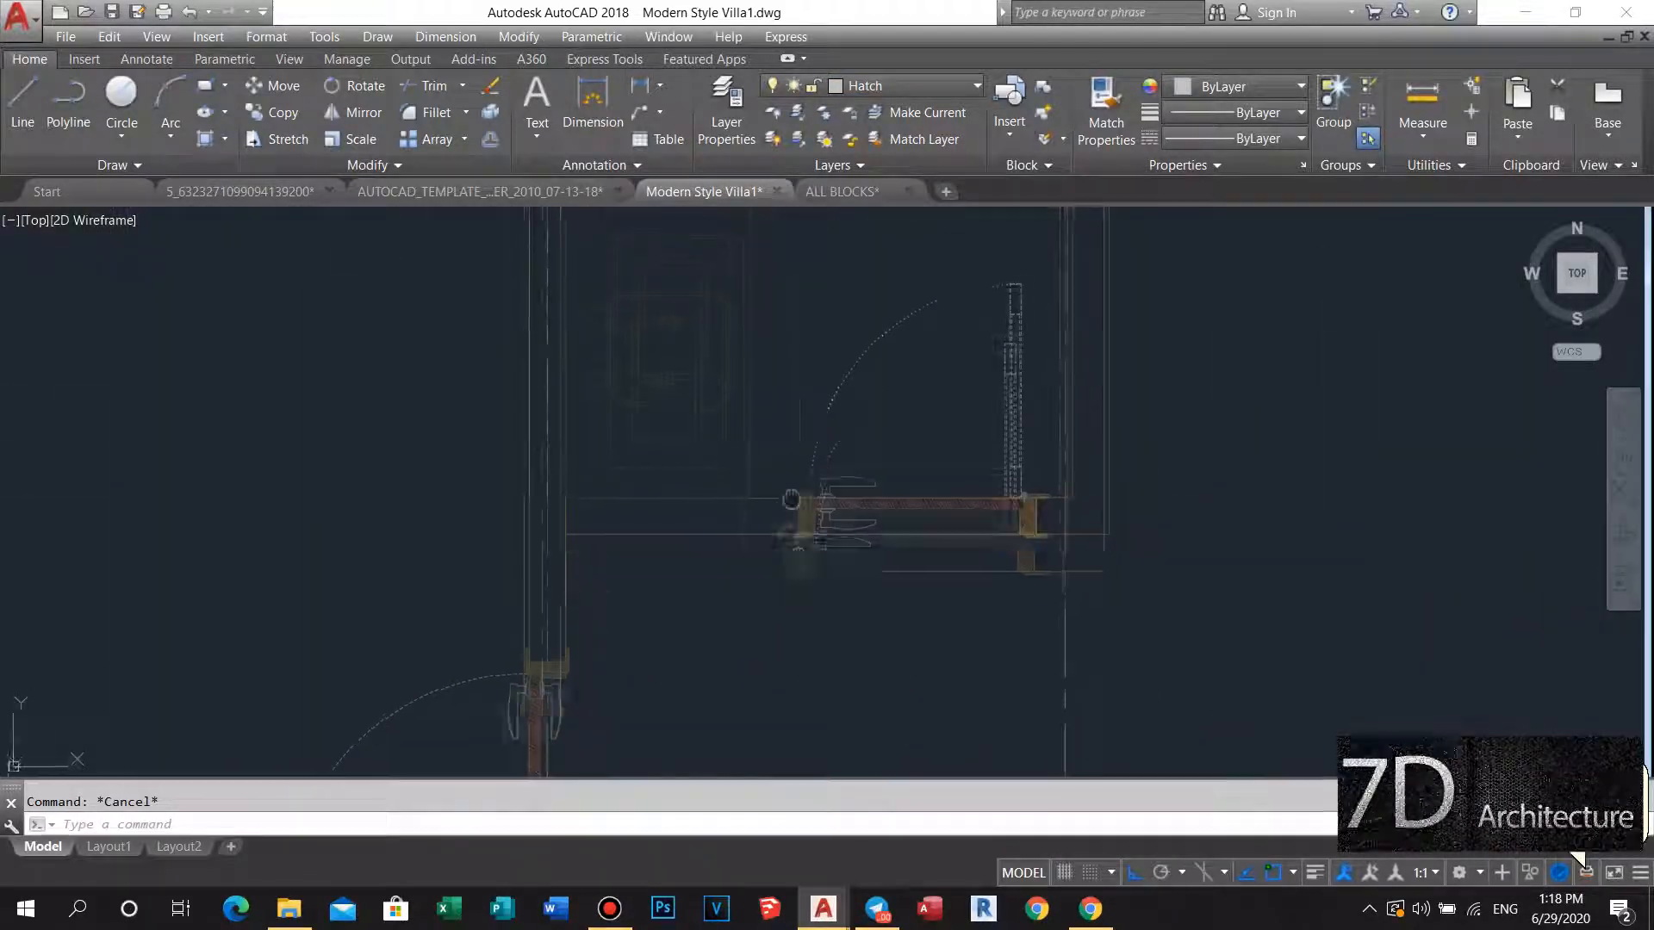
pyautogui.scroll(-6, 772, 410)
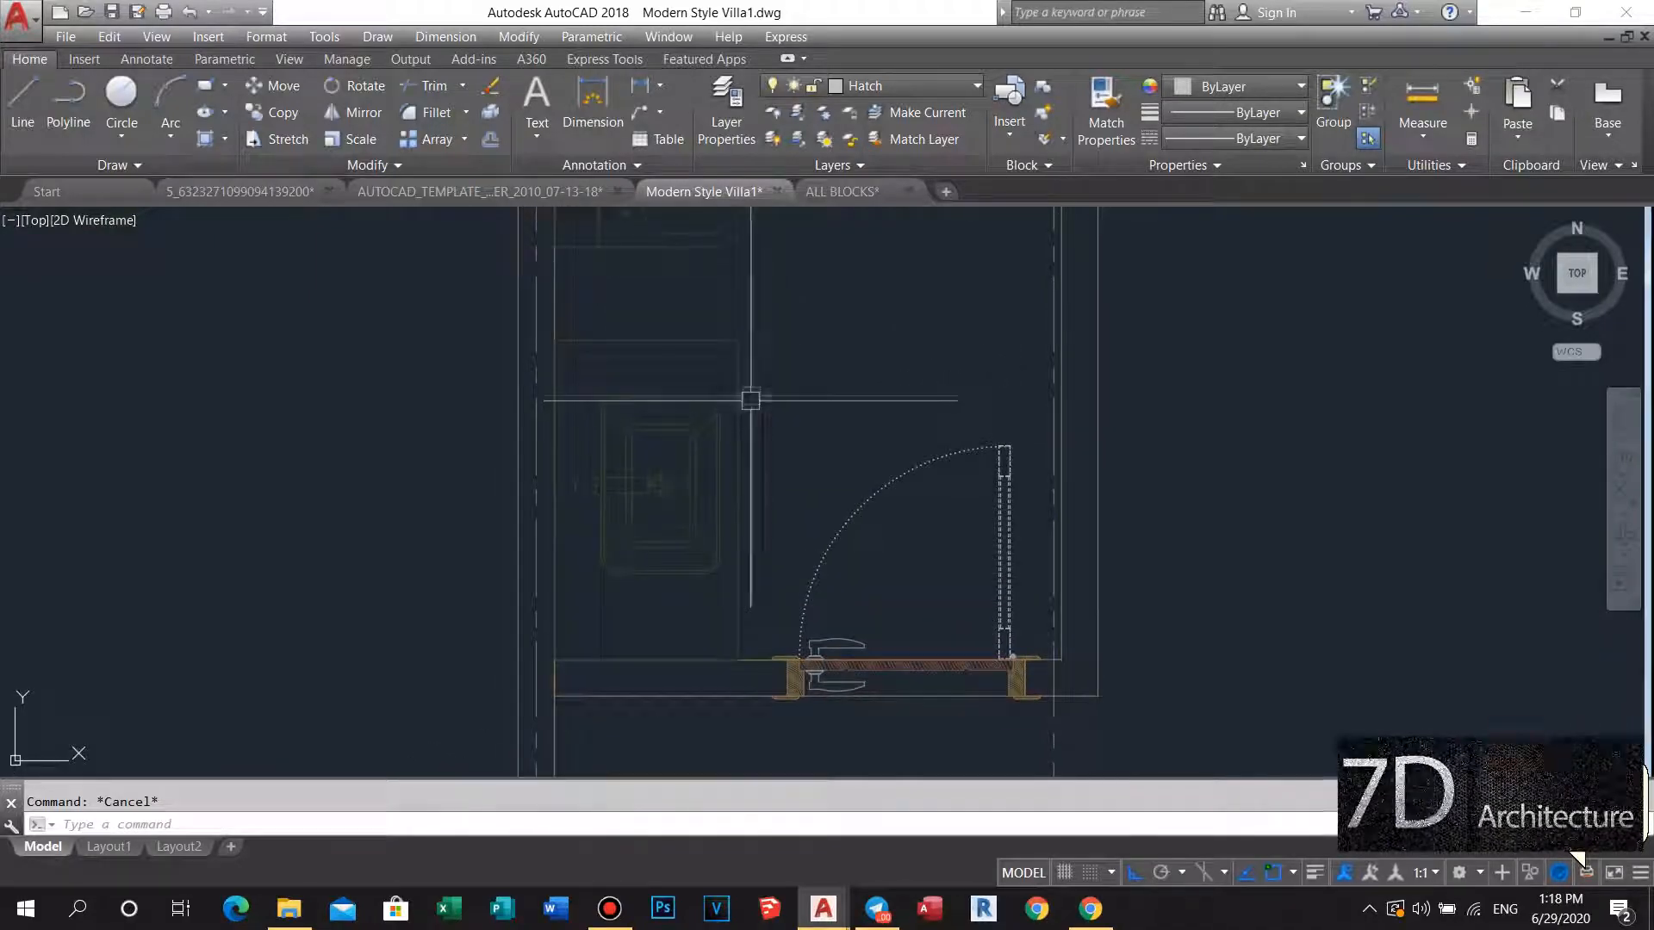
pyautogui.scroll(8, 804, 360)
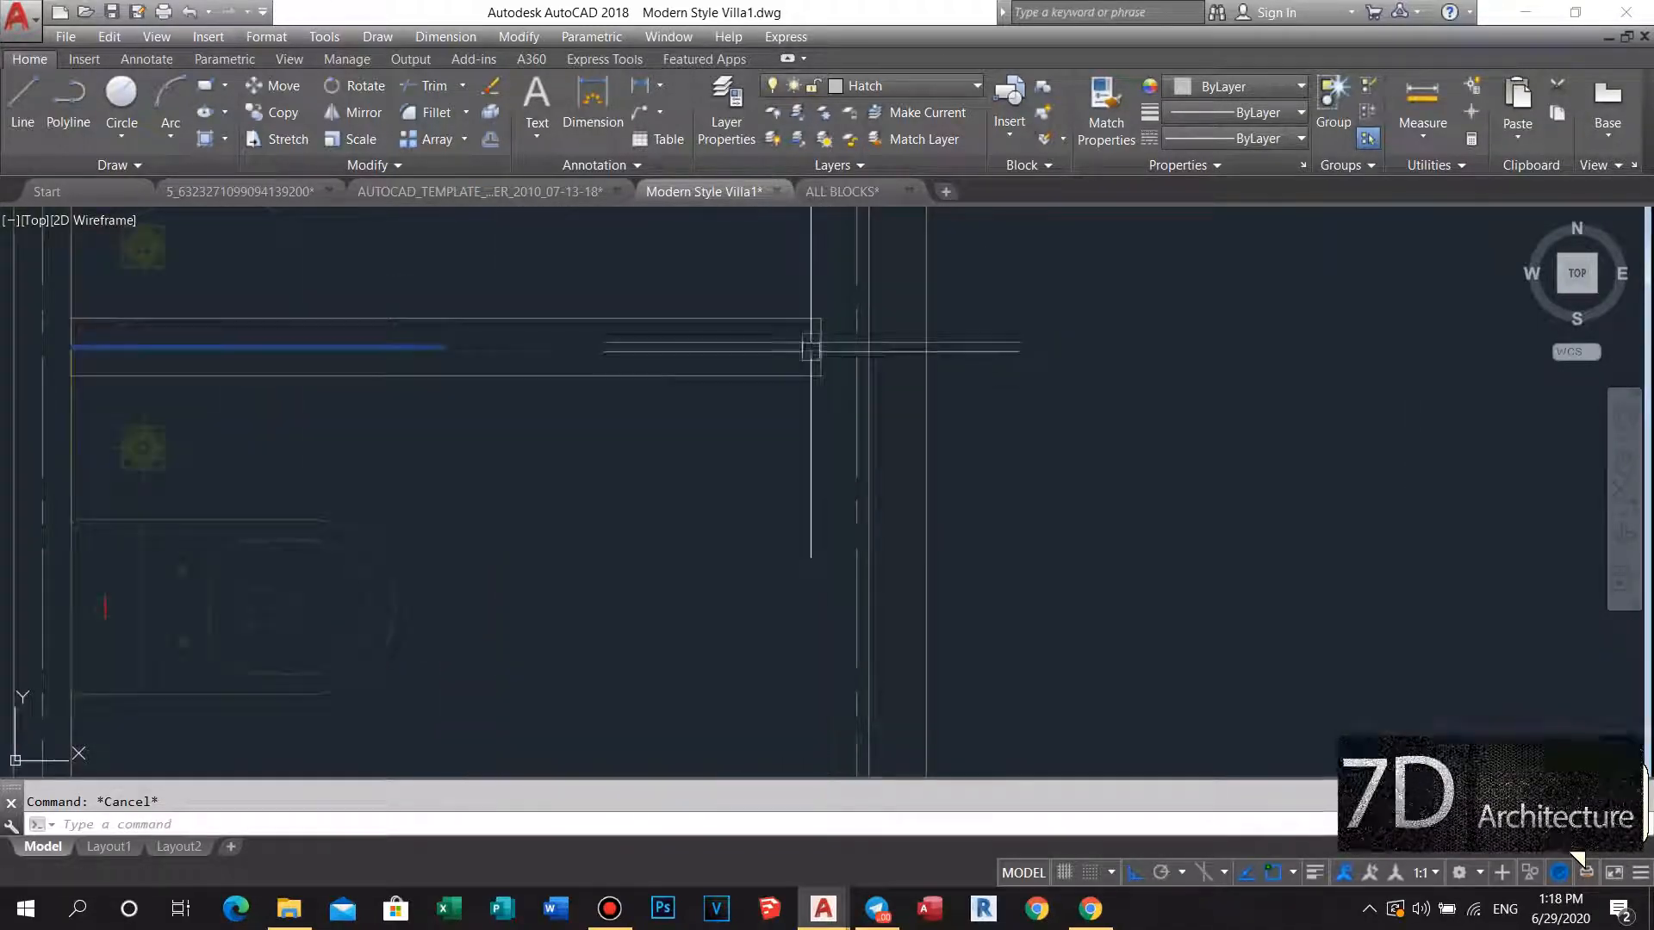
pyautogui.click(768, 396)
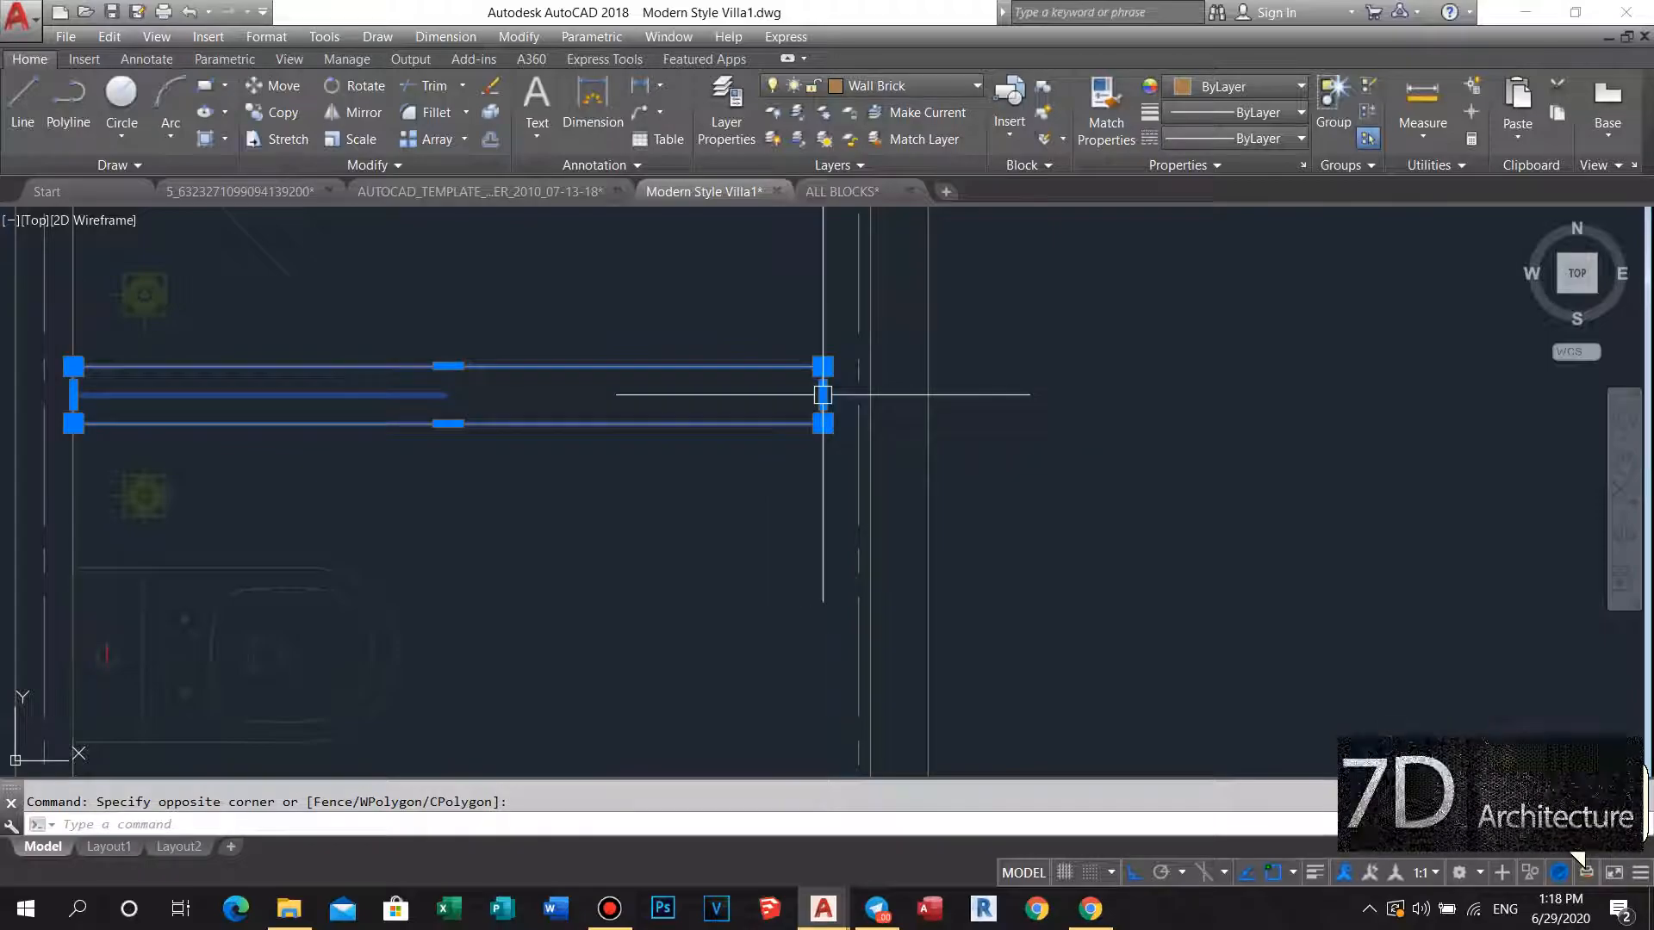
# Draw a rectangle for the wall between the bedroom dividing wall and the handle-side frame of the bathroom door.
pyautogui.scroll(-6, 775, 376)
pyautogui.moveTo(754, 448); pyautogui.dragTo(760, 480, button='middle')
pyautogui.moveTo(729, 559); pyautogui.dragTo(735, 542, button='middle')
pyautogui.moveTo(631, 657); pyautogui.dragTo(693, 535, button='middle')
pyautogui.scroll(4, 698, 570)
pyautogui.scroll(4, 732, 520)
pyautogui.write('rec')
pyautogui.press('Return')
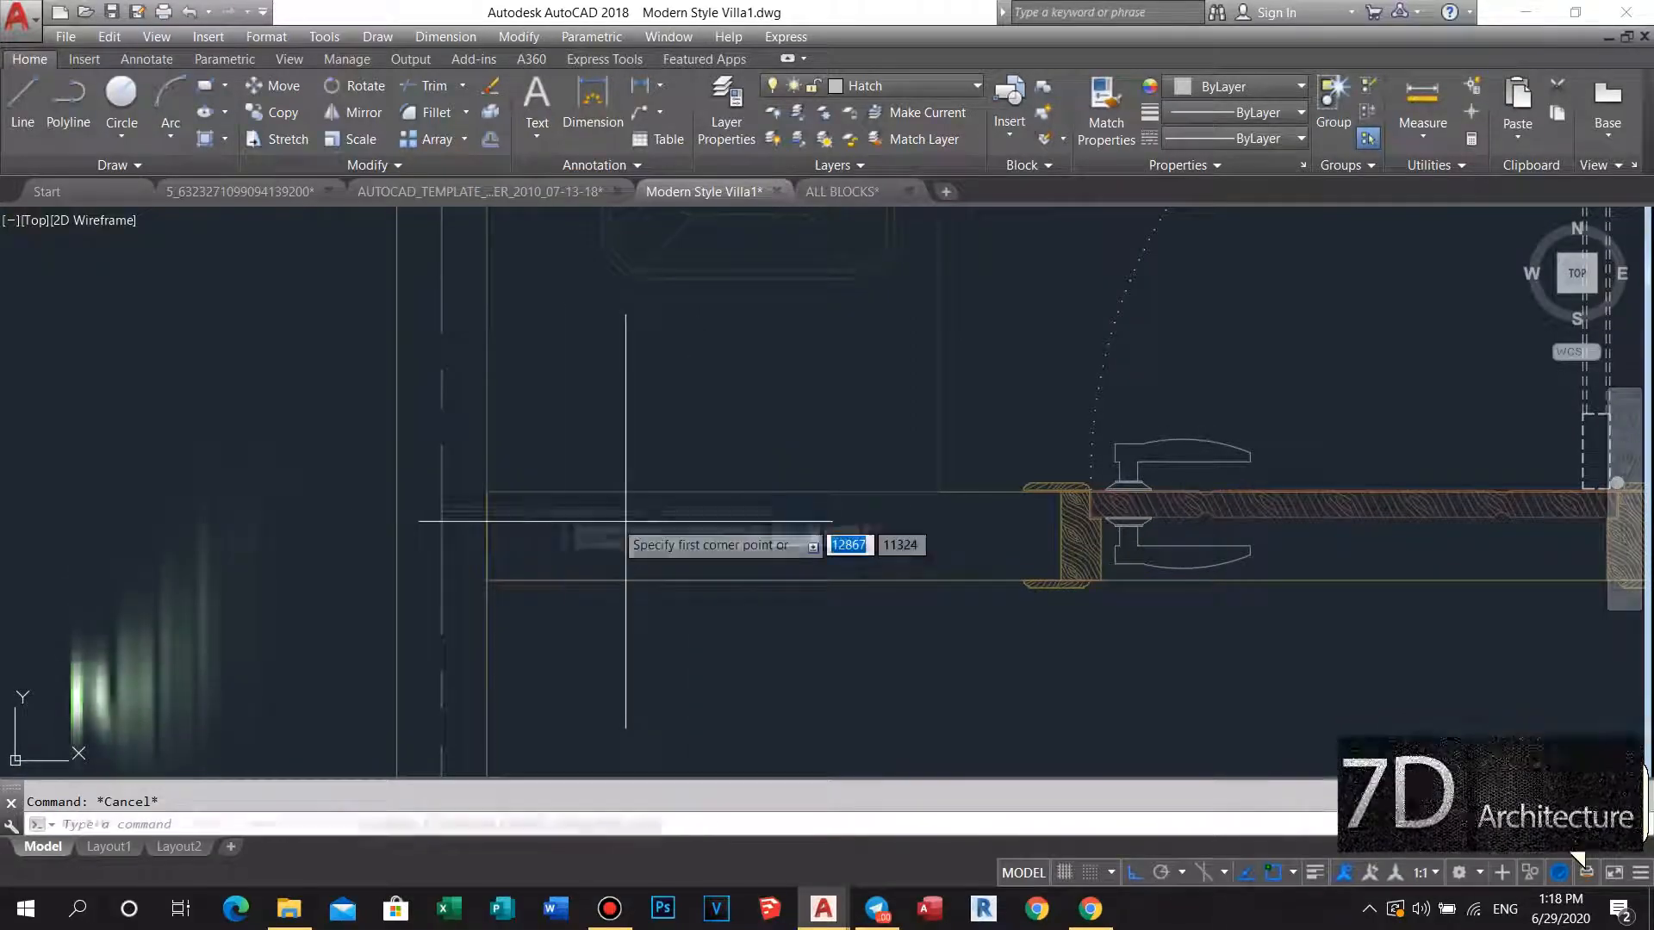
pyautogui.scroll(4, 558, 512)
pyautogui.click(271, 434)
pyautogui.scroll(-4, 526, 461)
pyautogui.moveTo(921, 515); pyautogui.dragTo(739, 503, button='middle')
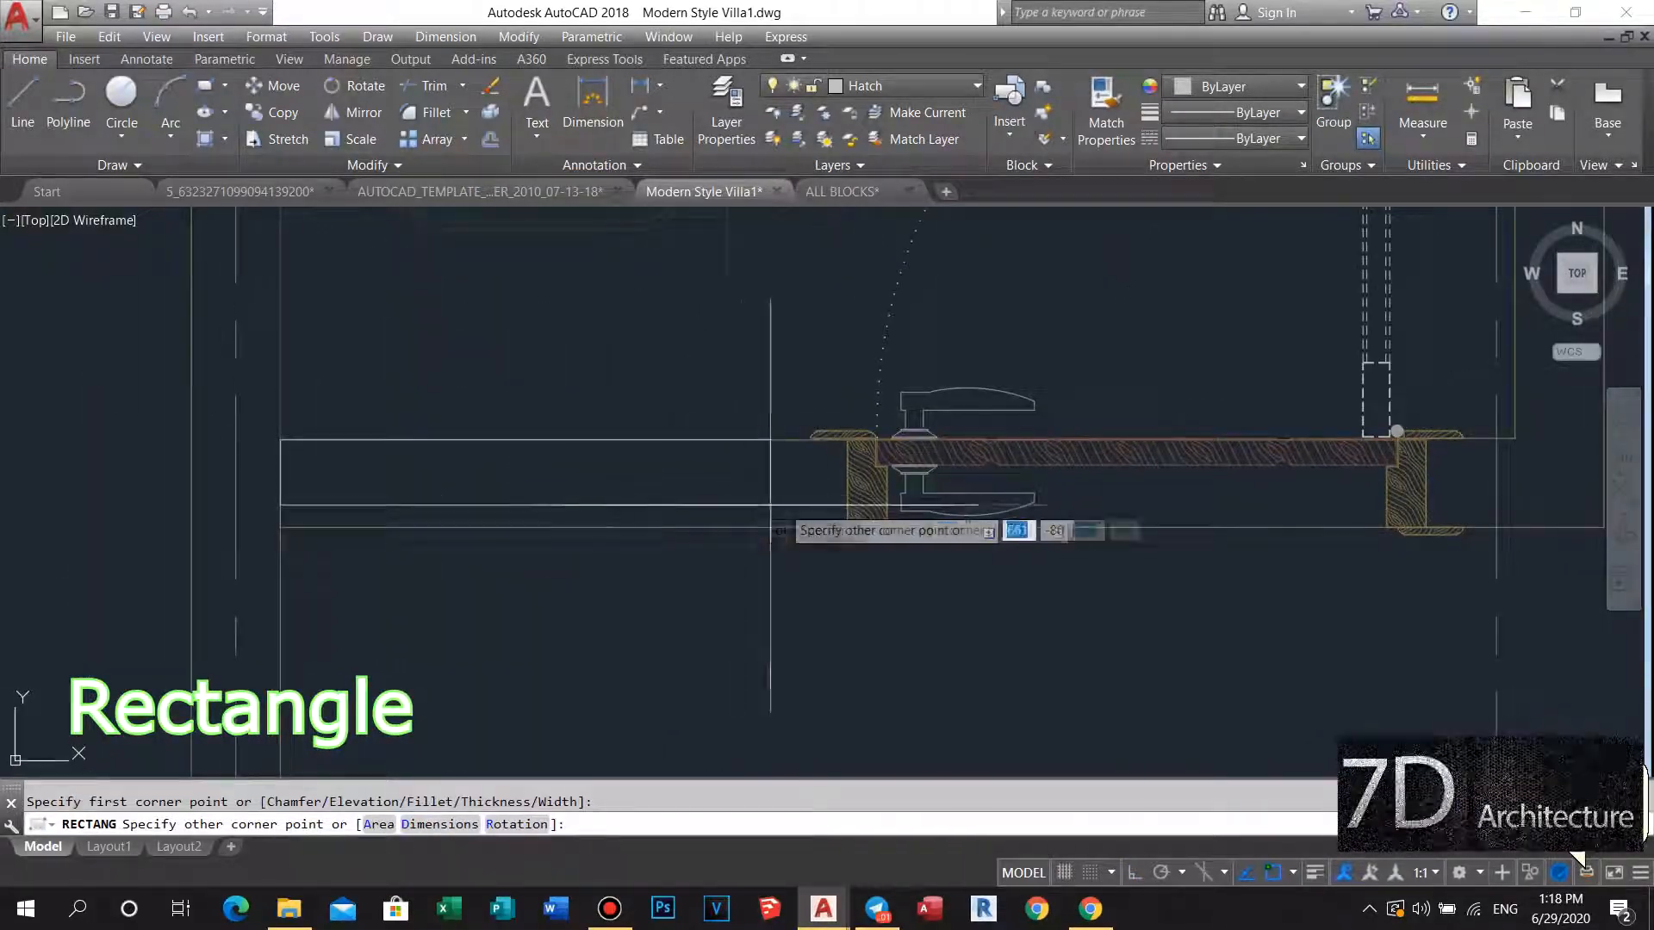
pyautogui.scroll(3, 770, 505)
pyautogui.press('Escape')
pyautogui.scroll(-3, 878, 539)
pyautogui.moveTo(877, 539); pyautogui.dragTo(769, 548, button='middle')
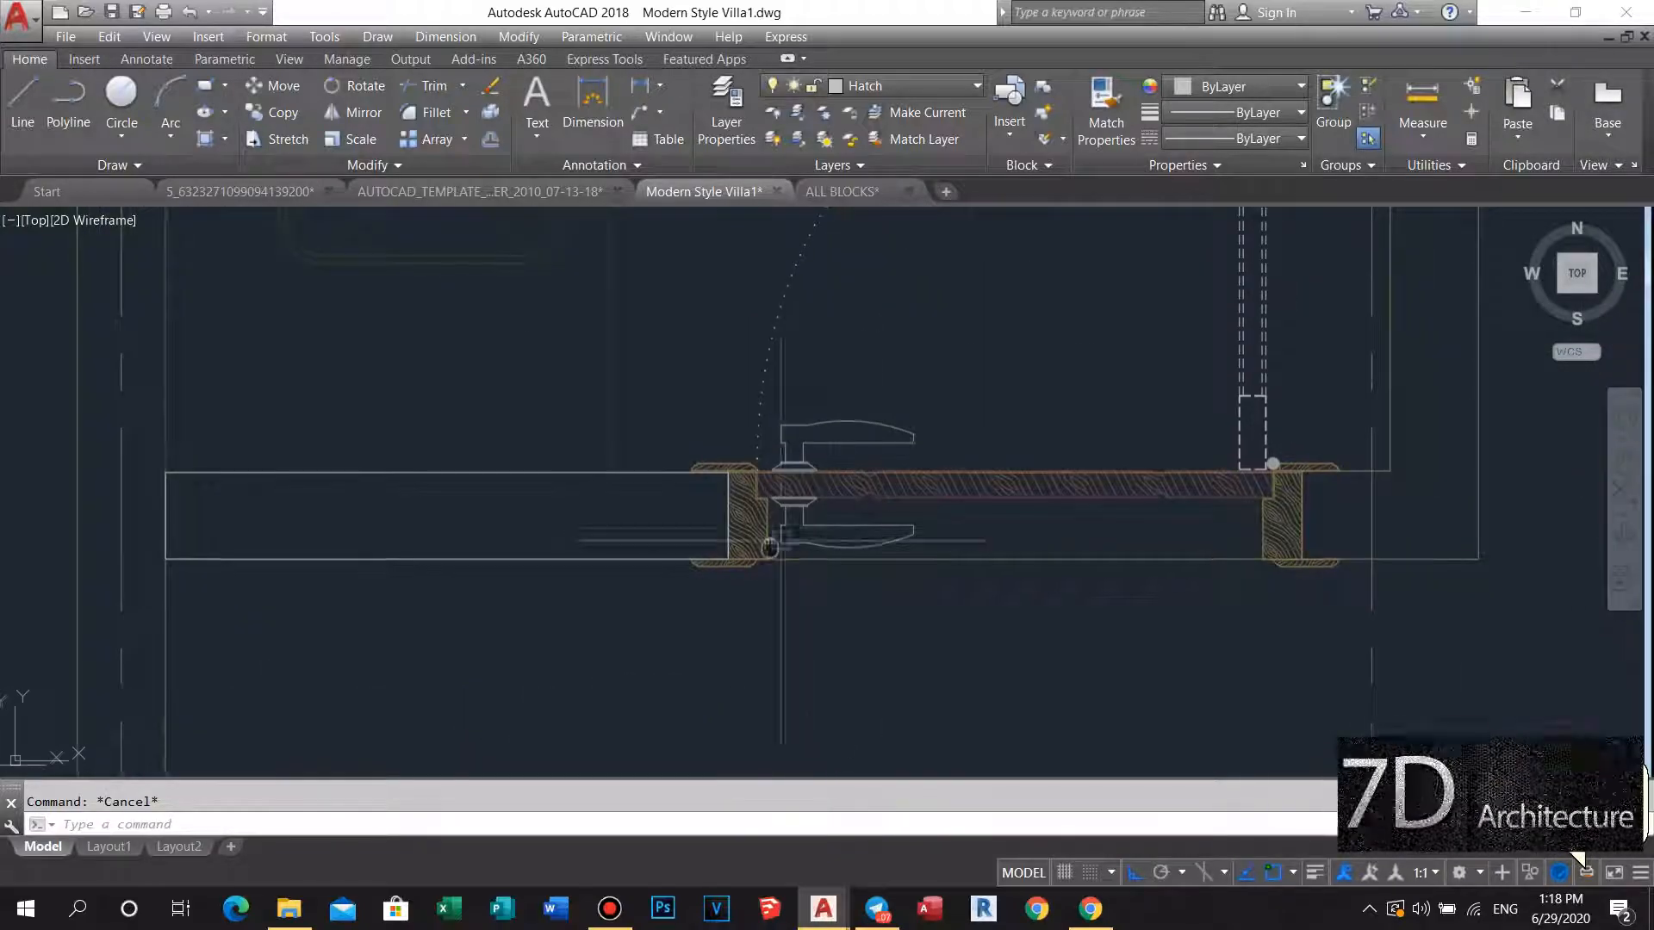
# Match the properties of the new wall rectangle beside the bathroom door to those of the bedroom dividing wall.
pyautogui.press('Escape')
pyautogui.scroll(-5, 1025, 561)
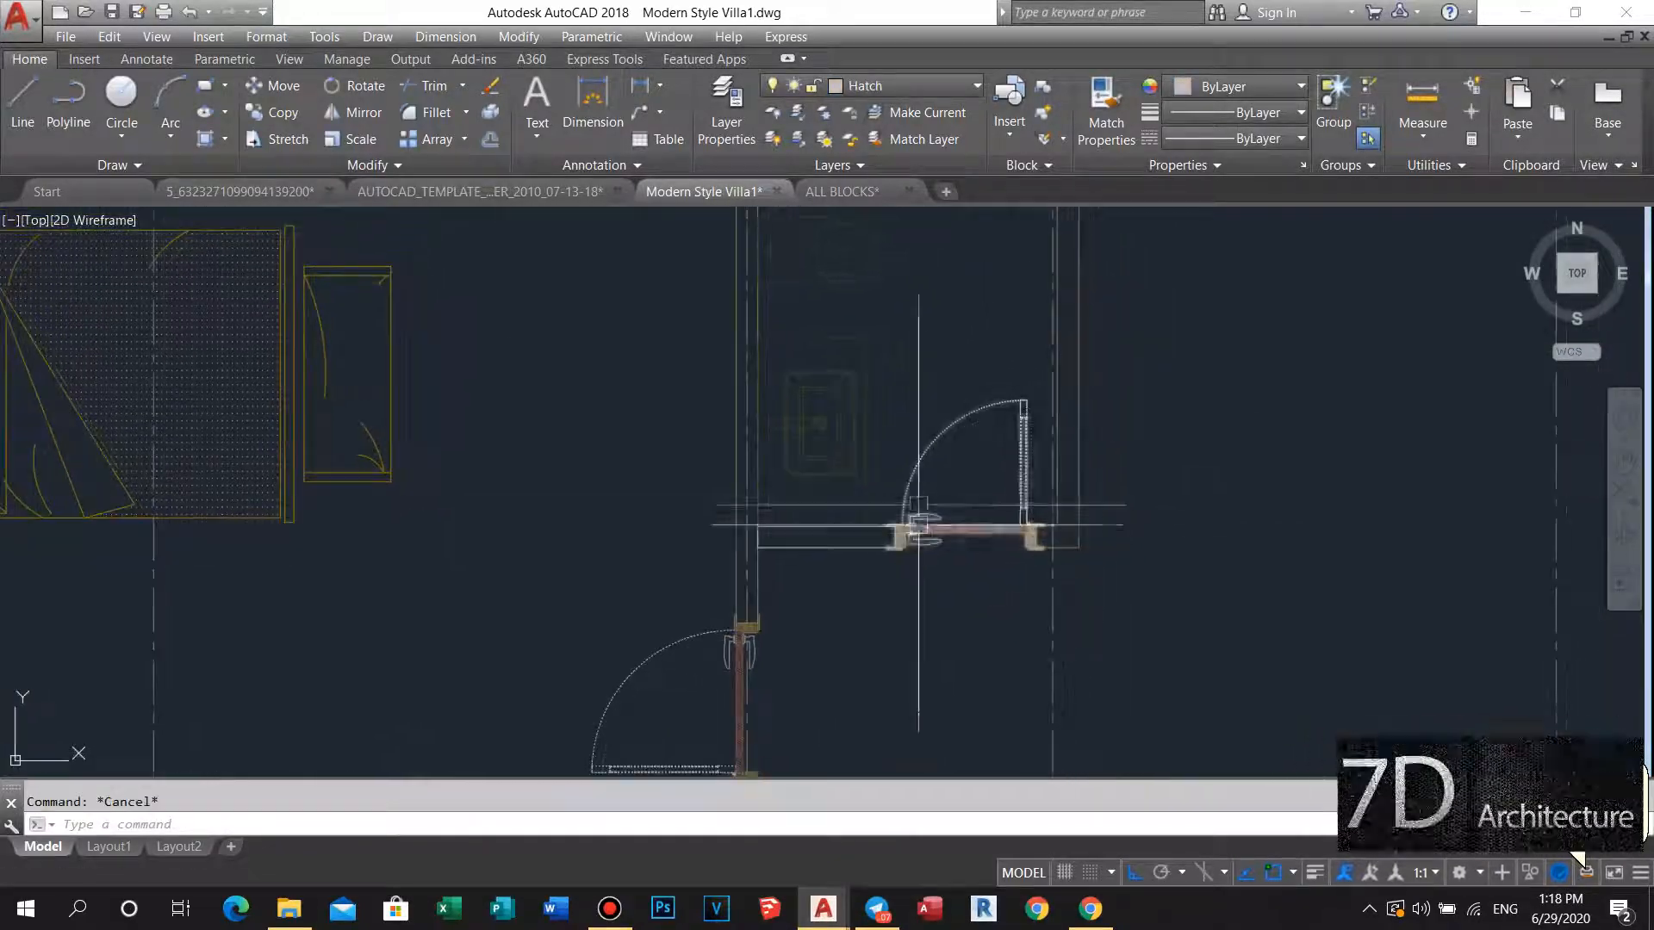
pyautogui.scroll(2, 896, 525)
pyautogui.scroll(8, 844, 528)
pyautogui.moveTo(882, 528); pyautogui.dragTo(864, 565, button='middle')
pyautogui.write('ma')
pyautogui.press('Return')
pyautogui.click(866, 561)
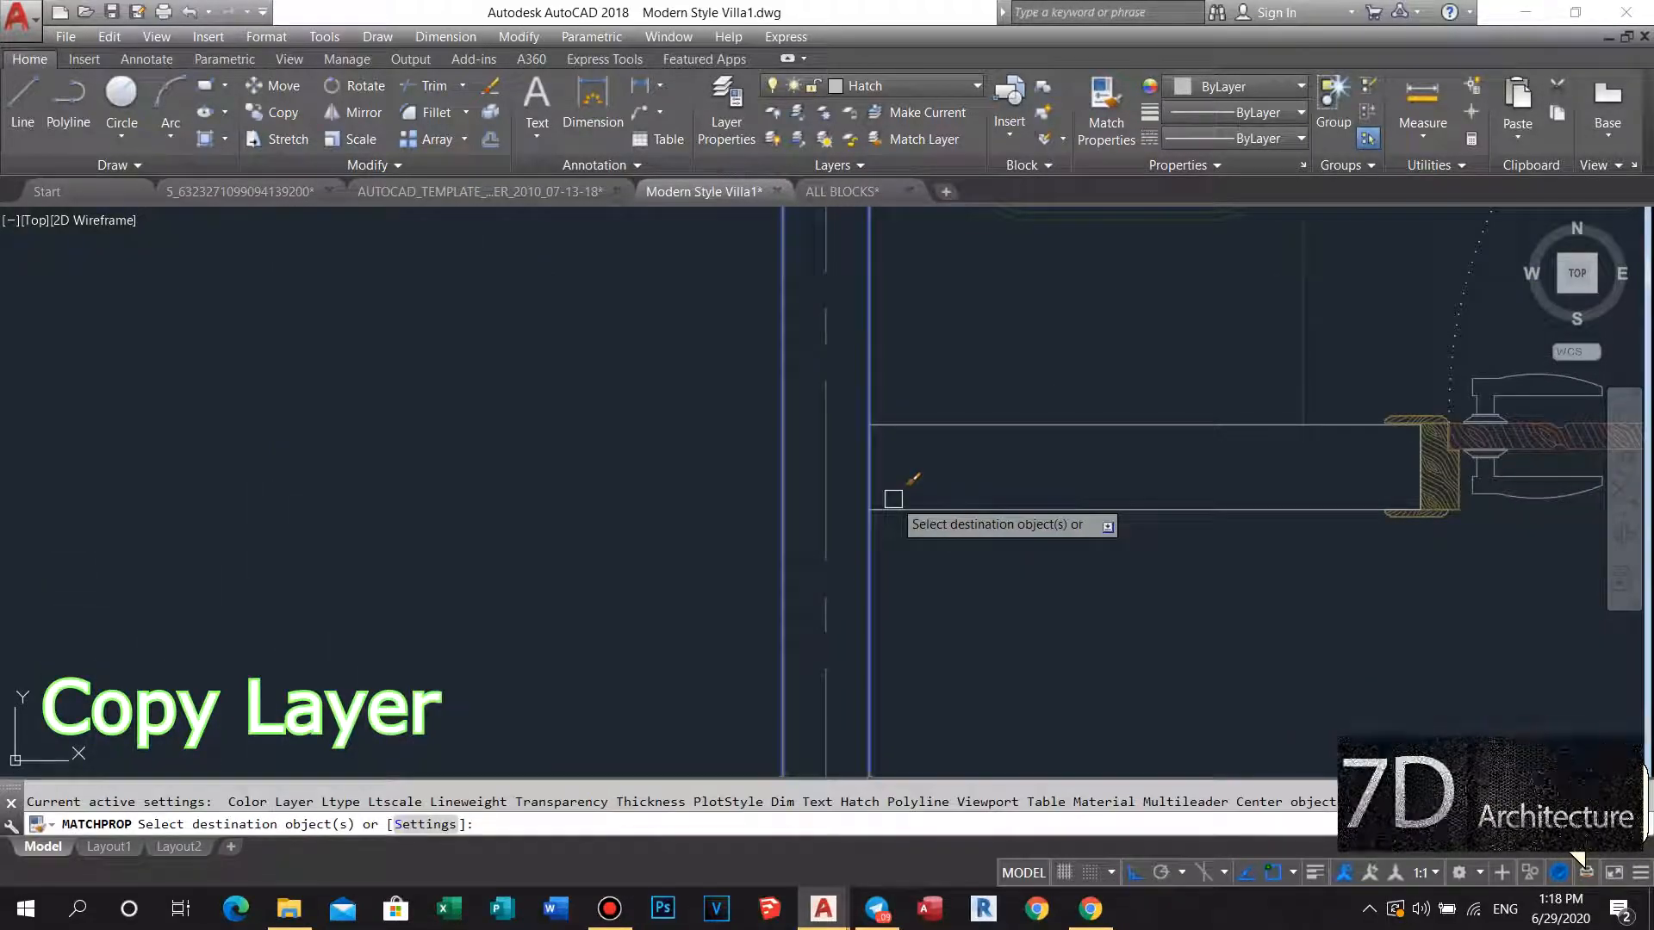
pyautogui.press('Escape')
# Measure the horizontal distance from the free end of the glass panel to the opposite bathroom wall.
pyautogui.scroll(-5, 942, 525)
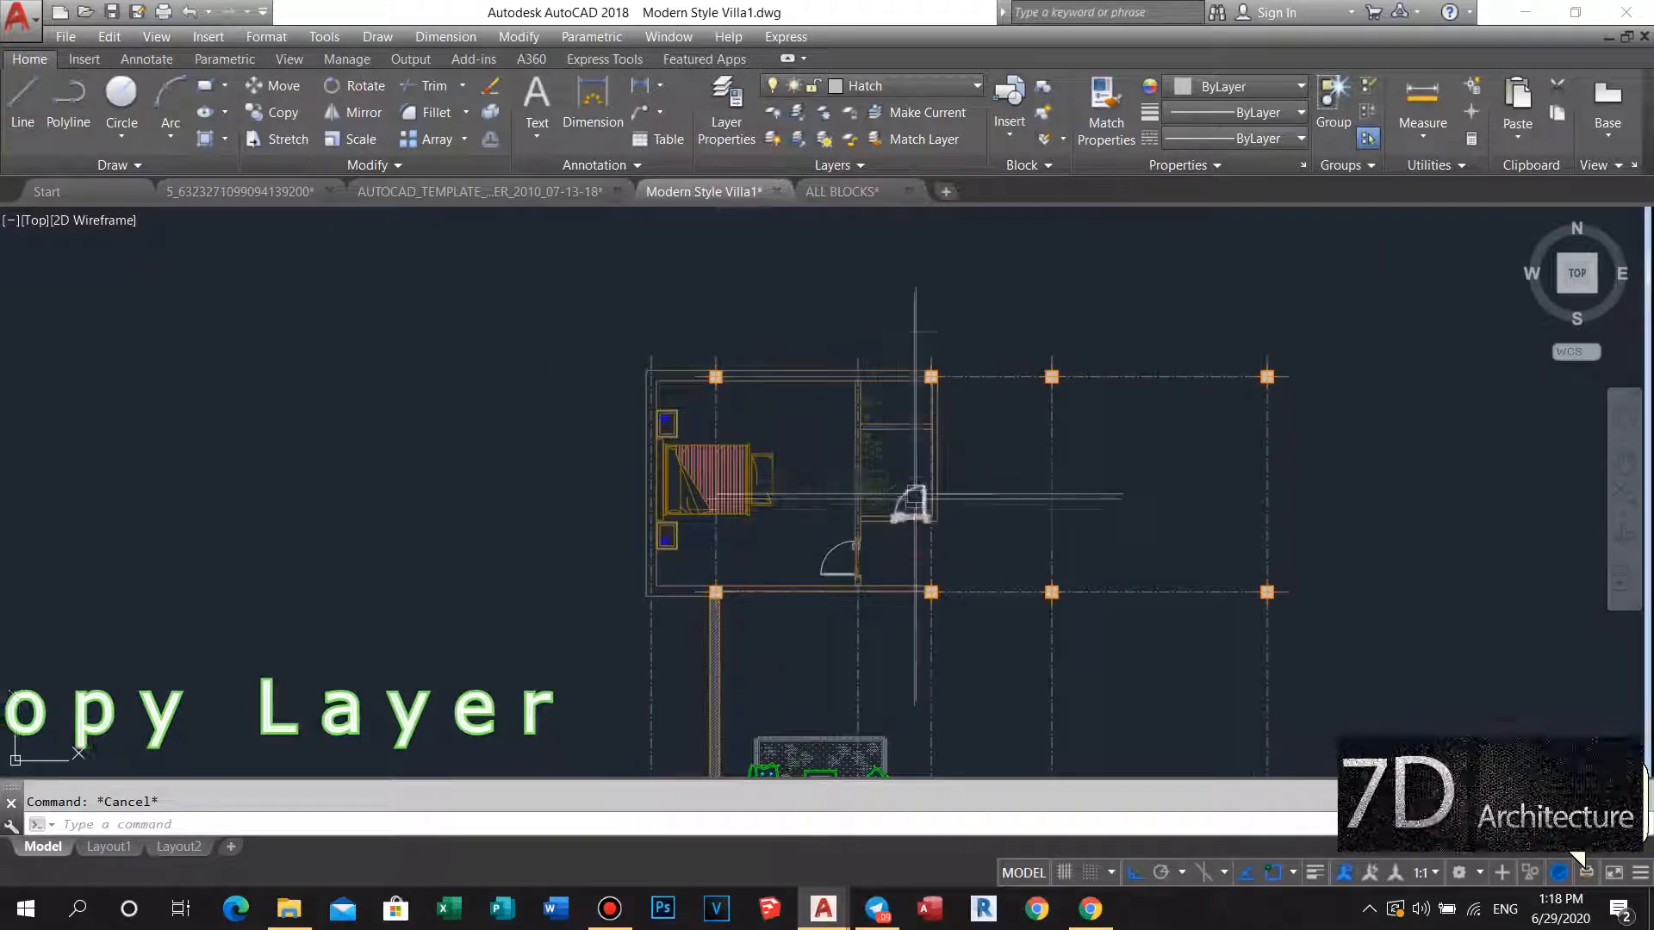
pyautogui.scroll(3, 824, 491)
pyautogui.moveTo(824, 325)
pyautogui.mouseDown(button='middle')
pyautogui.moveTo(813, 351)
pyautogui.moveTo(842, 351)
pyautogui.moveTo(837, 412)
pyautogui.mouseUp(button='middle')
pyautogui.scroll(-2, 841, 354)
pyautogui.scroll(4, 836, 401)
pyautogui.scroll(-4, 818, 411)
pyautogui.scroll(7, 803, 424)
pyautogui.moveTo(802, 423); pyautogui.dragTo(832, 517, button='middle')
pyautogui.scroll(3, 807, 467)
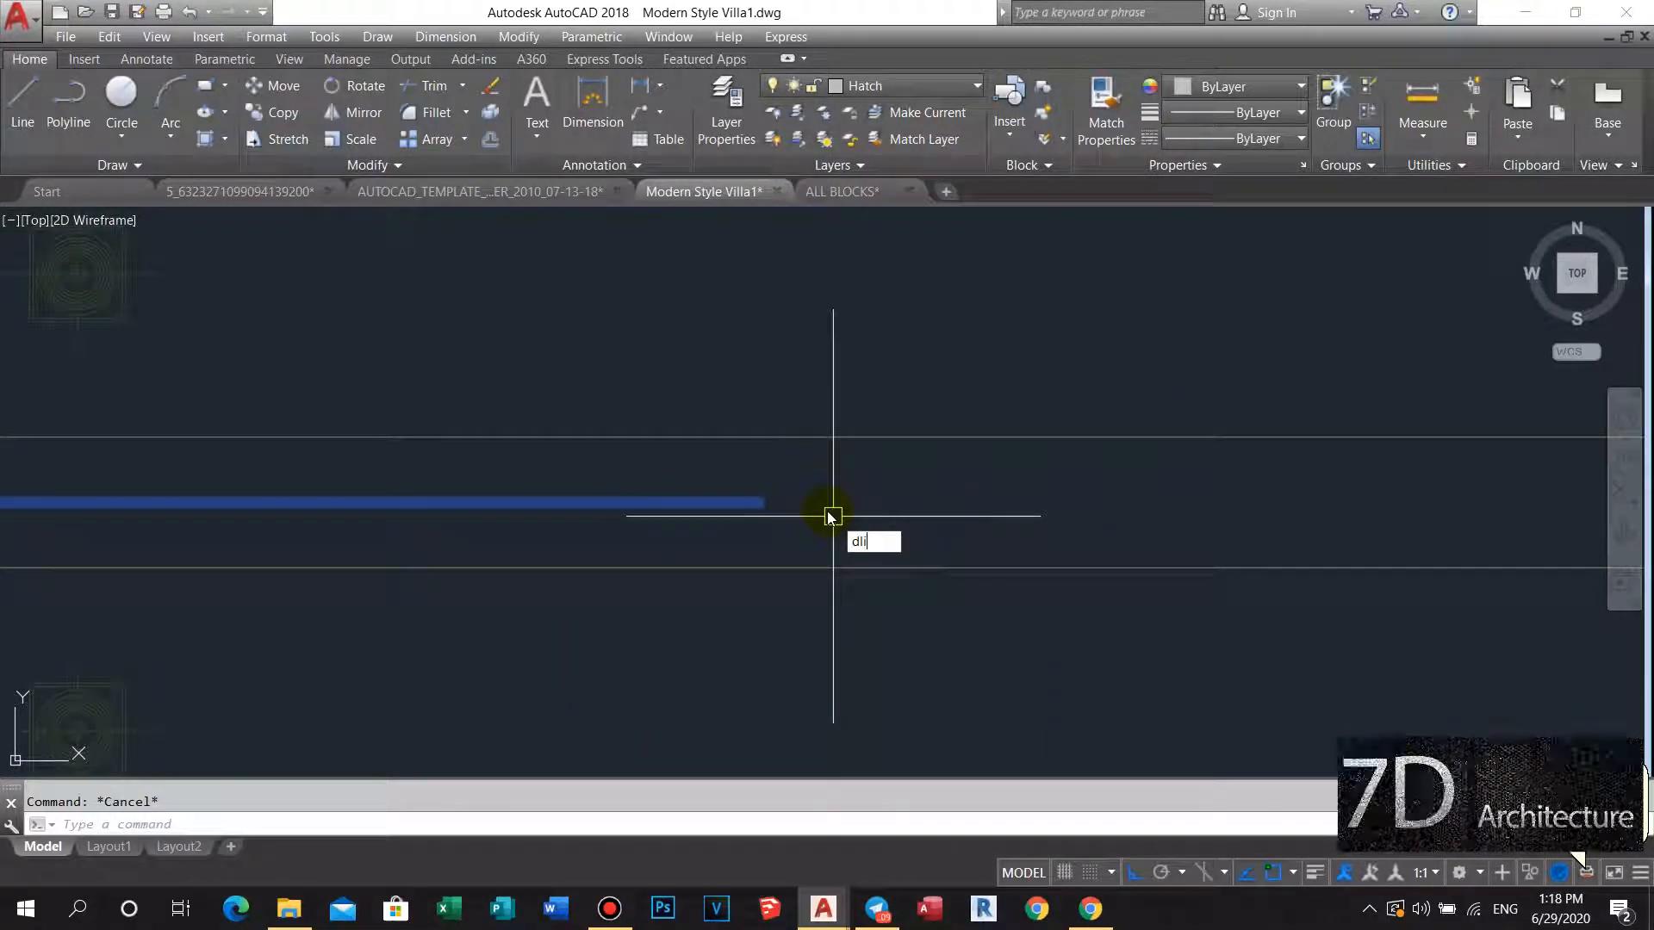
pyautogui.click(763, 496)
pyautogui.scroll(-3, 966, 472)
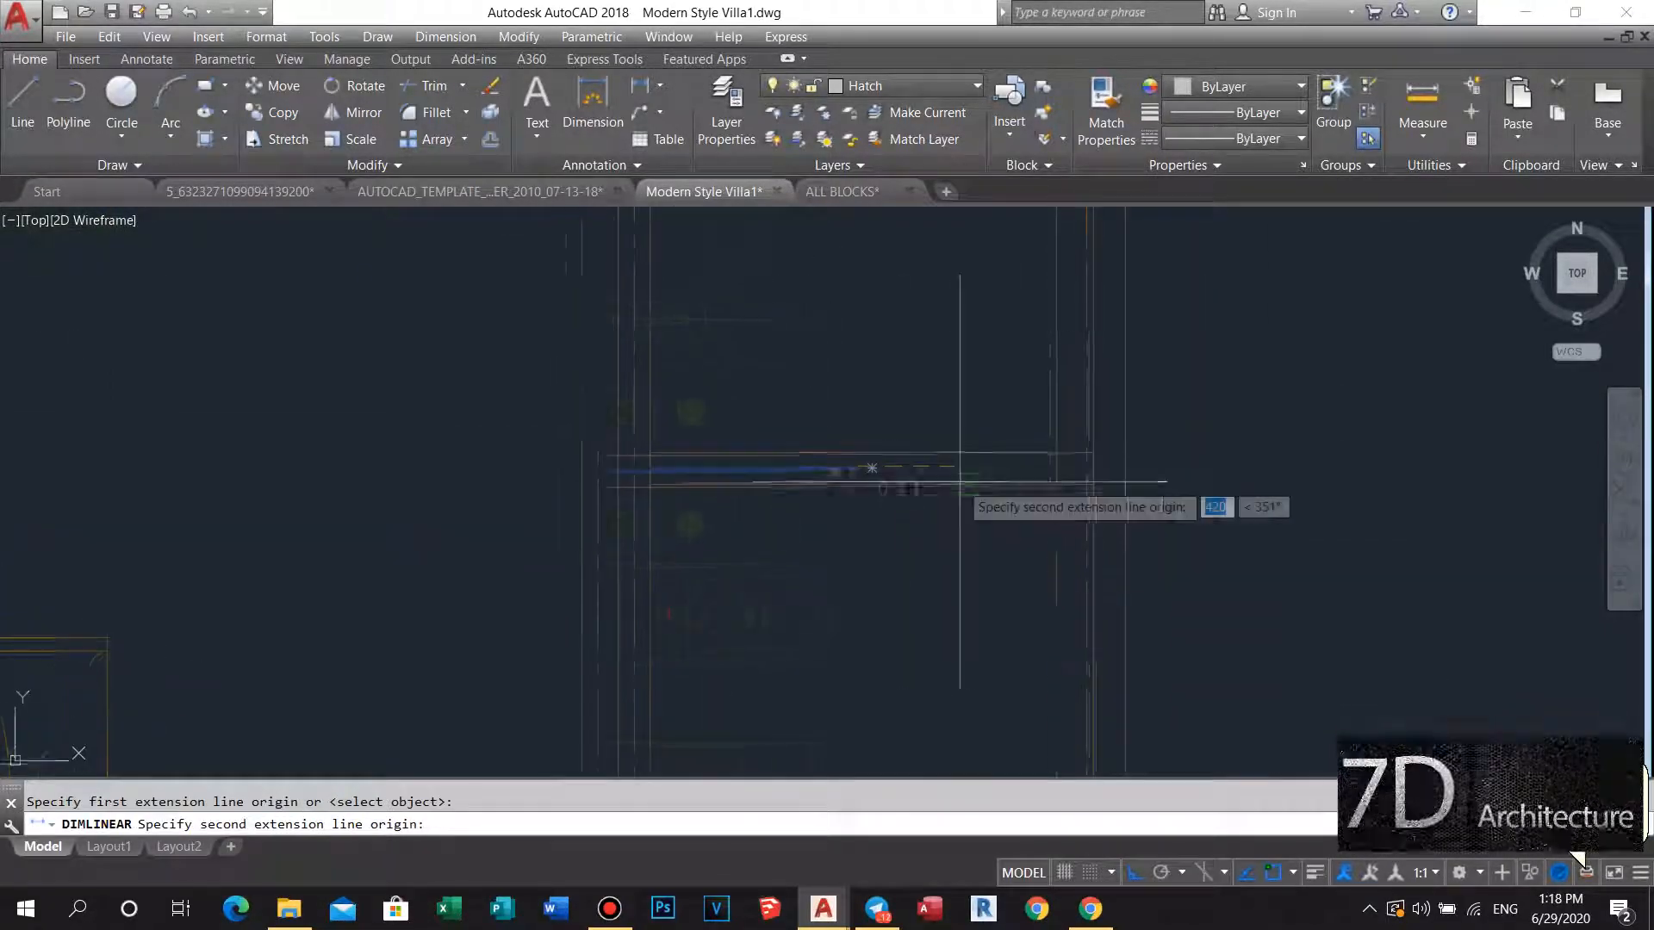
pyautogui.click(1138, 483)
pyautogui.press('Escape')
# Measure the length of the glass panel on the bathroom partition from one end to the other.
pyautogui.moveTo(603, 542); pyautogui.dragTo(779, 496, button='middle')
pyautogui.press('Escape')
pyautogui.scroll(-2, 663, 528)
pyautogui.scroll(-2, 641, 450)
pyautogui.moveTo(648, 457); pyautogui.dragTo(712, 457, button='middle')
pyautogui.scroll(4, 563, 458)
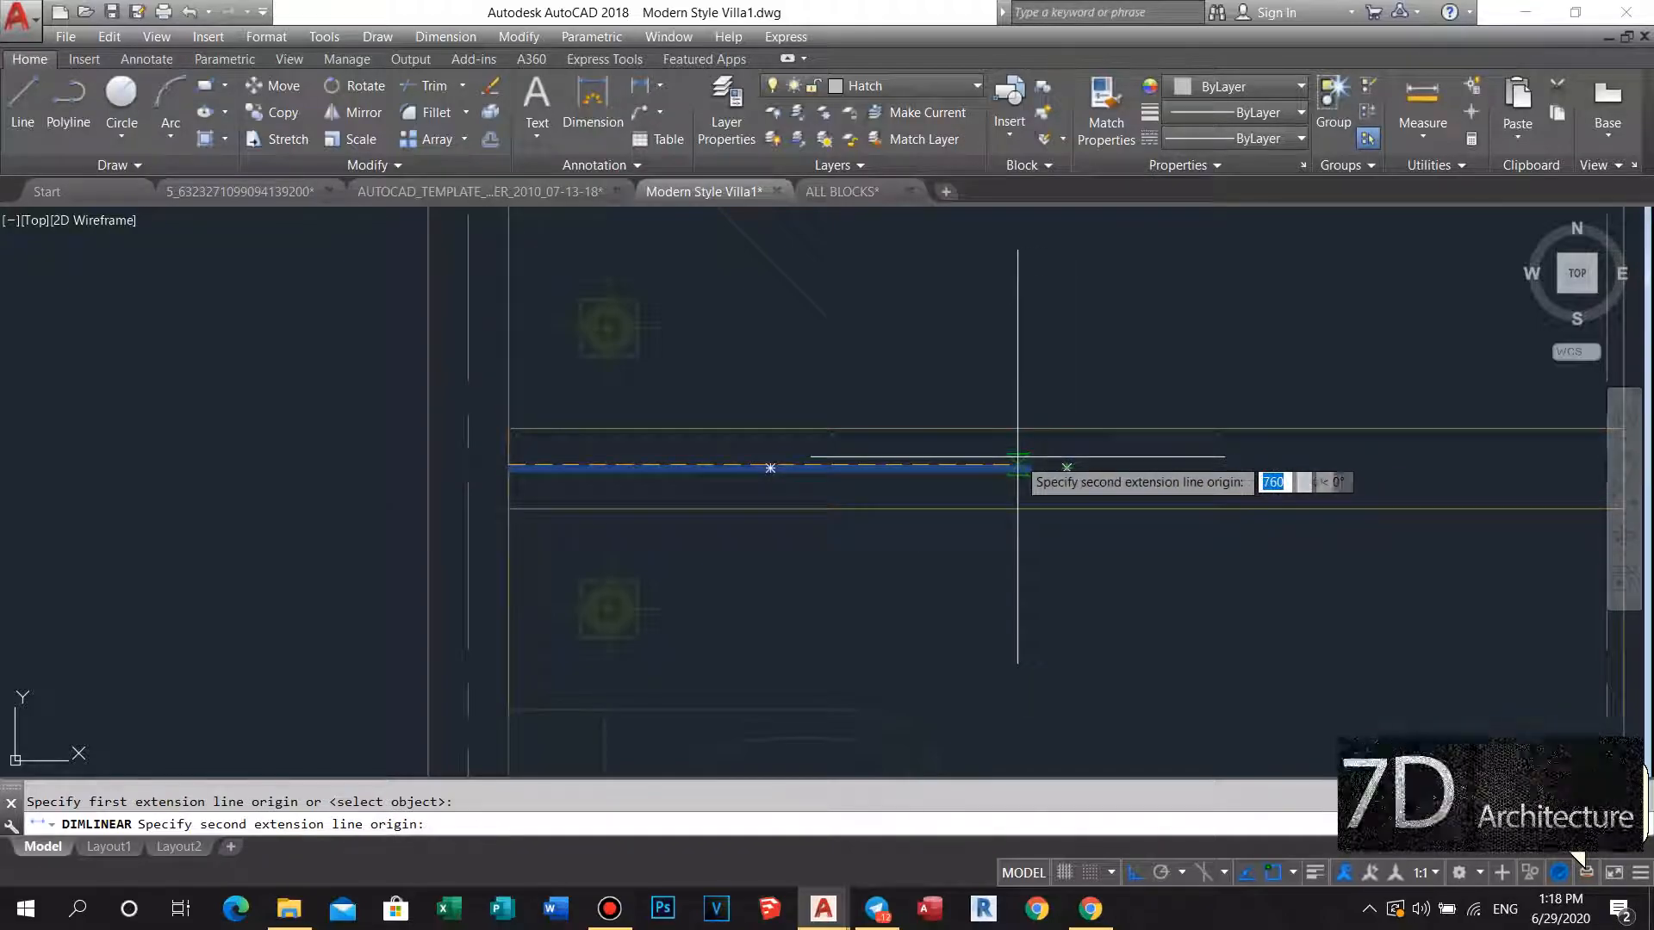
pyautogui.click(1032, 466)
pyautogui.press('Escape')
# Draw a vertical construction line through the midpoint of the bathroom partition wall's upper edge.
pyautogui.scroll(-3, 805, 462)
pyautogui.scroll(2, 762, 449)
pyautogui.scroll(-3, 761, 449)
pyautogui.scroll(3, 752, 485)
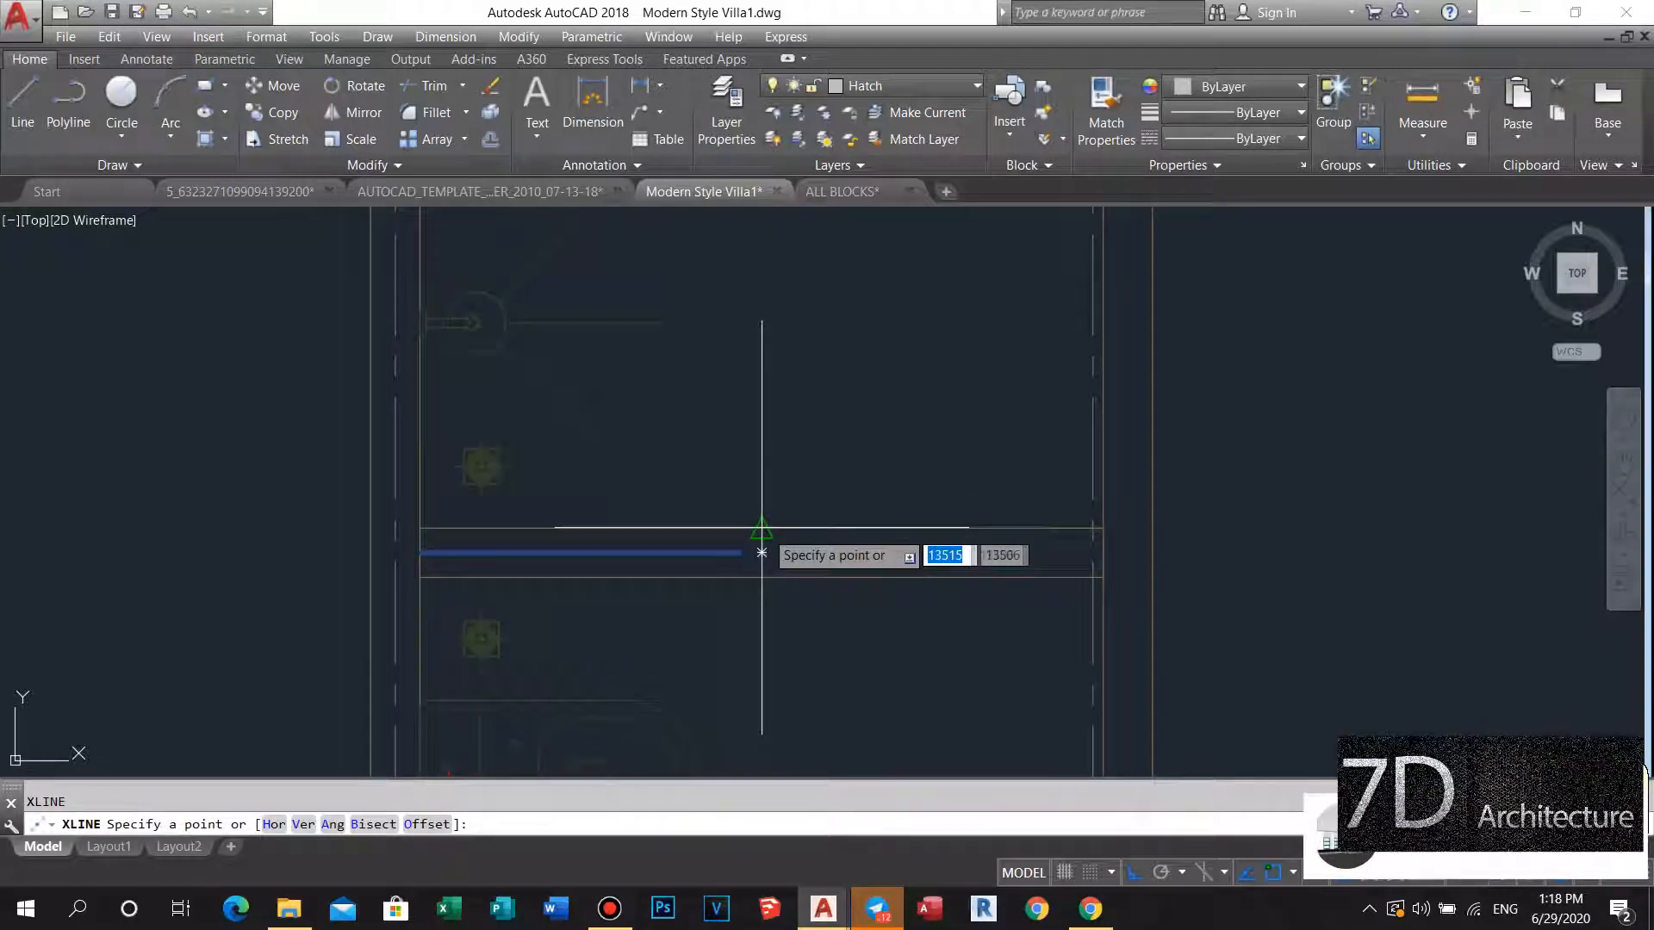
pyautogui.press('Escape')
# Stretch the free end of the glass panel to the vertical construction line at the partition's midpoint.
pyautogui.scroll(3, 752, 500)
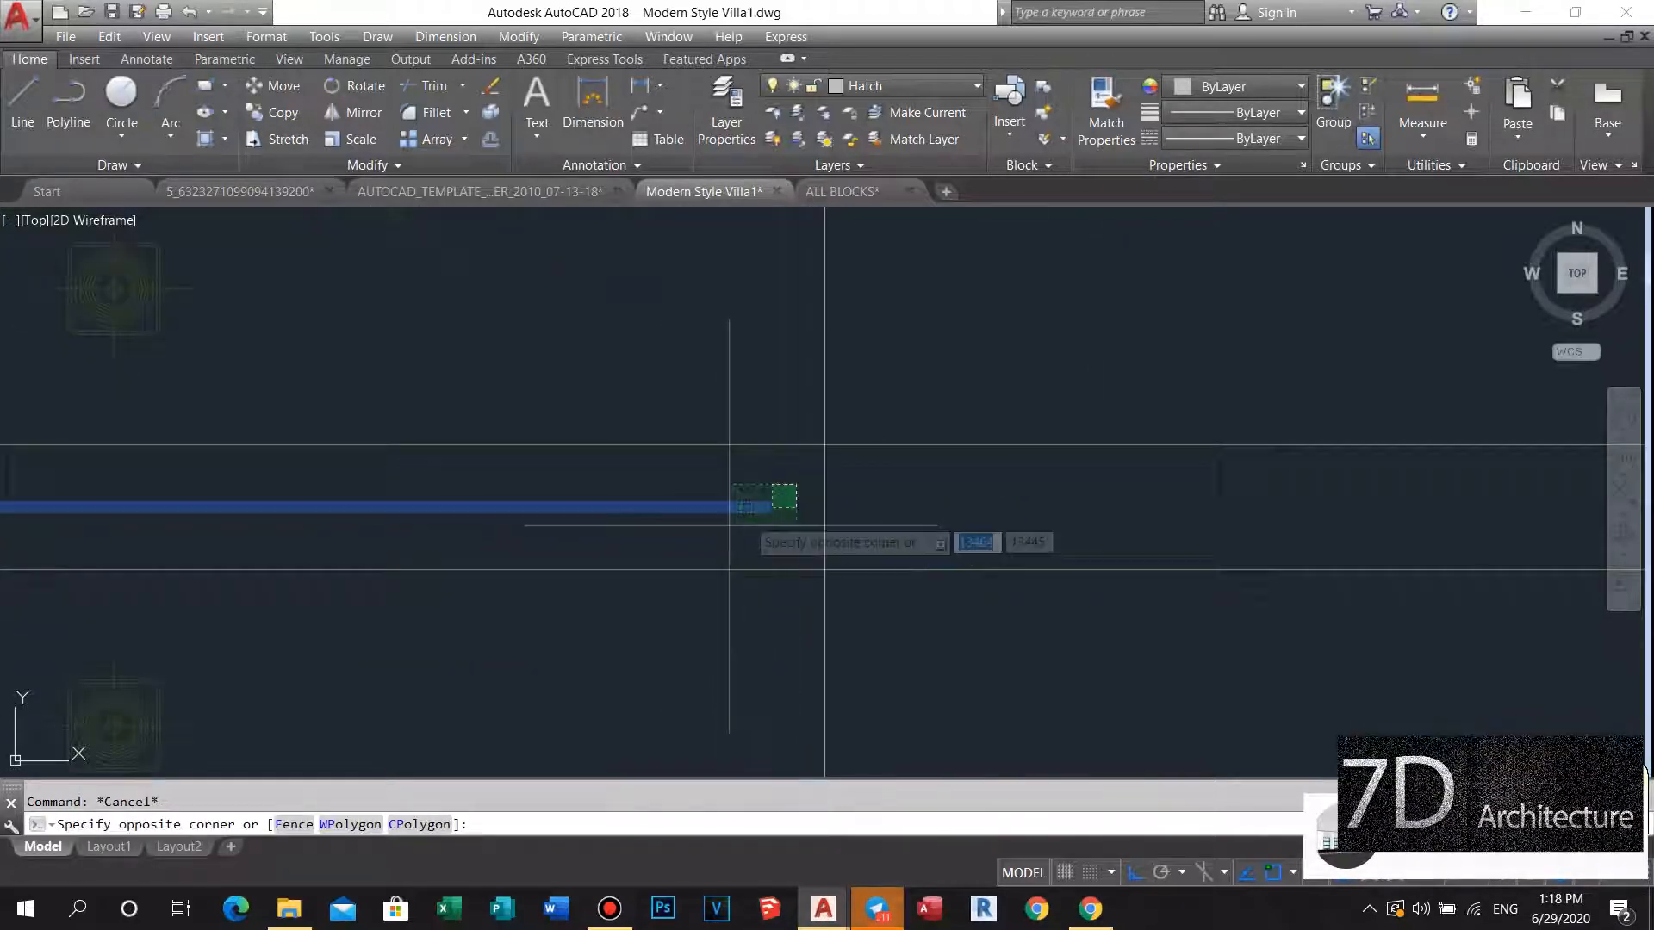
pyautogui.click(767, 487)
pyautogui.scroll(3, 766, 488)
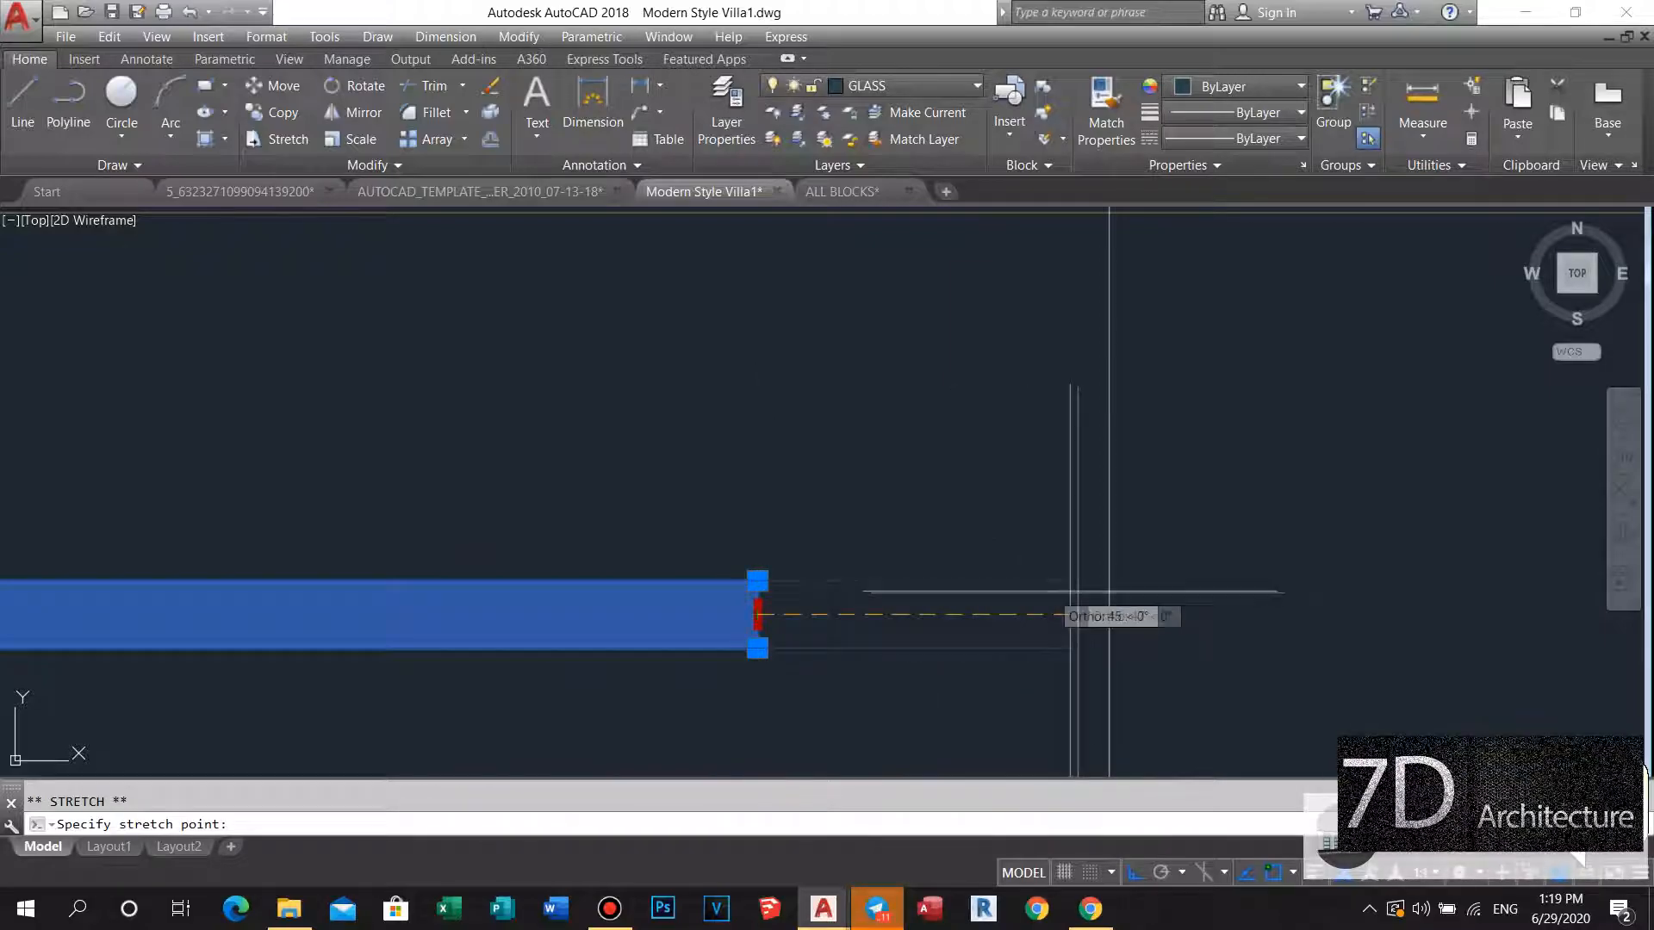
pyautogui.click(1109, 614)
pyautogui.press('Escape')
pyautogui.scroll(-4, 1031, 582)
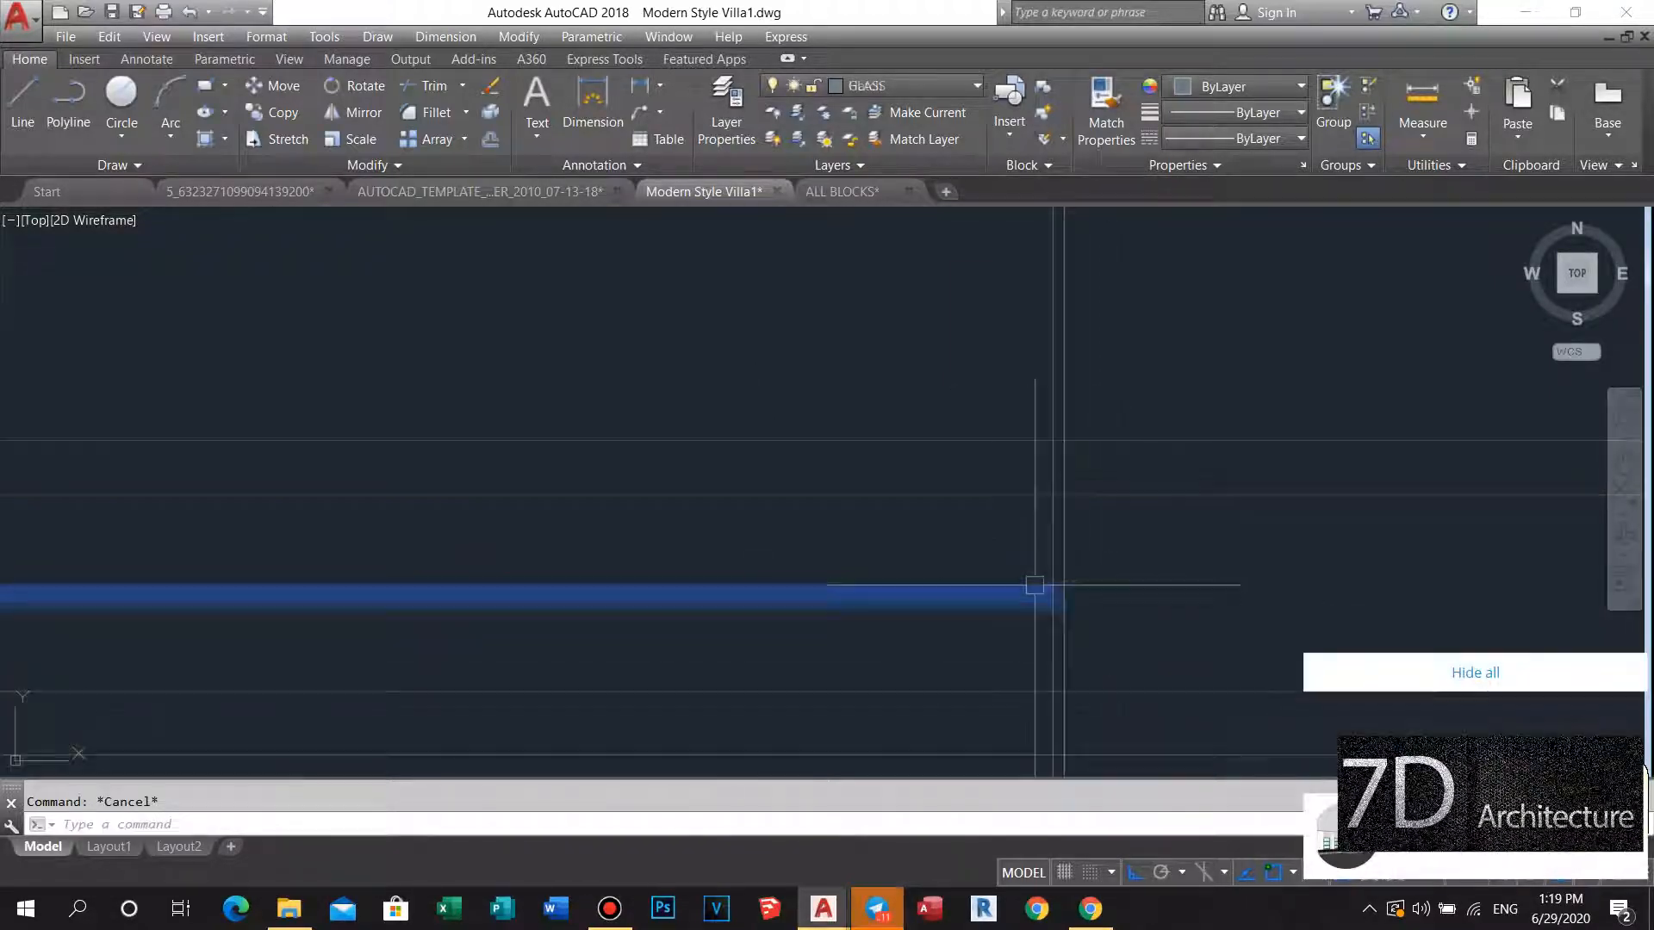
# Erase the vertical construction line at the end of the glass panel.
pyautogui.click(1076, 548)
pyautogui.click(971, 544)
pyautogui.write('e')
pyautogui.press('space')
pyautogui.scroll(-1, 1003, 555)
pyautogui.press('Escape')
# Draw a vertical construction line through the lower left corner of the bathroom partition wall.
pyautogui.scroll(-6, 1015, 580)
pyautogui.moveTo(899, 521); pyautogui.dragTo(706, 432, button='middle')
pyautogui.scroll(-4, 824, 467)
pyautogui.moveTo(823, 468); pyautogui.dragTo(798, 395, button='middle')
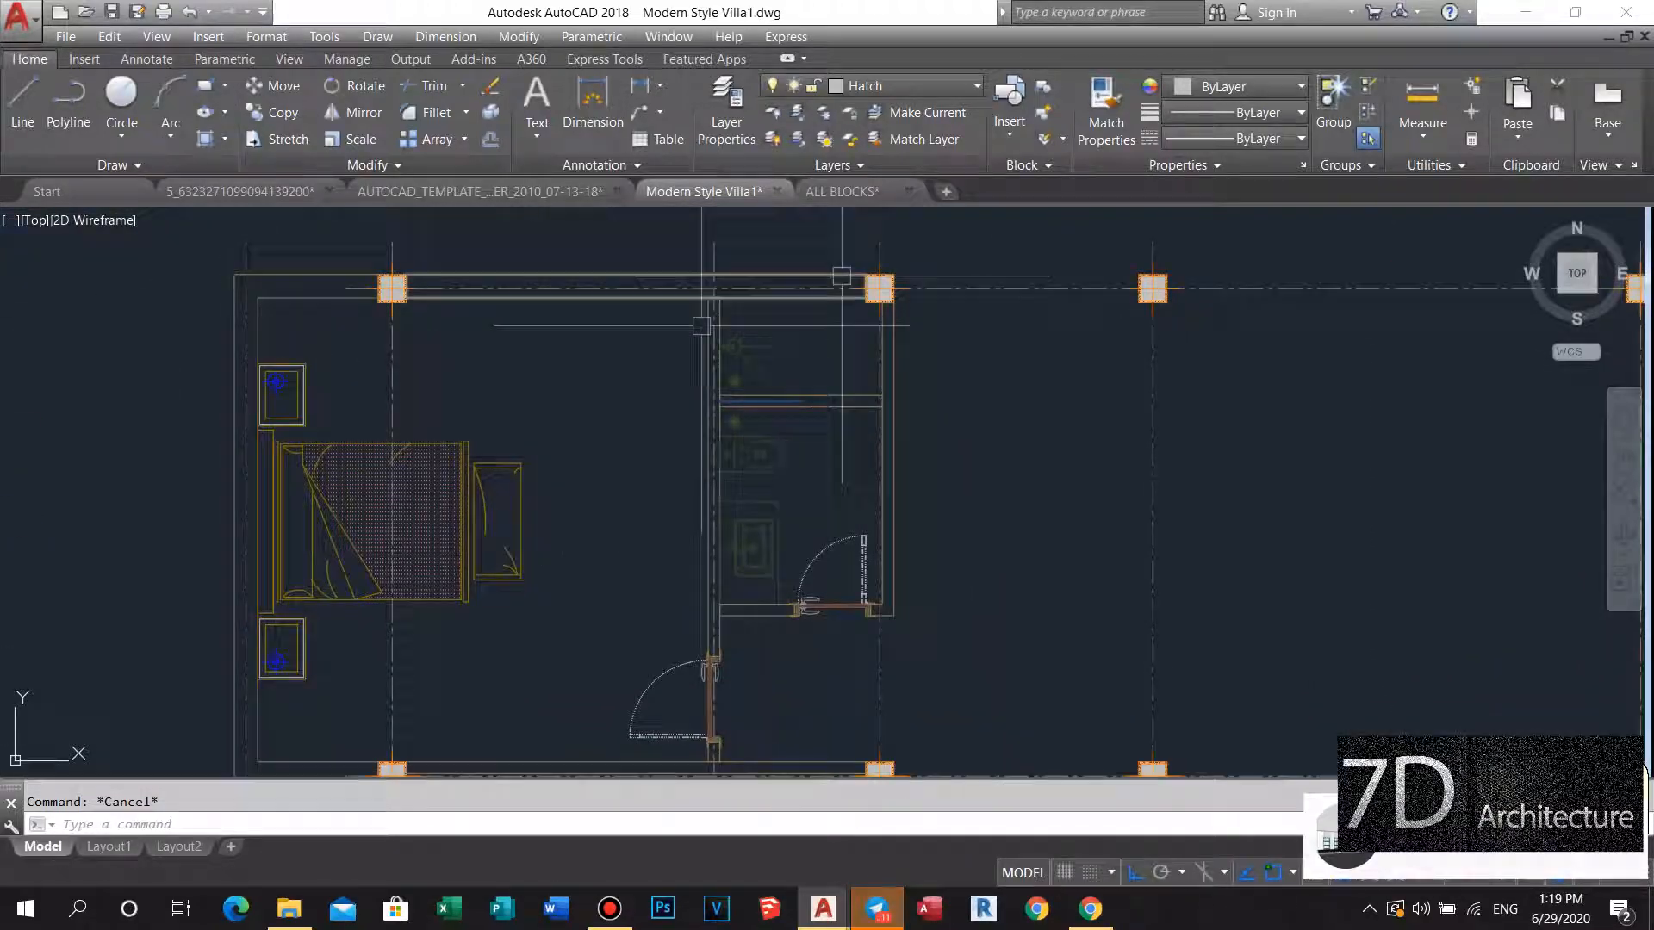
pyautogui.scroll(4, 812, 432)
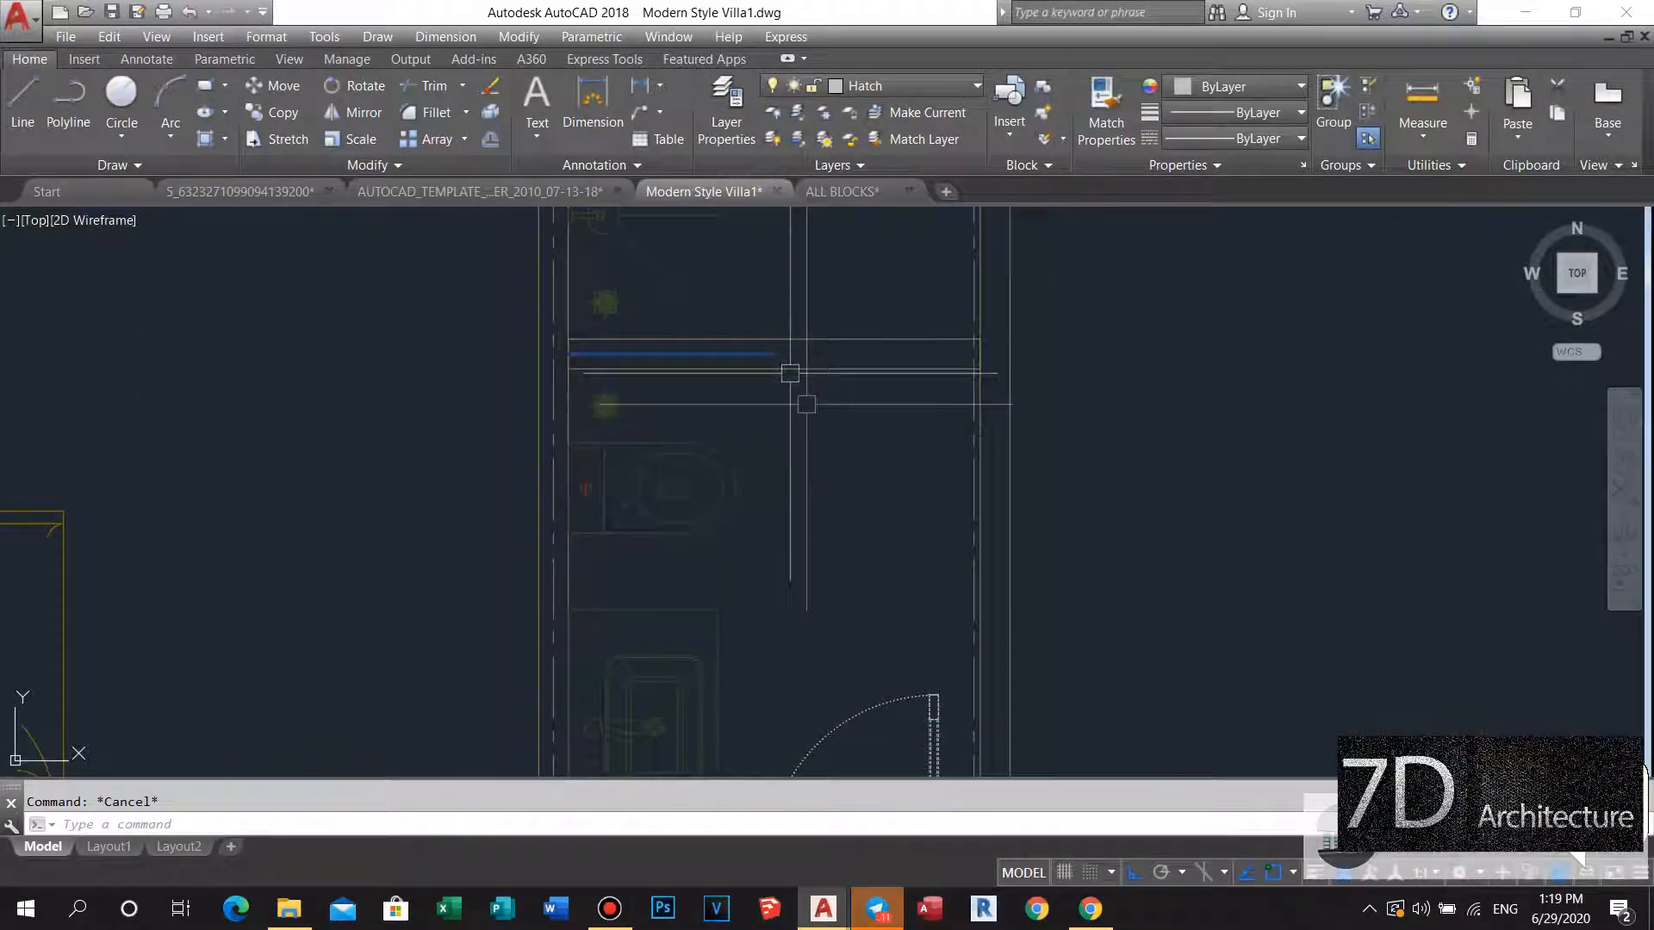
pyautogui.scroll(2, 764, 325)
pyautogui.moveTo(687, 332); pyautogui.dragTo(750, 351, button='middle')
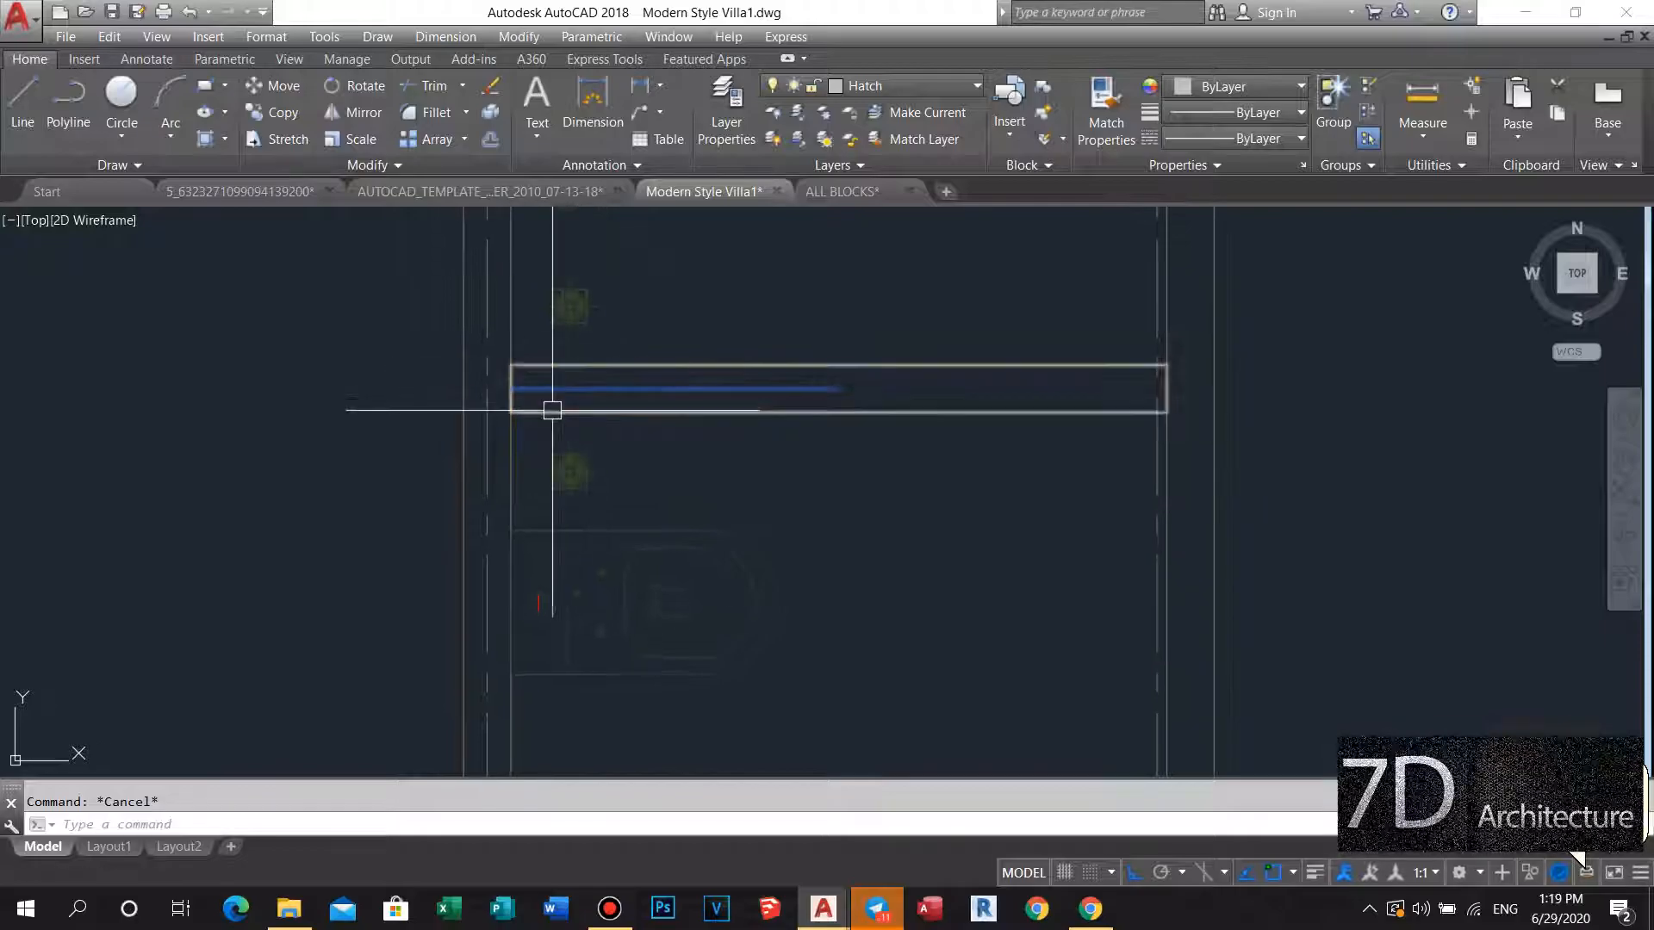
pyautogui.write('l')
pyautogui.press('Return')
pyautogui.scroll(4, 517, 405)
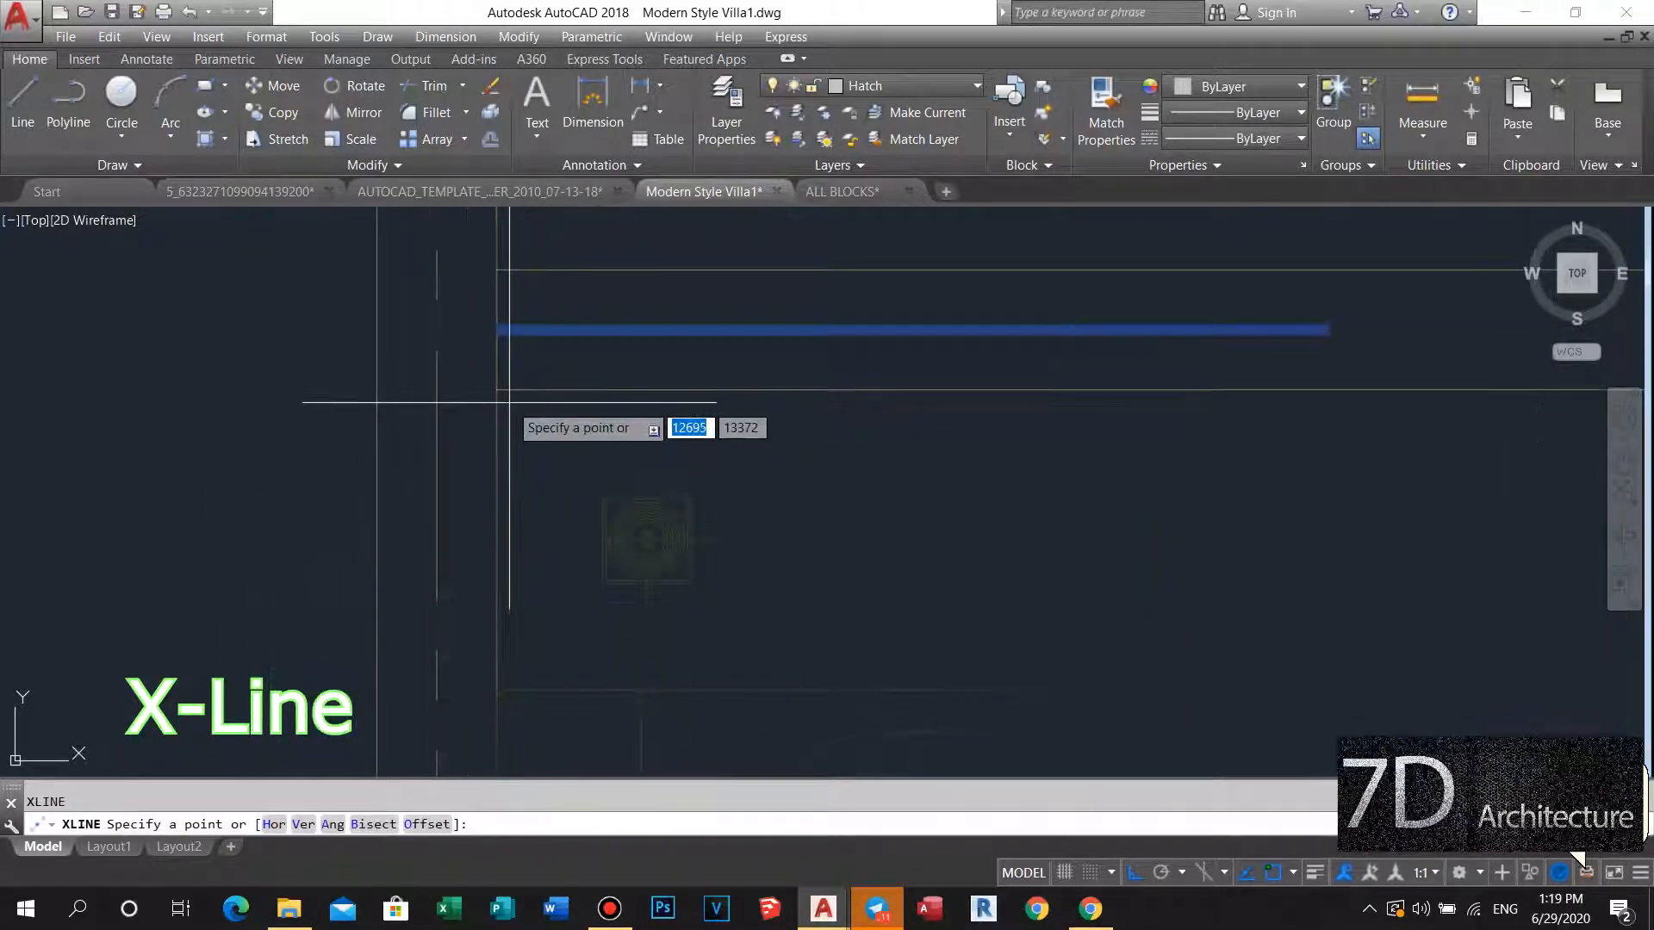
pyautogui.click(496, 389)
pyautogui.press('Escape')
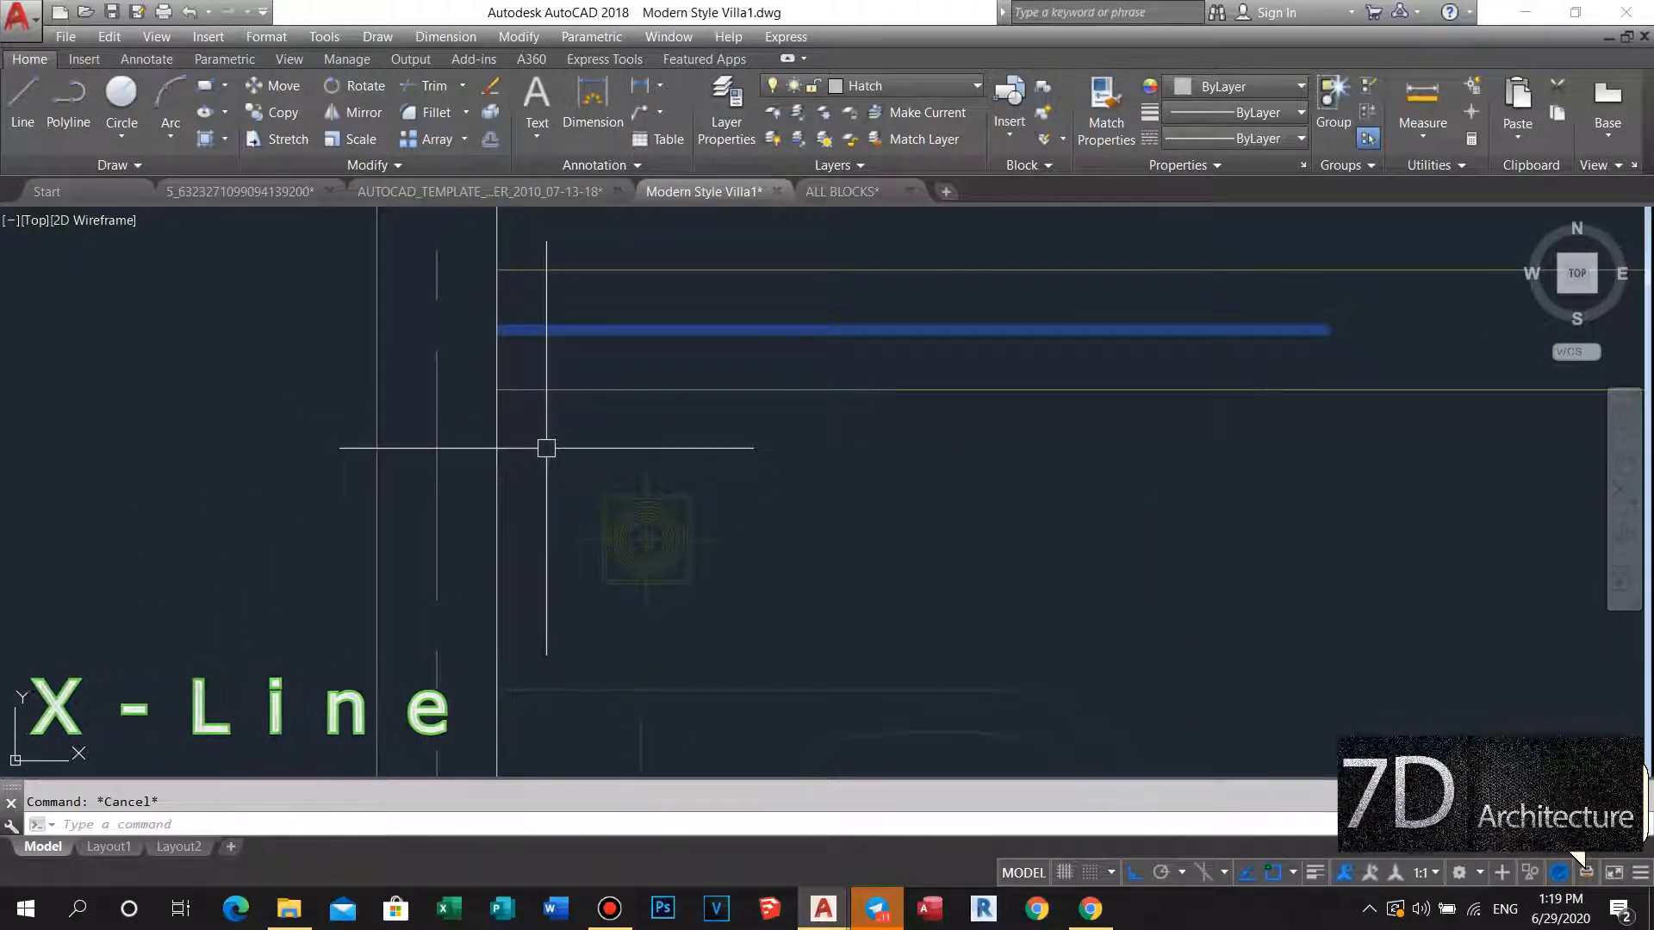
# Offset the vertical construction line at the bathroom partition wall's corner by 900 towards the free end of the glass panel.
pyautogui.press('Return')
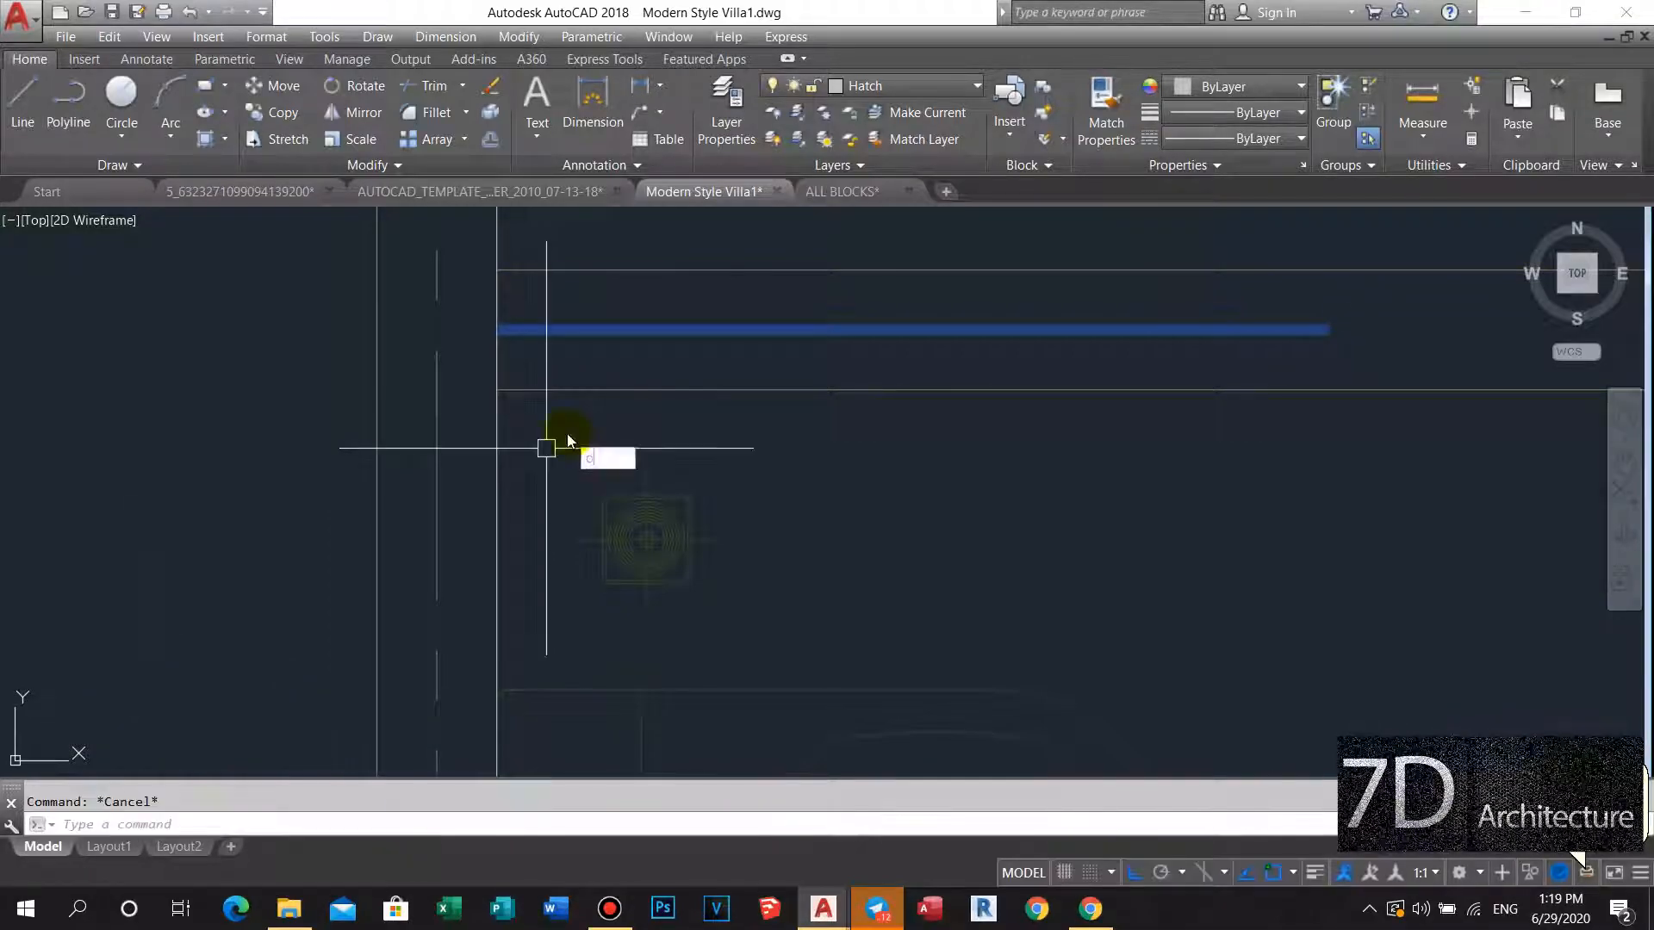
pyautogui.press('Return')
pyautogui.click(566, 428)
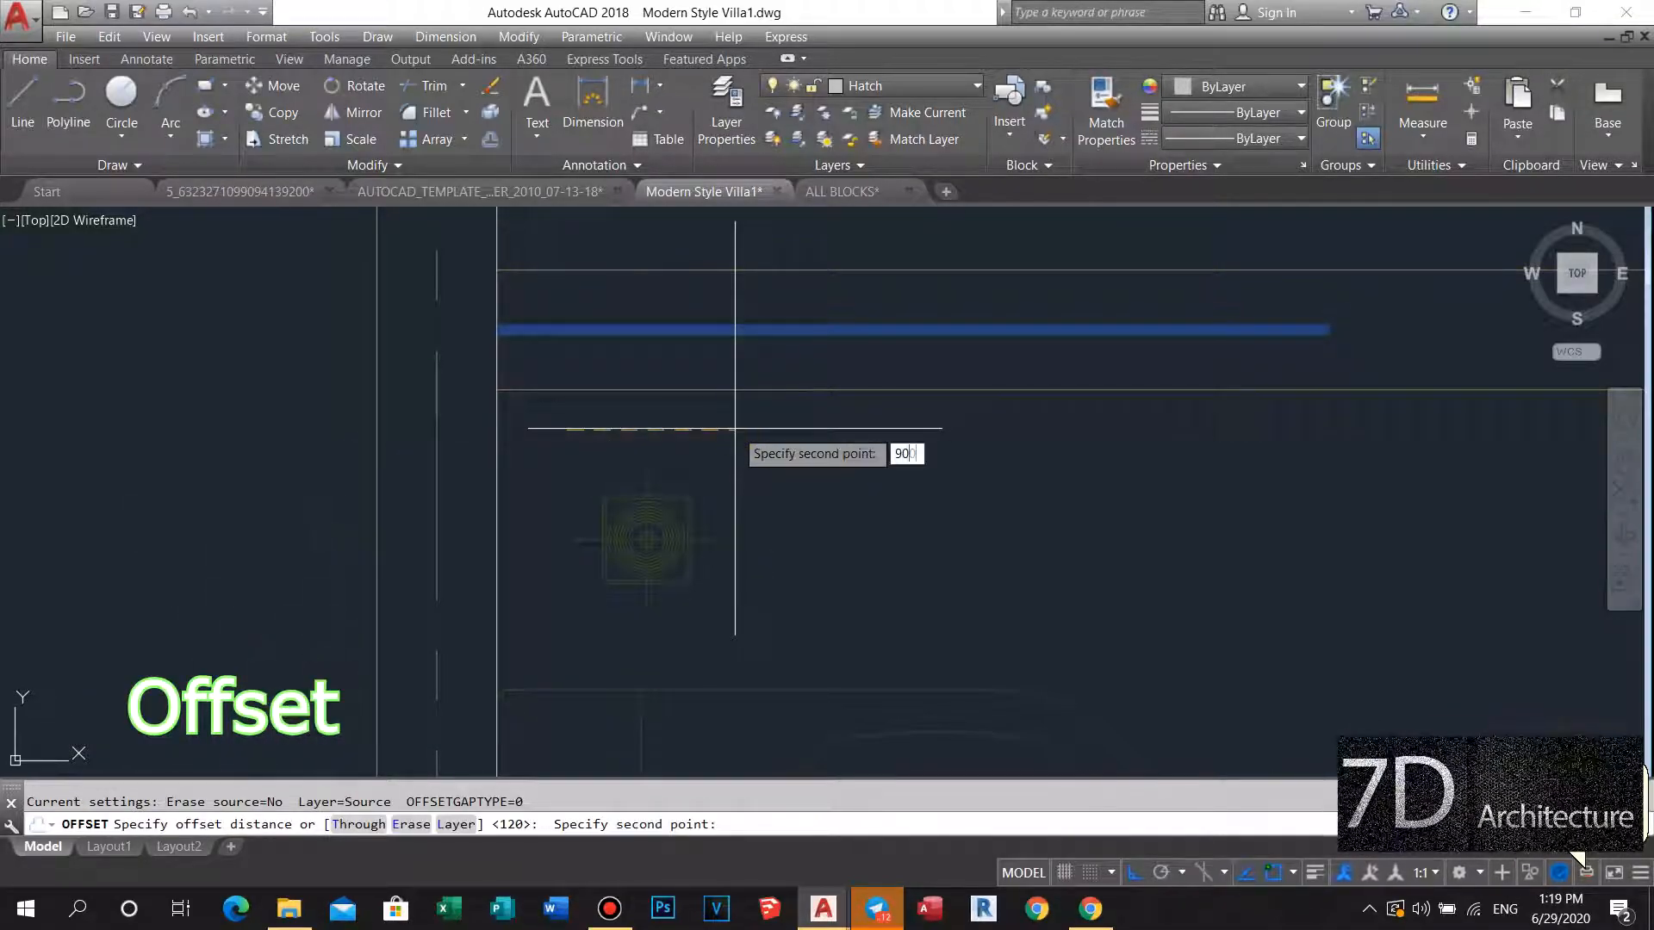
pyautogui.press('Return')
pyautogui.click(491, 424)
pyautogui.click(633, 420)
pyautogui.scroll(-5, 628, 429)
pyautogui.moveTo(604, 440); pyautogui.dragTo(536, 454, button='middle')
pyautogui.scroll(6, 765, 393)
pyautogui.press('Escape')
pyautogui.press('Escape')
# Stretch the free end of the glass panel to the offset vertical construction line.
pyautogui.moveTo(1071, 407); pyautogui.dragTo(920, 413, button='middle')
pyautogui.click(938, 399)
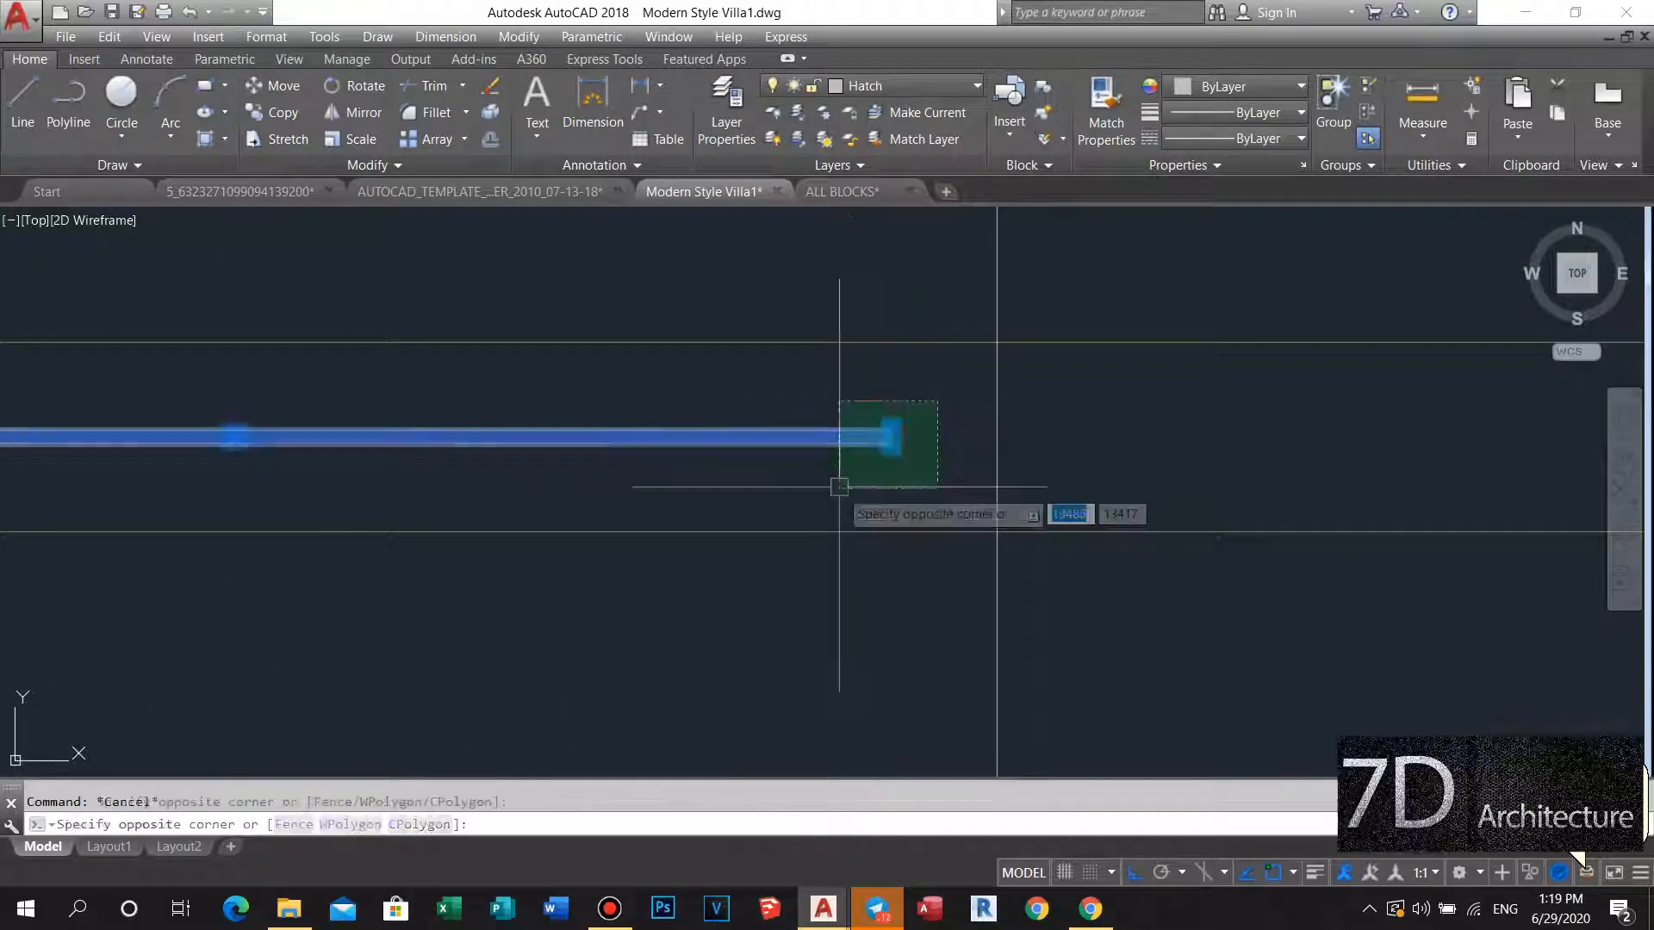
pyautogui.click(838, 488)
pyautogui.scroll(4, 871, 431)
pyautogui.click(907, 442)
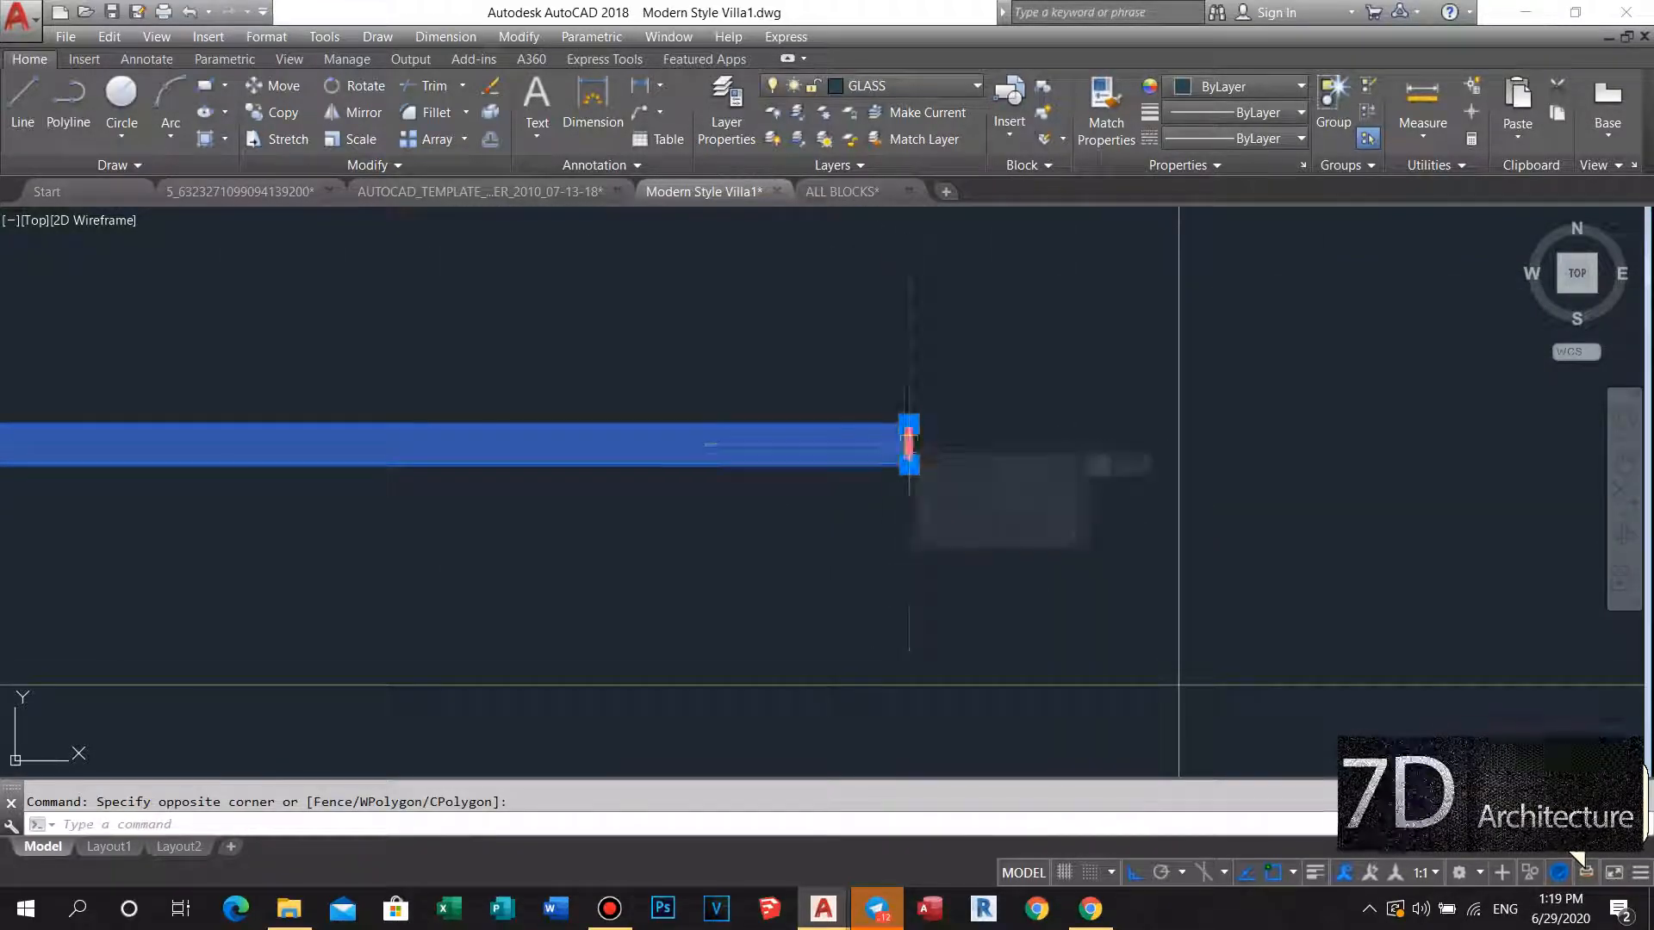
pyautogui.click(1178, 444)
# Erase the vertical construction lines at the glass panel and the bathroom partition wall.
pyautogui.press('Escape')
pyautogui.scroll(-9, 1119, 437)
pyautogui.moveTo(1051, 468)
pyautogui.mouseDown(button='middle')
pyautogui.moveTo(953, 543)
pyautogui.moveTo(930, 529)
pyautogui.mouseUp(button='middle')
pyautogui.click(1007, 541)
pyautogui.press('Delete')
pyautogui.moveTo(995, 480); pyautogui.dragTo(790, 425, button='middle')
pyautogui.scroll(-4, 787, 436)
pyautogui.scroll(2, 791, 410)
pyautogui.scroll(-2, 791, 410)
pyautogui.press('Escape')
pyautogui.scroll(-2, 714, 277)
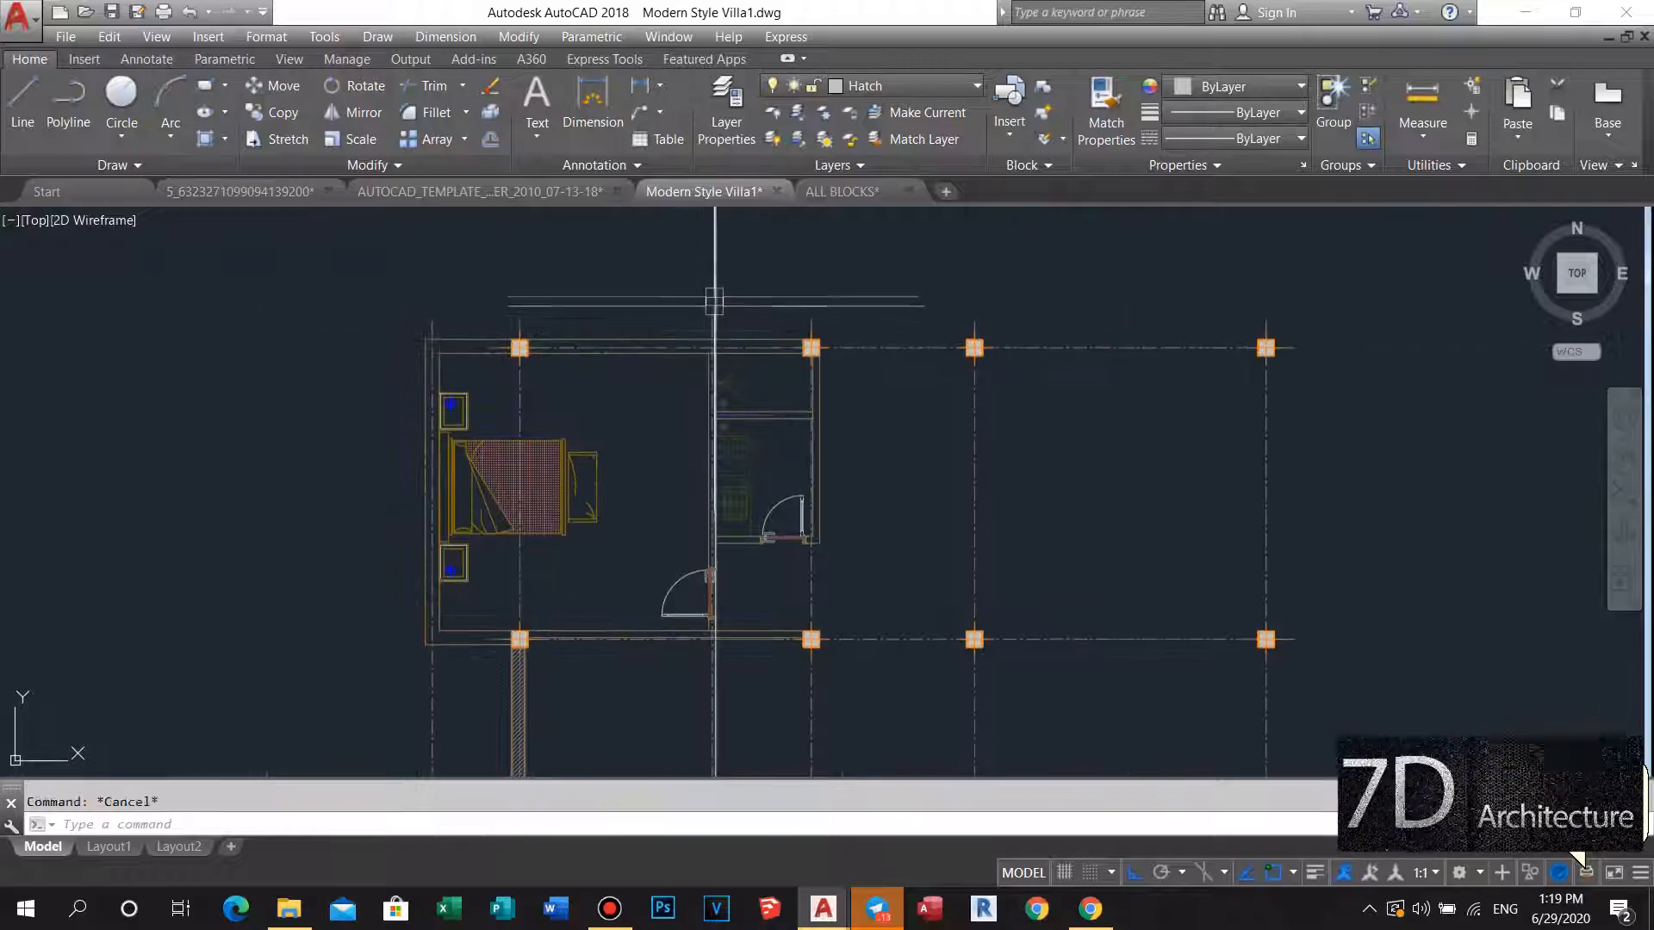
# Draw a horizontal construction line through the lower right corner of the column below the bathroom.
pyautogui.moveTo(769, 543); pyautogui.dragTo(782, 450, button='middle')
pyautogui.scroll(2, 782, 451)
pyautogui.moveTo(734, 610)
pyautogui.mouseDown(button='middle')
pyautogui.moveTo(801, 395)
pyautogui.moveTo(819, 391)
pyautogui.moveTo(791, 390)
pyautogui.mouseUp(button='middle')
pyautogui.scroll(2, 801, 398)
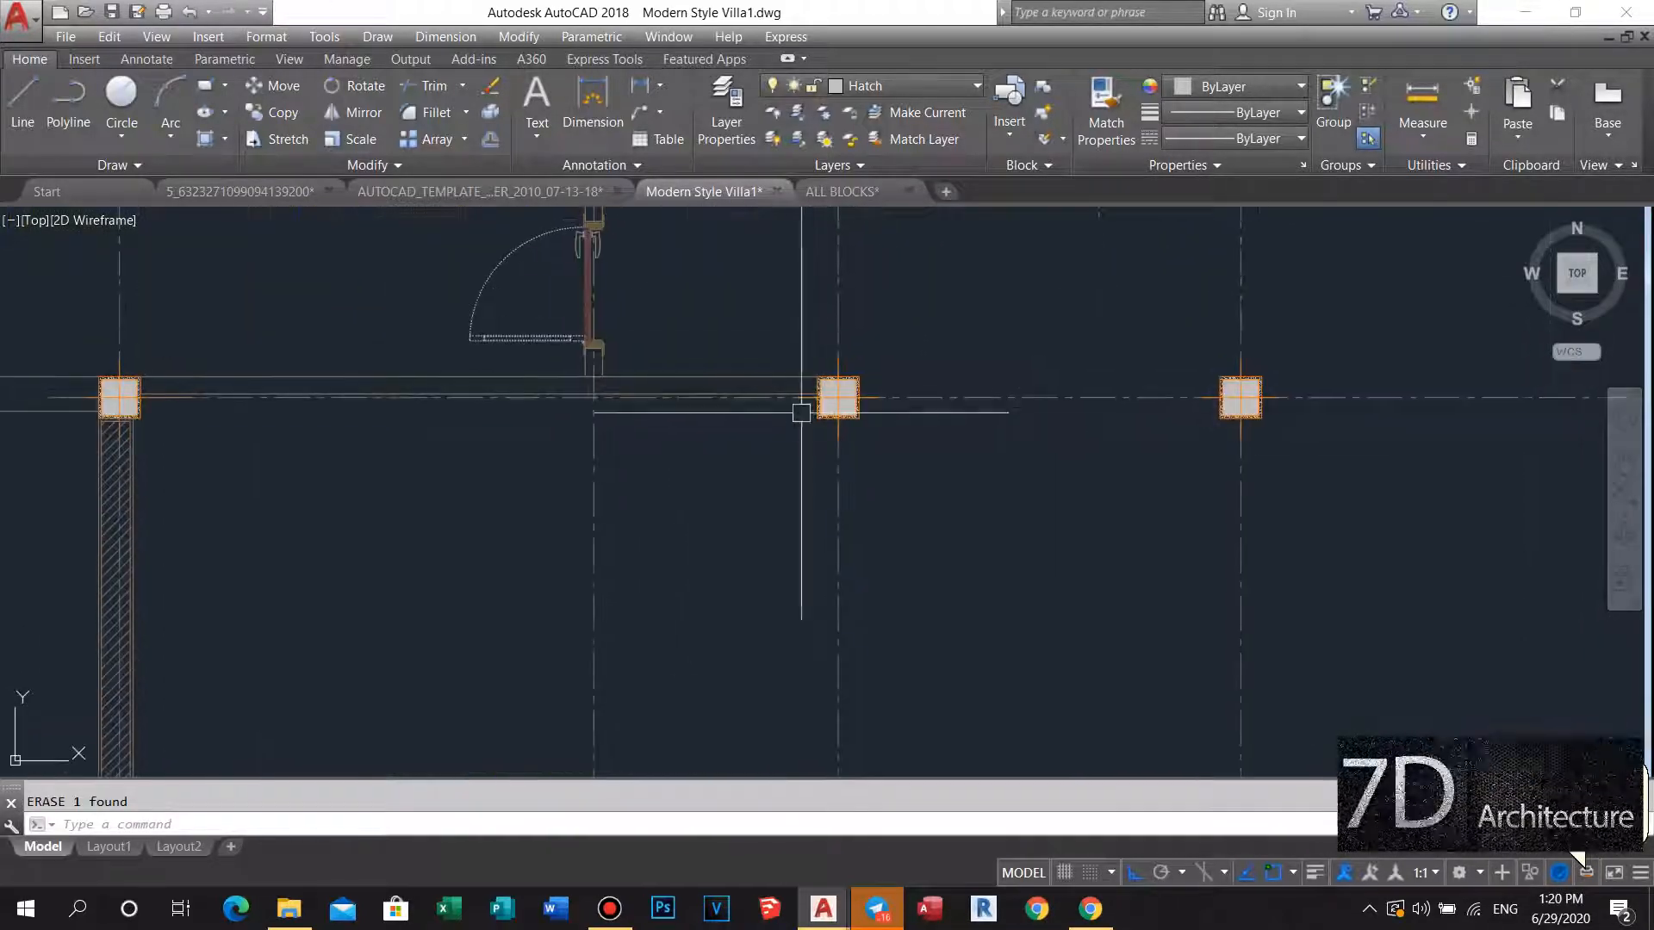
pyautogui.write('xl')
pyautogui.press('Return')
pyautogui.scroll(4, 876, 414)
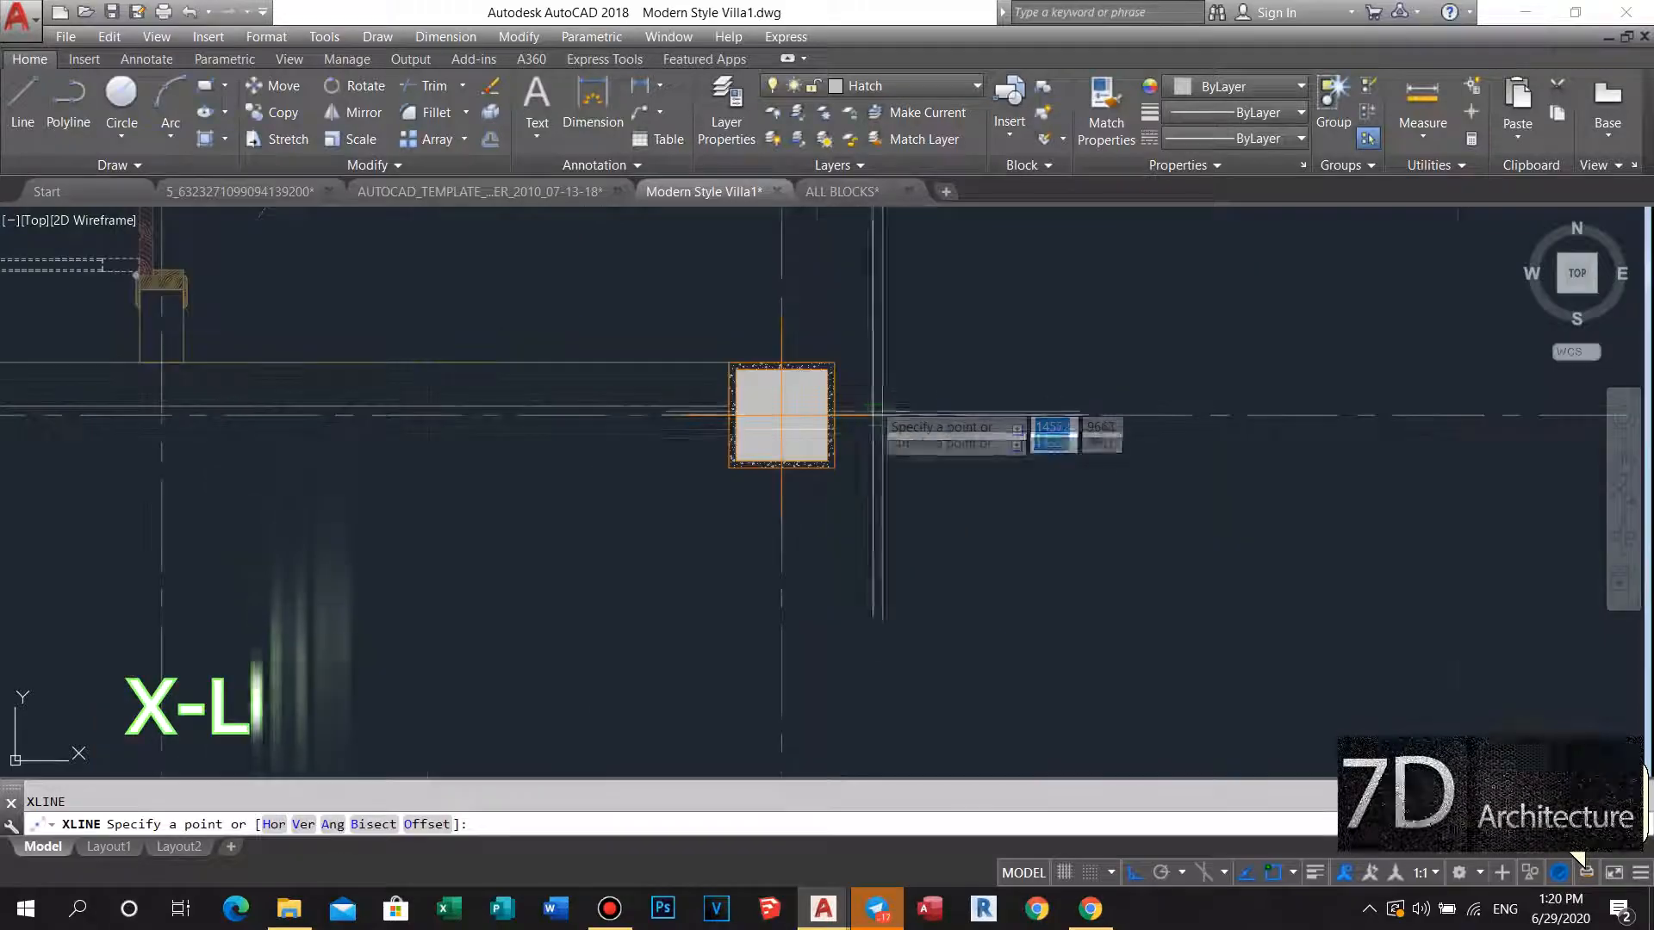
pyautogui.click(833, 466)
pyautogui.scroll(-5, 890, 538)
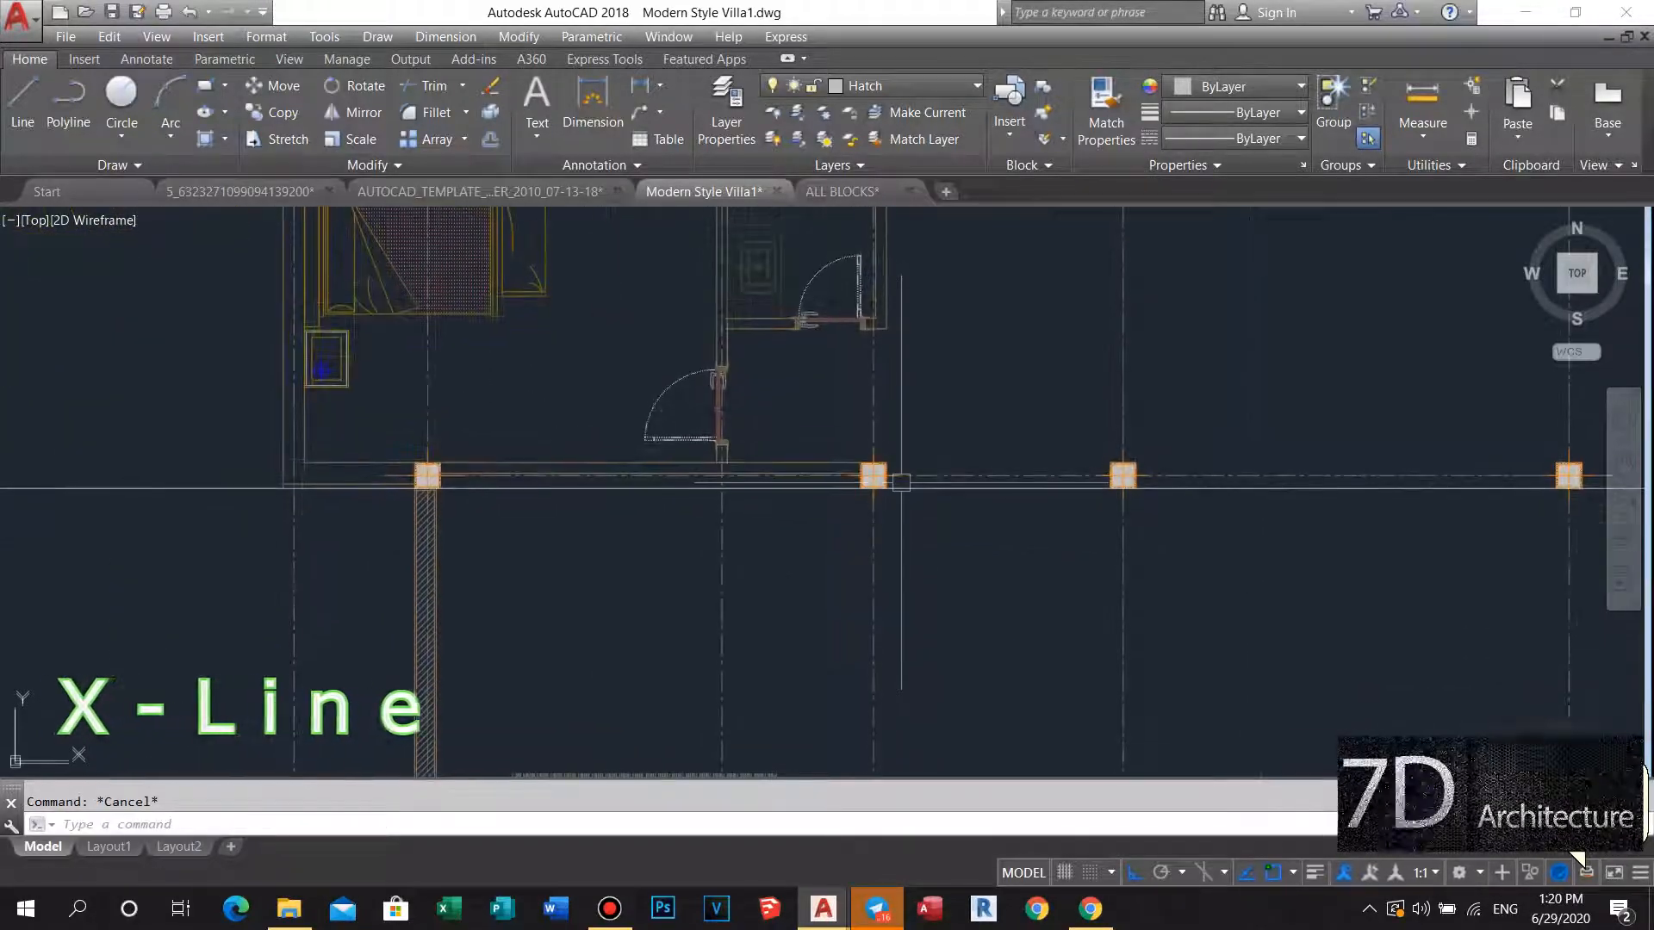
# Draw a horizontal construction line through the lower corner of the bedroom wall where it meets the column below the bathroom.
pyautogui.scroll(-2, 896, 543)
pyautogui.moveTo(897, 543); pyautogui.dragTo(900, 571, button='middle')
pyautogui.scroll(12, 900, 568)
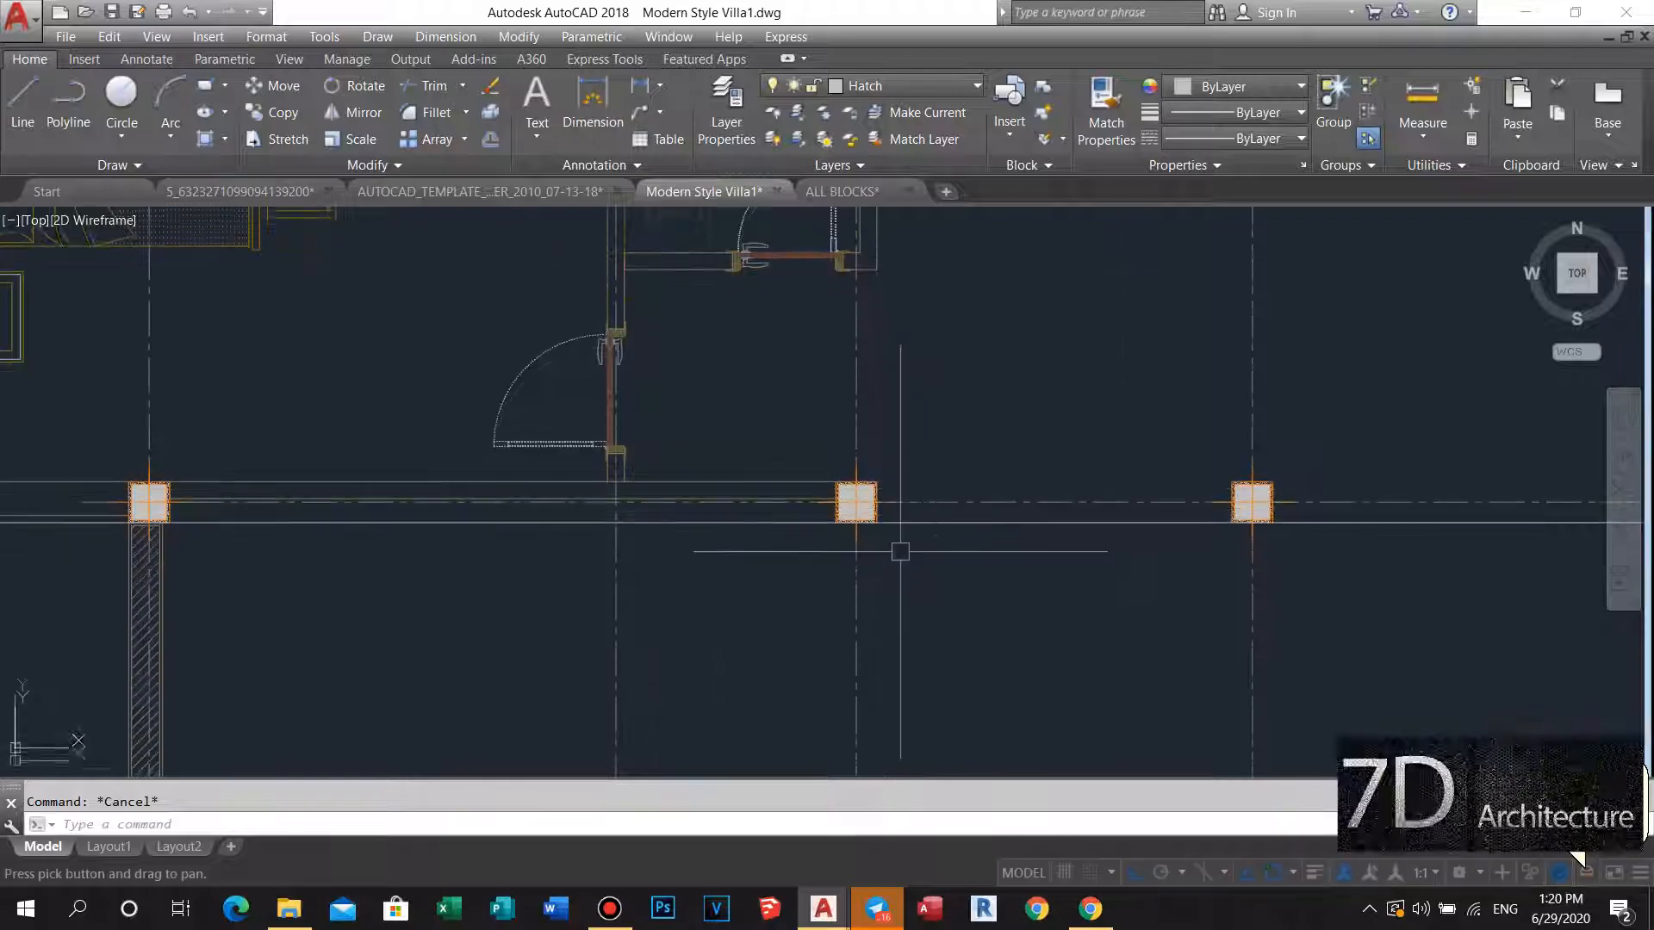
pyautogui.moveTo(783, 388); pyautogui.dragTo(779, 426, button='middle')
pyautogui.scroll(-2, 779, 431)
pyautogui.write('x')
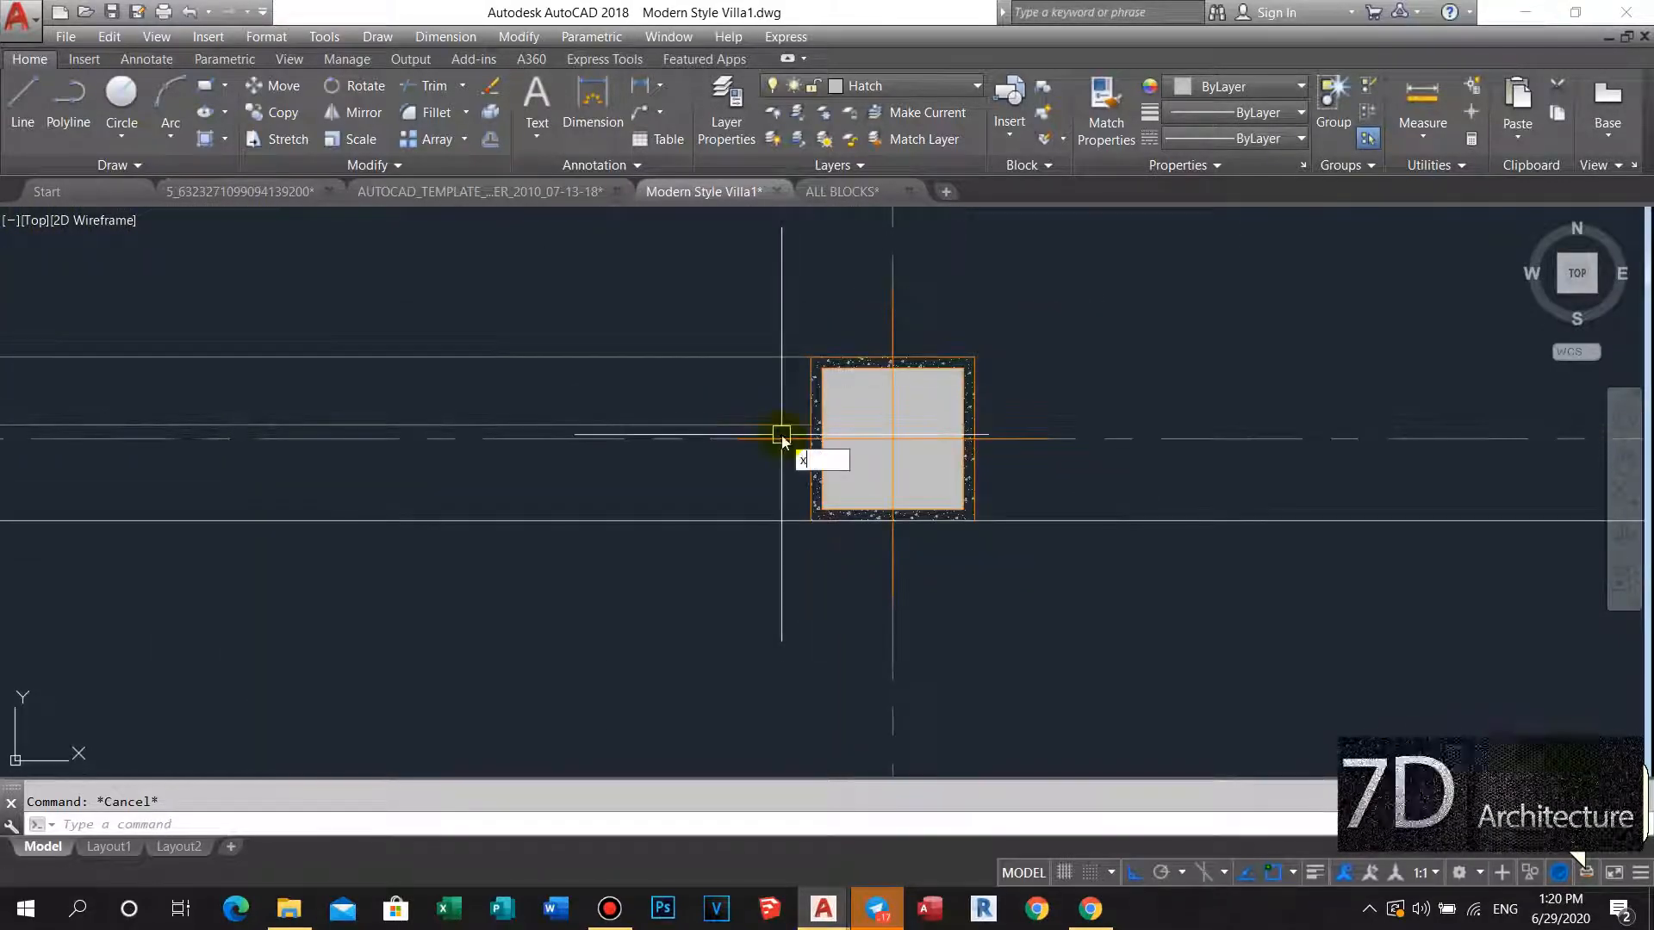
pyautogui.write('l')
pyautogui.press('Return')
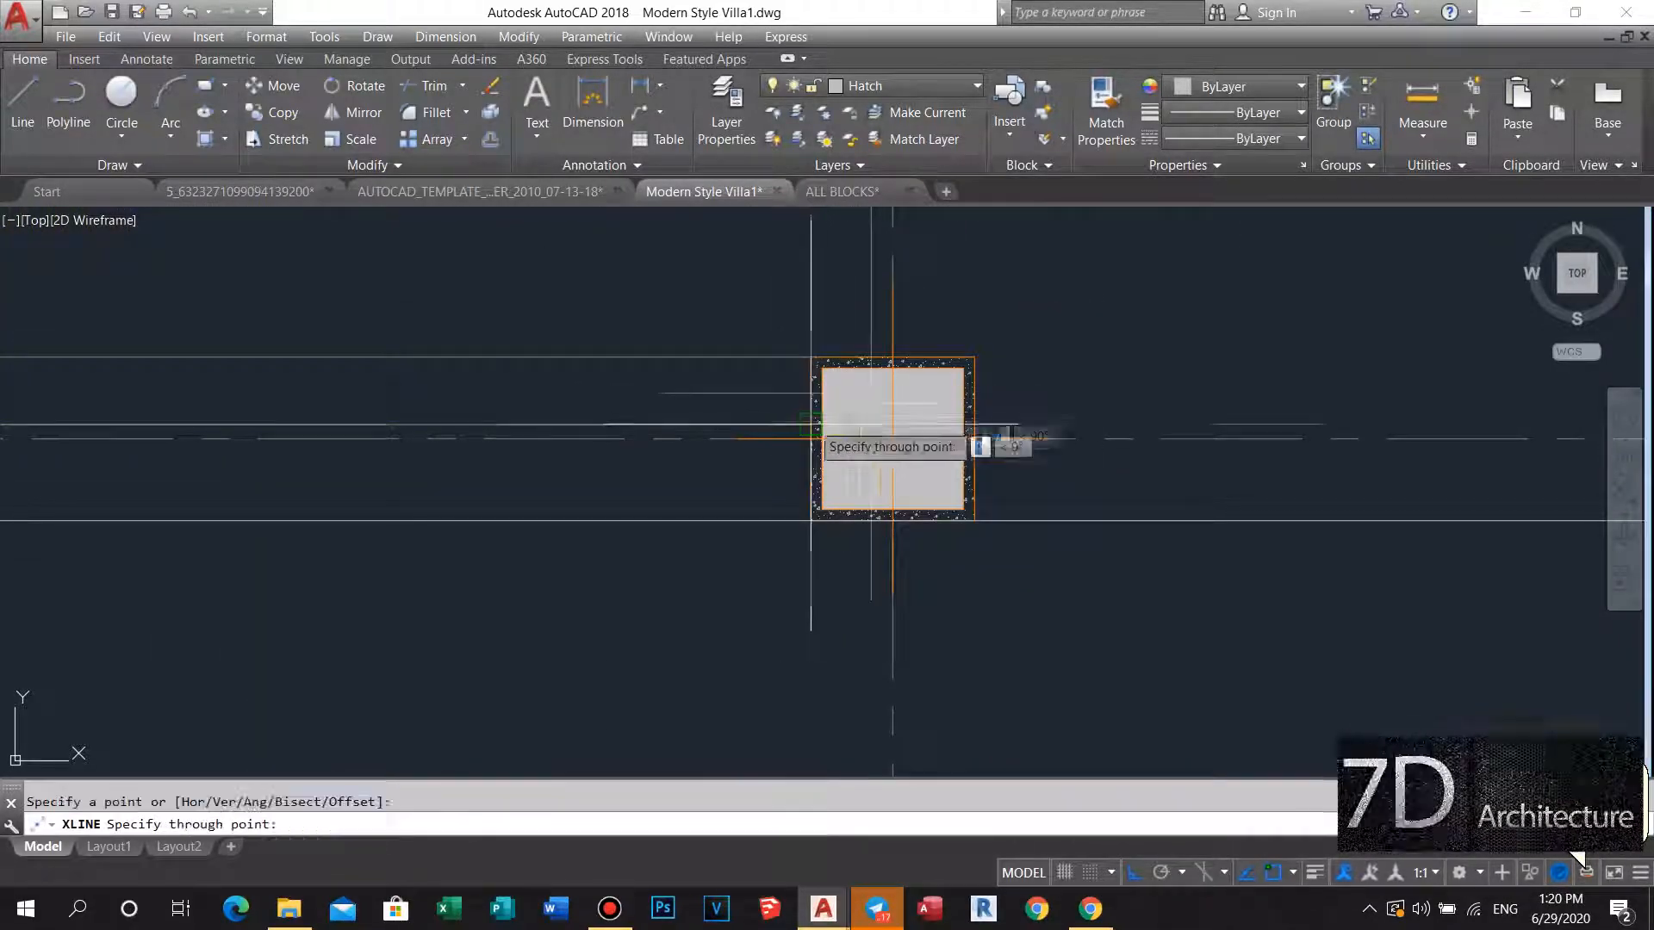
pyautogui.press('Escape')
pyautogui.scroll(-2, 831, 440)
pyautogui.press('Return')
pyautogui.press('Escape')
pyautogui.moveTo(1023, 514); pyautogui.dragTo(1009, 525, button='middle')
# Offset the horizontal construction line at the bedroom wall's lower face downwards by 400.
pyautogui.write('o')
pyautogui.press('Return')
pyautogui.click(992, 559)
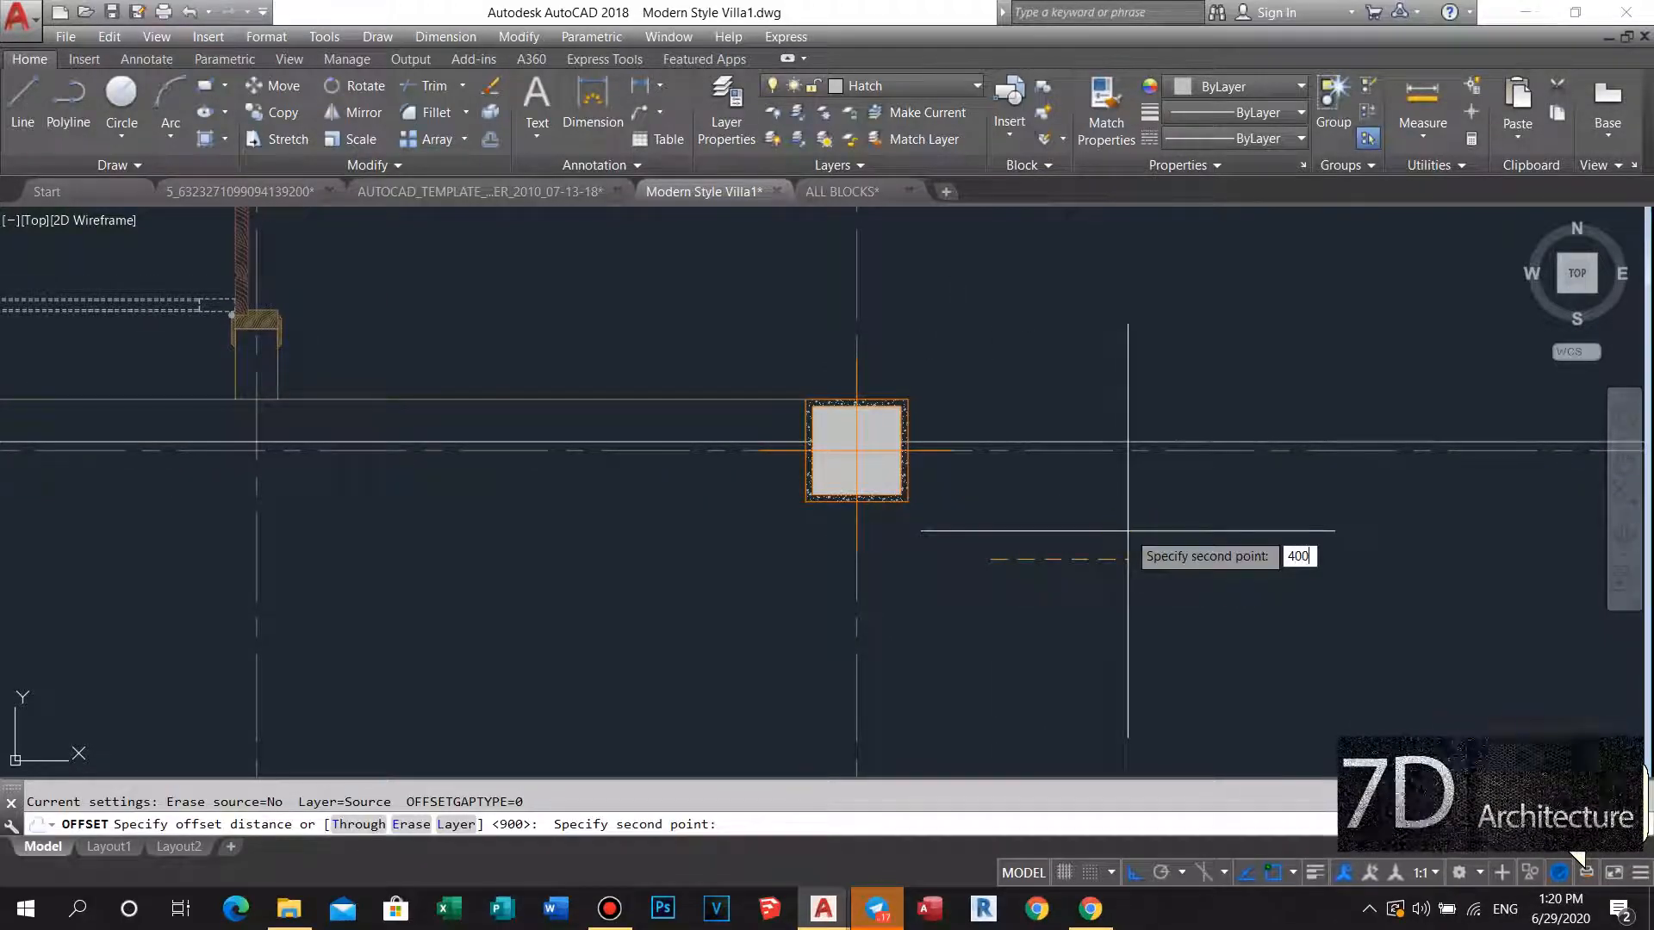
pyautogui.press('Return')
pyautogui.click(1032, 444)
pyautogui.click(1015, 491)
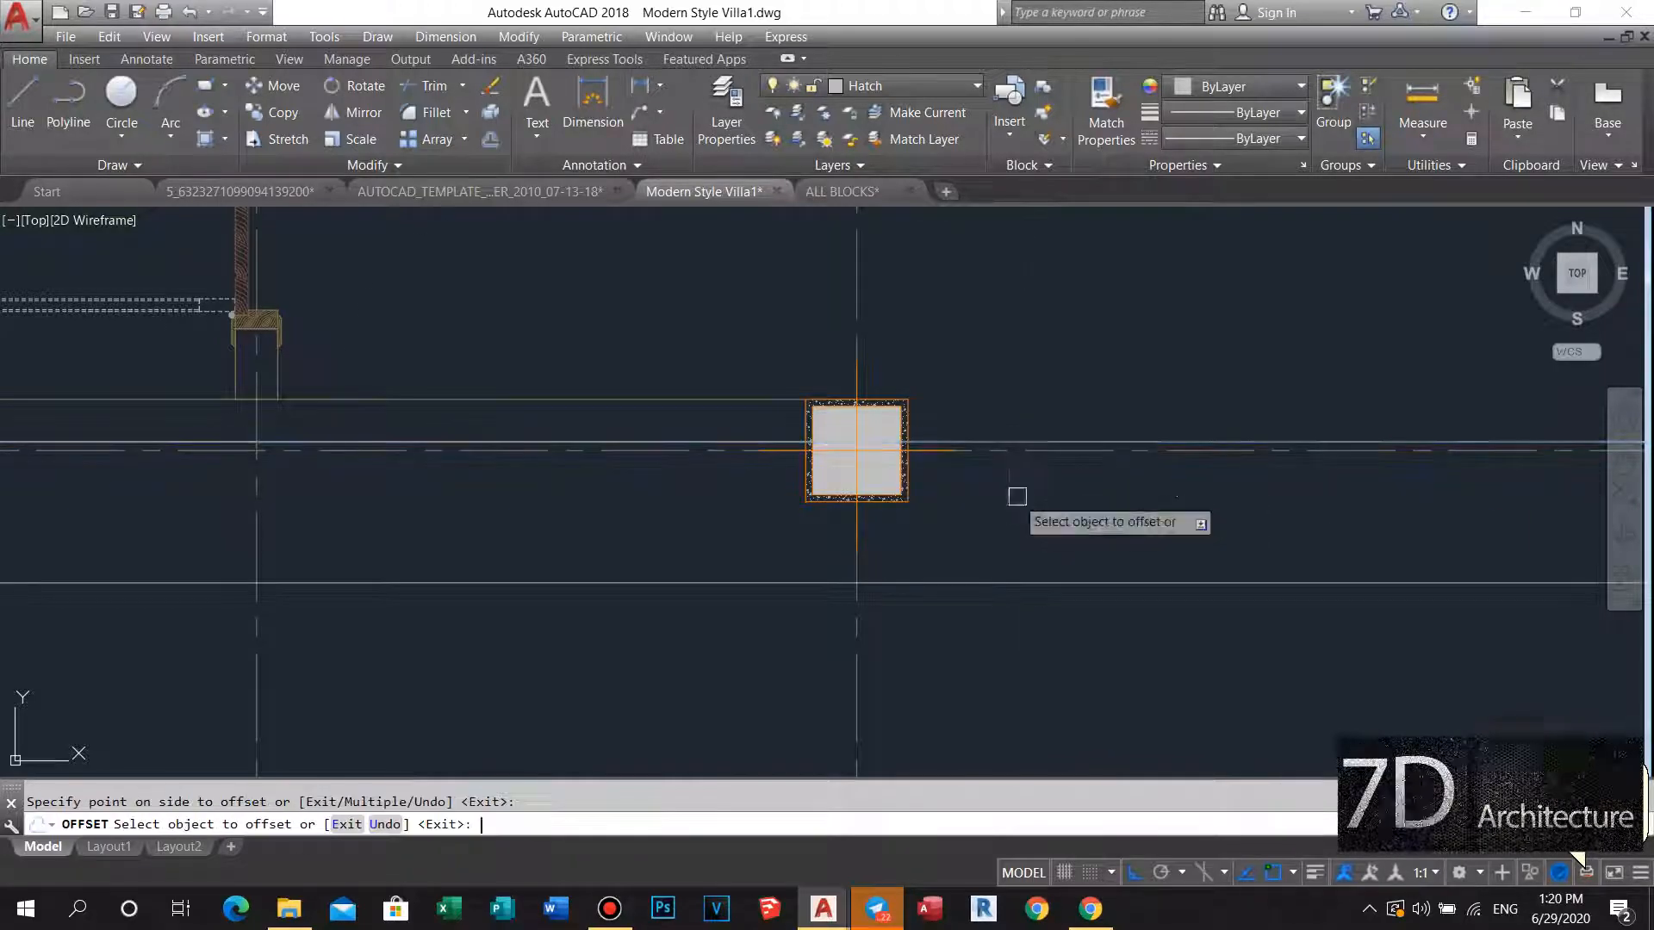
pyautogui.scroll(-3, 1015, 491)
pyautogui.press('Escape')
pyautogui.moveTo(834, 480); pyautogui.dragTo(908, 480, button='middle')
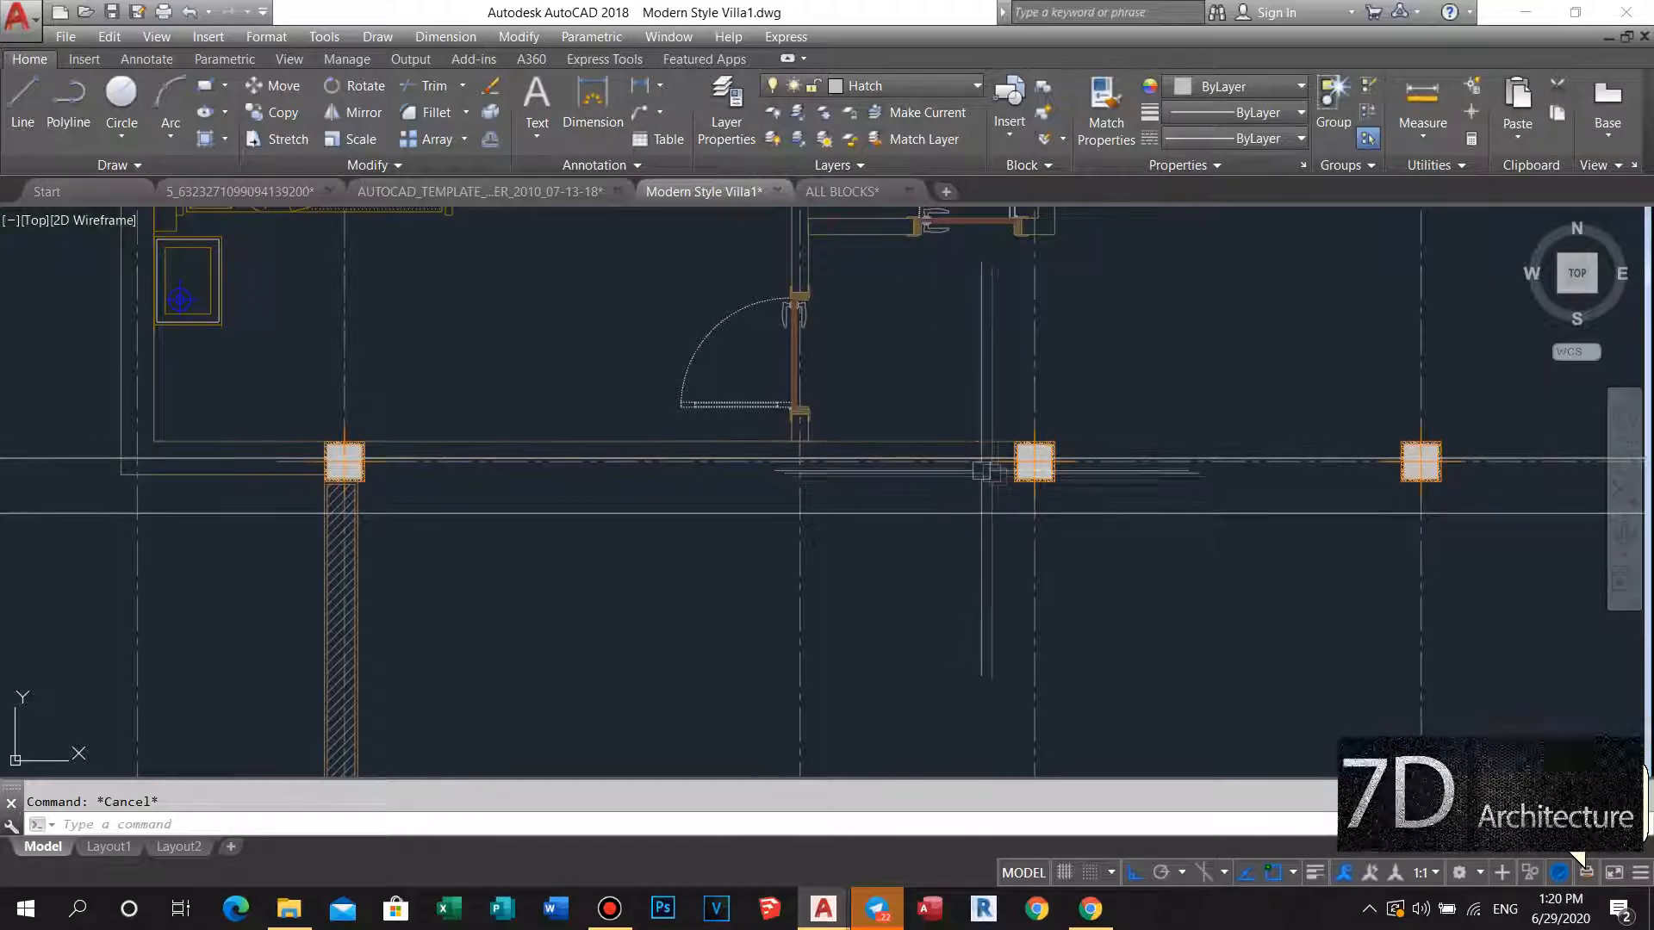
pyautogui.moveTo(981, 470); pyautogui.dragTo(958, 458, button='middle')
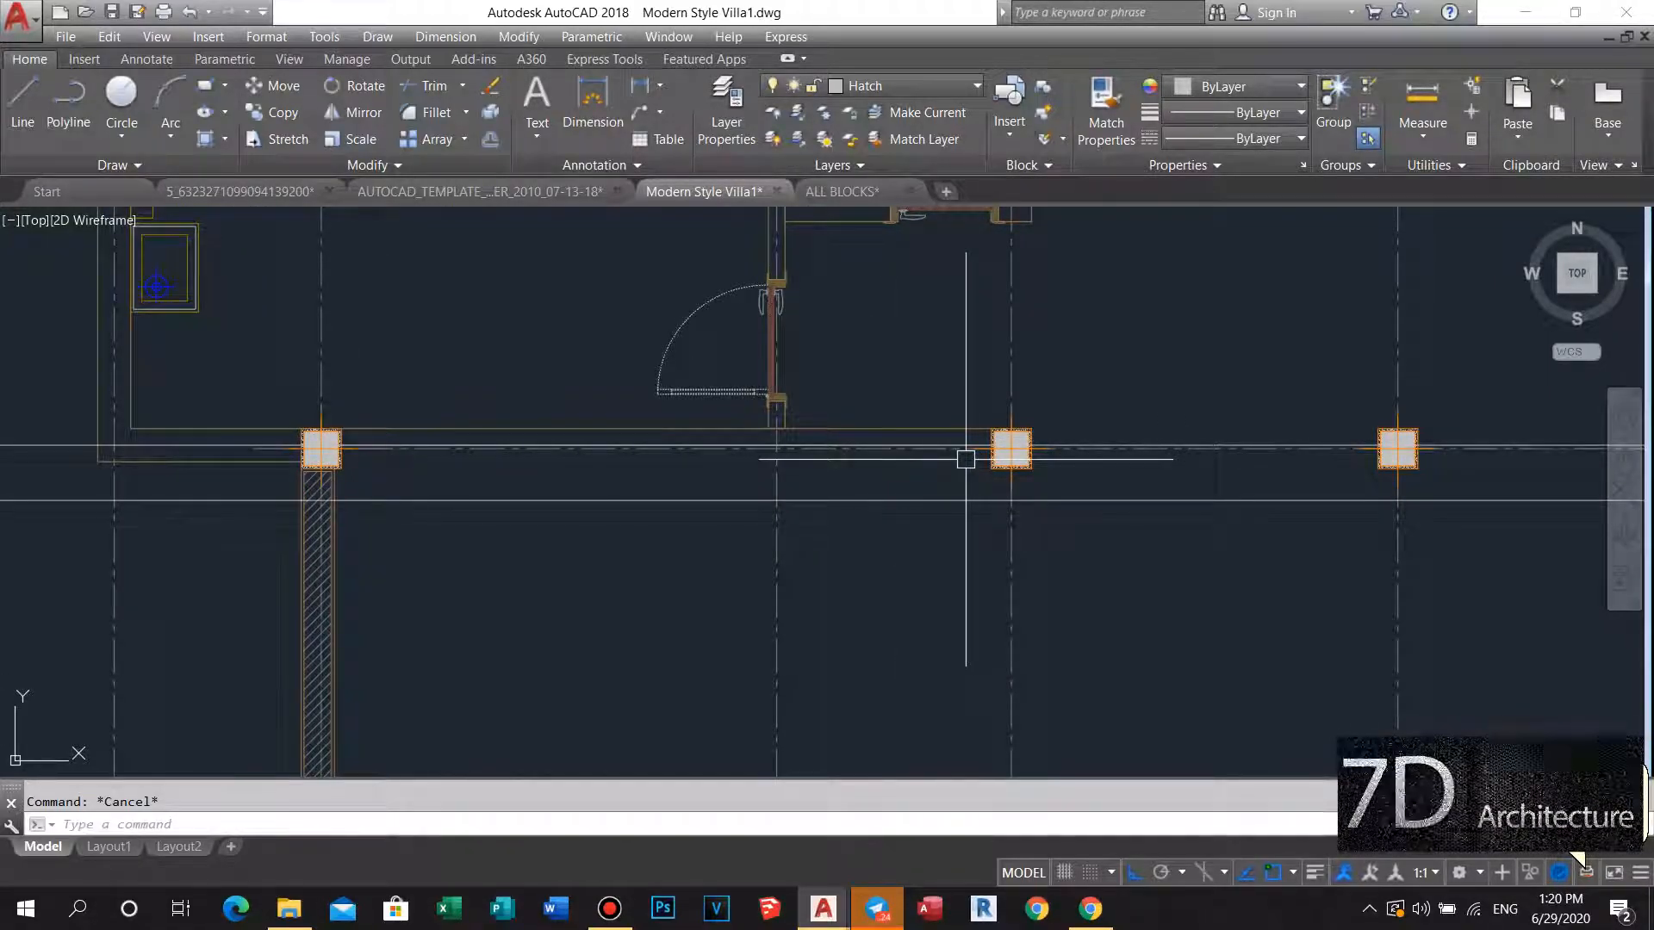
pyautogui.moveTo(751, 466); pyautogui.dragTo(775, 454, button='middle')
pyautogui.moveTo(515, 458); pyautogui.dragTo(546, 457, button='middle')
pyautogui.moveTo(396, 448); pyautogui.dragTo(440, 438, button='middle')
pyautogui.scroll(2, 440, 438)
pyautogui.scroll(-5, 557, 439)
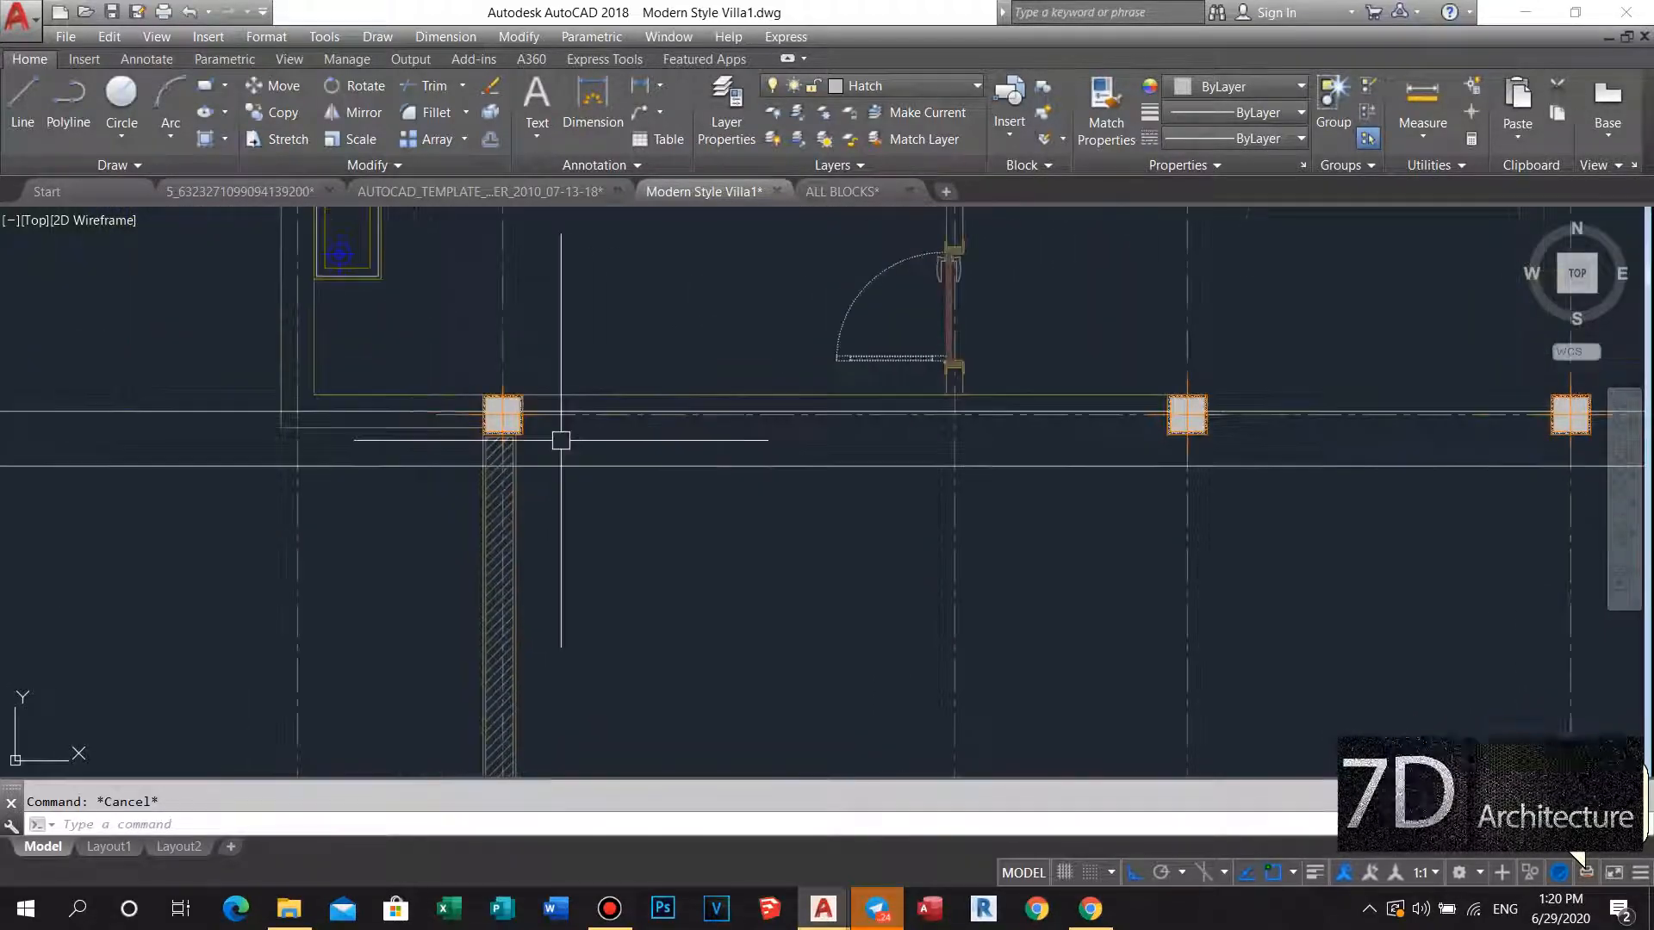
pyautogui.scroll(3, 576, 458)
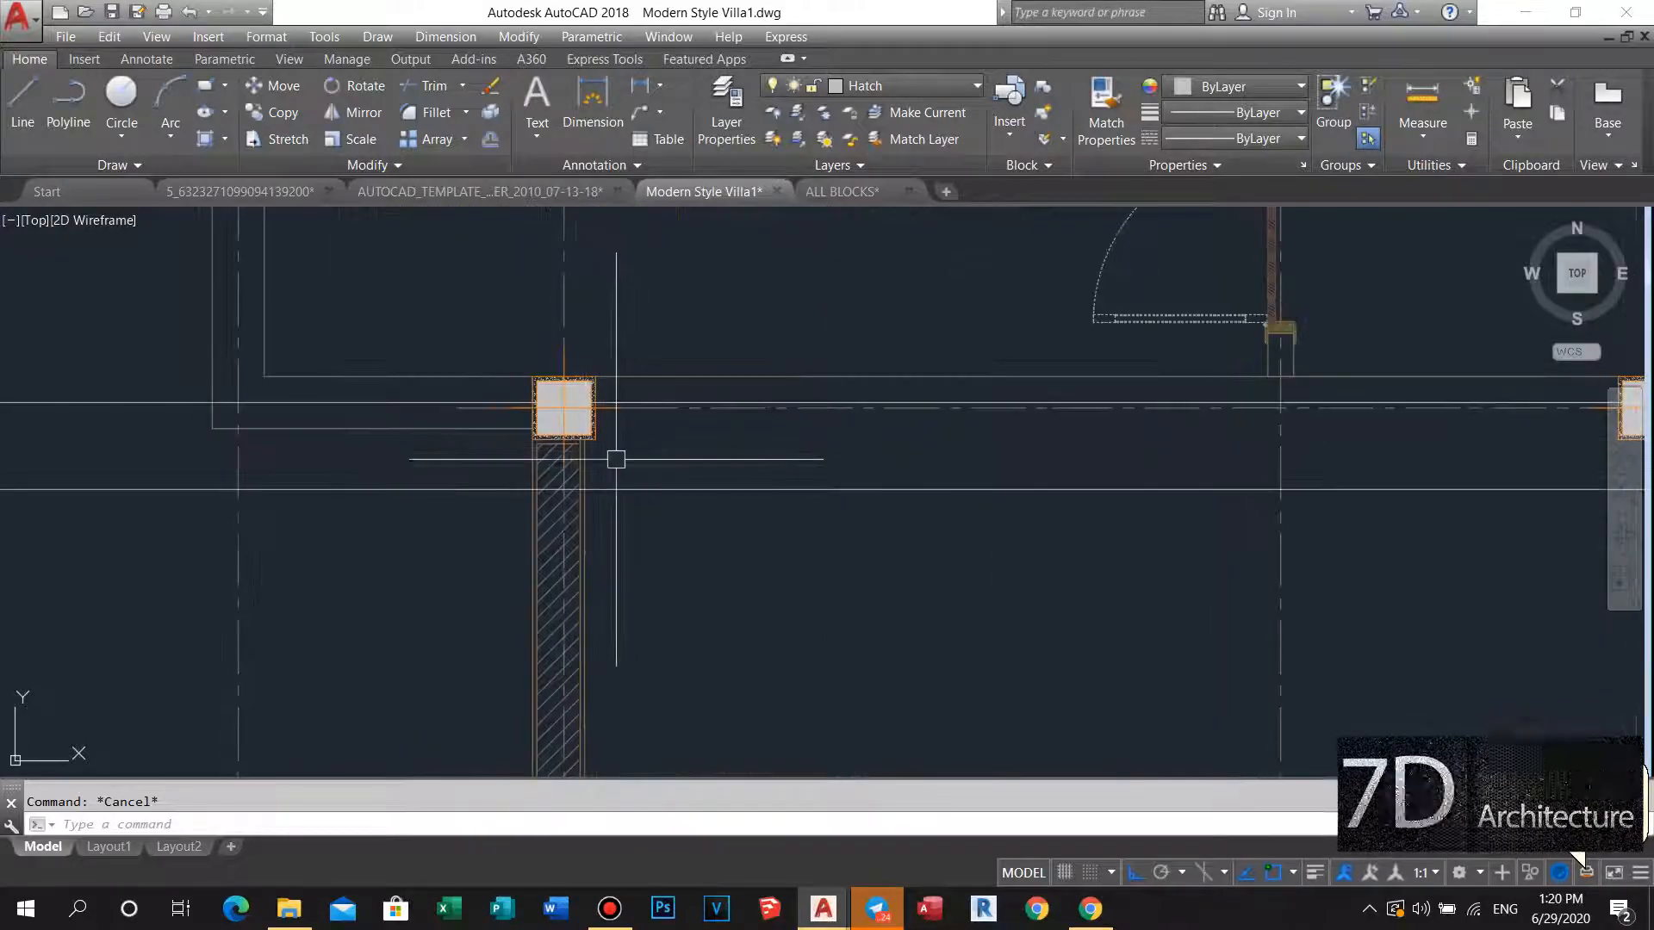
pyautogui.scroll(-2, 617, 458)
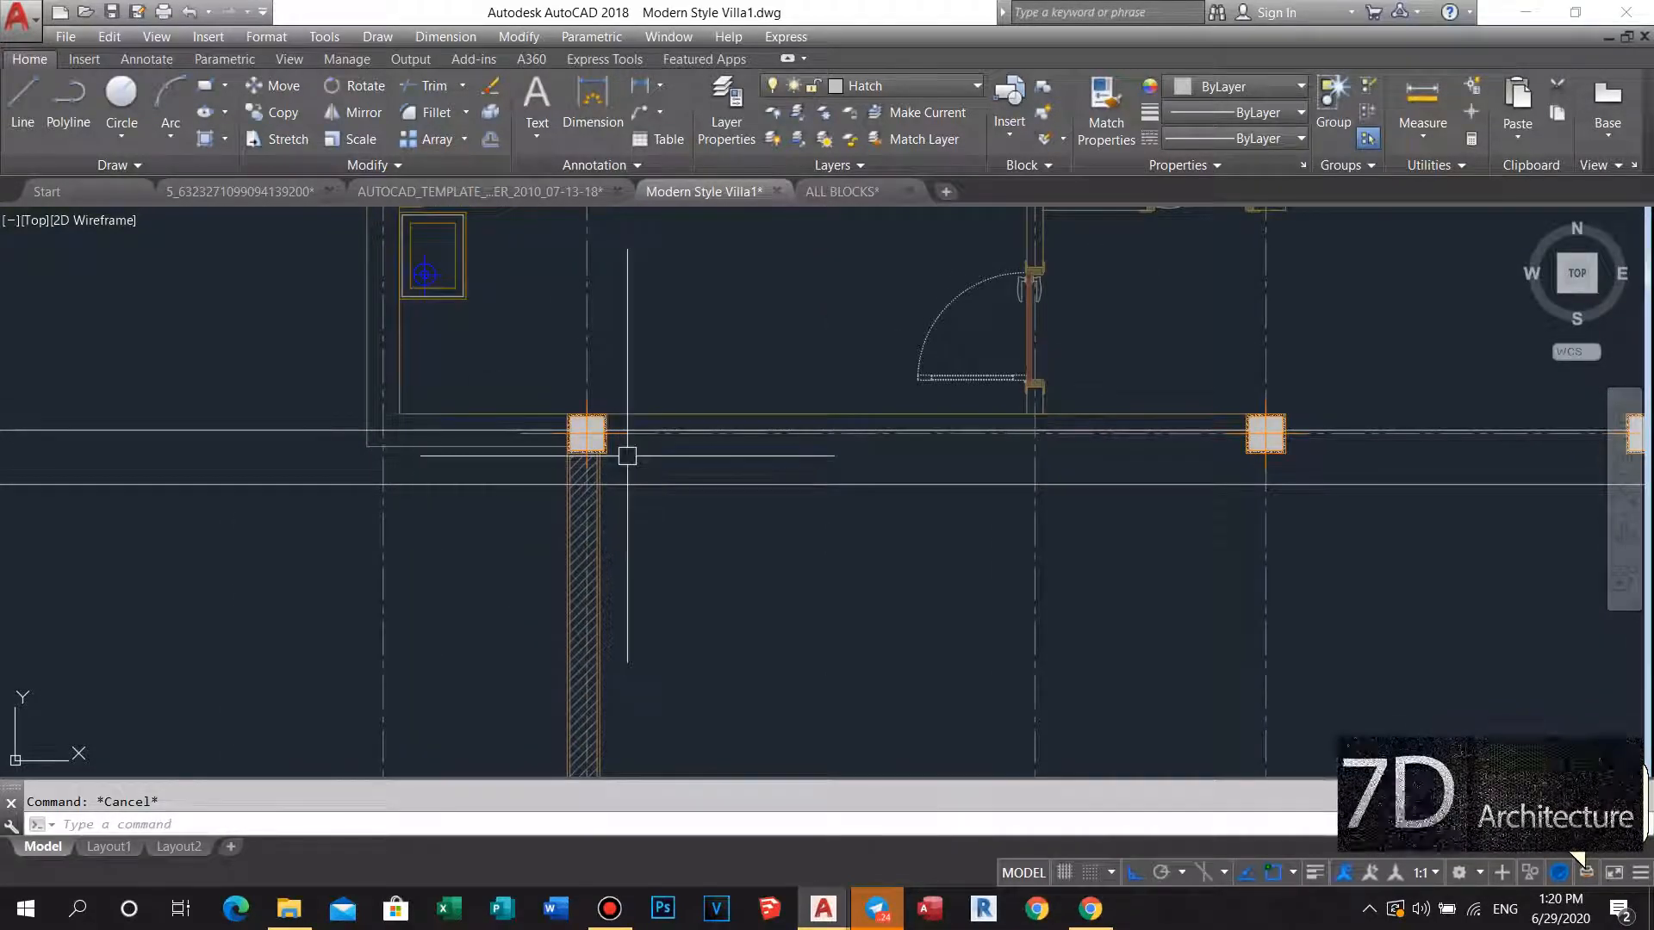
# Start a polyline where the hatched wall's face meets the lower construction line and trace it up around the column's lower right corner.
pyautogui.scroll(5, 616, 467)
pyautogui.write('pl')
pyautogui.press('Return')
pyautogui.scroll(2, 583, 500)
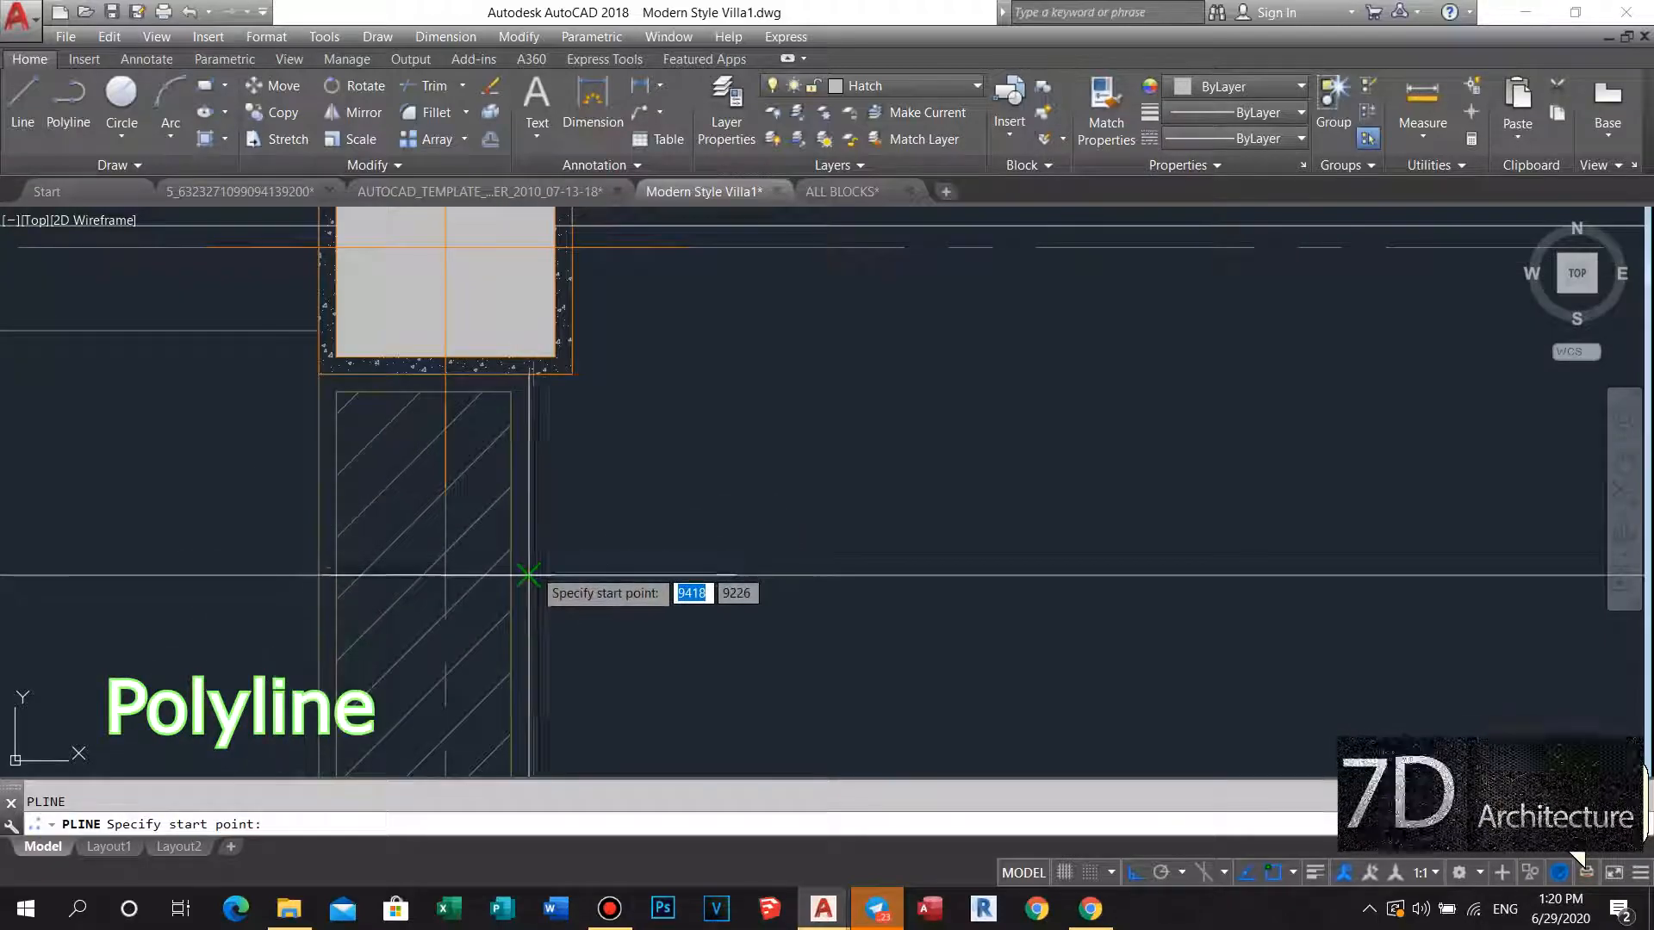
pyautogui.click(528, 374)
pyautogui.click(528, 374)
pyautogui.click(572, 374)
pyautogui.moveTo(526, 236); pyautogui.dragTo(530, 388, button='middle')
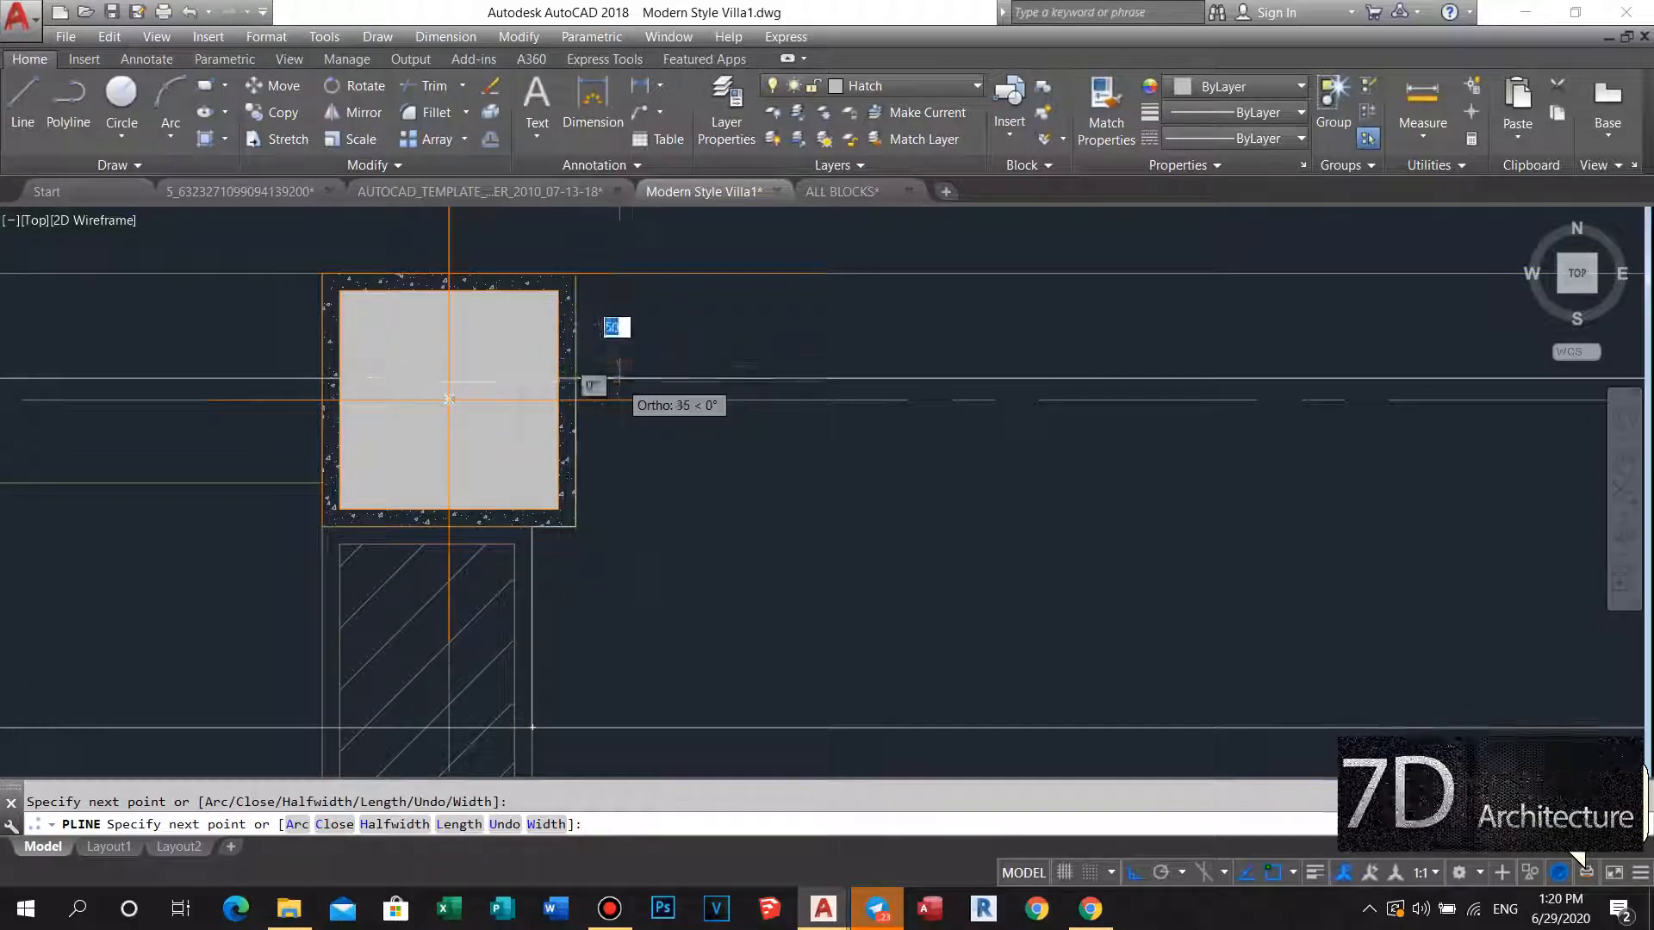
# Continue the polyline along the upper construction line, around the next column's lower corners, and back along the lower construction line to its start.
pyautogui.scroll(-6, 620, 378)
pyautogui.moveTo(810, 362); pyautogui.dragTo(447, 369, button='middle')
pyautogui.moveTo(743, 376); pyautogui.dragTo(331, 310, button='middle')
pyautogui.scroll(8, 861, 321)
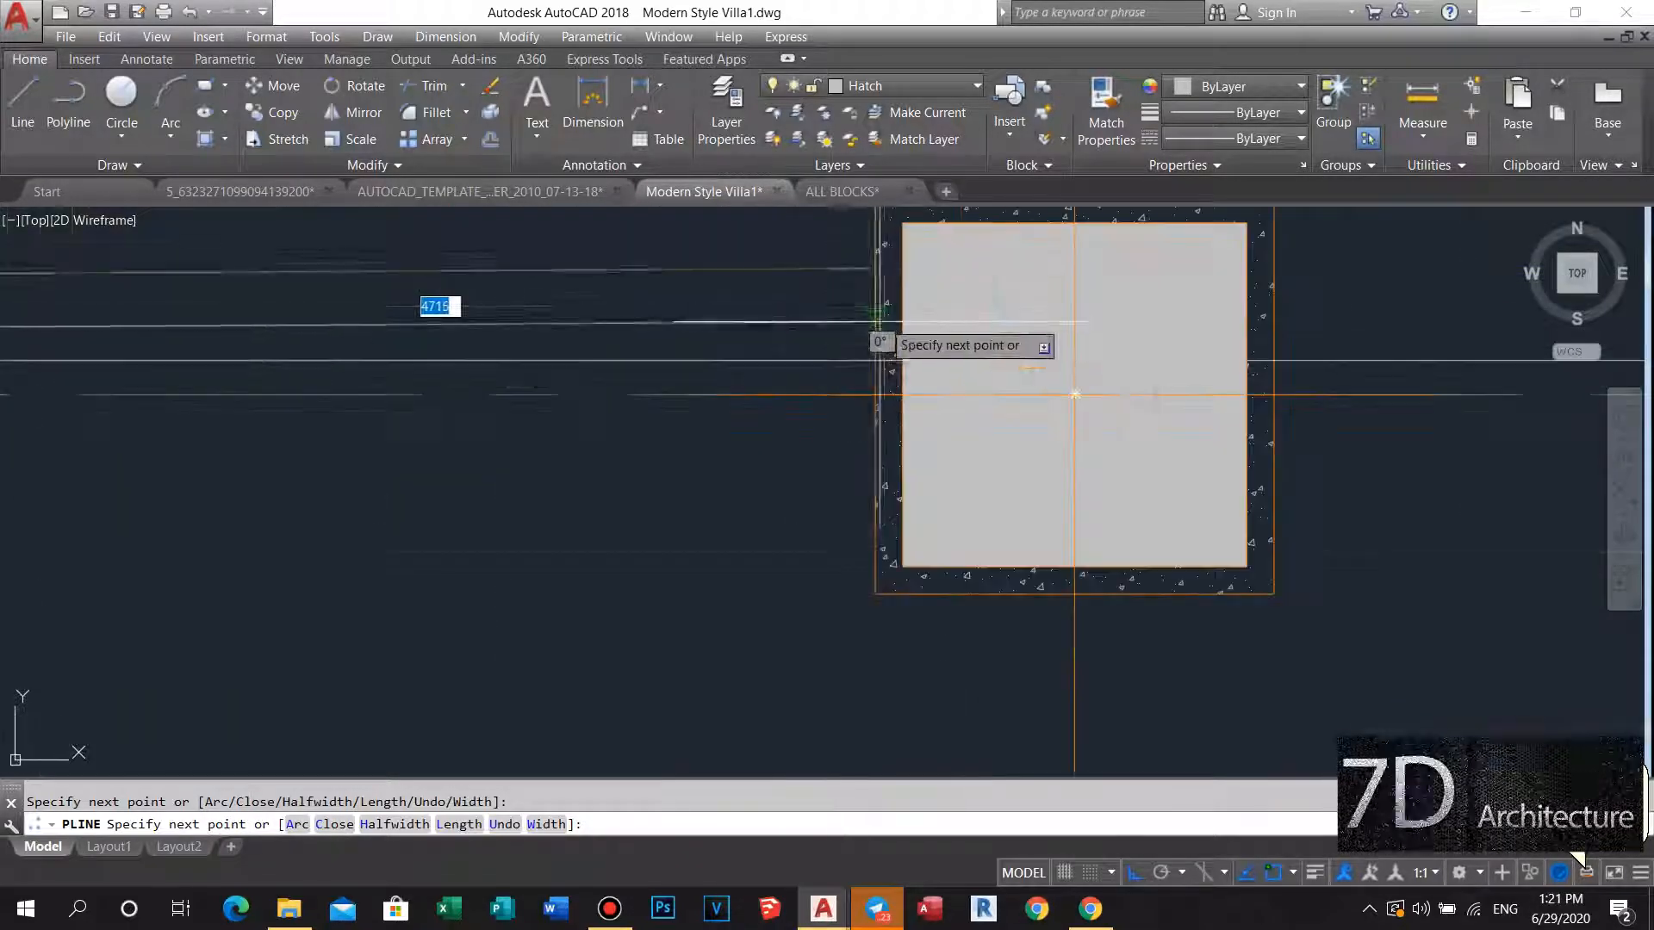
pyautogui.click(869, 360)
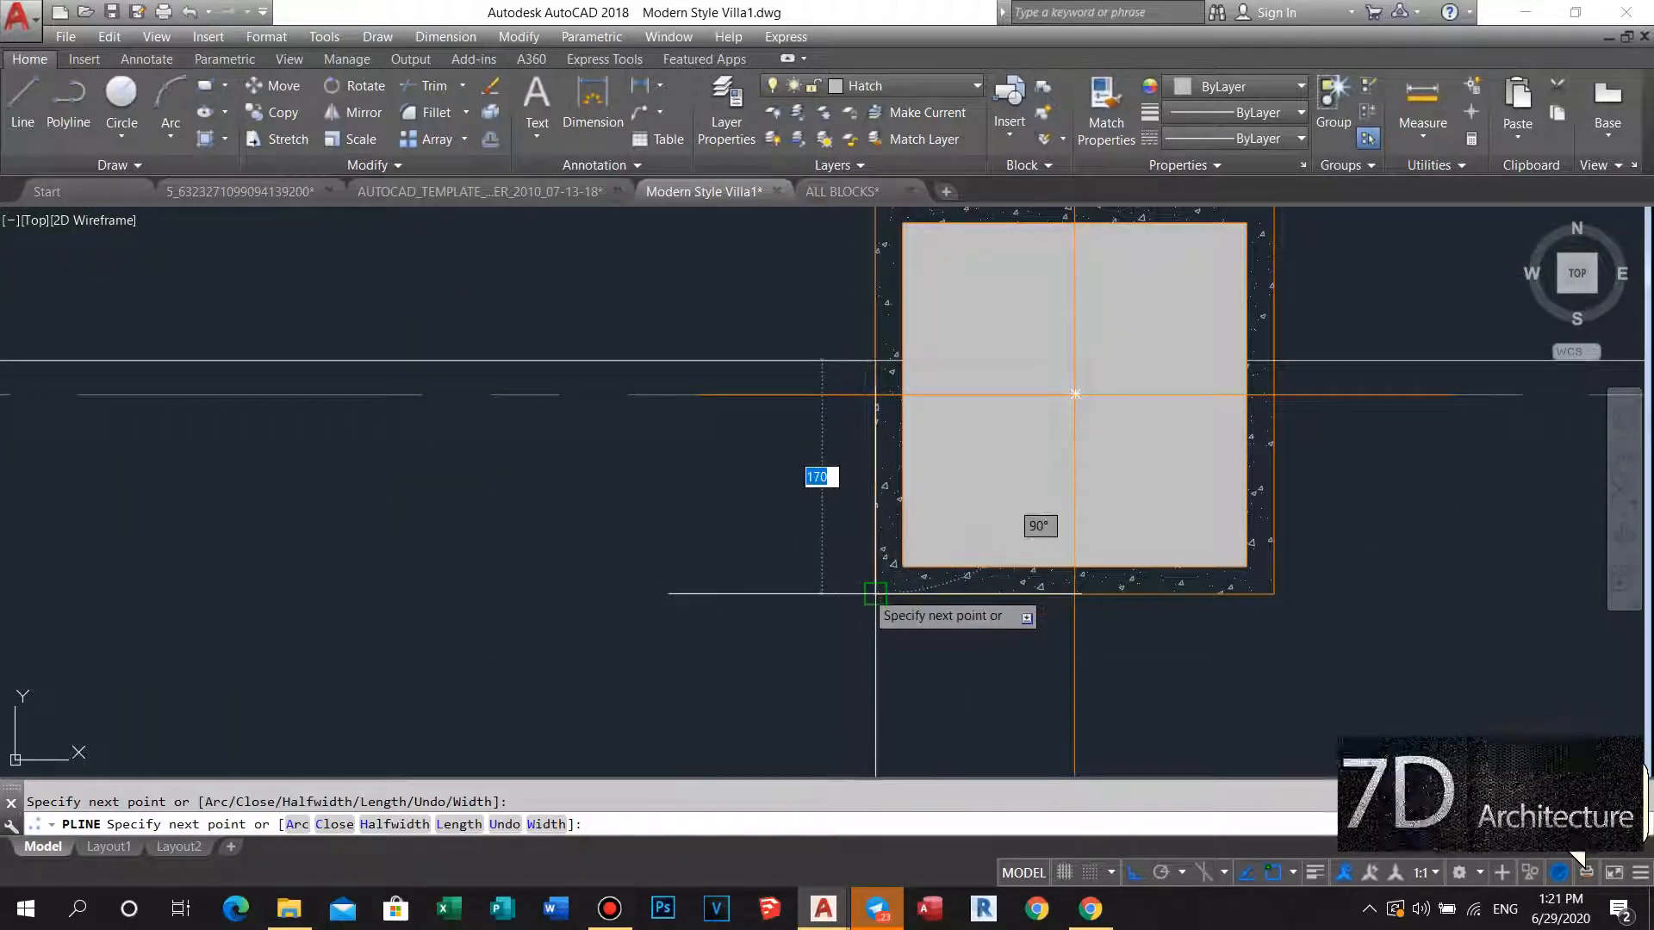
pyautogui.click(876, 594)
pyautogui.scroll(-4, 875, 594)
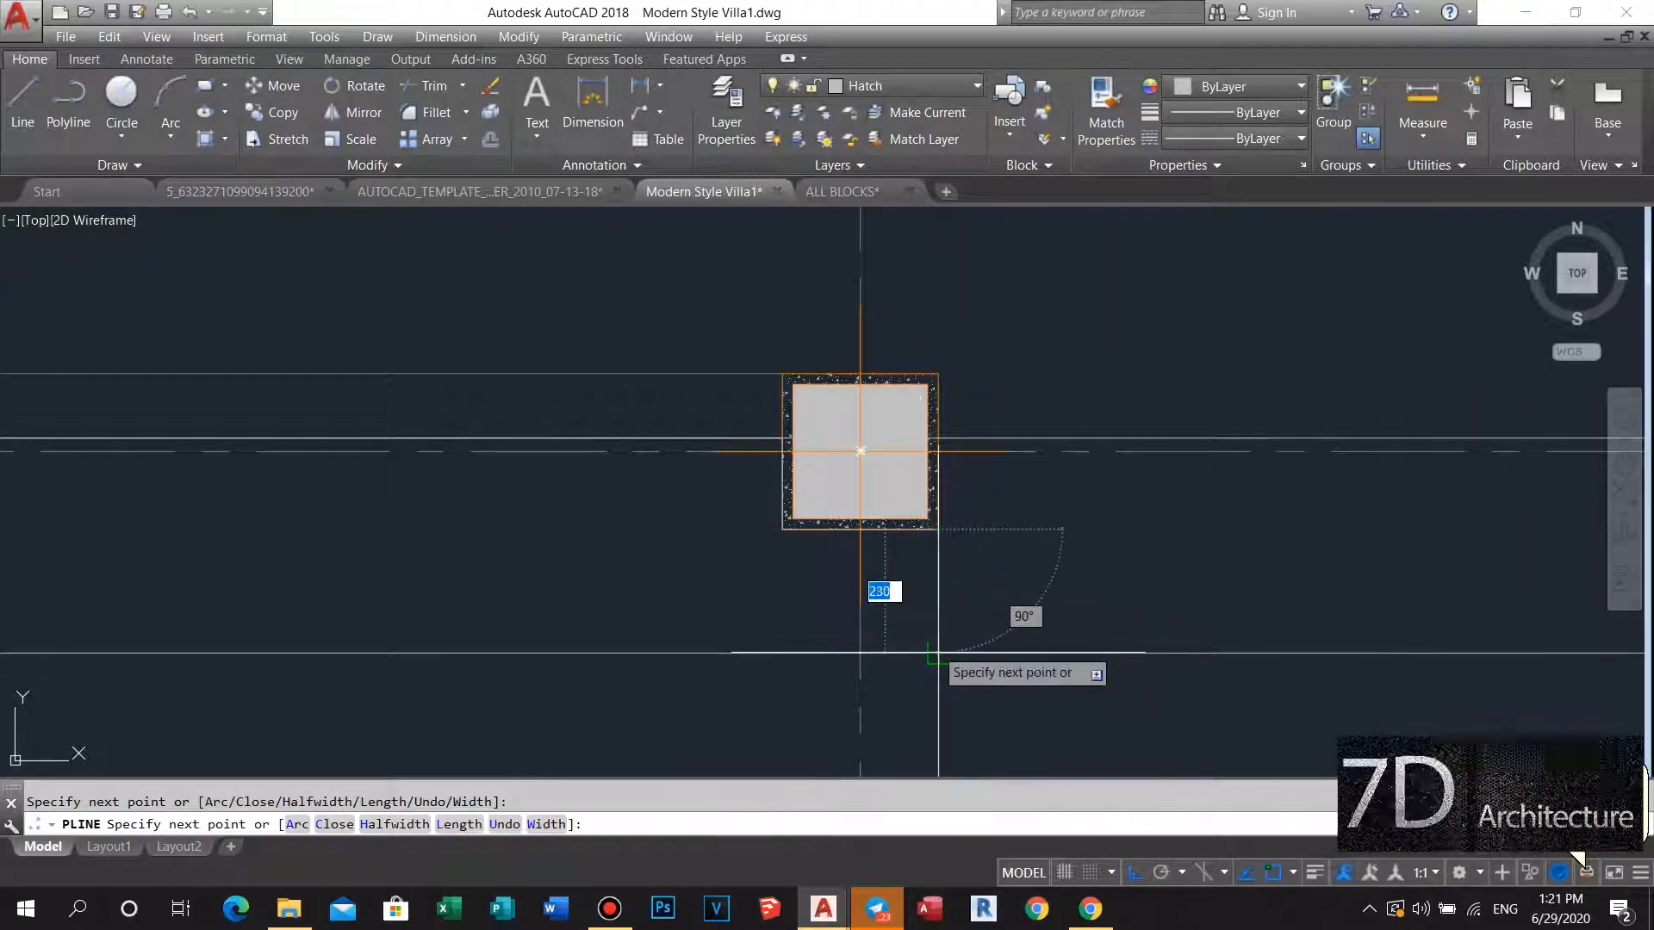
pyautogui.scroll(-8, 660, 595)
pyautogui.scroll(3, 942, 591)
pyautogui.scroll(5, 658, 566)
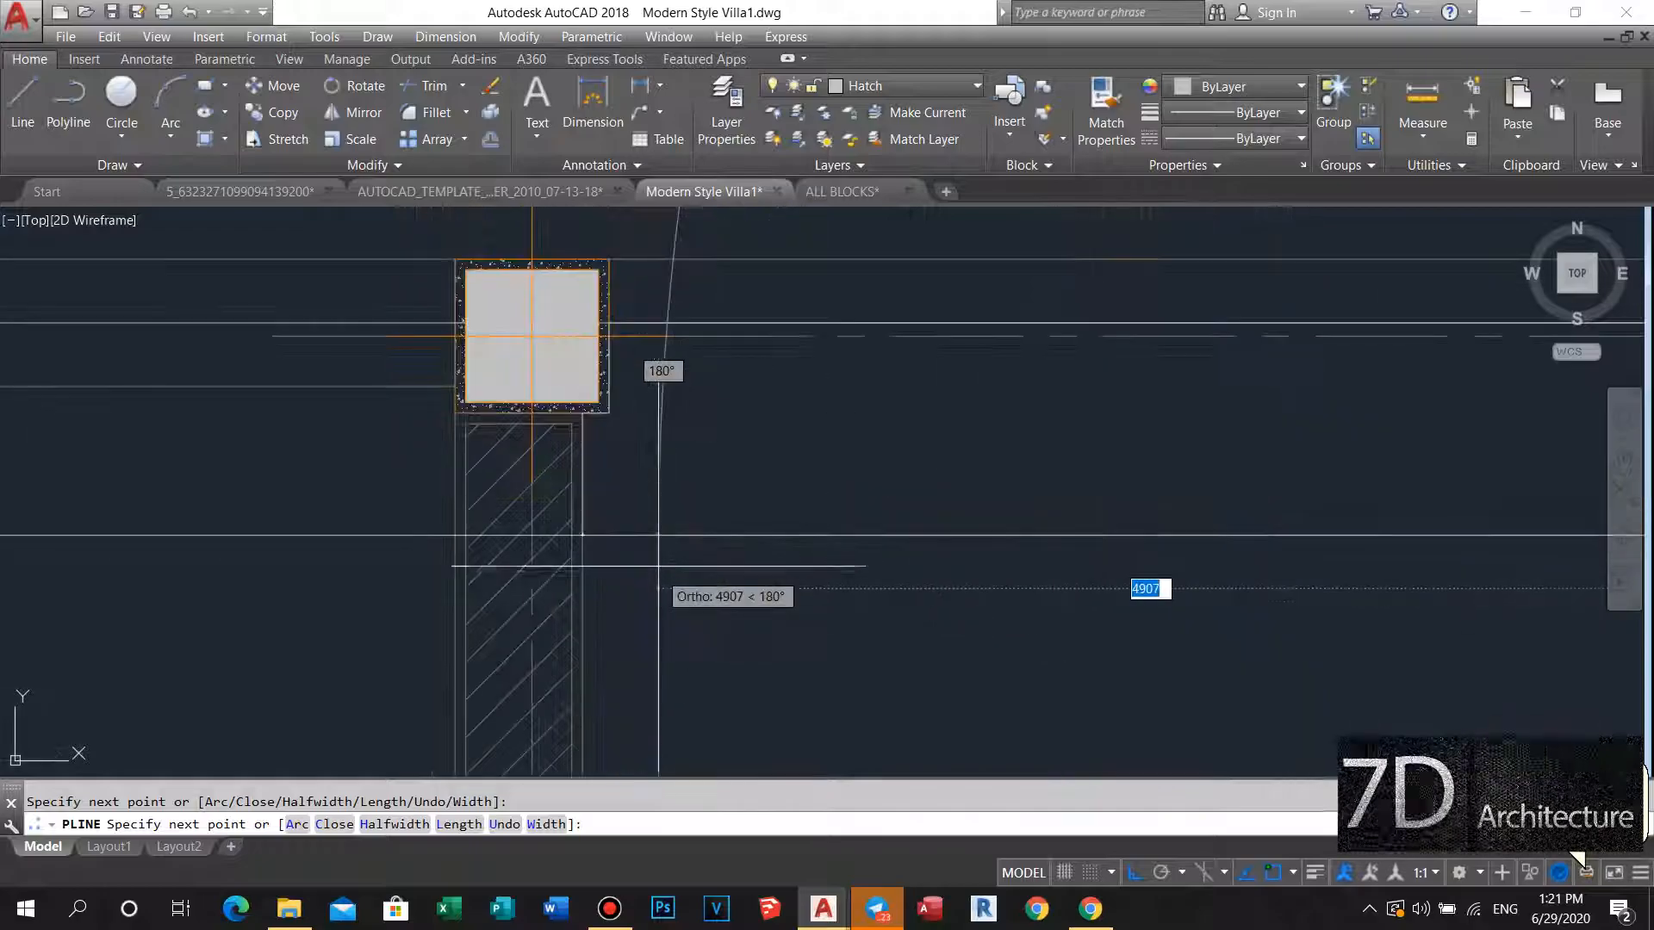
pyautogui.press('Escape')
pyautogui.press('Escape')
# Erase both horizontal construction lines used for the polyline outline below the bedroom.
pyautogui.scroll(-5, 572, 534)
pyautogui.moveTo(572, 533); pyautogui.dragTo(689, 510, button='middle')
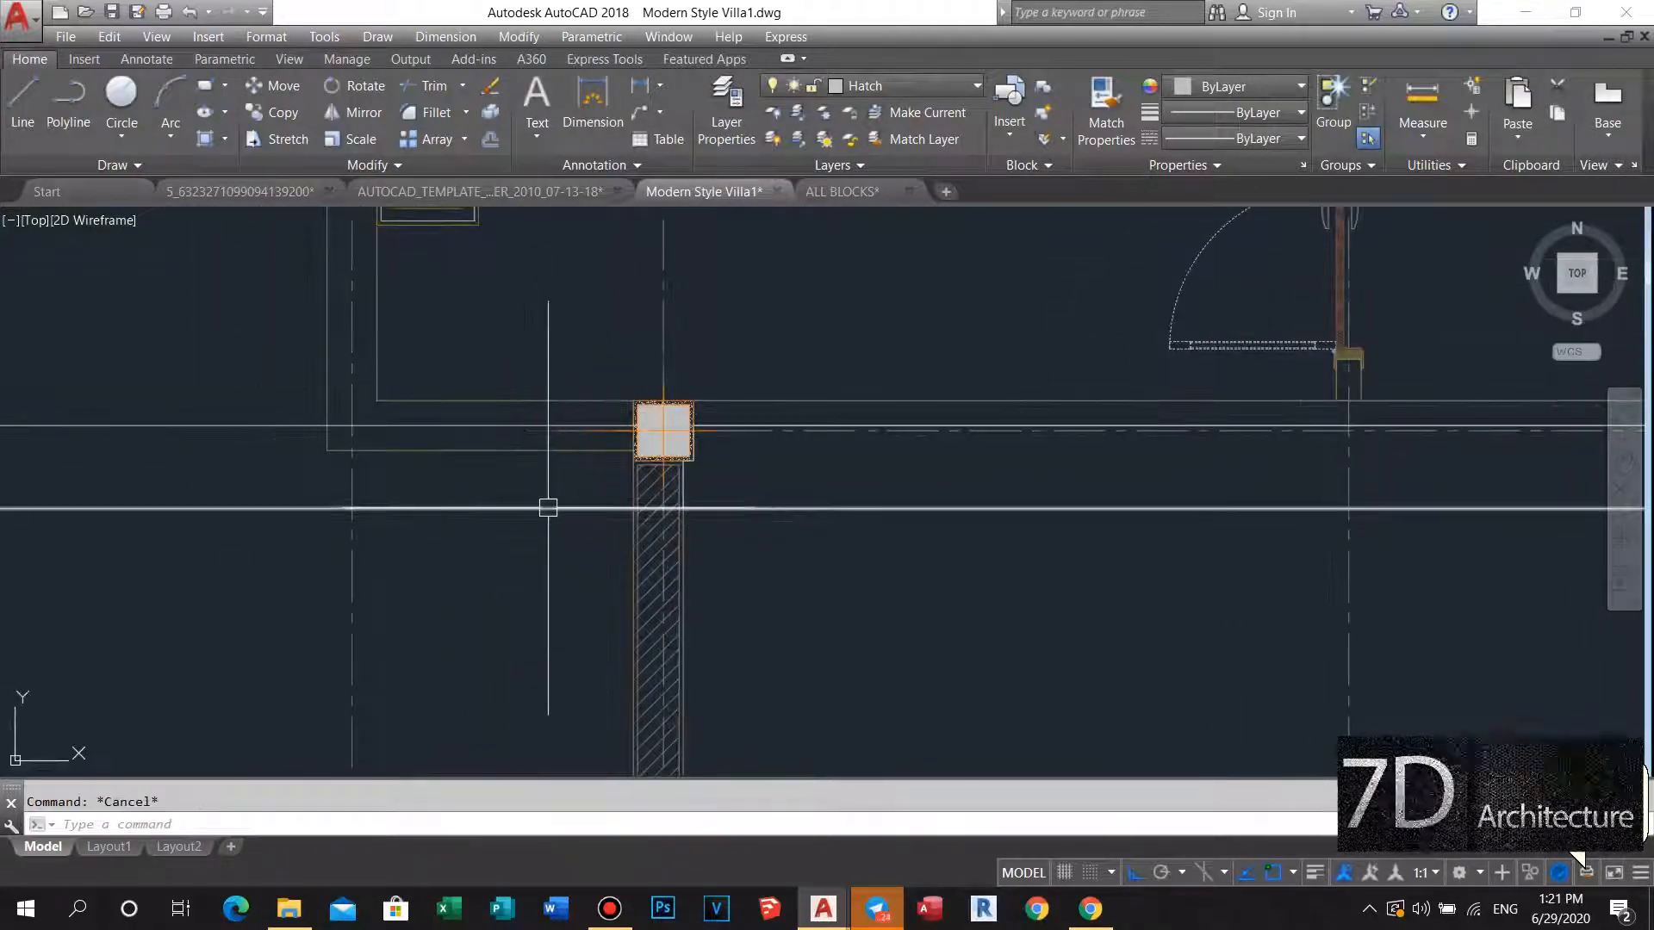
pyautogui.press('Escape')
pyautogui.scroll(-5, 547, 508)
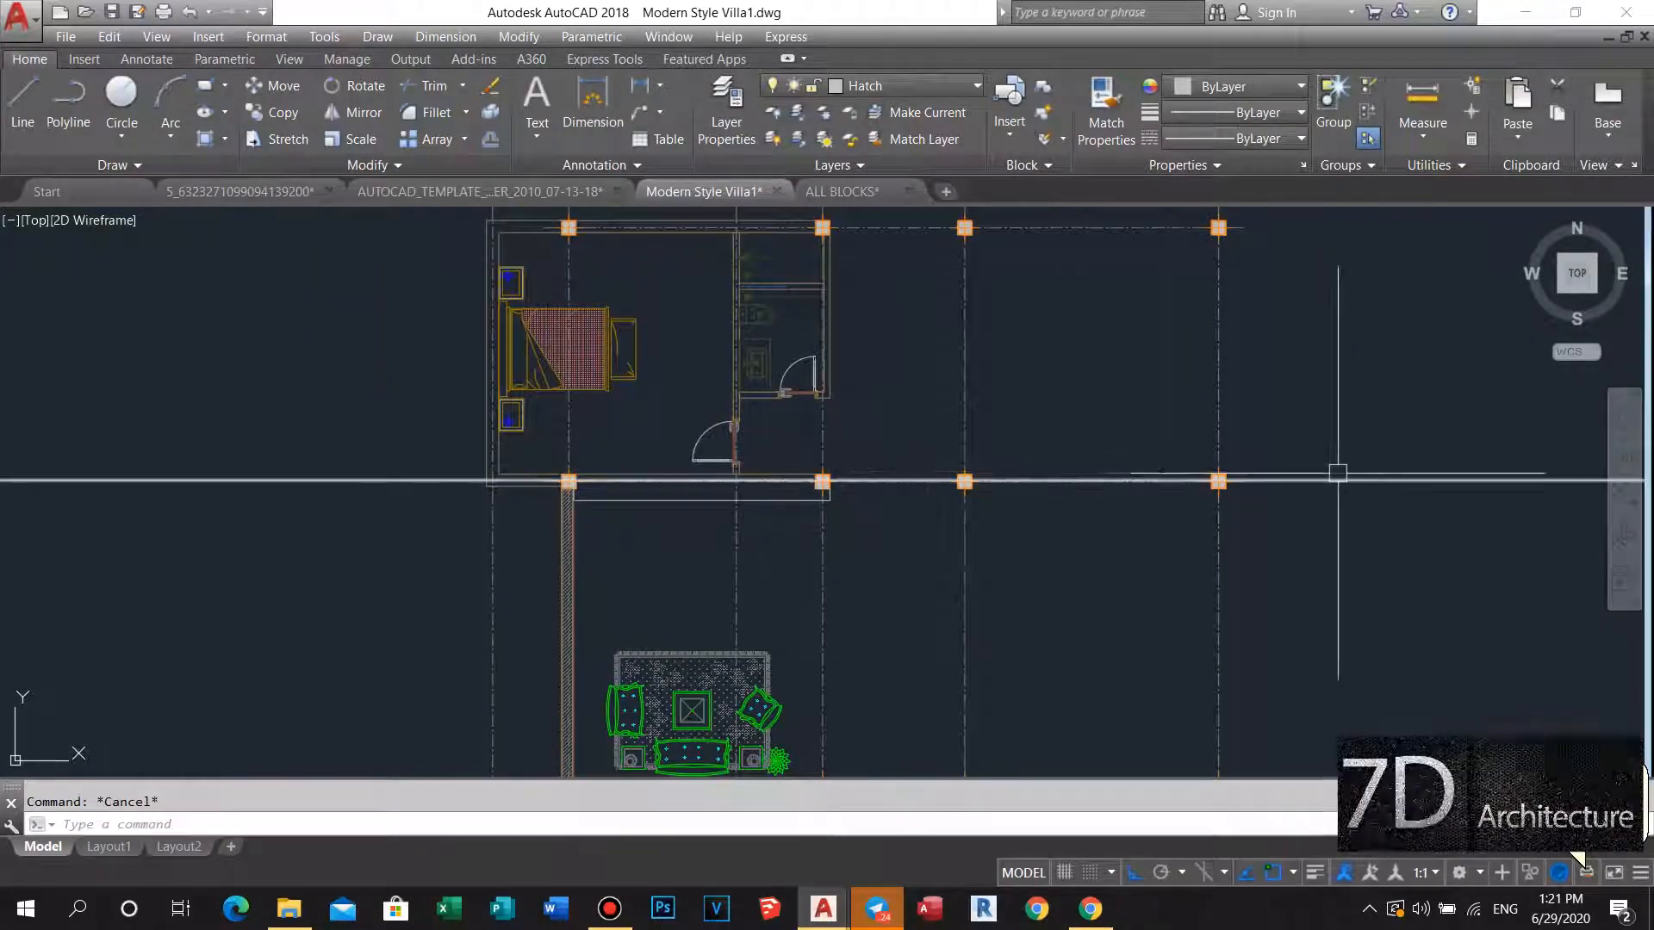
pyautogui.scroll(5, 677, 480)
pyautogui.moveTo(627, 472); pyautogui.dragTo(686, 447, button='middle')
pyautogui.moveTo(572, 454); pyautogui.dragTo(626, 437, button='middle')
pyautogui.scroll(-5, 594, 442)
pyautogui.scroll(2, 610, 442)
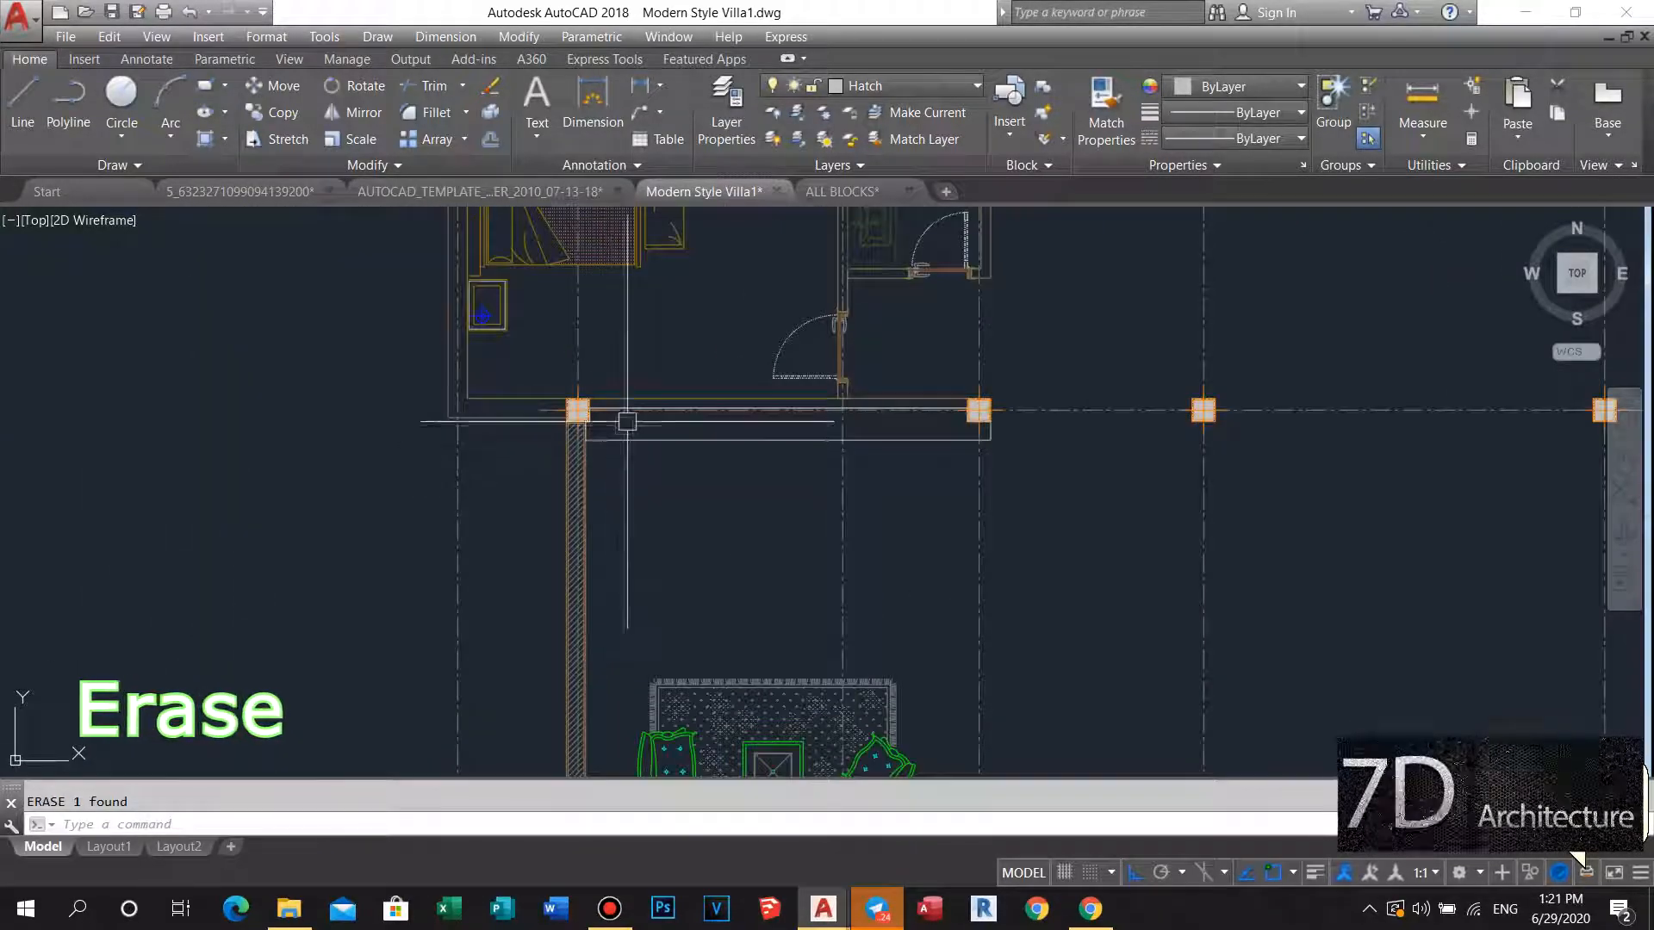
# Draw a horizontal construction line through the outline's lower left corner at the hatched wall.
pyautogui.scroll(-2, 655, 423)
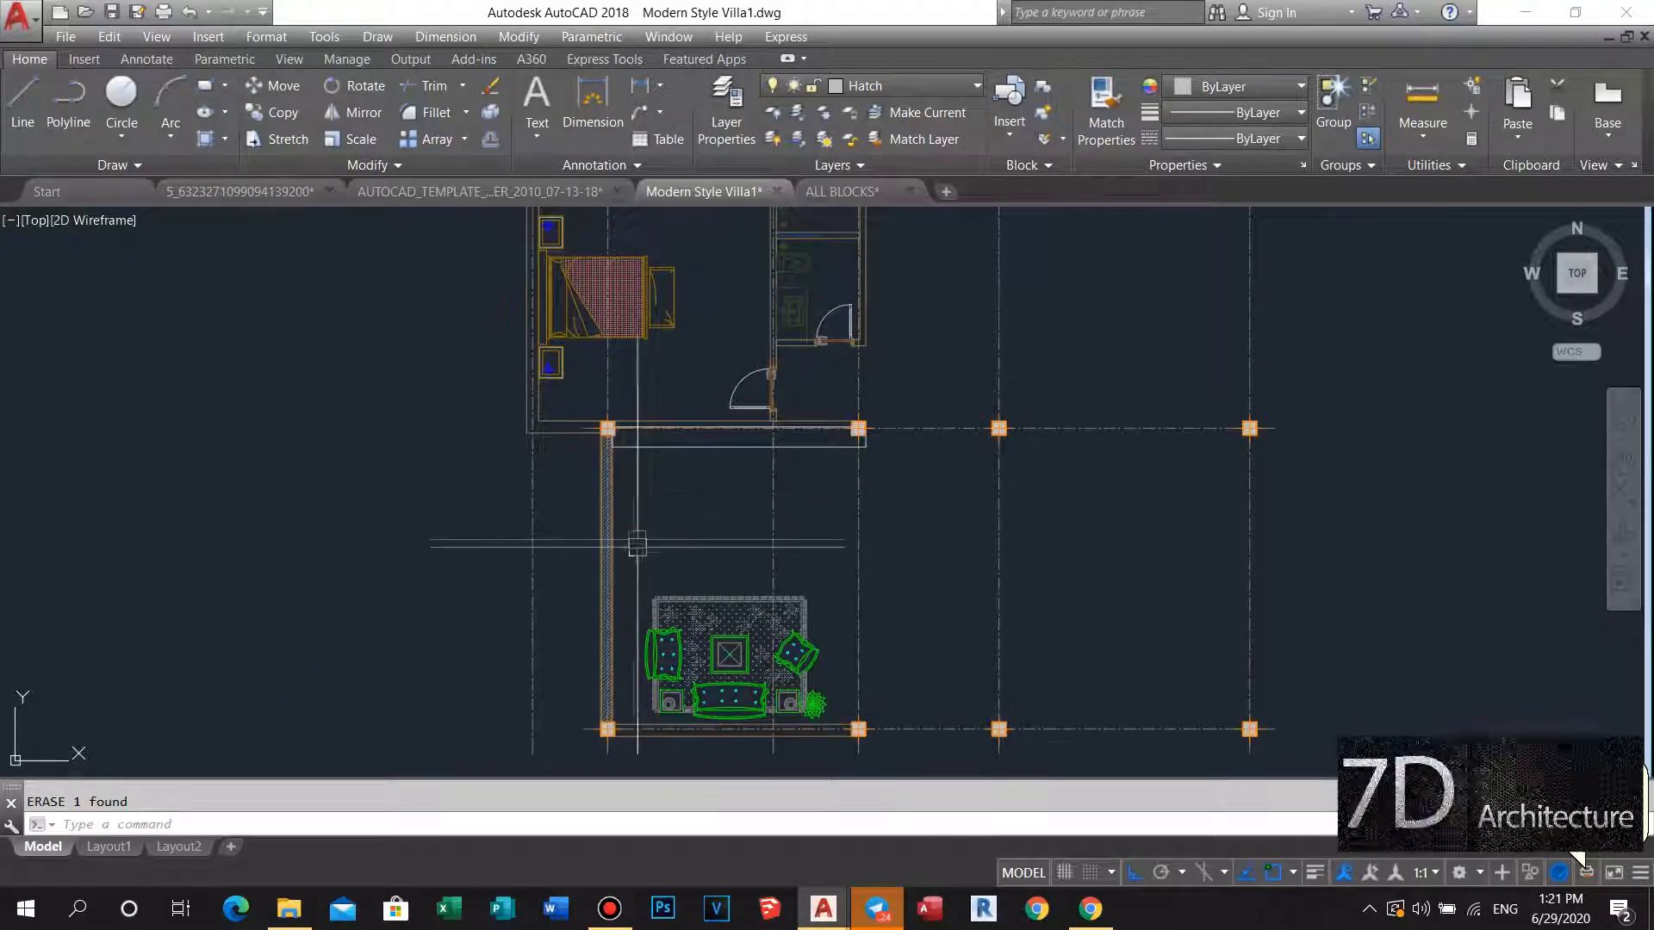
pyautogui.scroll(2, 622, 491)
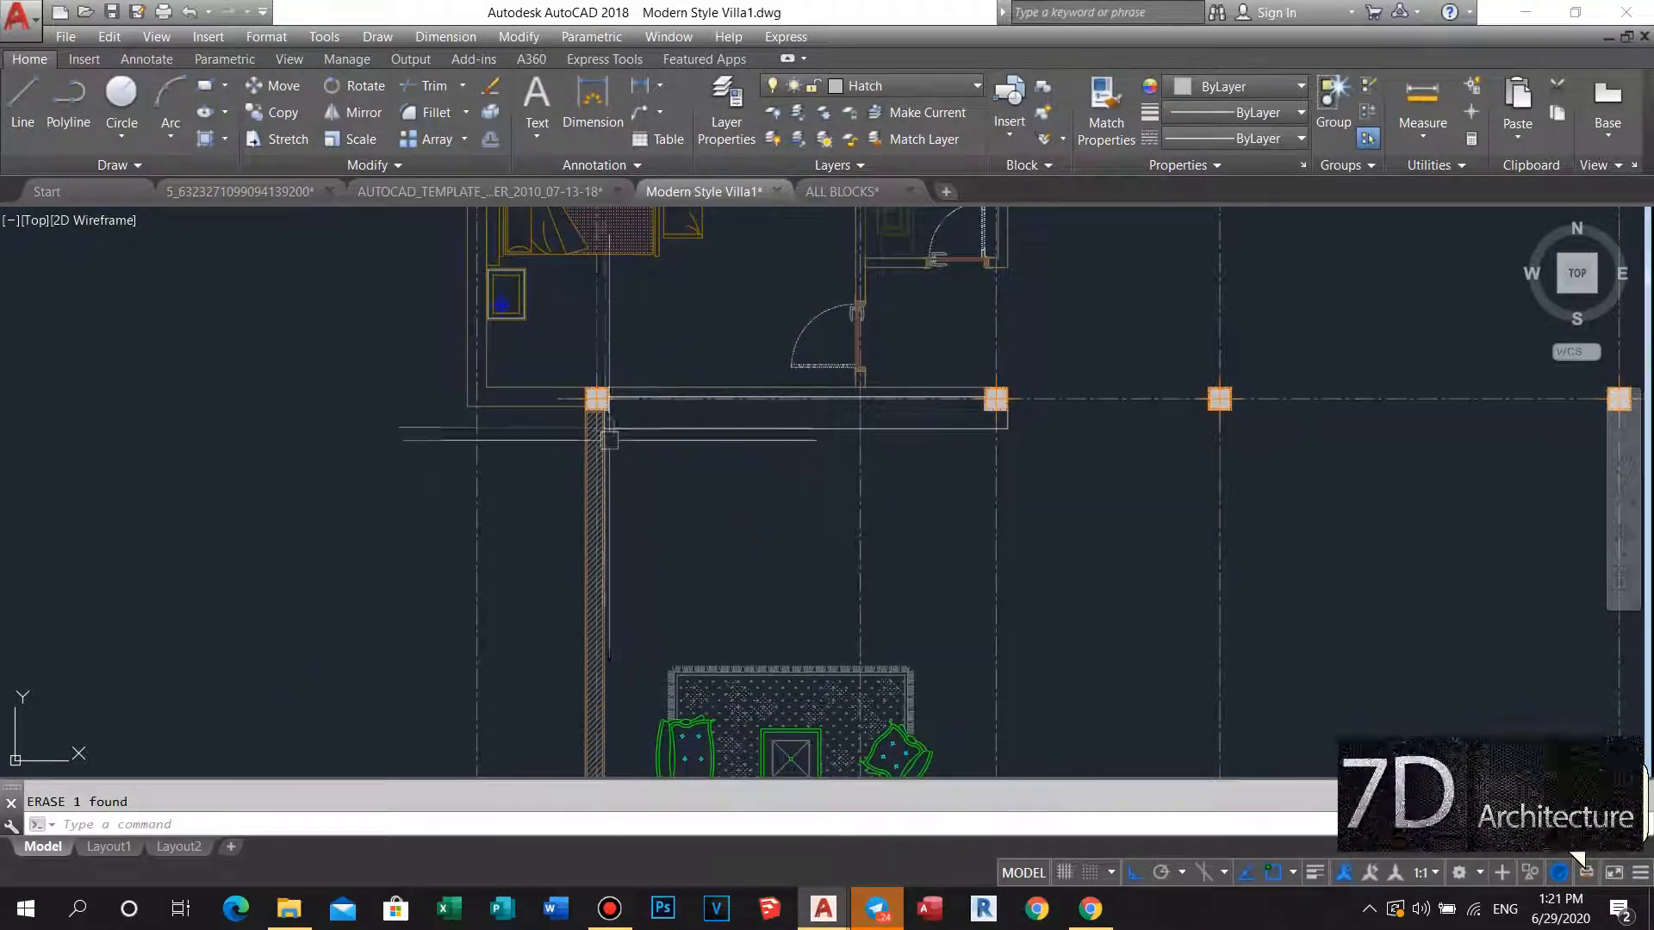
pyautogui.scroll(2, 606, 426)
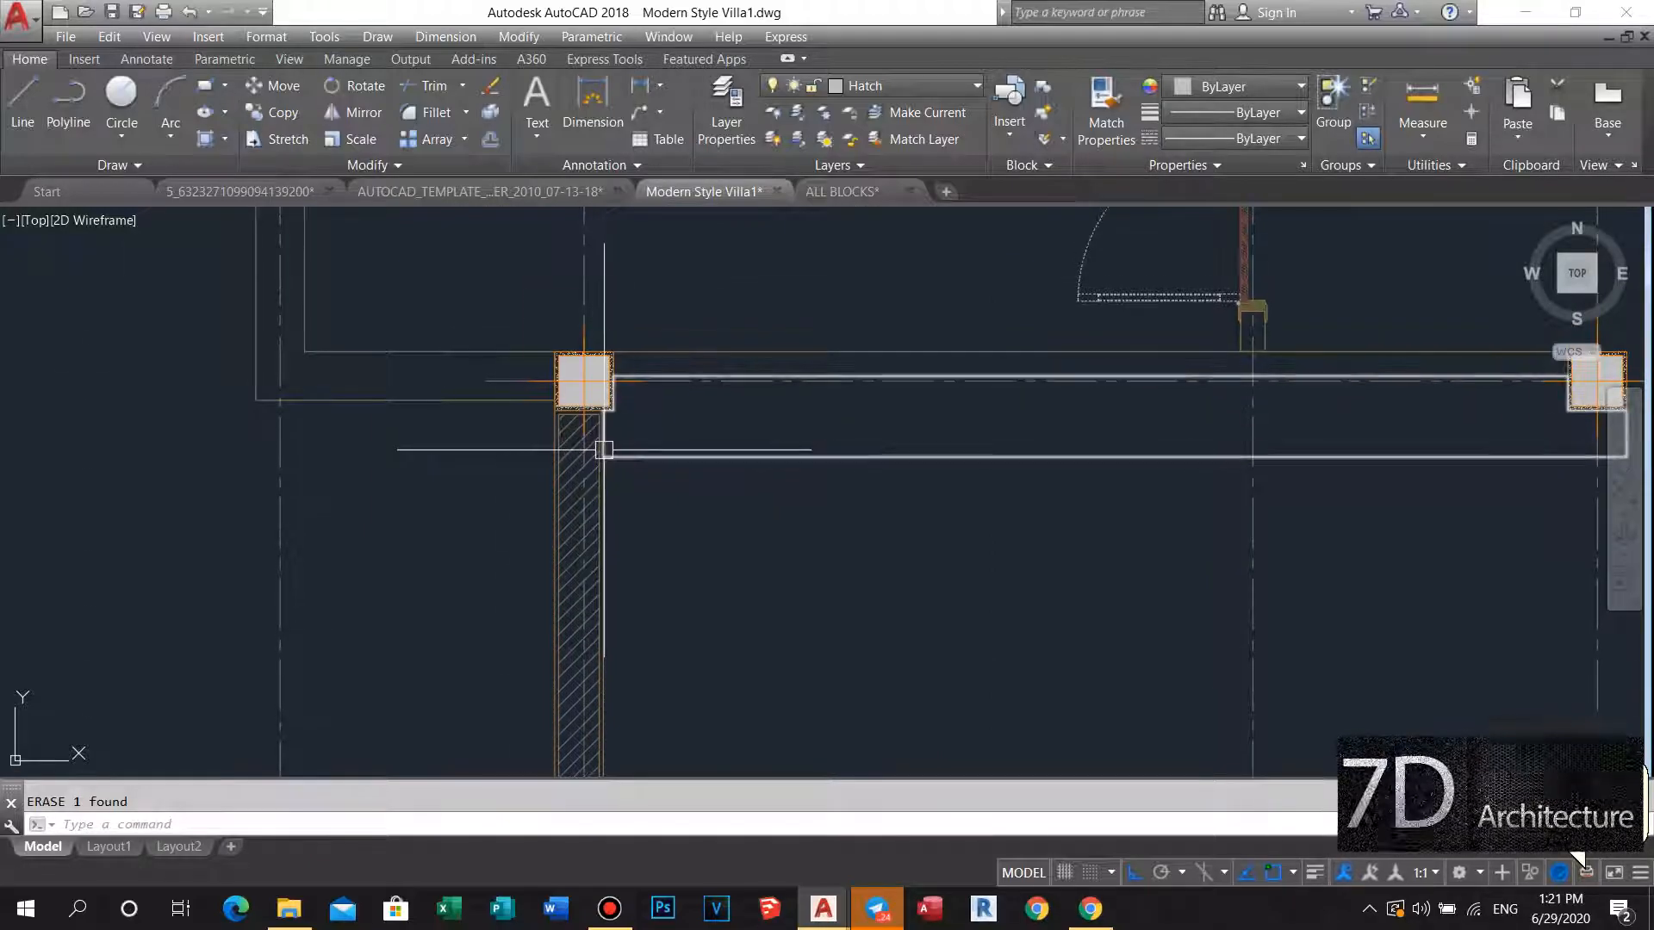
pyautogui.scroll(2, 605, 426)
pyautogui.press('Return')
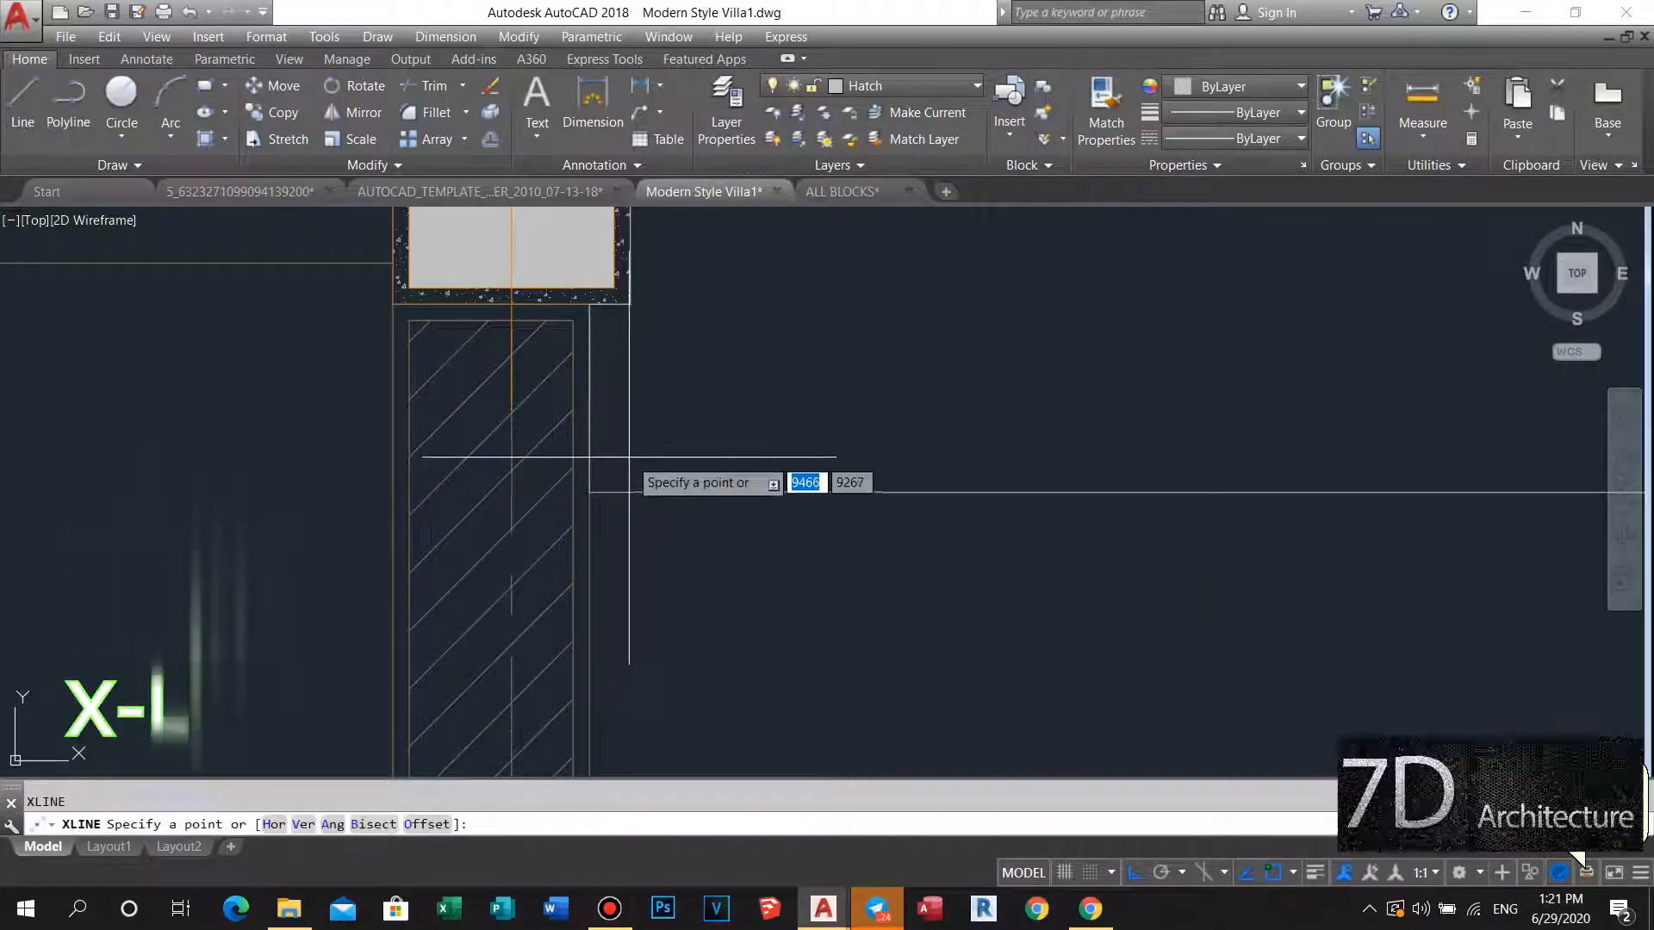
pyautogui.scroll(-2, 664, 432)
pyautogui.press('Escape')
# Measure the distance from the column's lower left corner to the horizontal construction line with a linear dimension.
pyautogui.moveTo(544, 429)
pyautogui.mouseDown(button='middle')
pyautogui.moveTo(590, 439)
pyautogui.moveTo(655, 367)
pyautogui.mouseUp(button='middle')
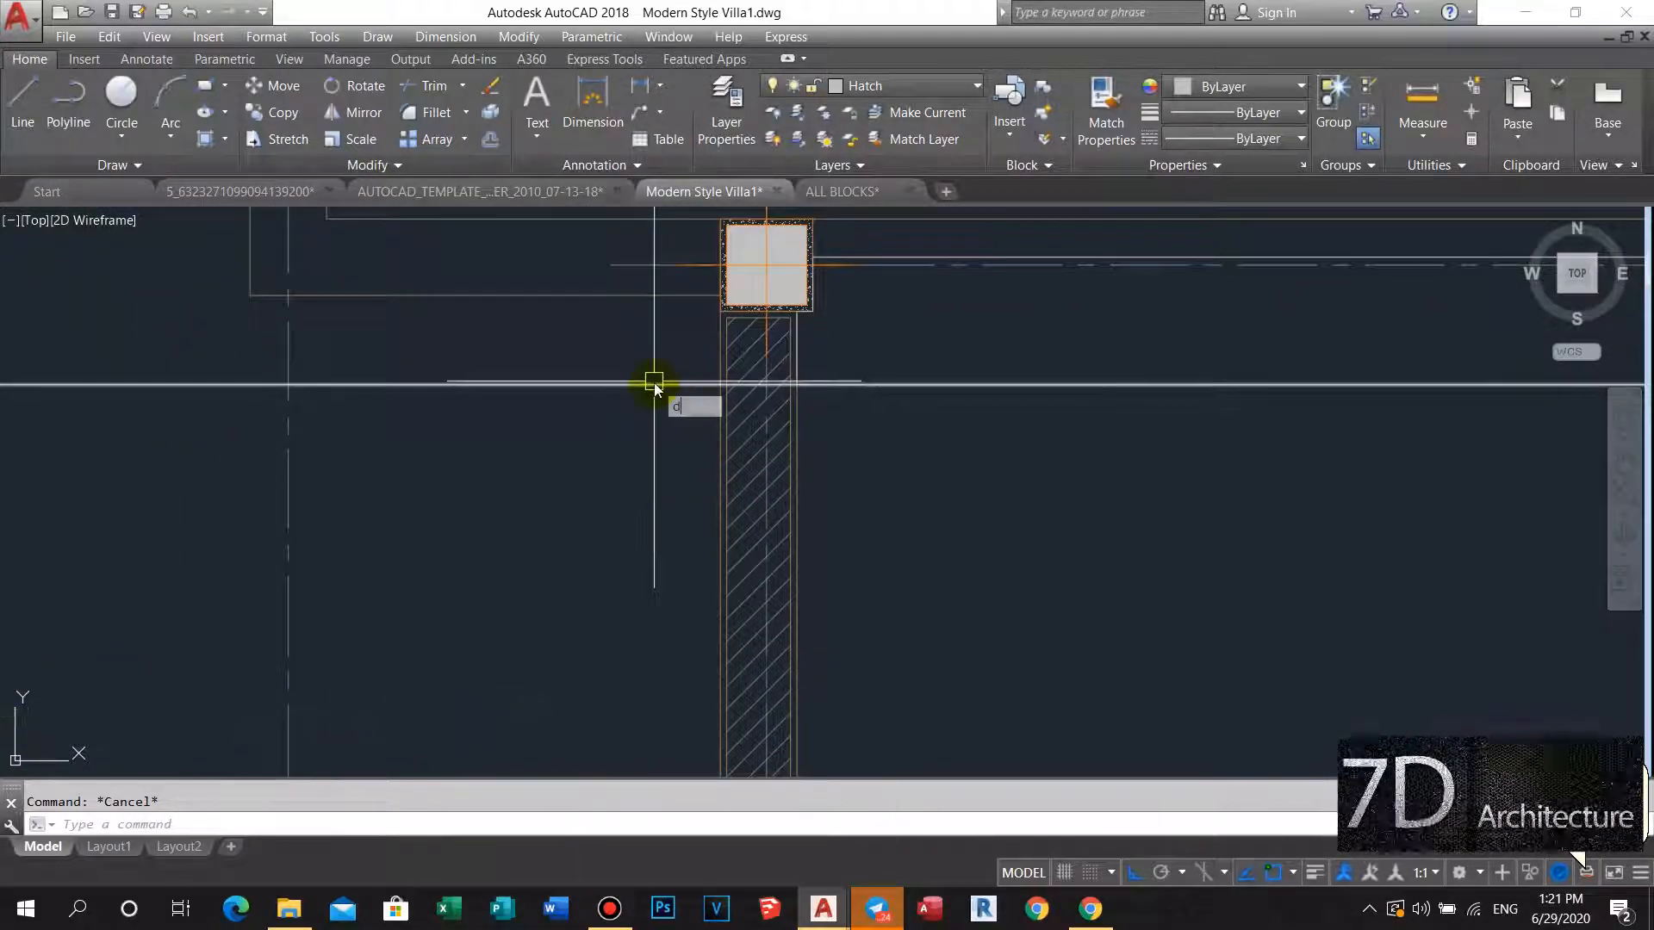
pyautogui.scroll(2, 680, 385)
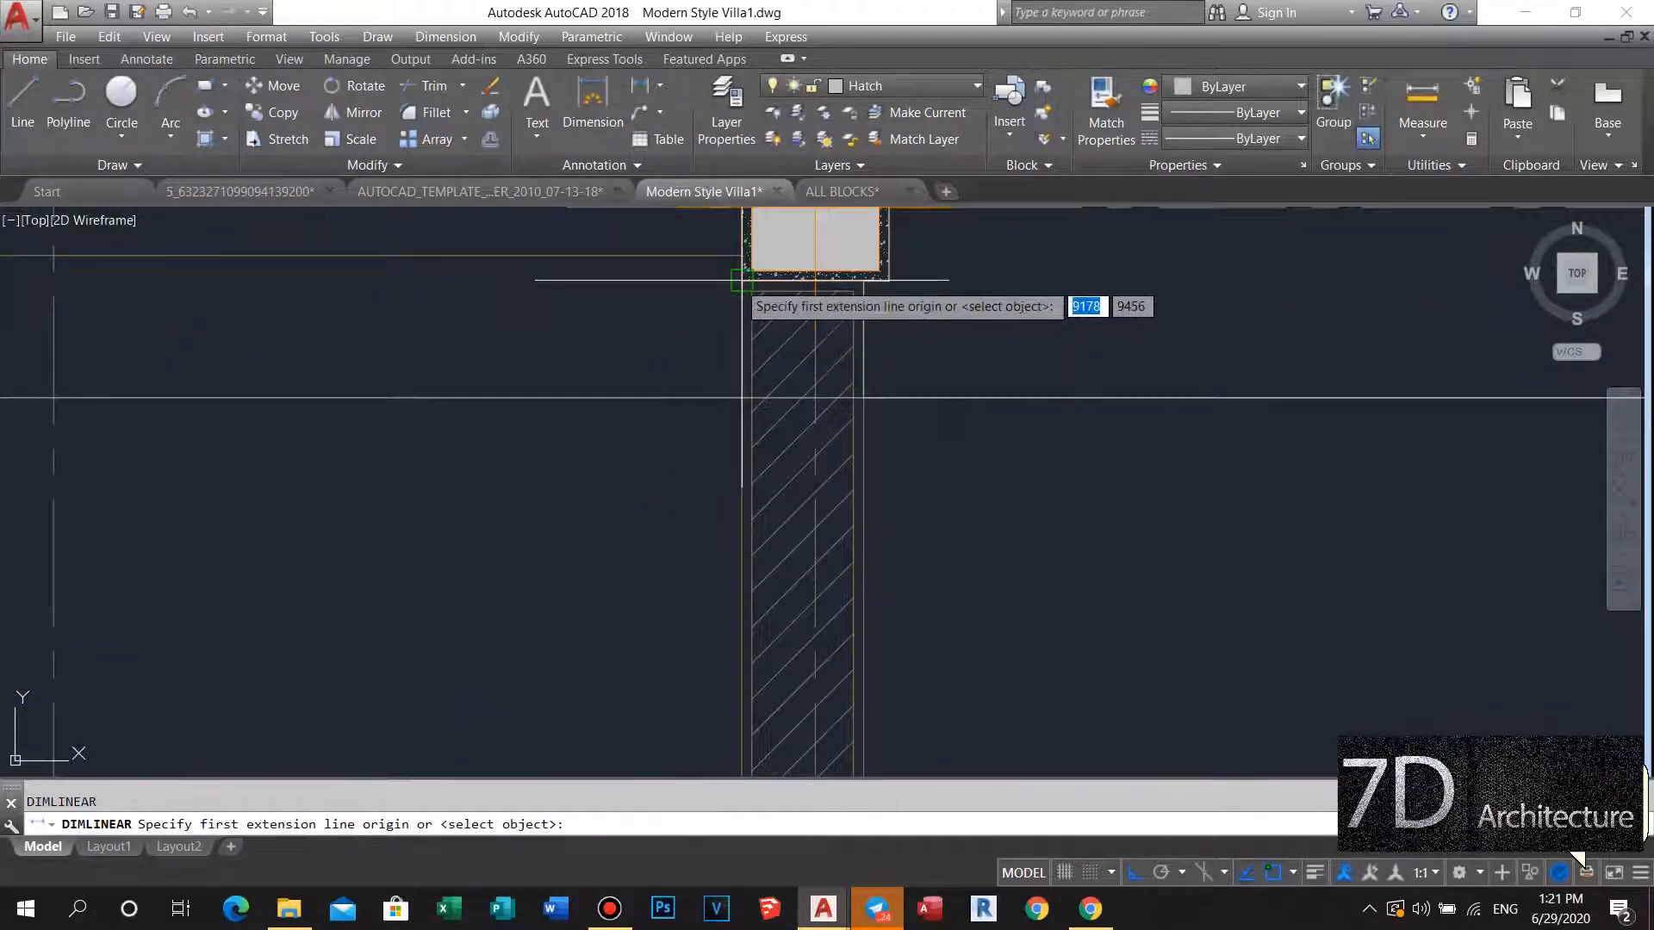
pyautogui.click(740, 398)
pyautogui.click(741, 398)
pyautogui.press('Escape')
# Stretch the upper edge of the wall hatch and its inner outline up to the column's lower face.
pyautogui.scroll(5, 770, 343)
pyautogui.click(823, 306)
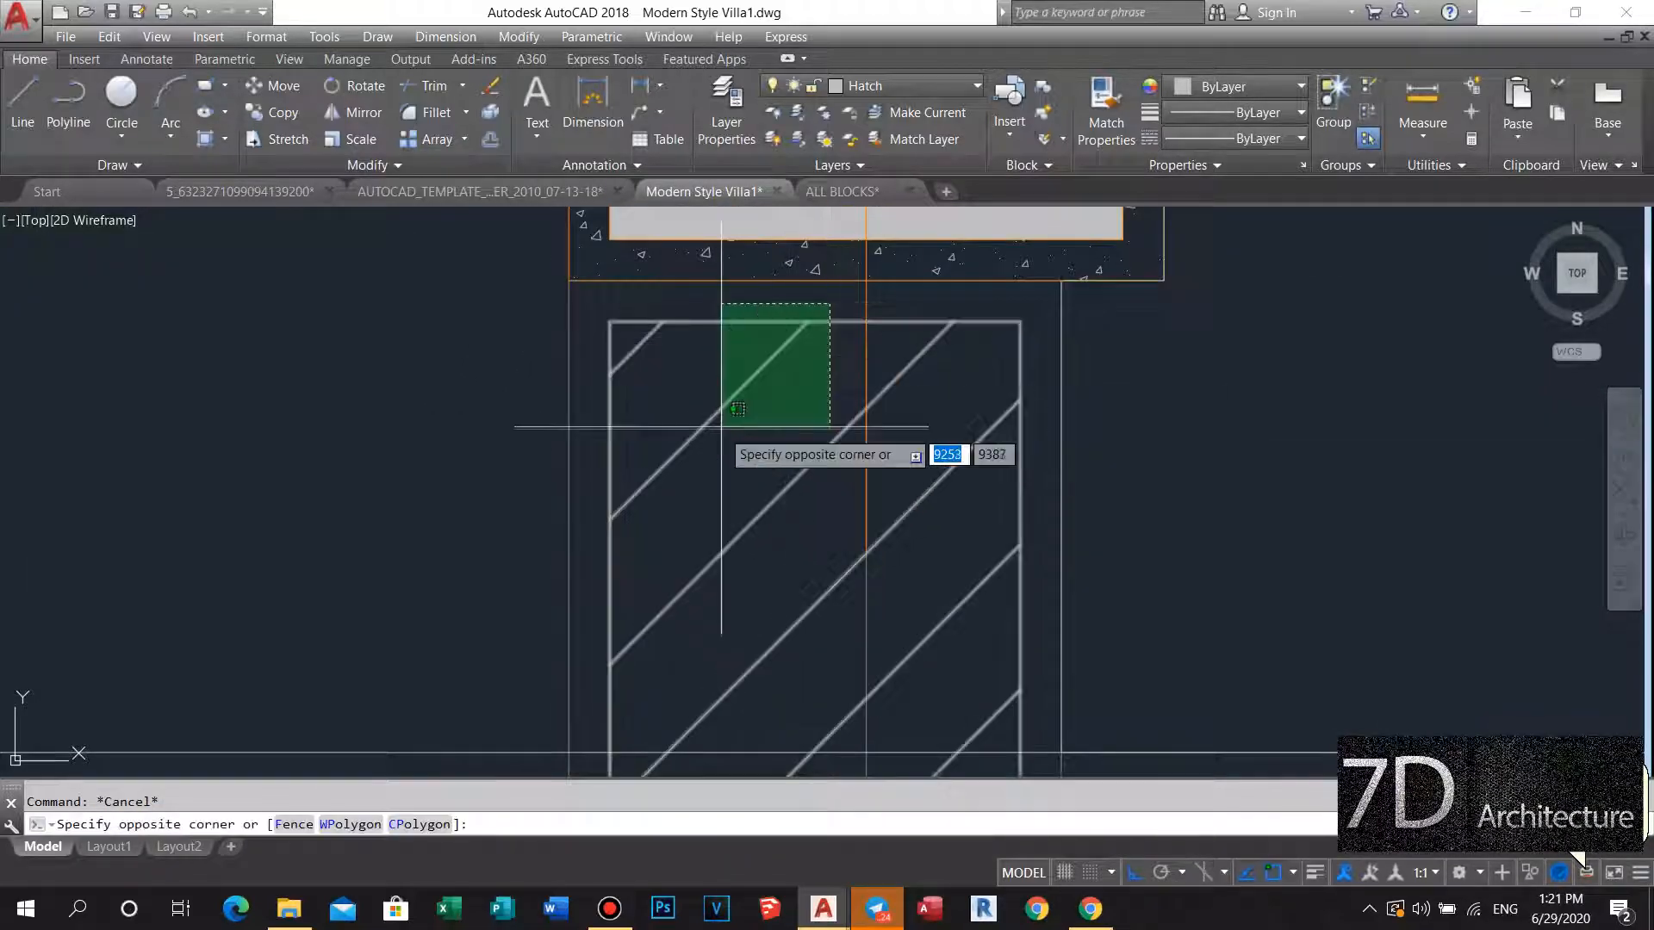
pyautogui.click(801, 339)
pyautogui.click(814, 323)
pyautogui.press('Escape')
pyautogui.press('Escape')
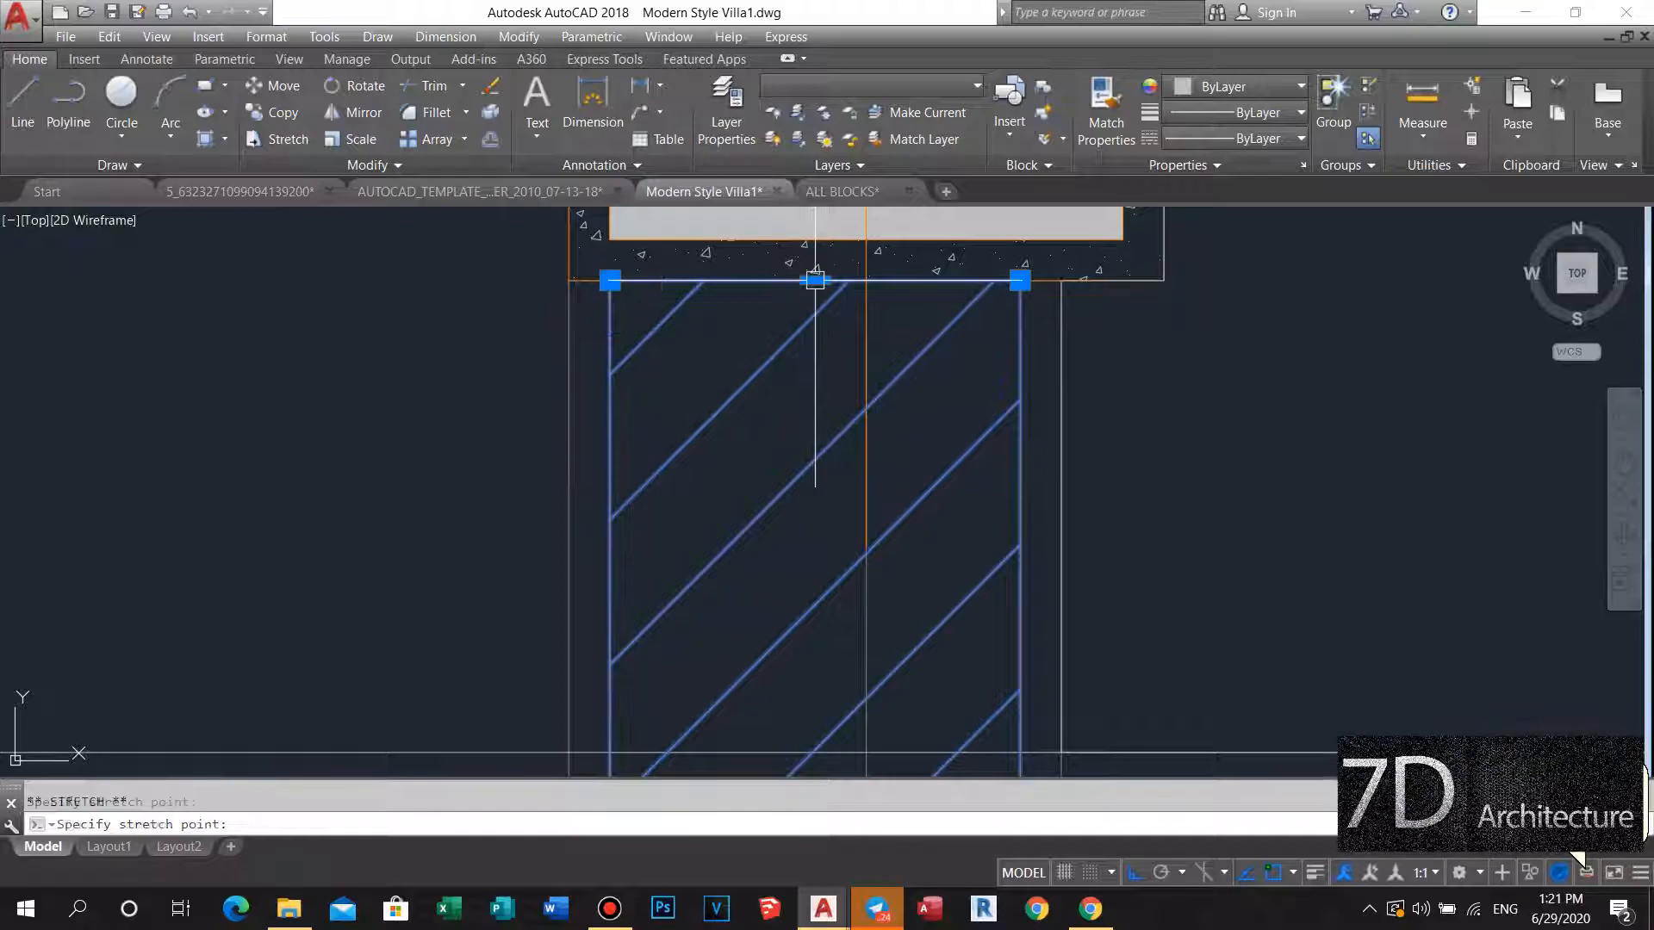
# Draw a horizontal construction line through the column's lower left corner.
pyautogui.scroll(-4, 646, 488)
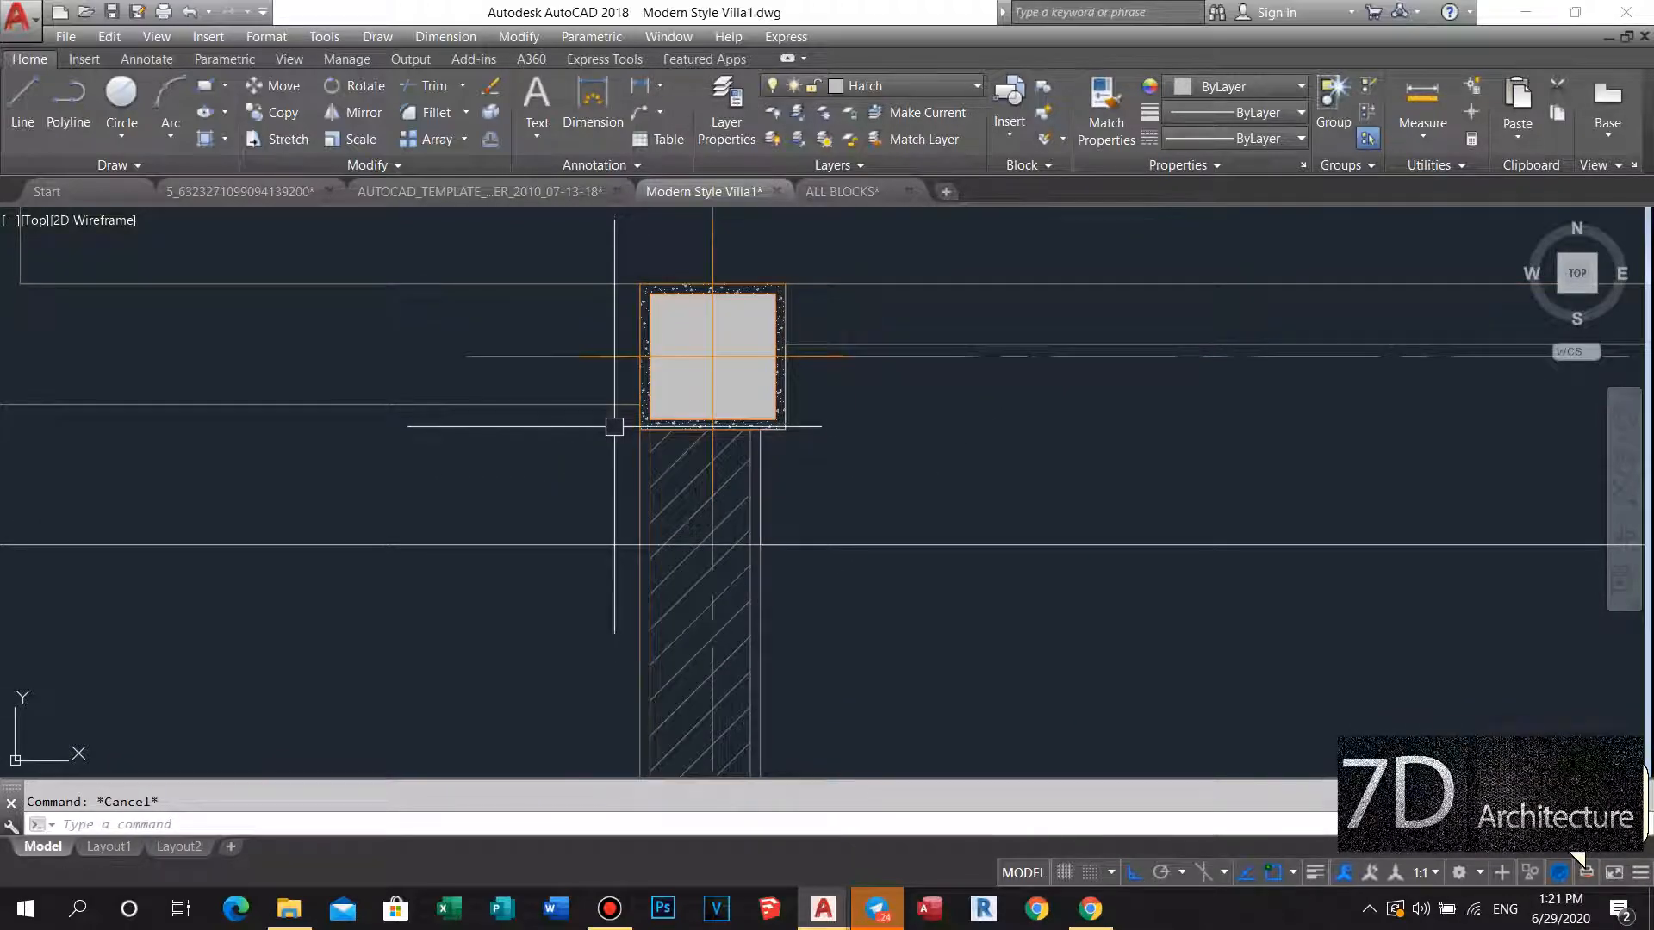
pyautogui.press('Return')
pyautogui.scroll(5, 615, 405)
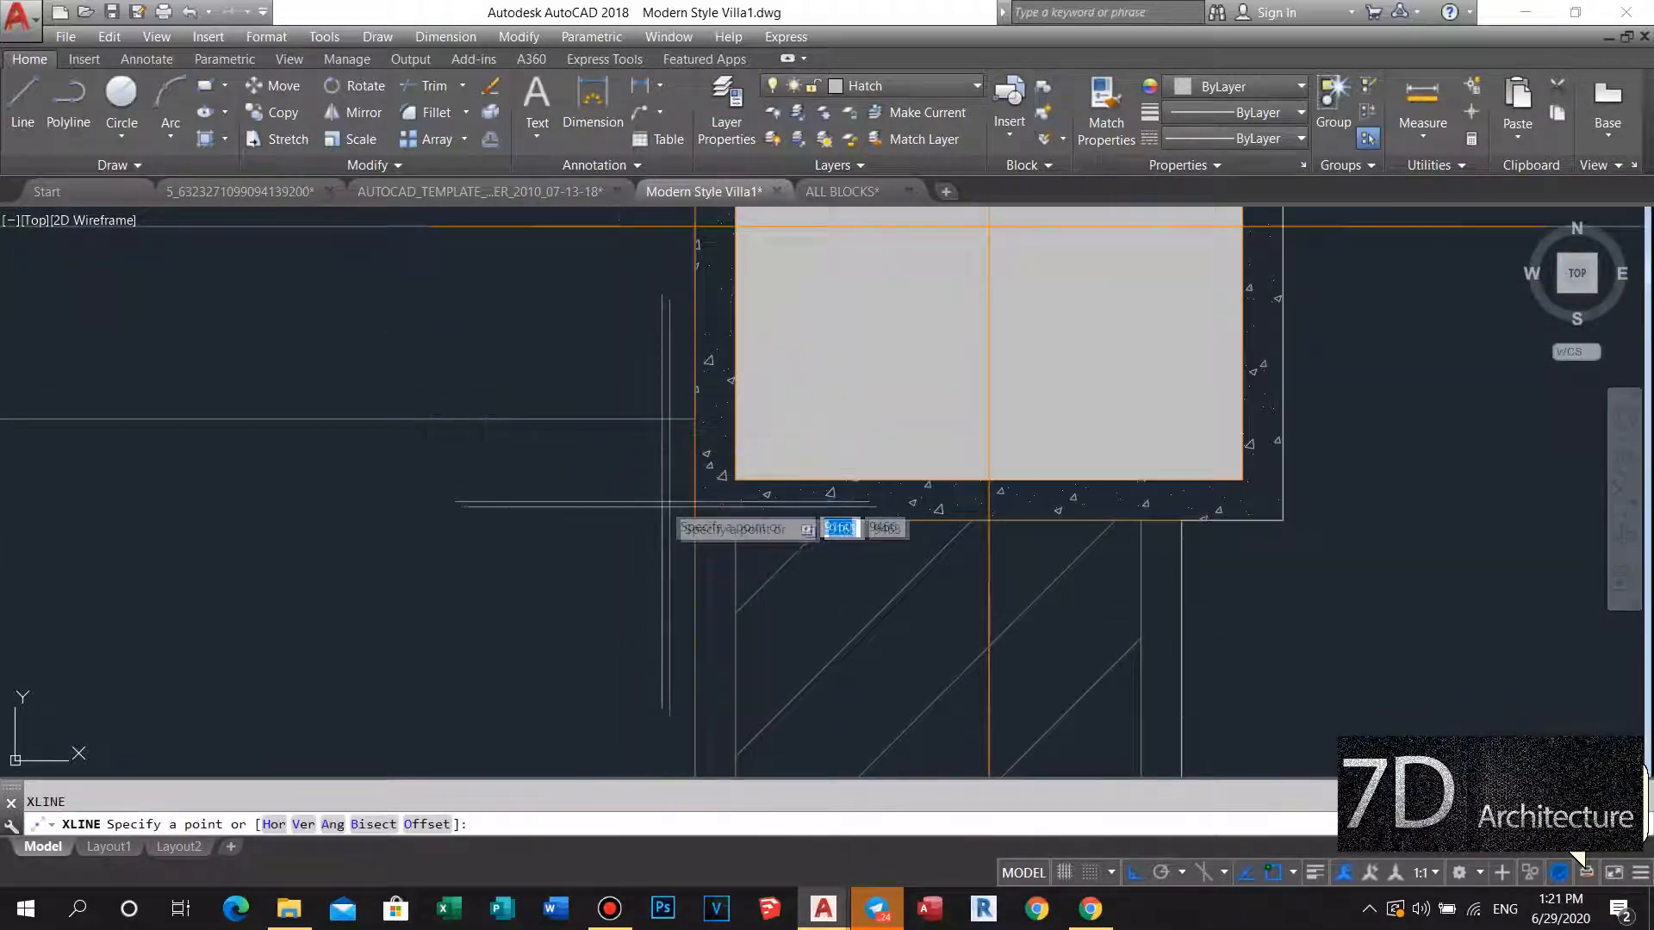
pyautogui.click(695, 520)
pyautogui.scroll(-5, 559, 517)
pyautogui.press('Escape')
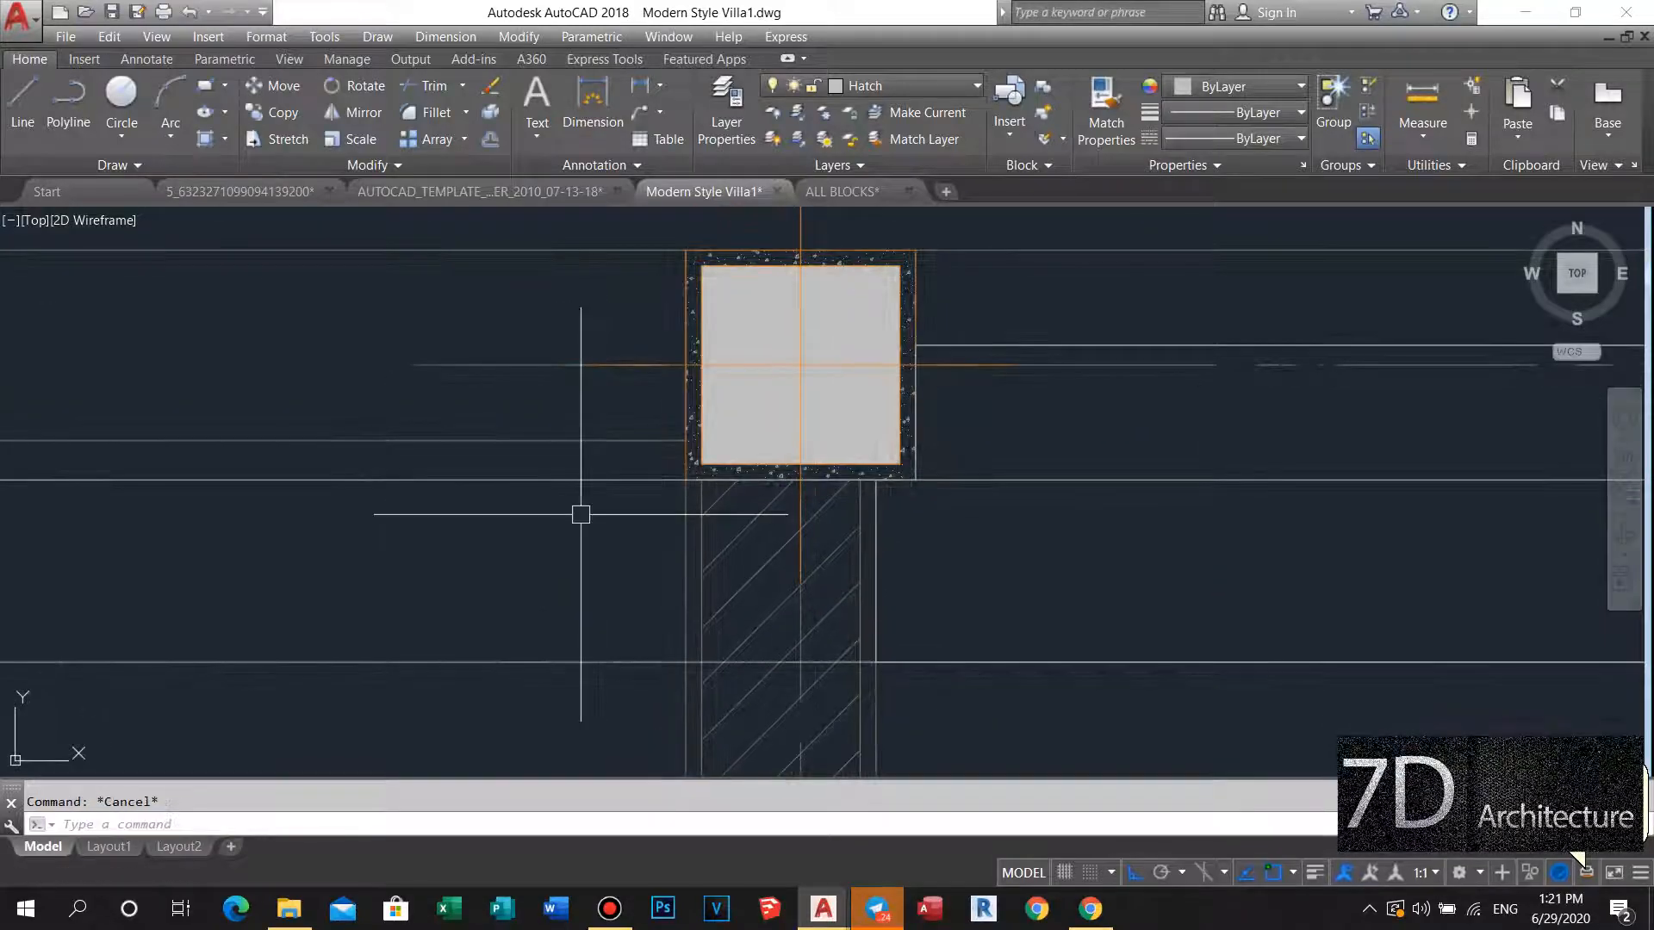
# Offset the construction line at the column's lower face downward by 300.
pyautogui.press('Return')
pyautogui.click(445, 594)
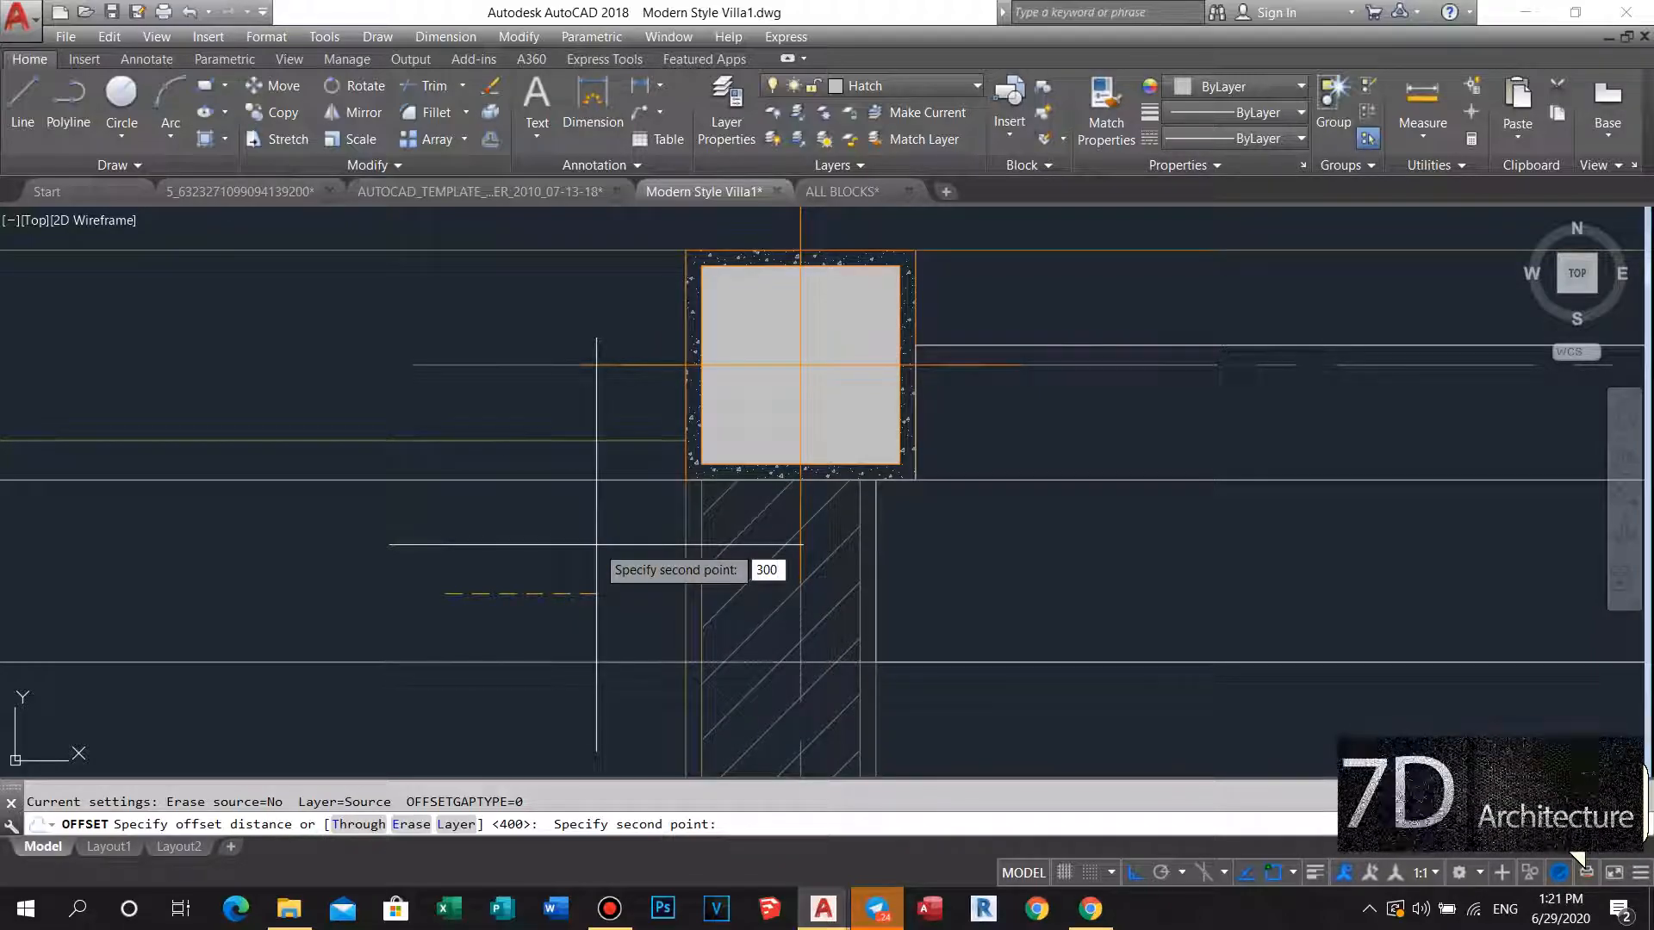
pyautogui.click(629, 479)
pyautogui.click(612, 551)
pyautogui.scroll(-3, 620, 499)
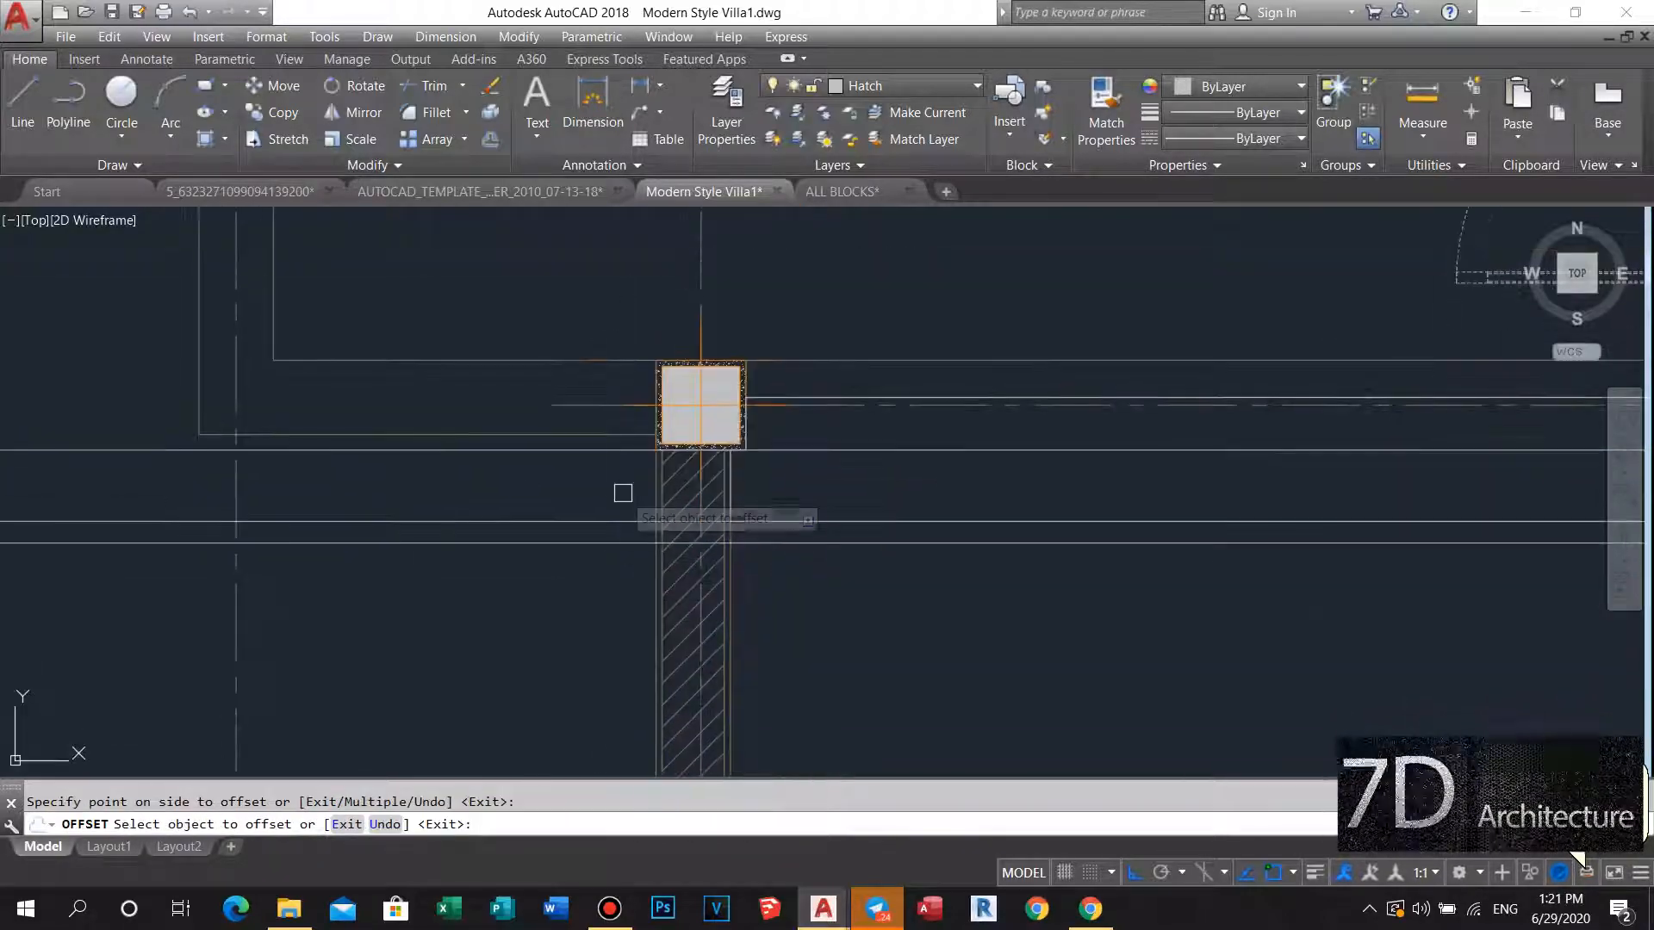
pyautogui.press('Escape')
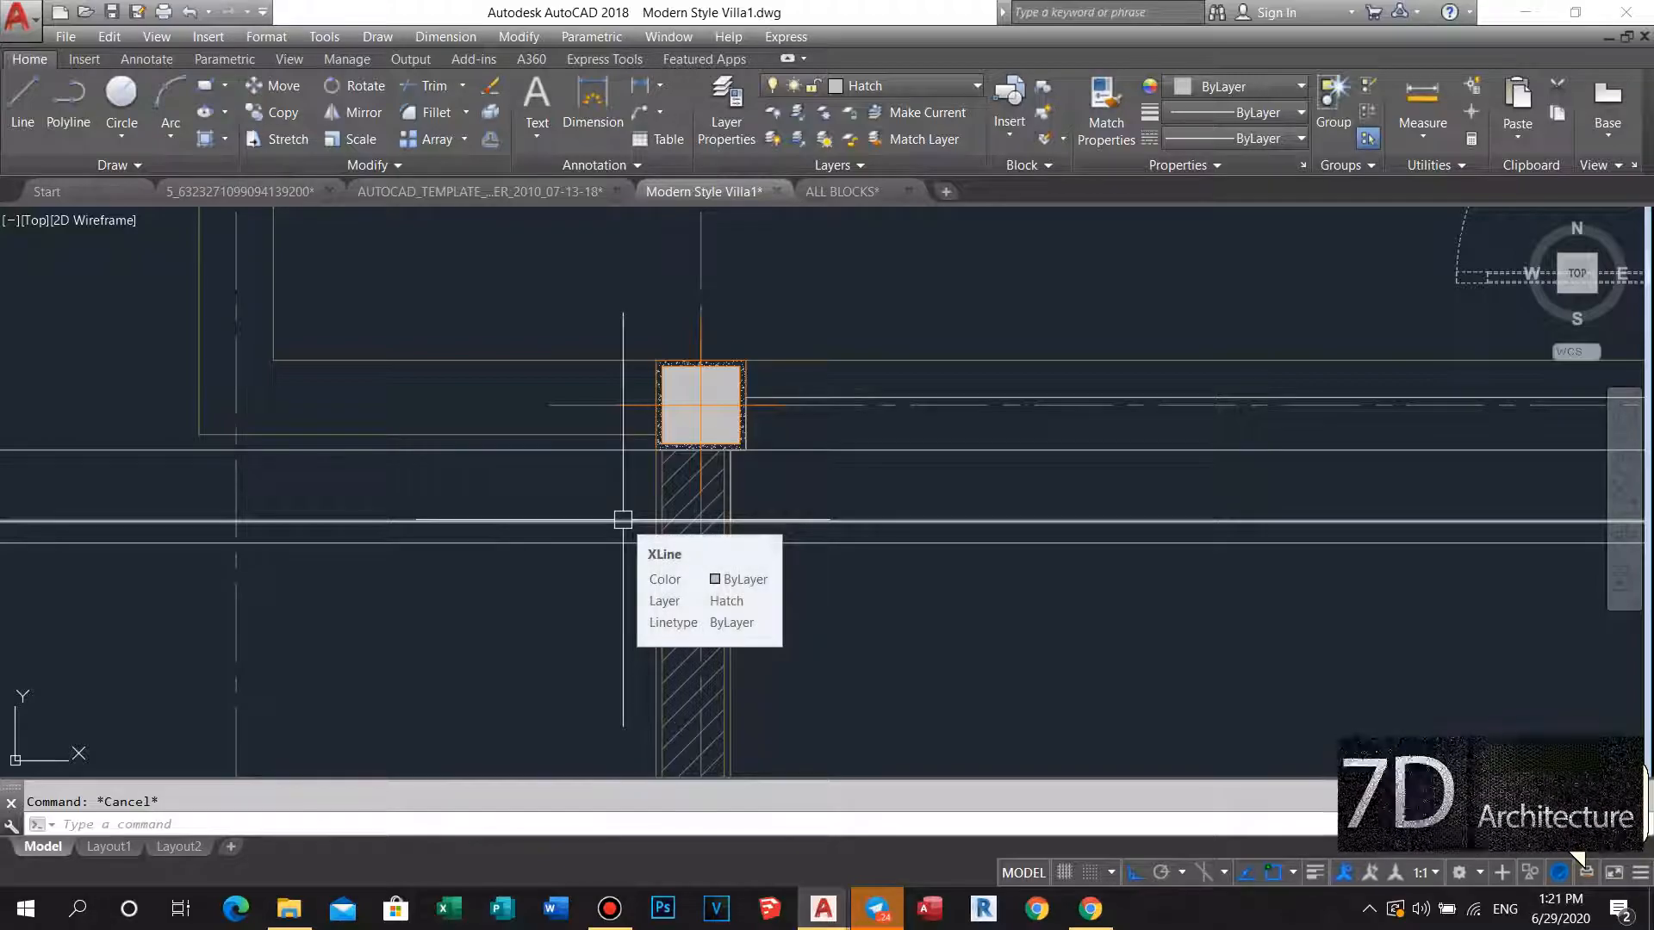
# Erase the offset construction line and the older one through the outline's lower left corner.
pyautogui.scroll(2, 620, 497)
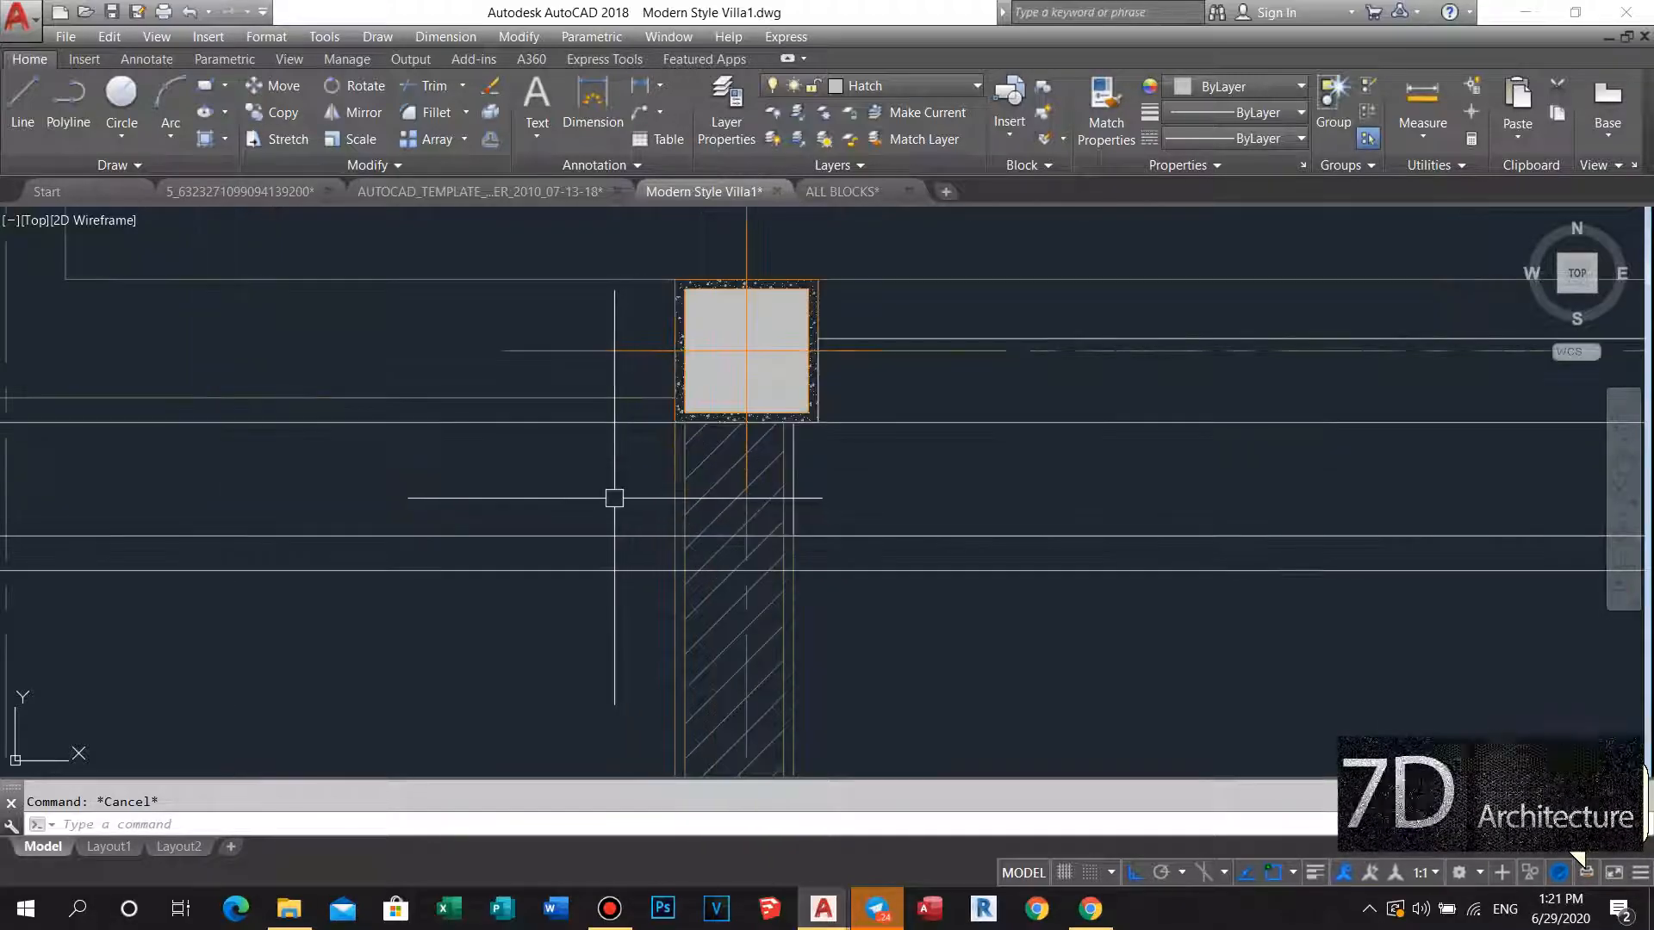
pyautogui.click(610, 534)
pyautogui.write('e')
pyautogui.press('space')
pyautogui.moveTo(561, 465); pyautogui.dragTo(561, 475, button='middle')
pyautogui.press('Escape')
pyautogui.click(594, 546)
pyautogui.click(556, 598)
pyautogui.write('e')
pyautogui.press('space')
# Offset the construction line at the column's lower face downward by 400.
pyautogui.write('o')
pyautogui.press('space')
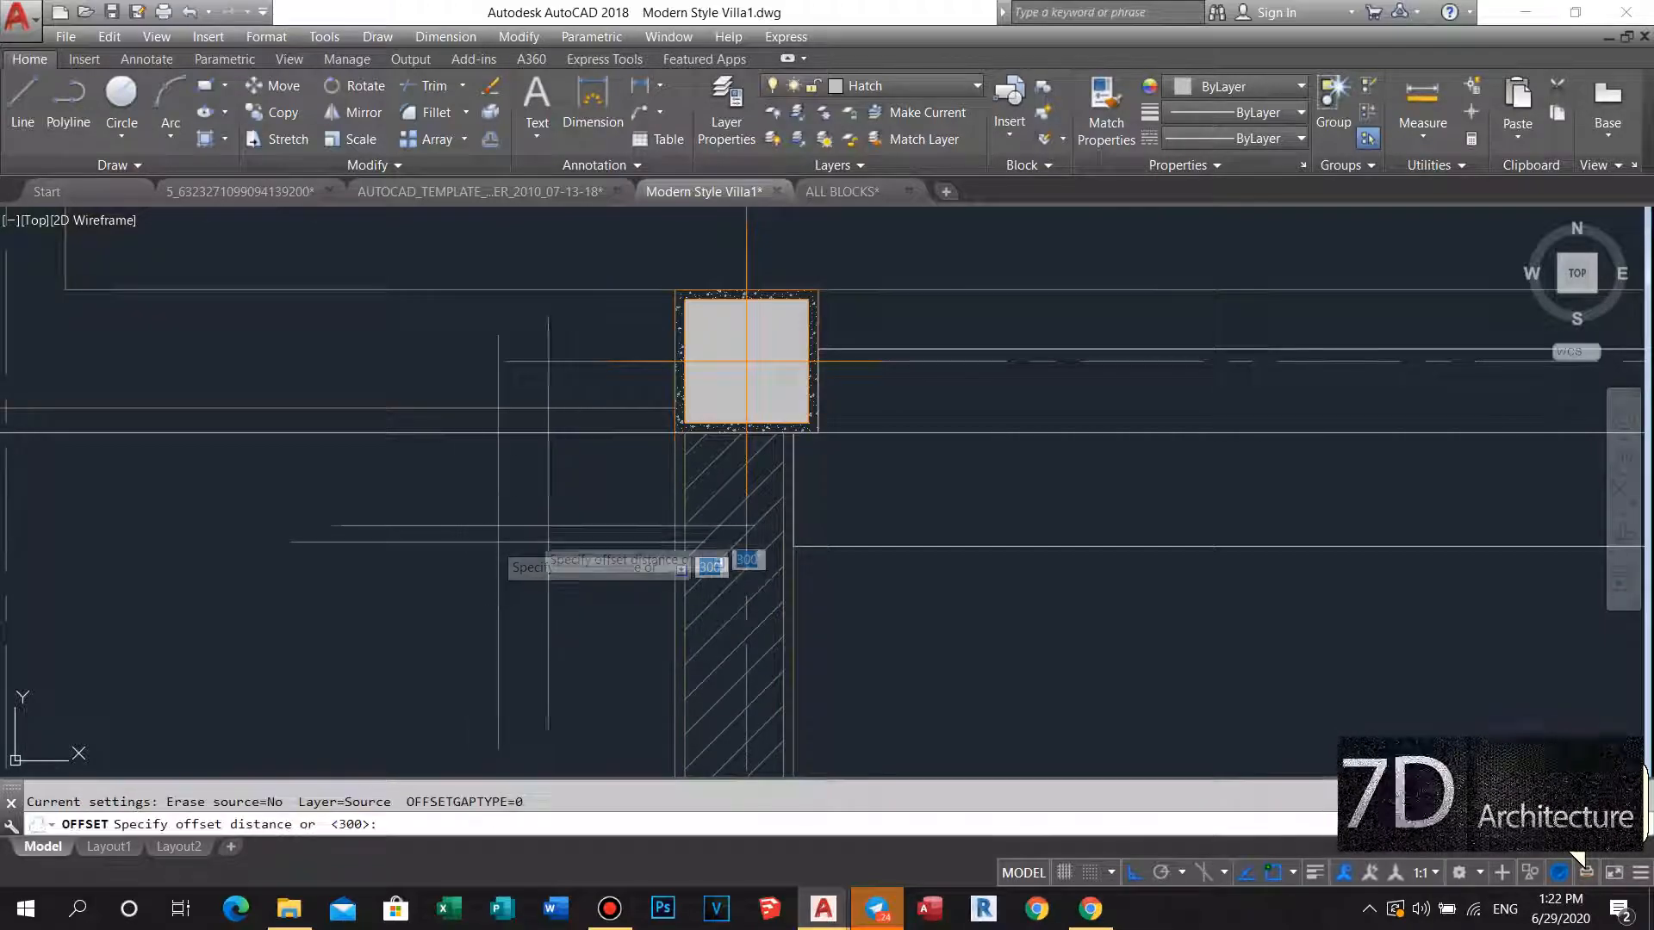
pyautogui.click(460, 536)
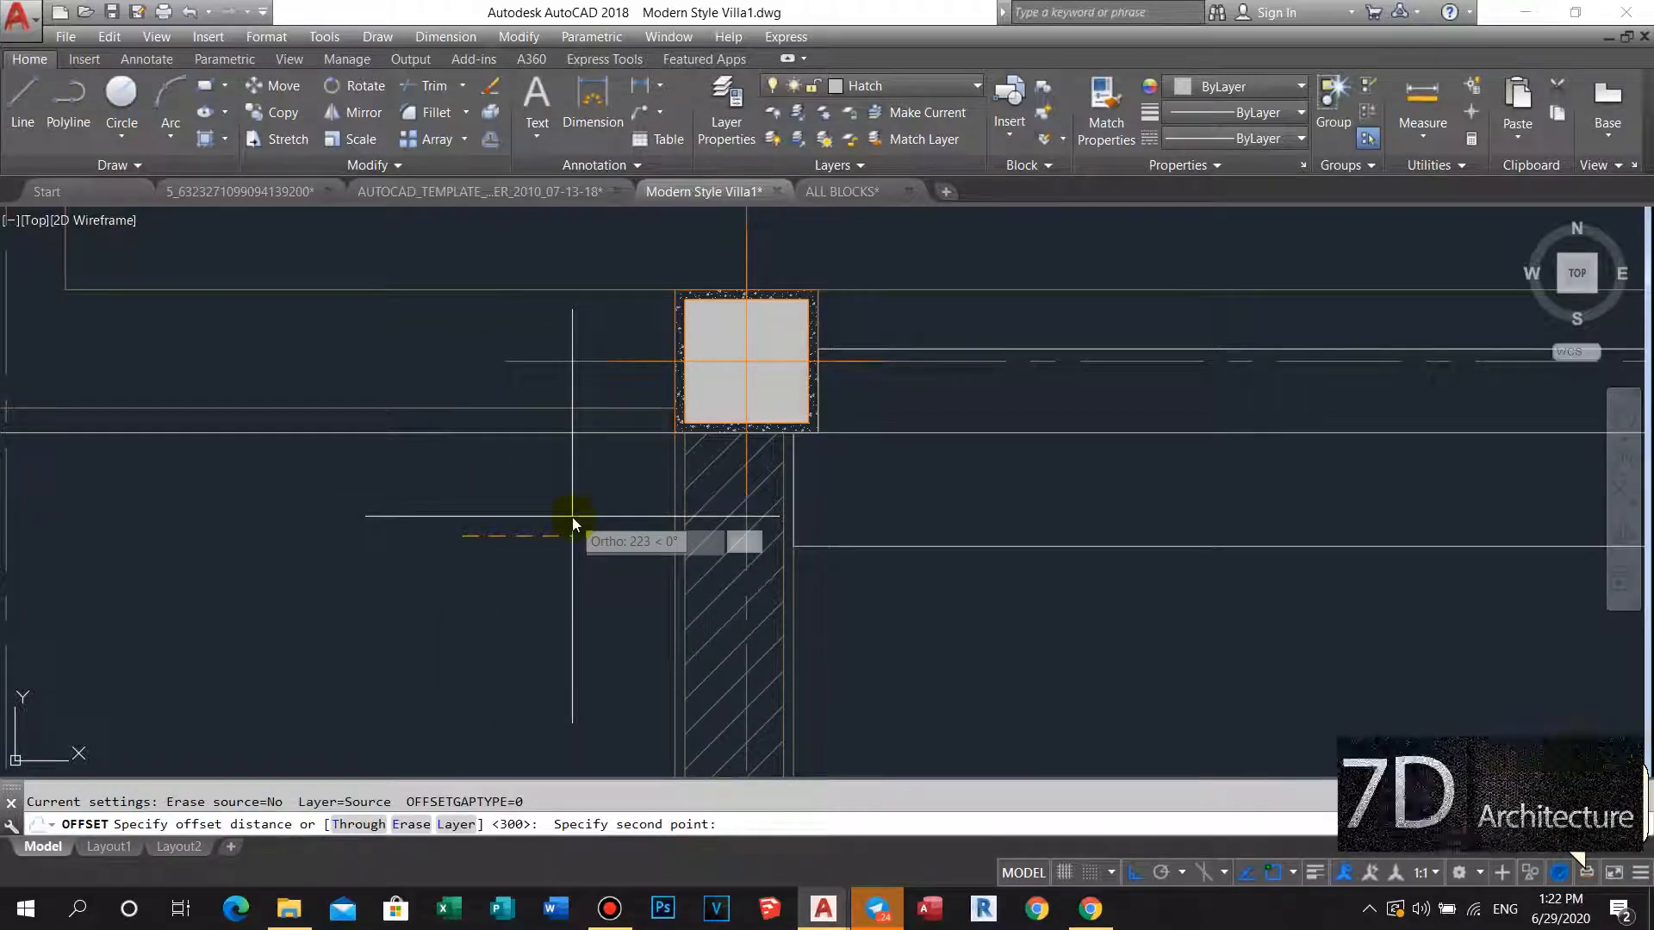
pyautogui.press('space')
pyautogui.click(620, 433)
pyautogui.click(617, 528)
pyautogui.scroll(-6, 613, 500)
pyautogui.press('Escape')
# Stretch the lower edge of the strip outline below the bedroom upward by 100.
pyautogui.moveTo(612, 496); pyautogui.dragTo(613, 440, button='middle')
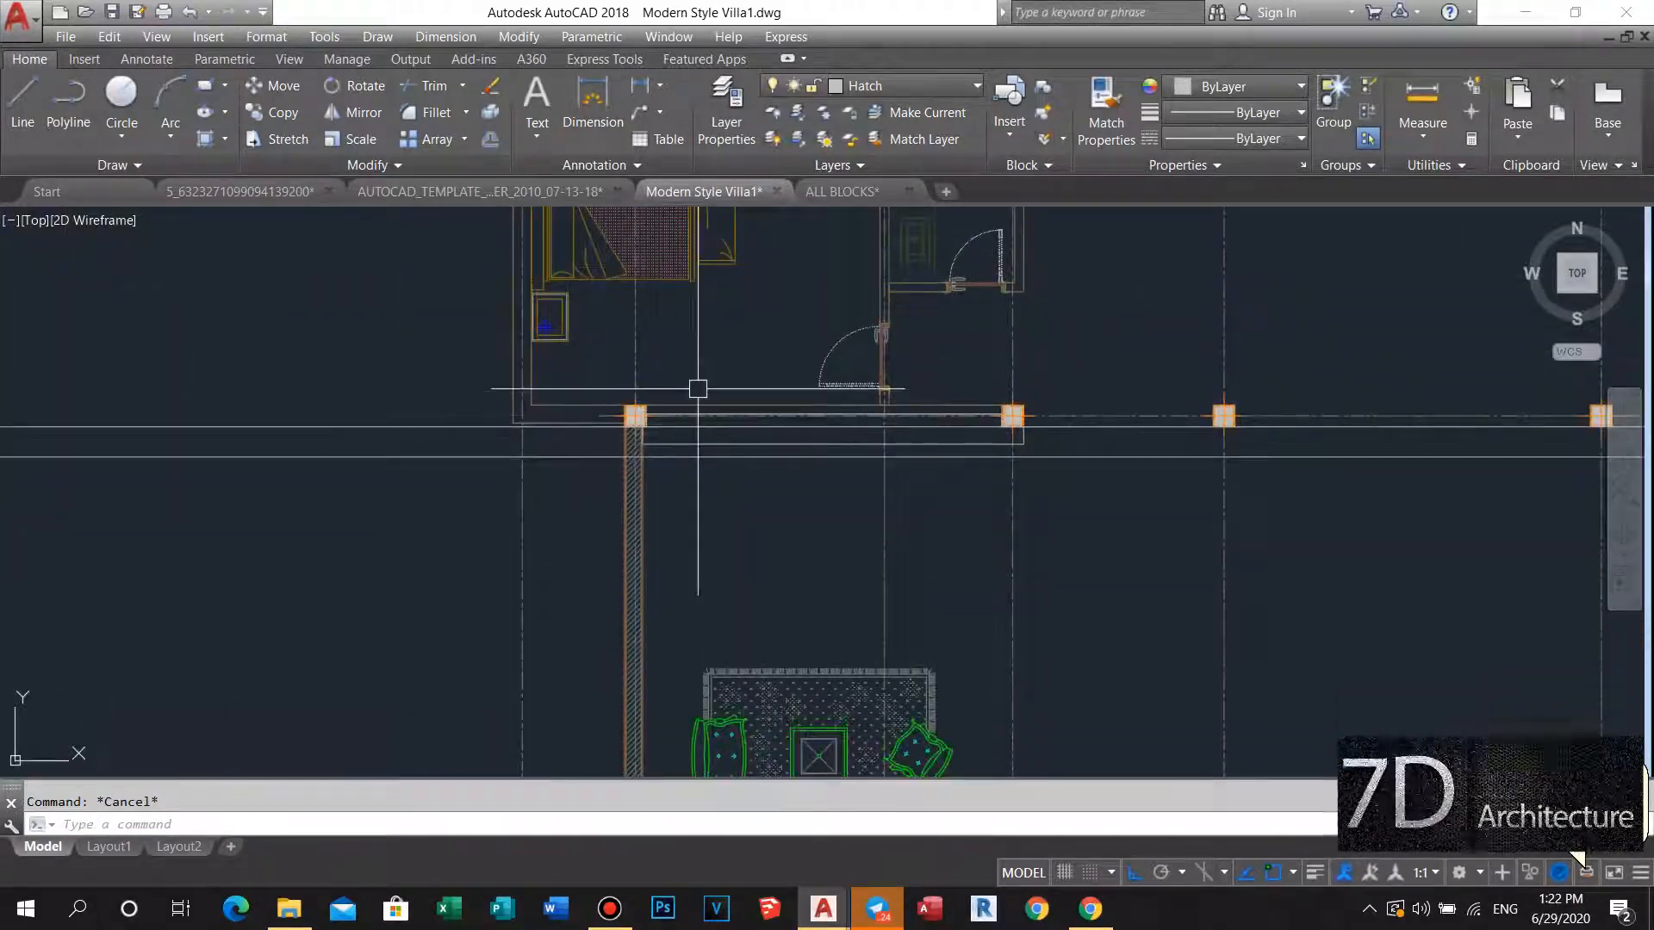
pyautogui.scroll(4, 708, 388)
pyautogui.click(735, 504)
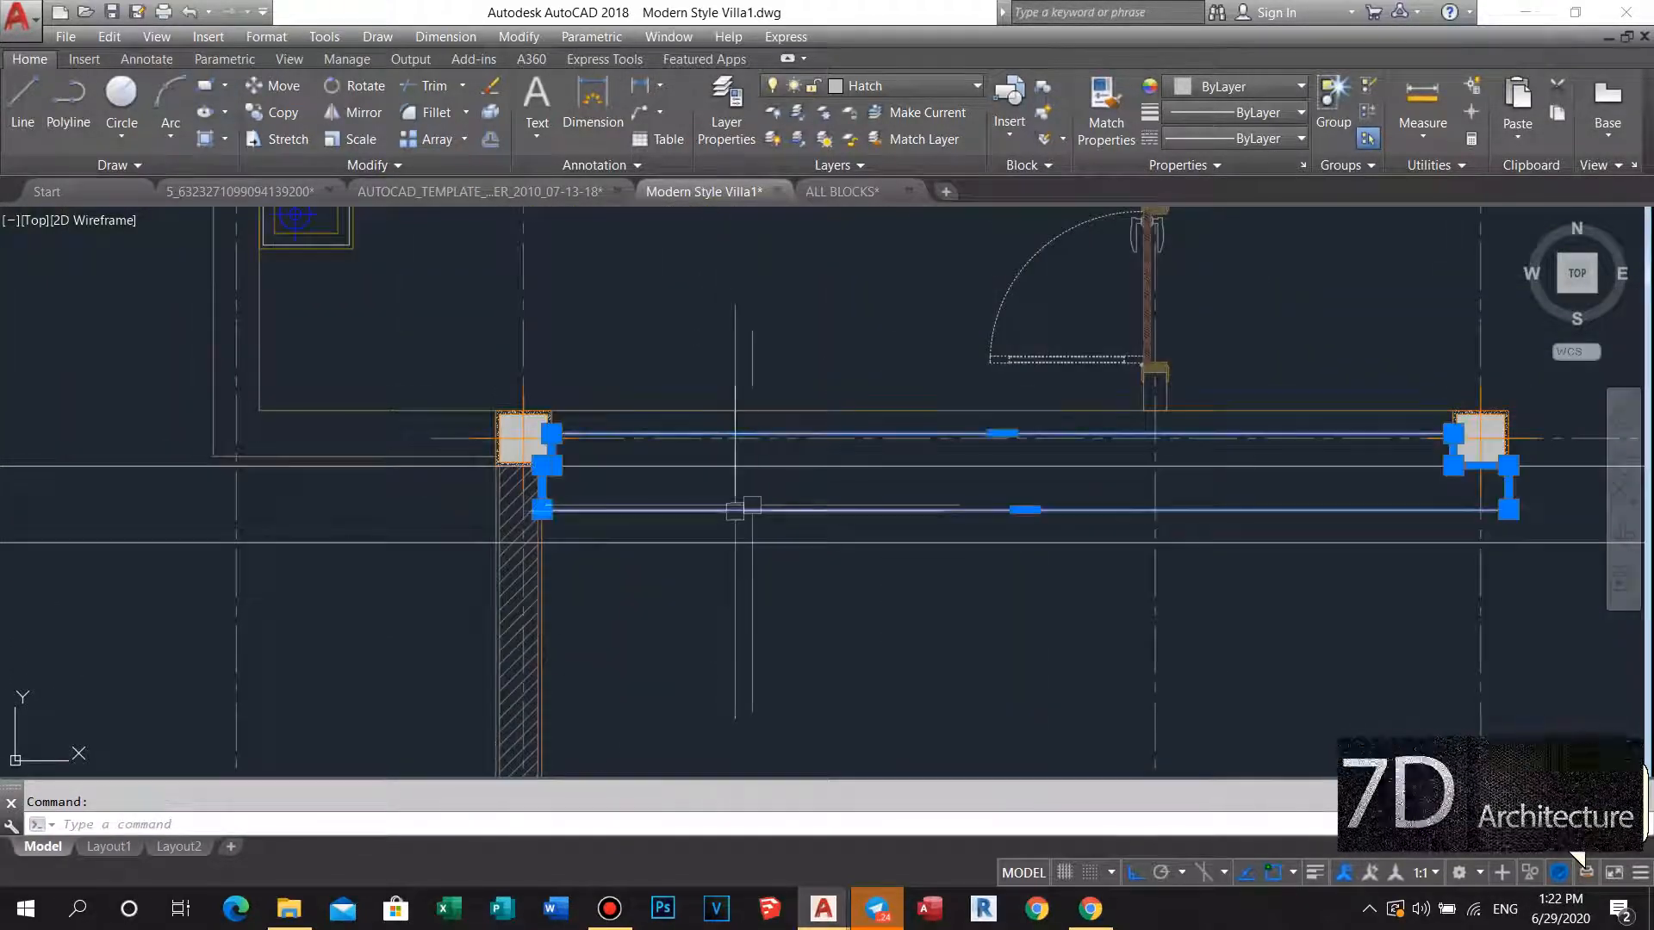
pyautogui.moveTo(911, 506); pyautogui.dragTo(640, 489, button='middle')
pyautogui.scroll(4, 696, 483)
pyautogui.click(753, 500)
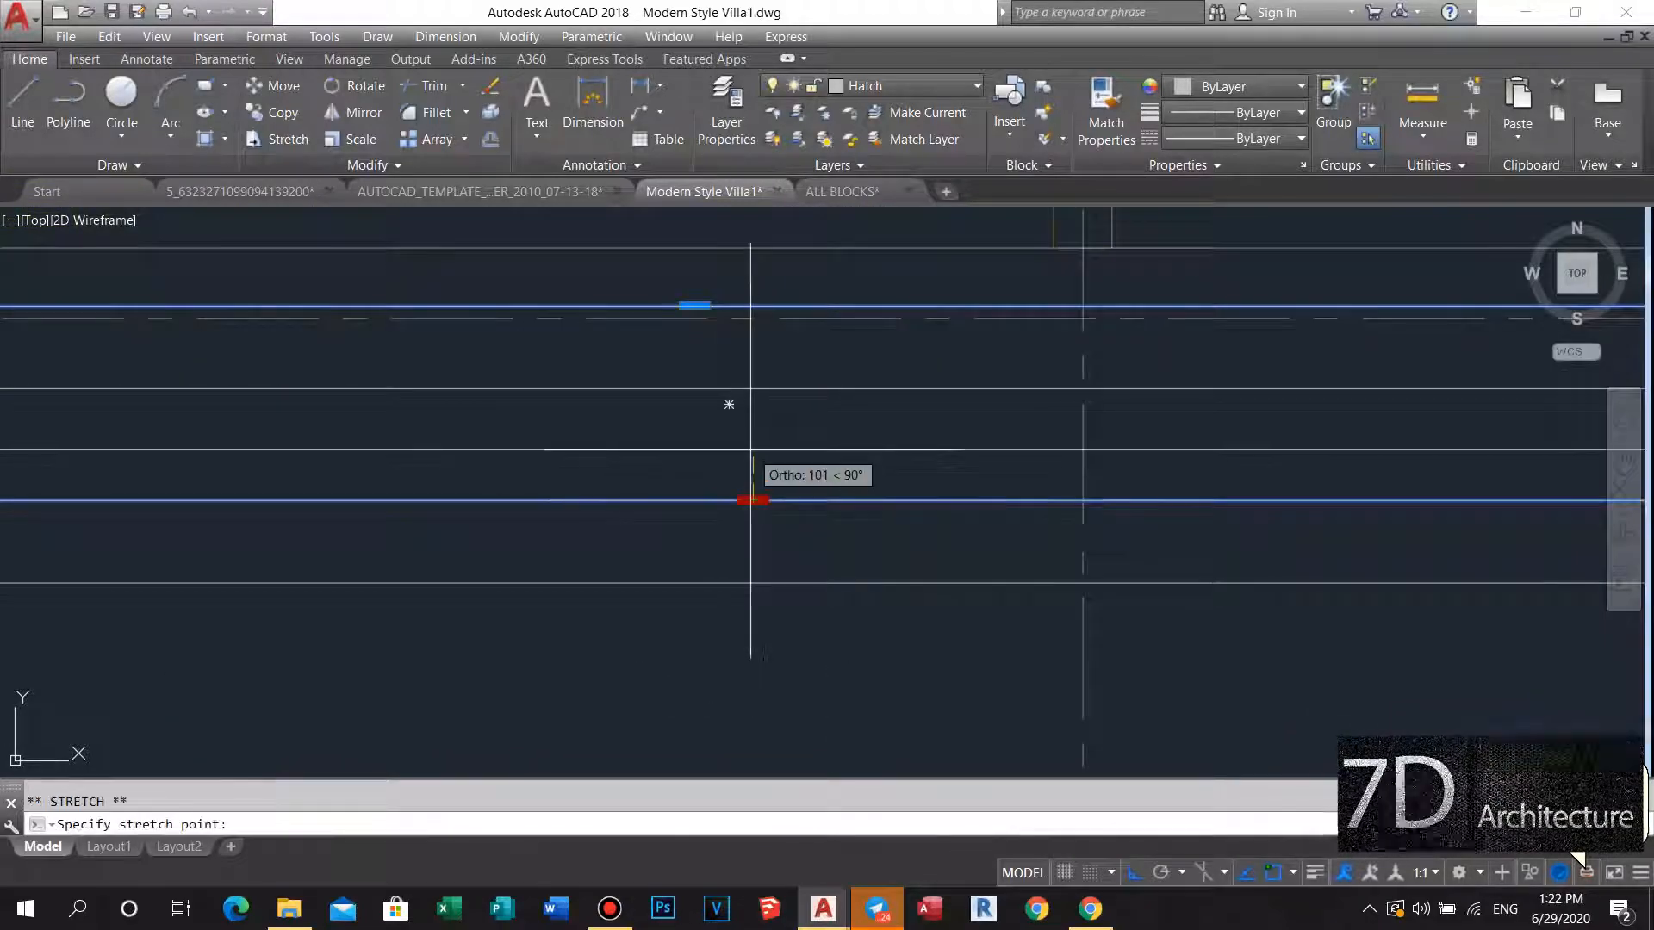
pyautogui.write('100')
pyautogui.press('Return')
pyautogui.press('Escape')
# Stretch the leftover lower left vertex of the strip outline up to its raised lower edge.
pyautogui.scroll(-4, 551, 503)
pyautogui.moveTo(499, 498); pyautogui.dragTo(676, 447, button='middle')
pyautogui.scroll(4, 350, 439)
pyautogui.click(344, 443)
pyautogui.scroll(3, 349, 418)
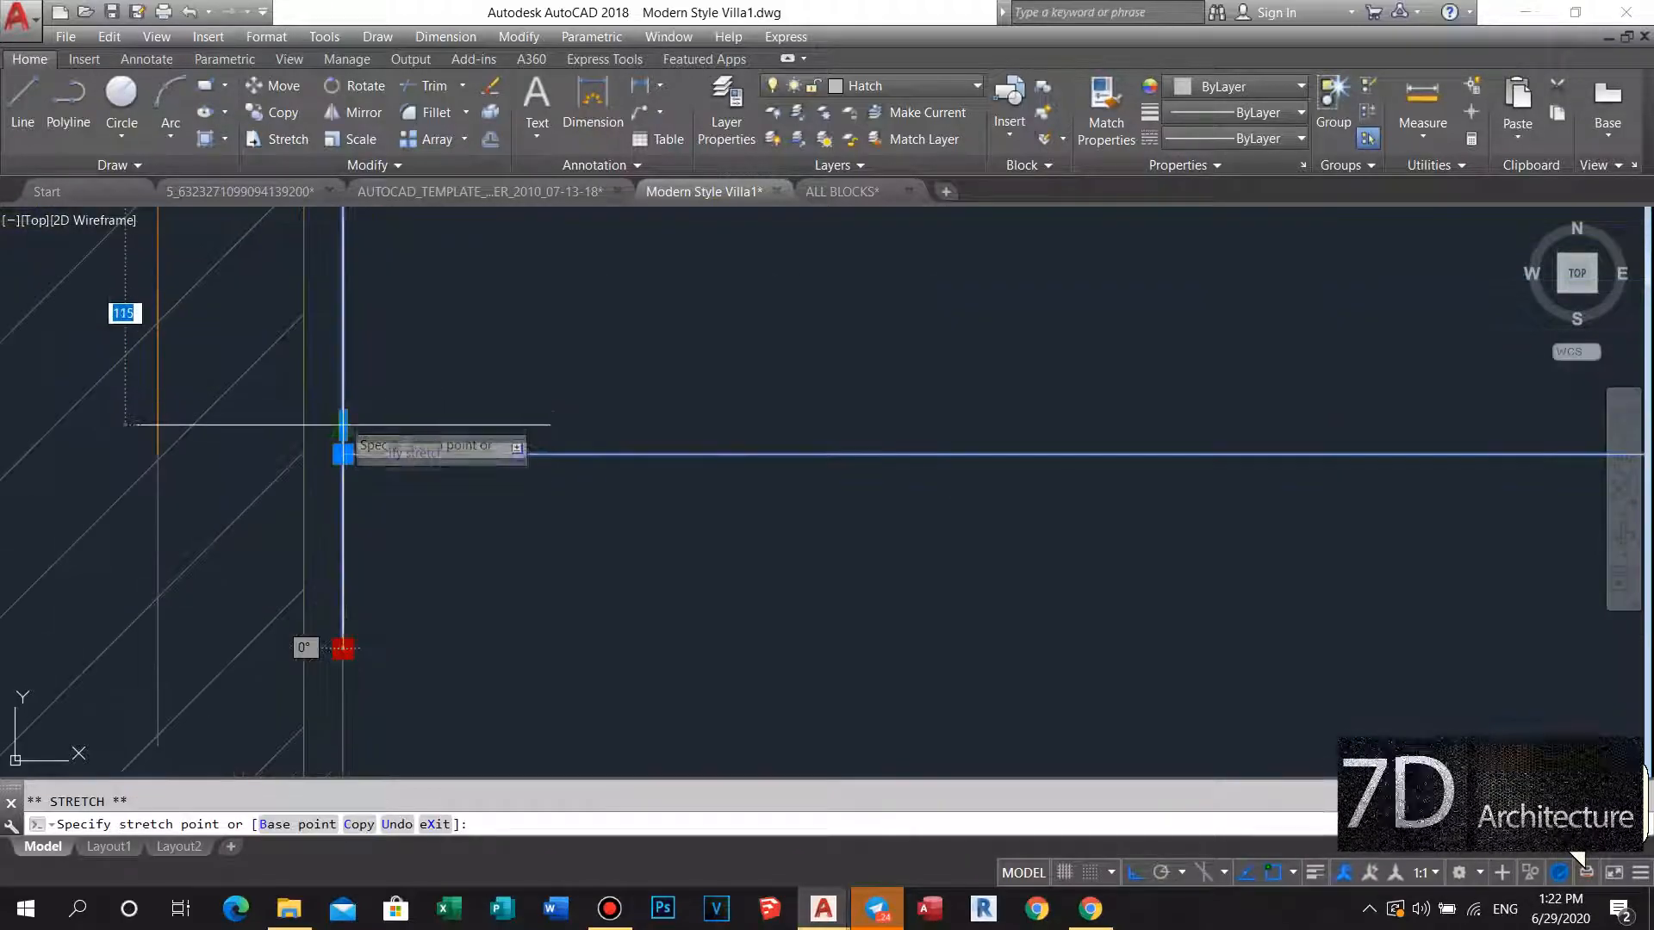
pyautogui.press('Escape')
pyautogui.scroll(-3, 505, 369)
pyautogui.scroll(3, 749, 406)
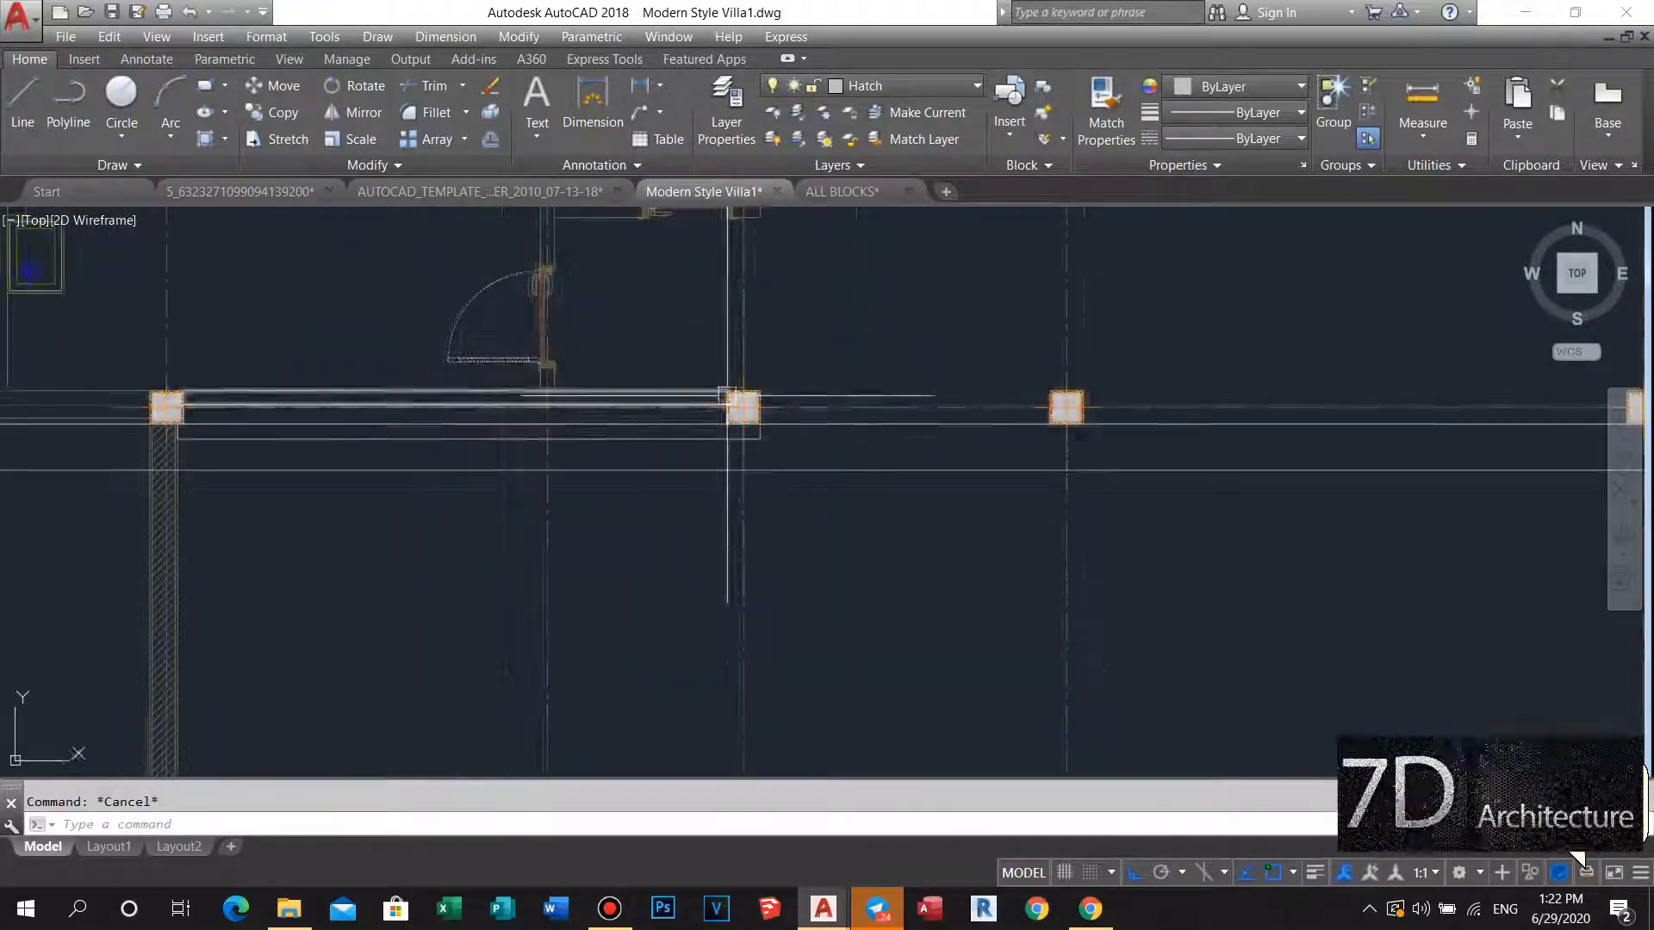
# Erase the construction line running along the columns' lower faces, keeping the lower offset line.
pyautogui.scroll(2, 766, 407)
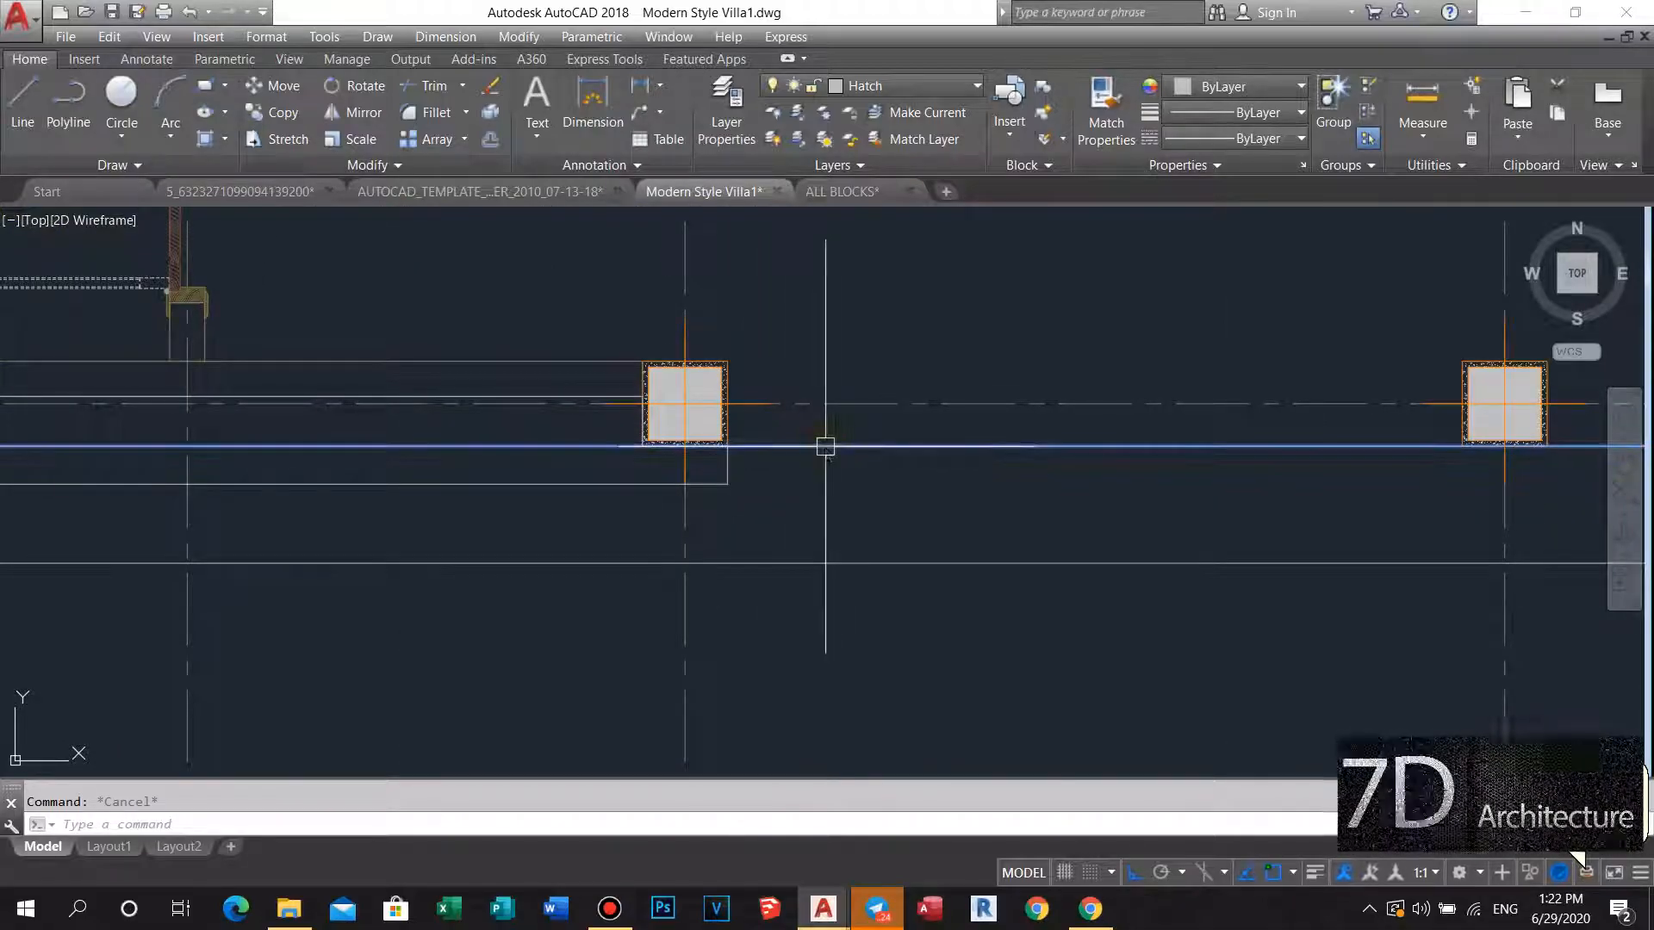
pyautogui.write('e')
pyautogui.press('space')
pyautogui.scroll(-4, 788, 468)
pyautogui.press('Escape')
pyautogui.moveTo(710, 490); pyautogui.dragTo(872, 458, button='middle')
pyautogui.moveTo(371, 460); pyautogui.dragTo(522, 449, button='middle')
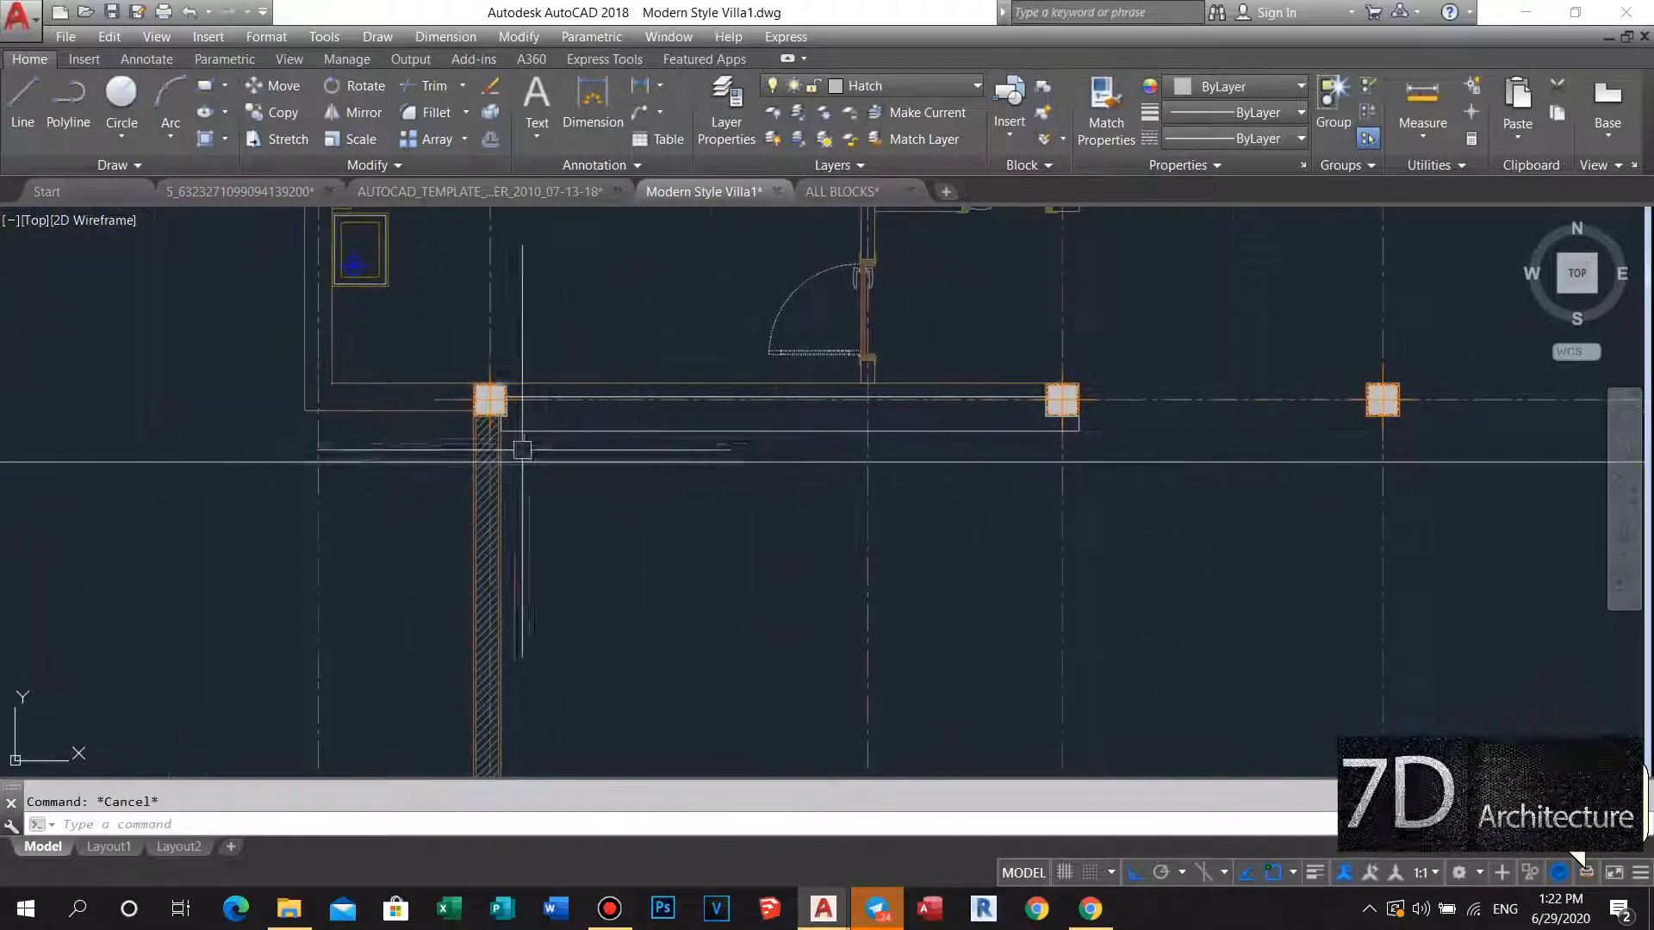
# Draw a rectangle over the hatched wall from the column's lower left corner to the construction line at the wall's right edge.
pyautogui.scroll(-4, 603, 428)
pyautogui.scroll(6, 554, 437)
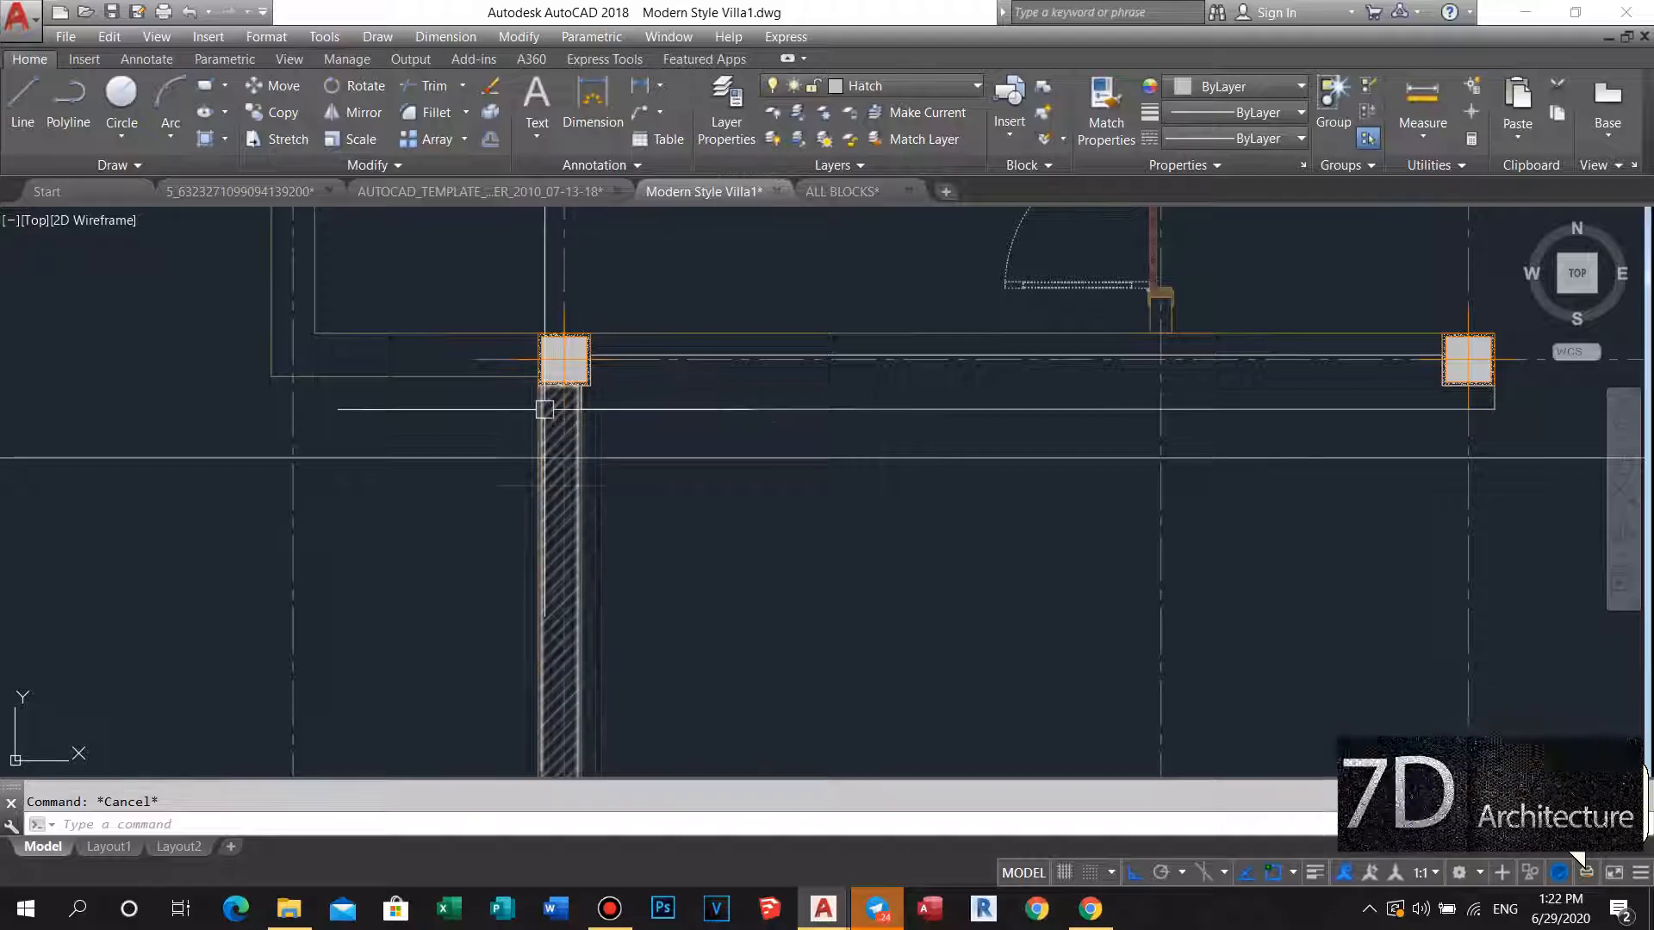
pyautogui.scroll(3, 545, 409)
pyautogui.write('rec')
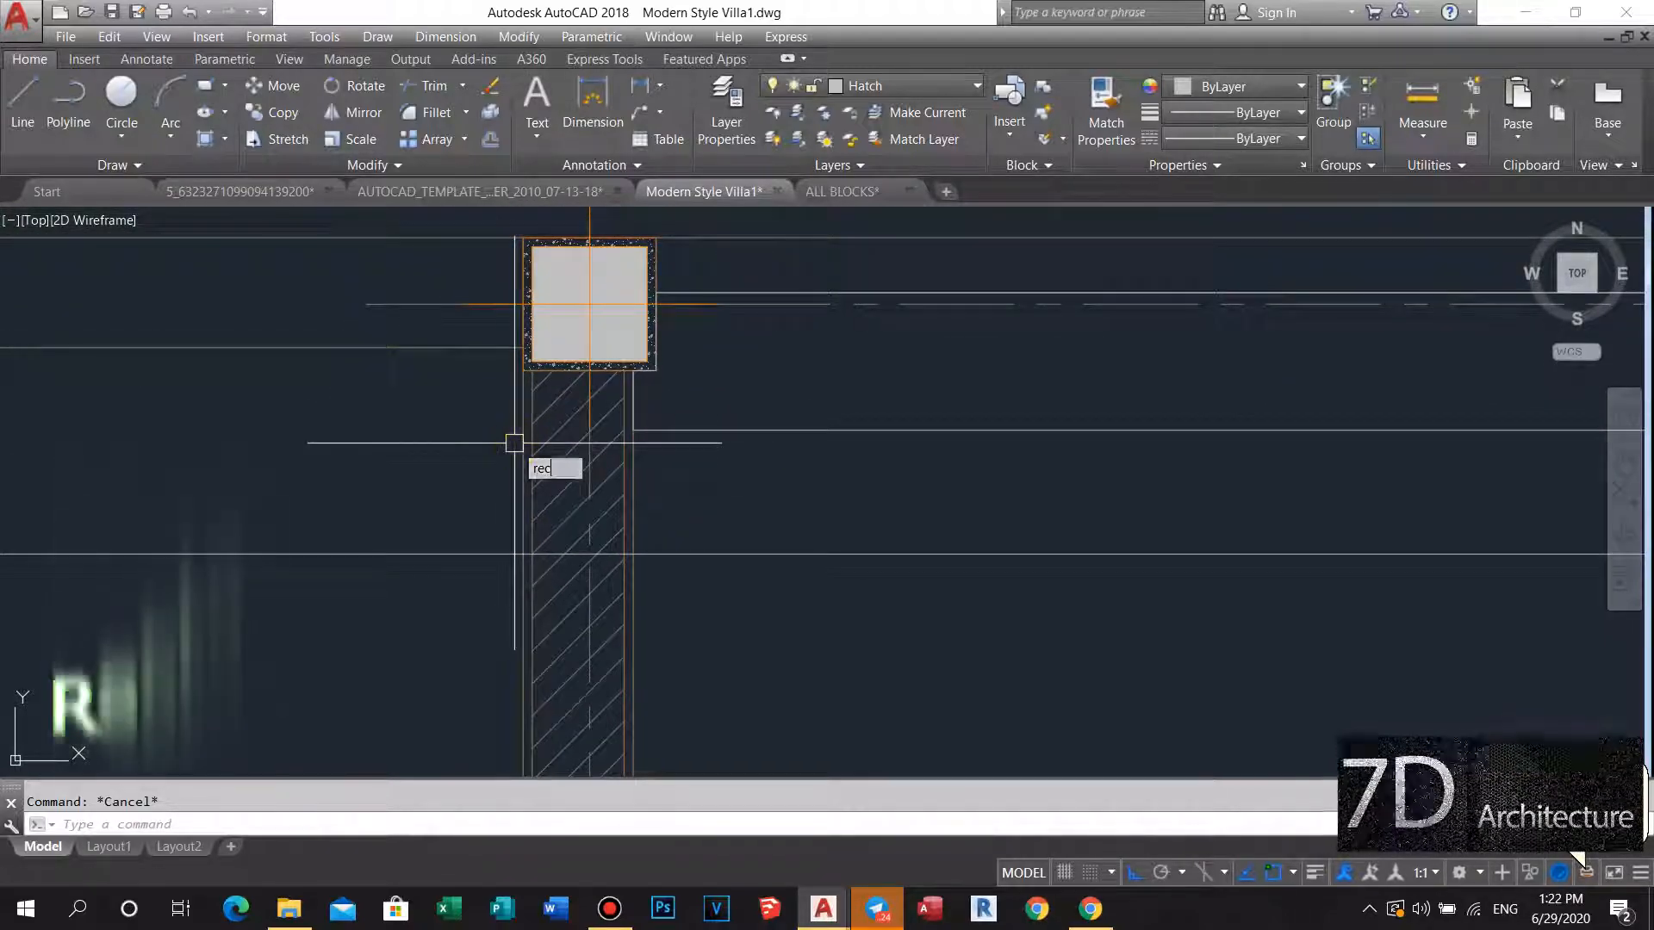
pyautogui.press('Return')
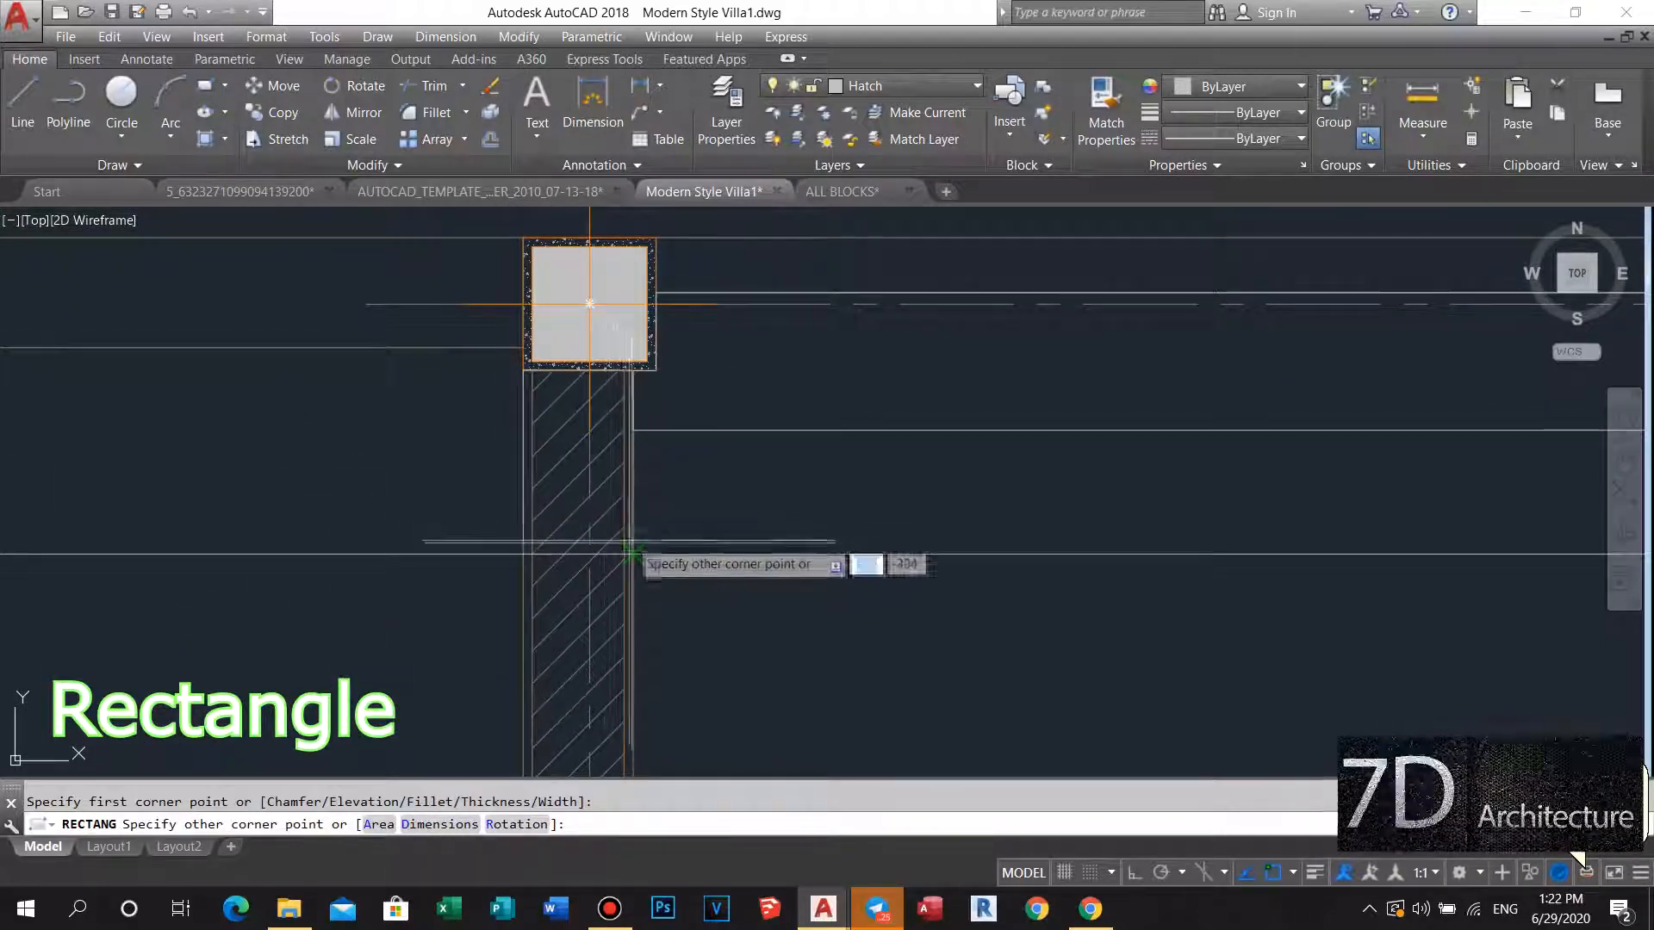
pyautogui.scroll(-5, 633, 554)
pyautogui.press('Escape')
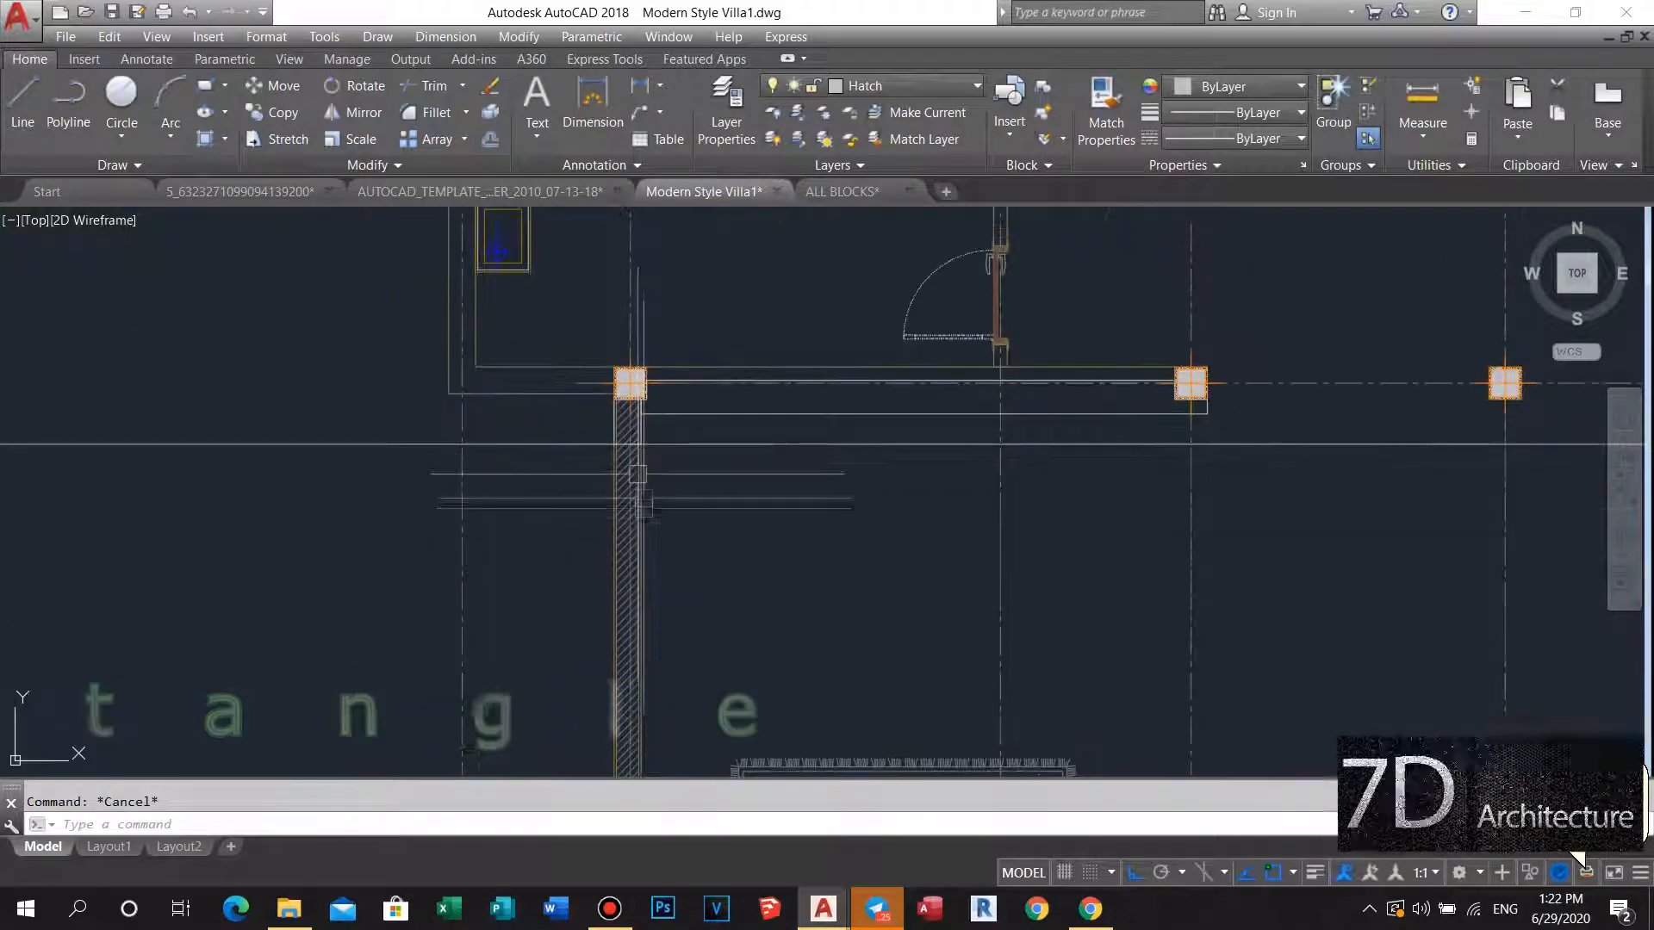
# Copy the double door from the blocks below the plan to a spot beside the hatched wall under the bedroom.
pyautogui.scroll(-5, 703, 554)
pyautogui.moveTo(706, 581); pyautogui.dragTo(702, 509, button='middle')
pyautogui.scroll(5, 680, 642)
pyautogui.moveTo(684, 683); pyautogui.dragTo(696, 544, button='middle')
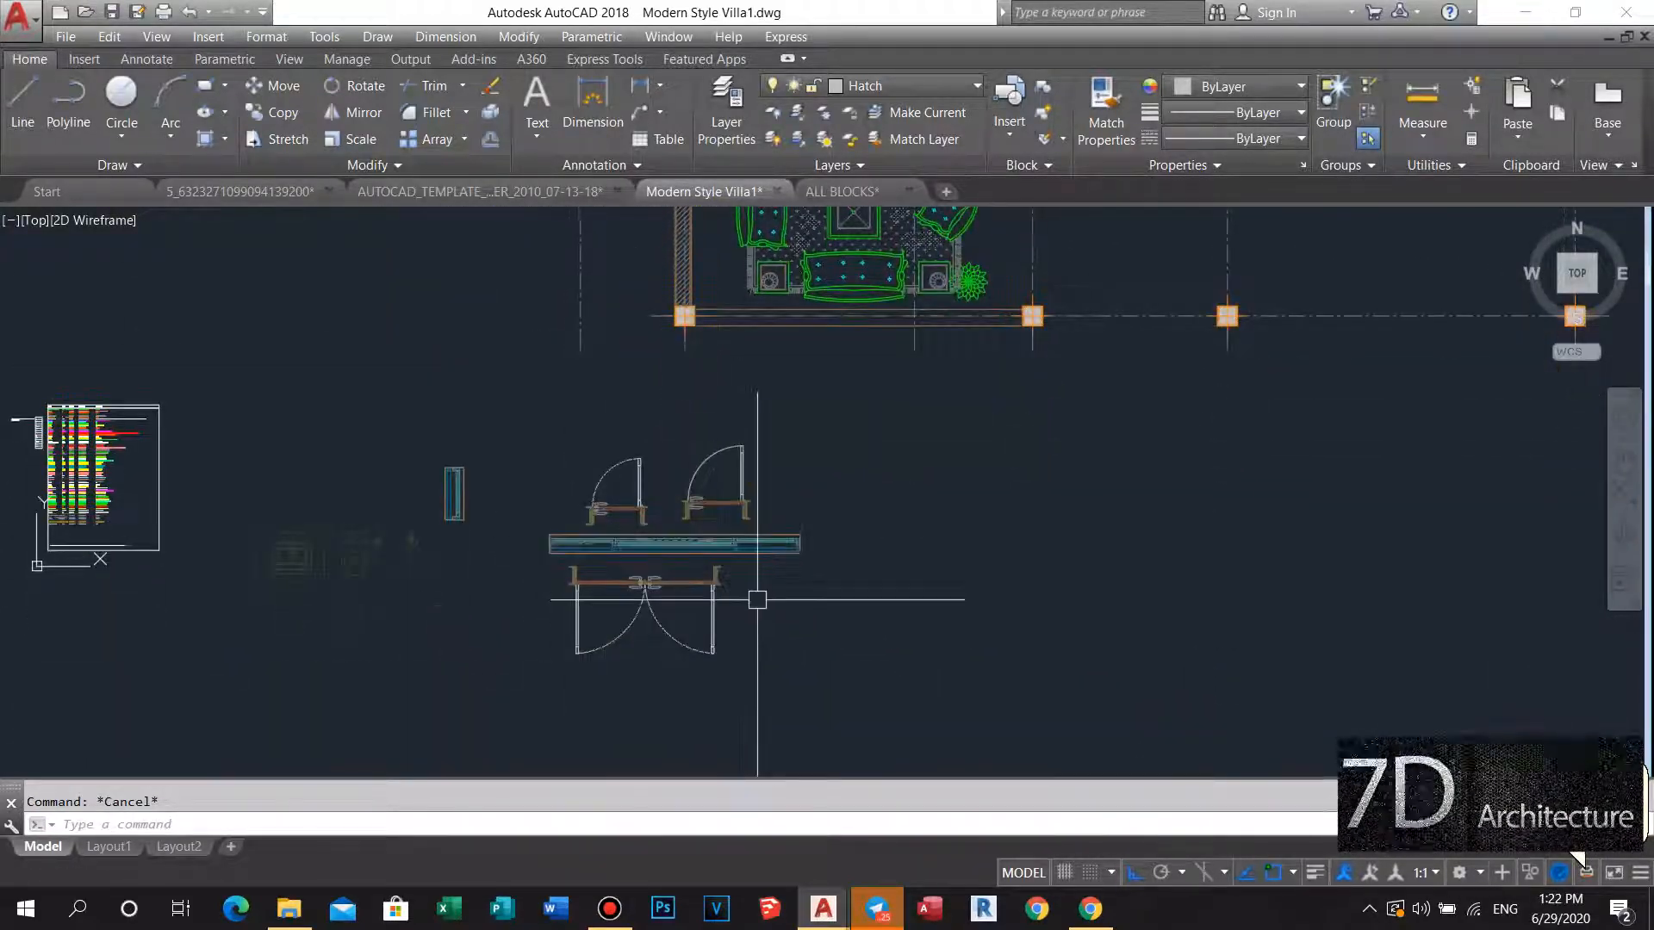
pyautogui.moveTo(640, 627); pyautogui.dragTo(642, 619, button='middle')
pyautogui.write('co')
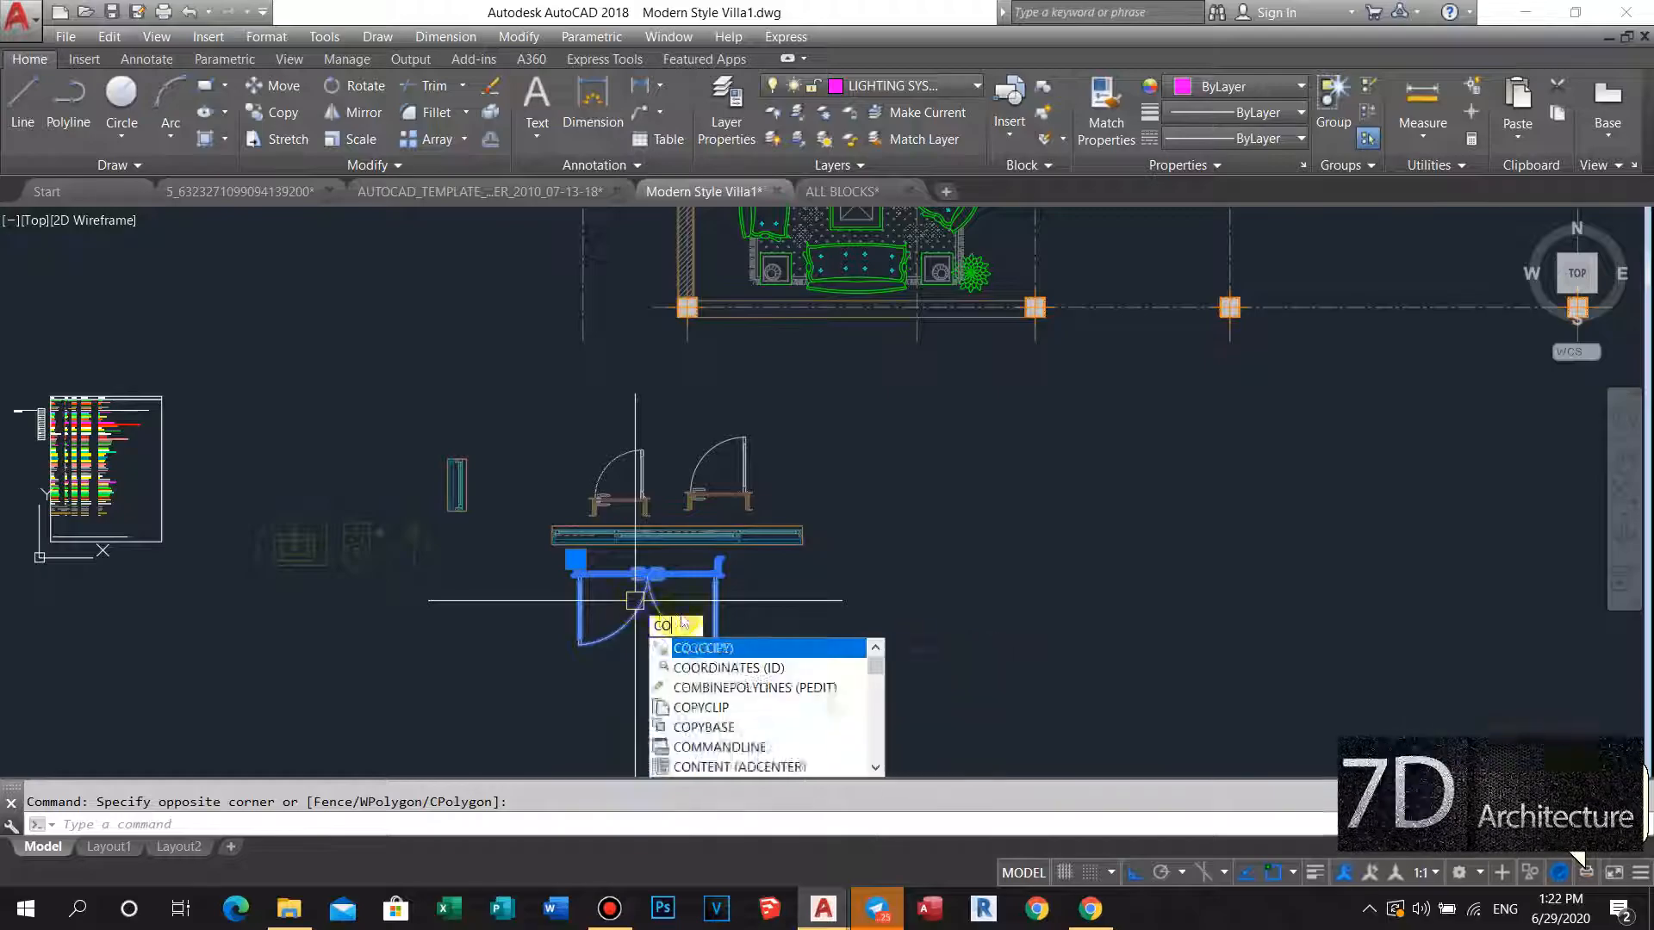
pyautogui.press('Return')
pyautogui.click(691, 613)
pyautogui.moveTo(647, 345); pyautogui.dragTo(639, 603, button='middle')
pyautogui.scroll(-2, 639, 390)
pyautogui.scroll(4, 644, 583)
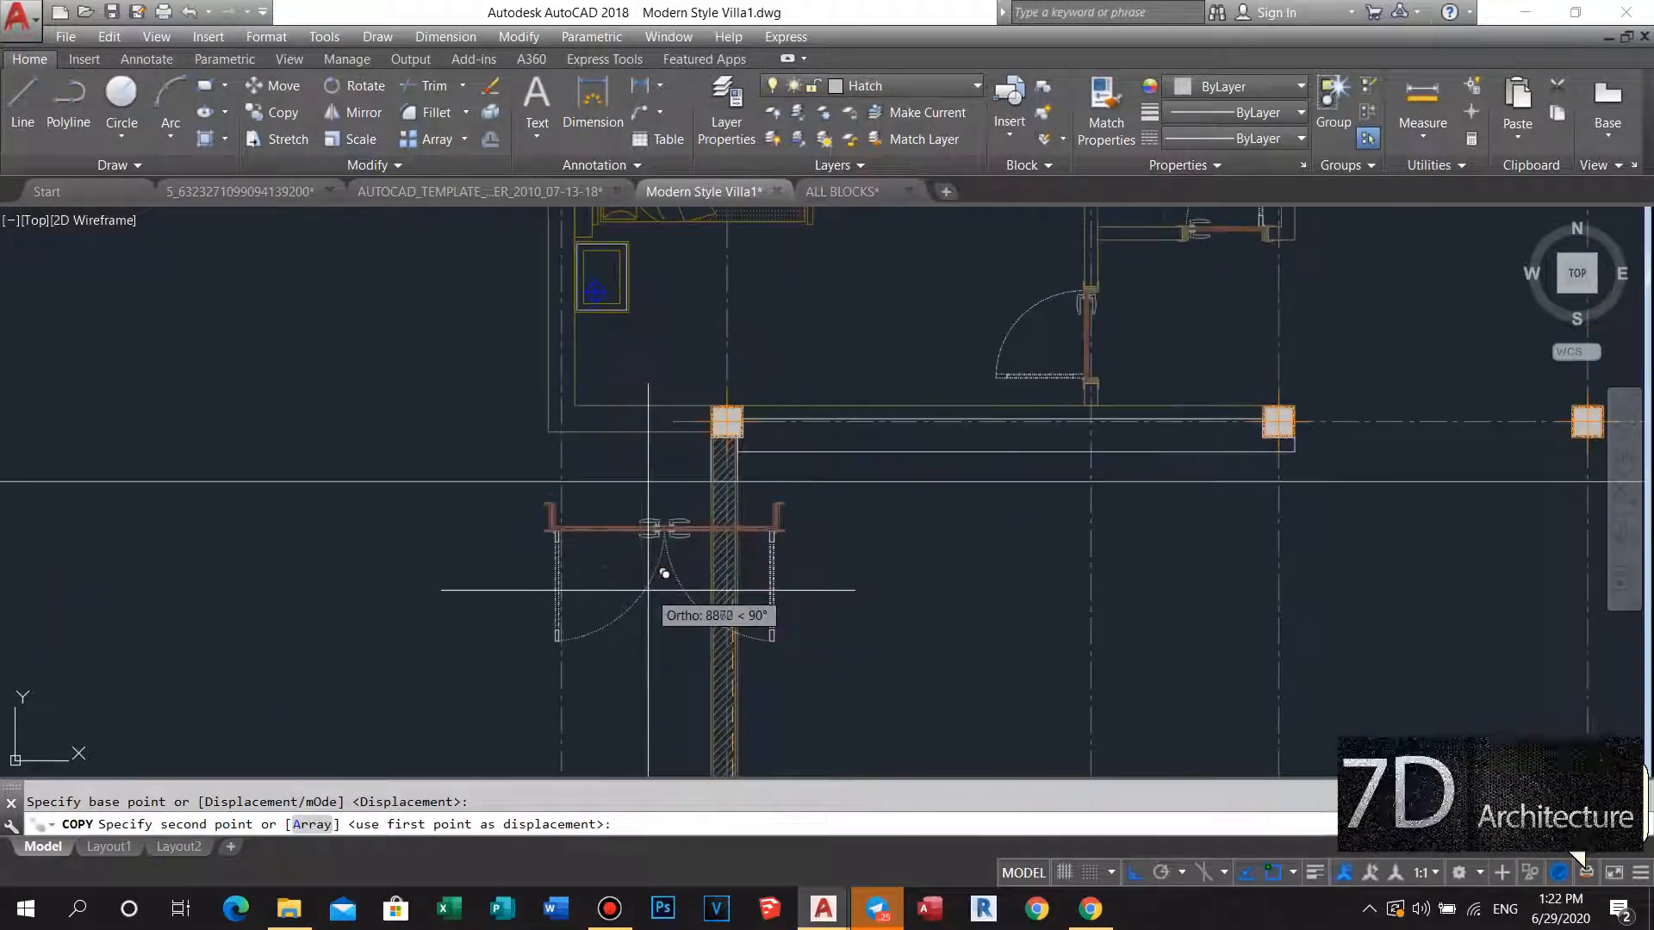
pyautogui.click(648, 587)
pyautogui.press('Return')
# Rotate the copied double door 270° so its leaves open away from the hatched wall.
pyautogui.scroll(2, 670, 541)
pyautogui.scroll(5, 672, 538)
pyautogui.press('Escape')
pyautogui.click(735, 417)
pyautogui.click(642, 517)
pyautogui.scroll(-4, 642, 461)
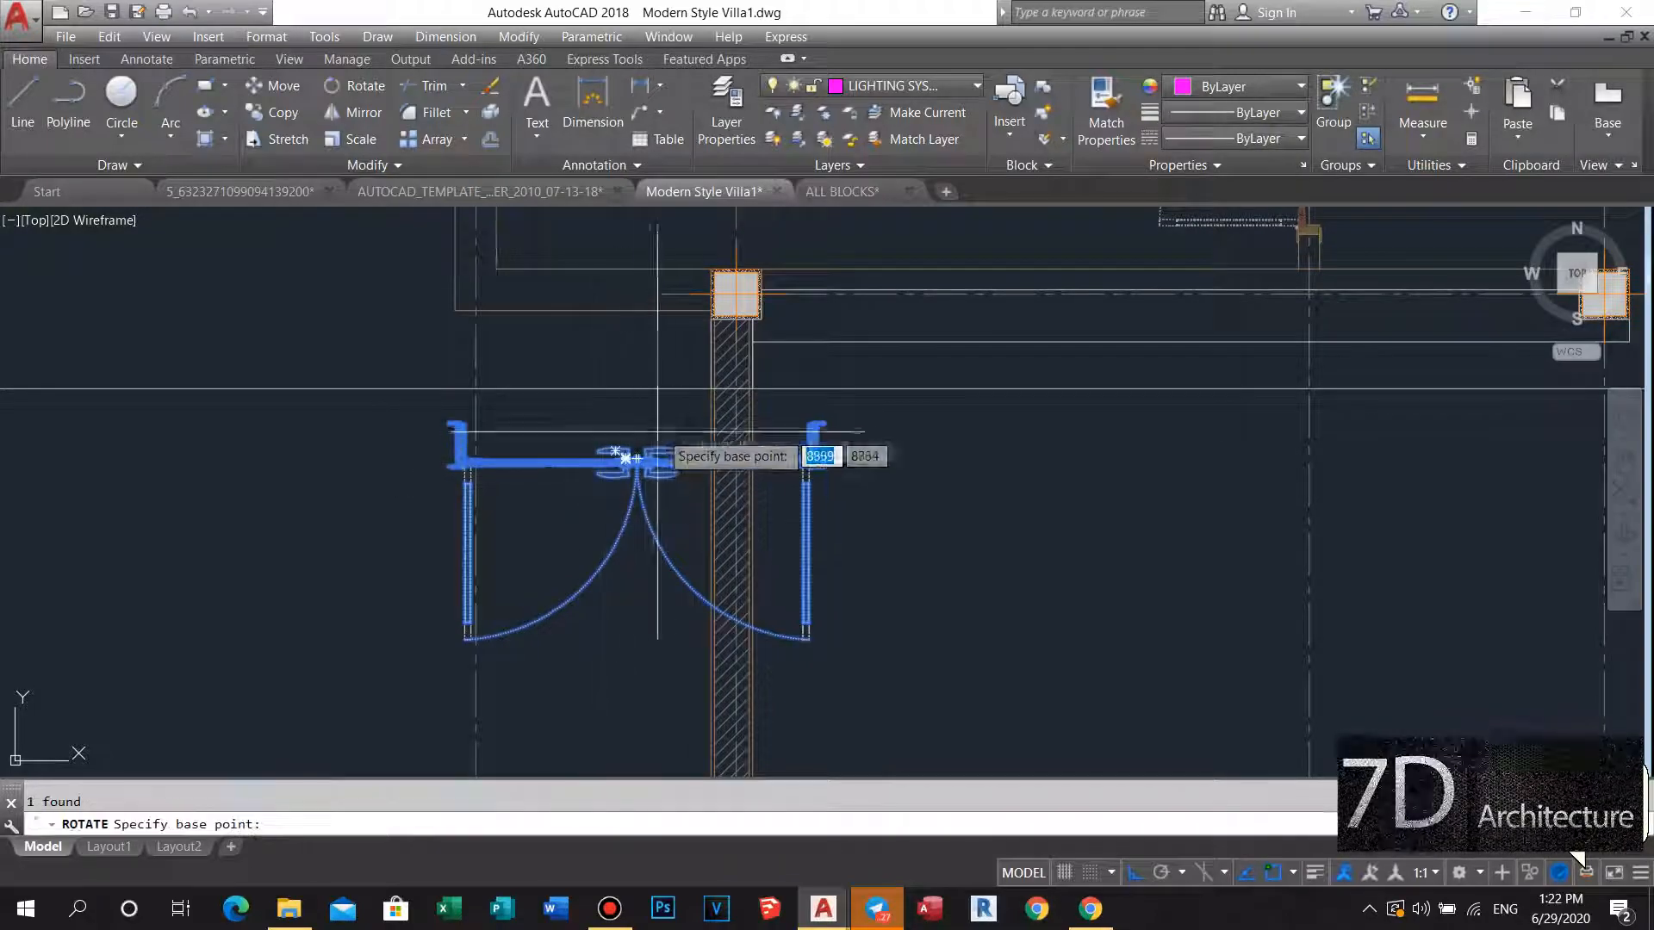
pyautogui.scroll(-4, 659, 474)
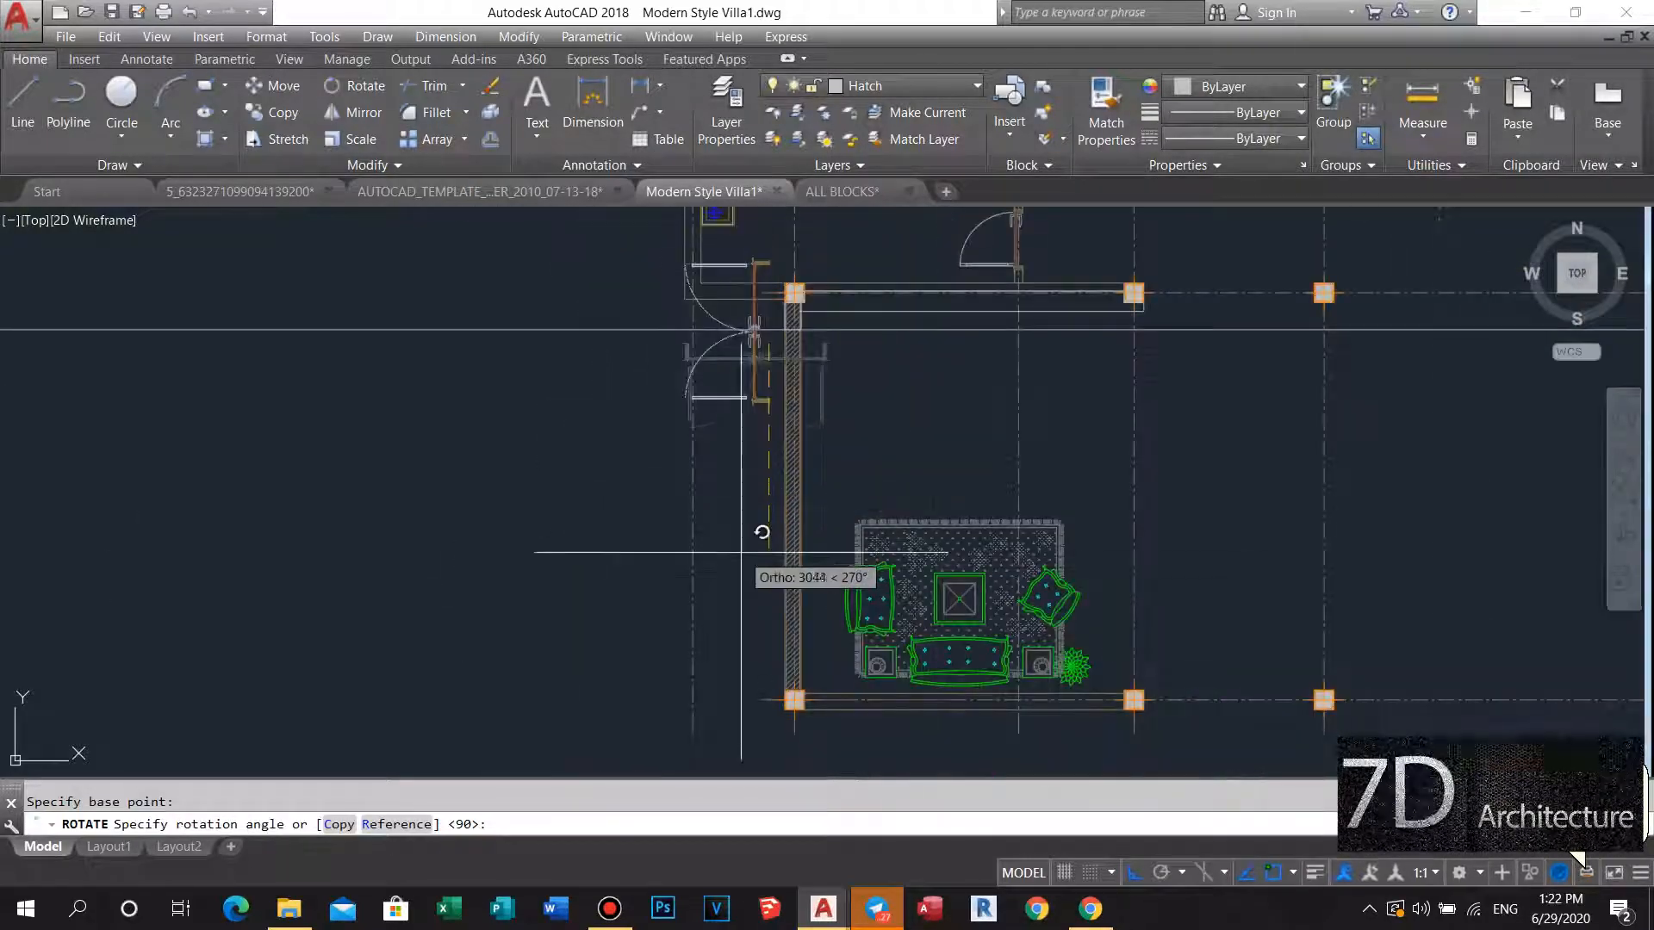
pyautogui.moveTo(727, 466); pyautogui.dragTo(724, 547, button='middle')
pyautogui.scroll(4, 746, 418)
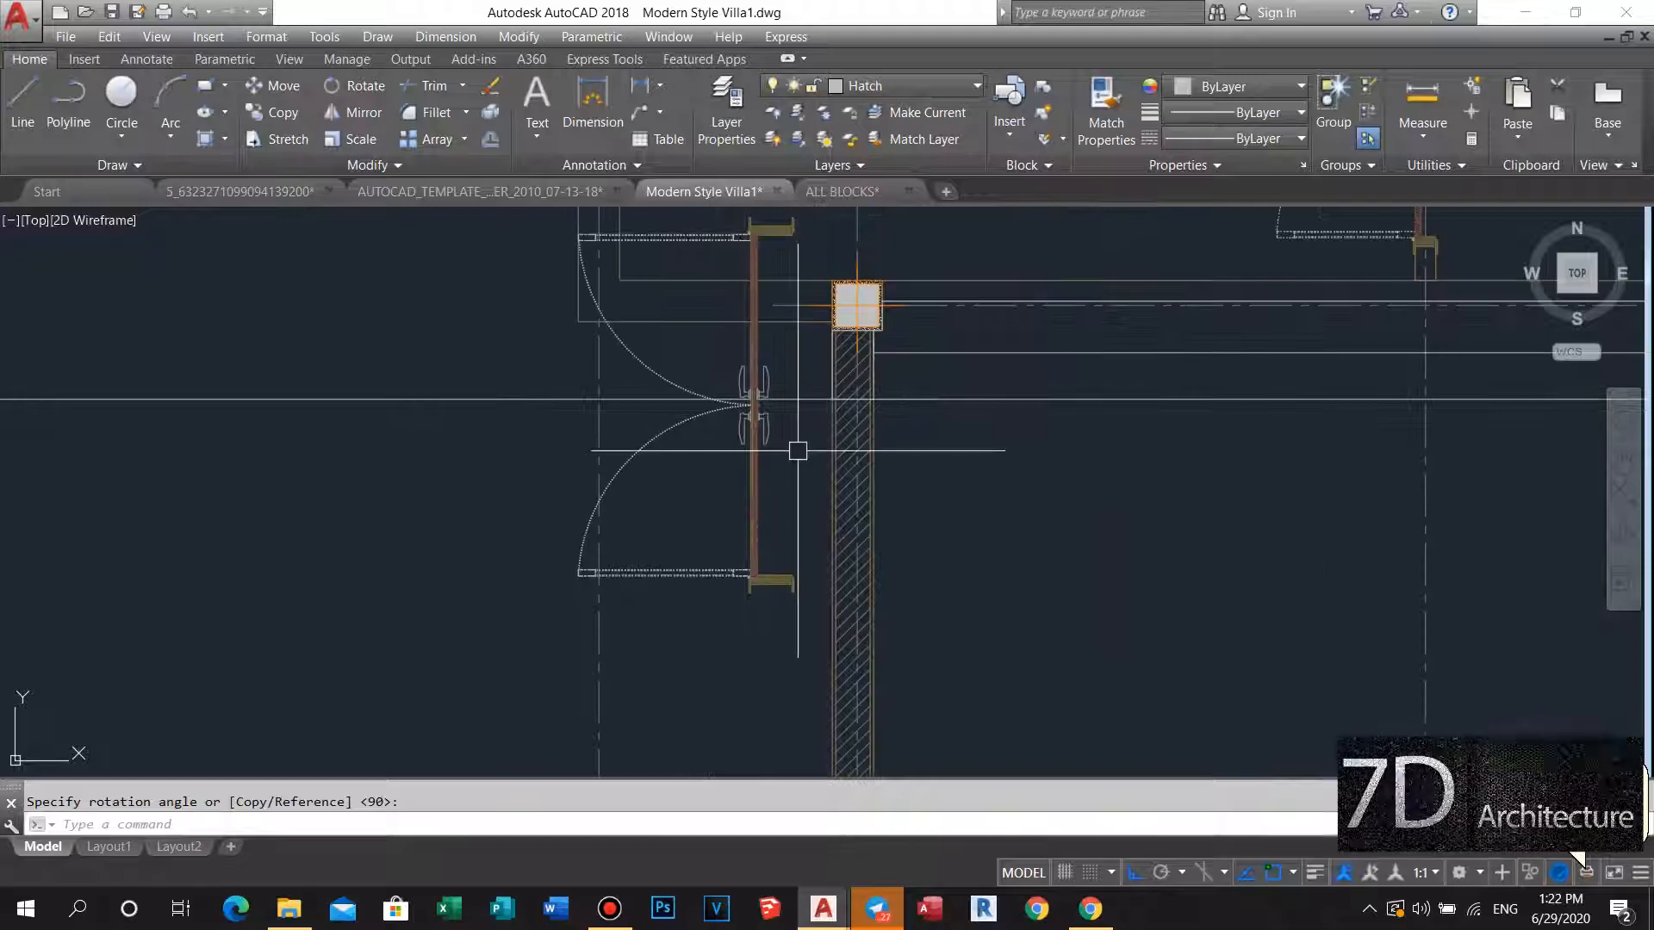
# Move the double door by its upper frame corner onto the hatched wall's left edge at the construction line.
pyautogui.moveTo(740, 274); pyautogui.dragTo(722, 417, button='middle')
pyautogui.scroll(5, 680, 482)
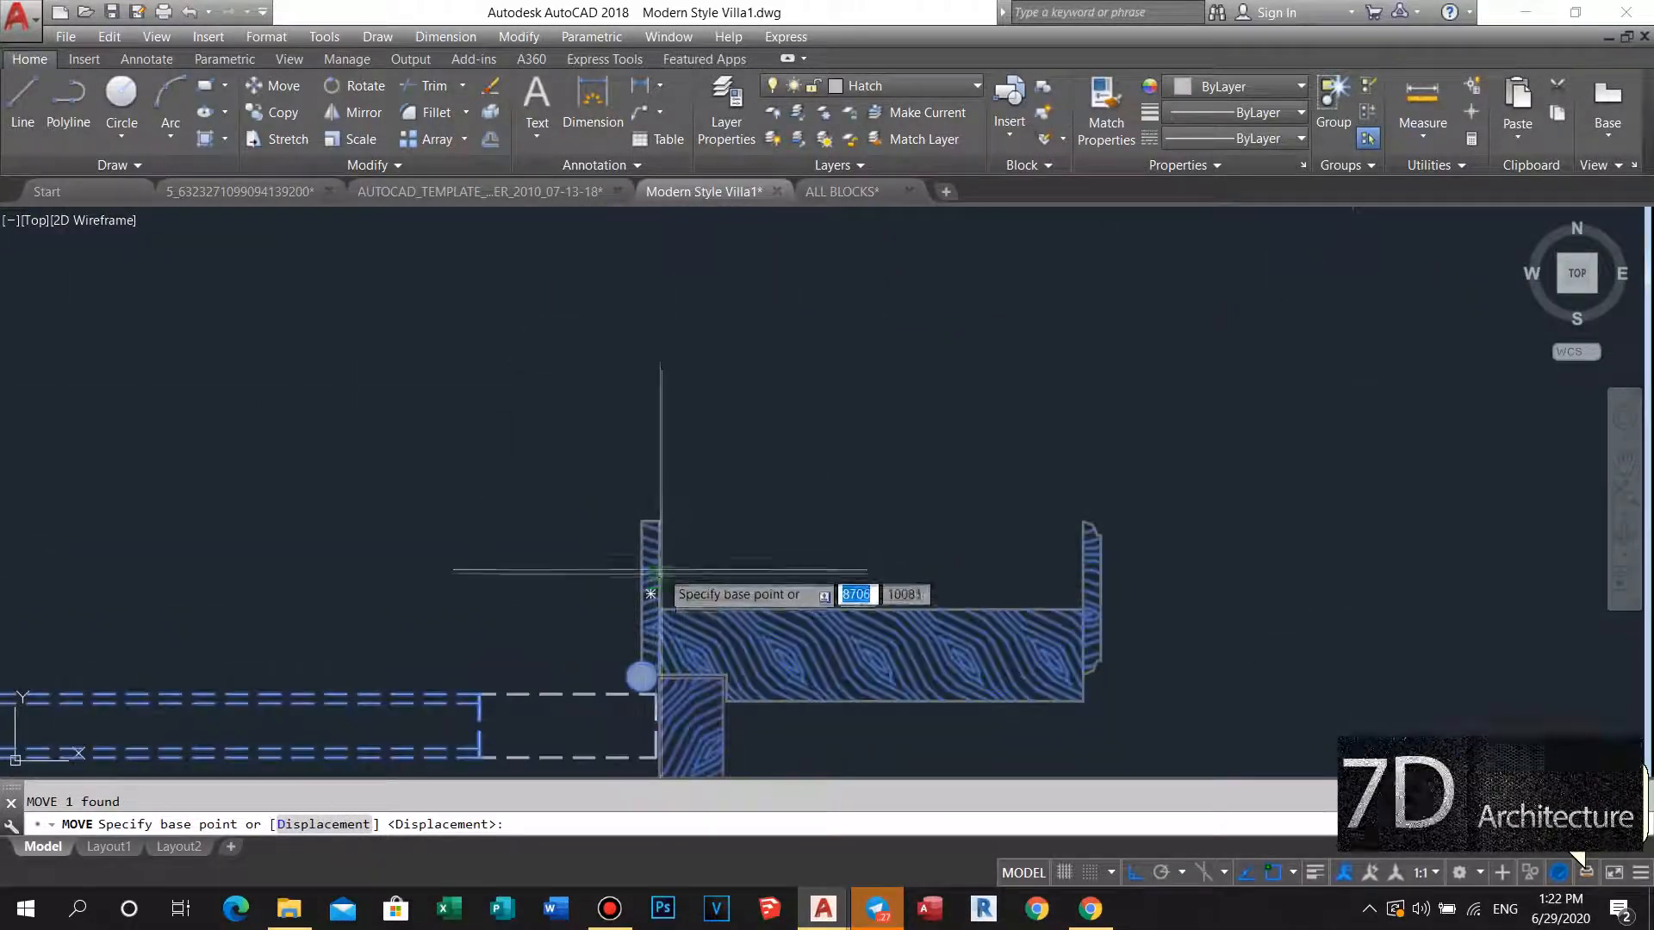
pyautogui.click(659, 609)
pyautogui.scroll(6, 775, 611)
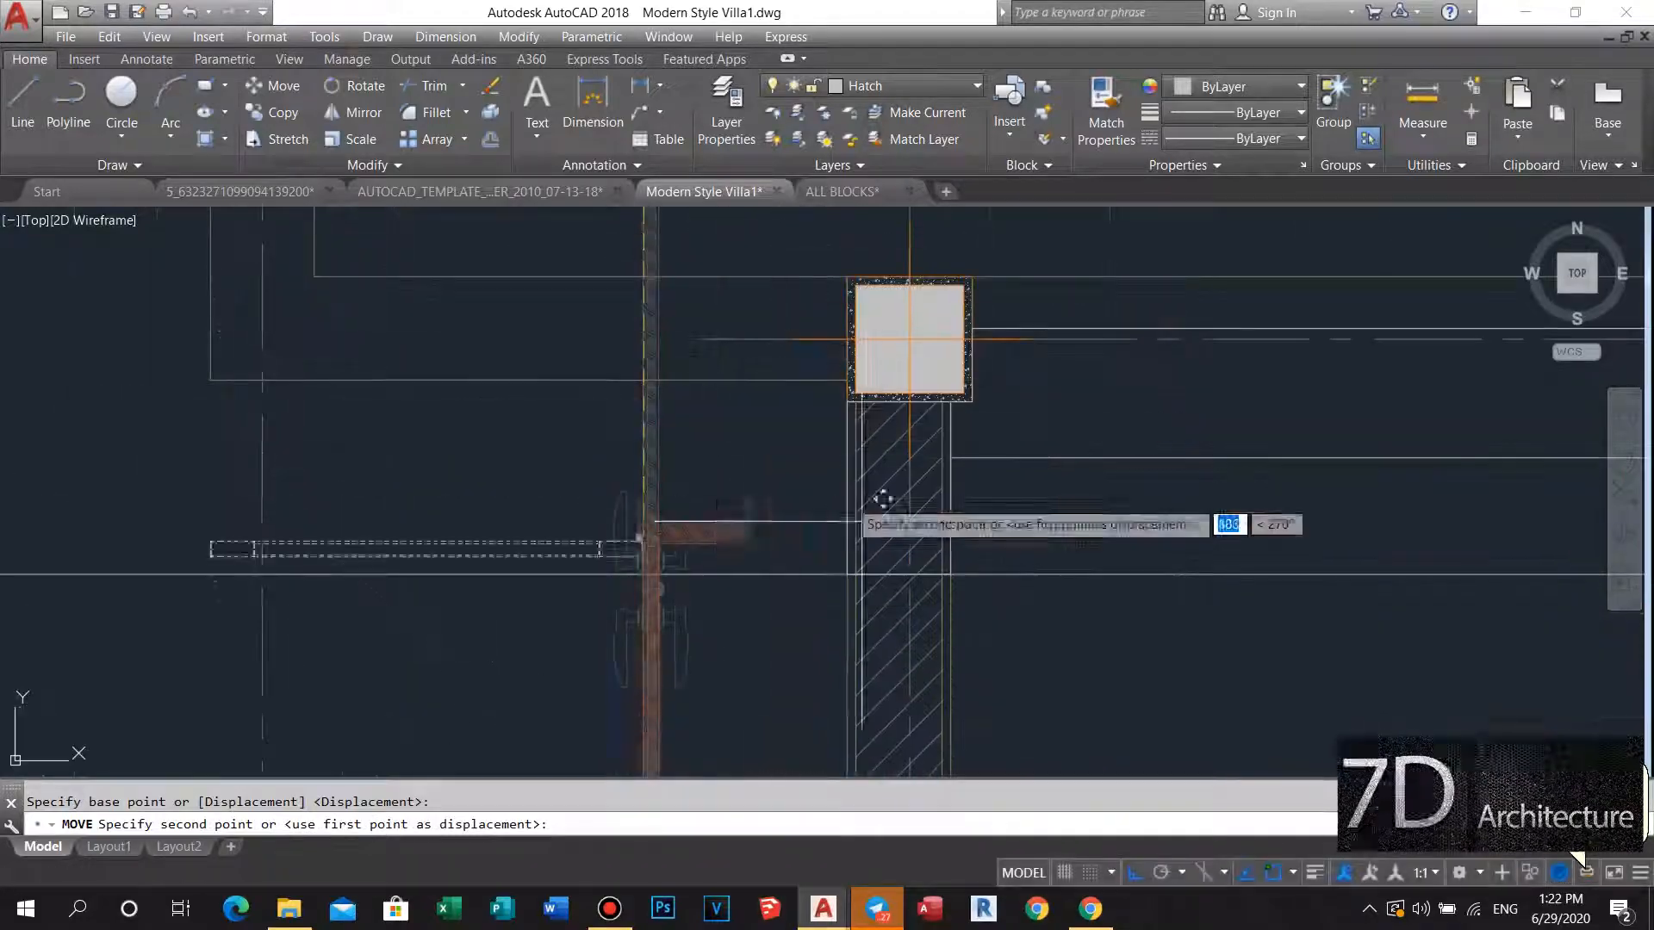
pyautogui.click(809, 623)
# Draw a rectangle over the wall from the double door's lower frame down to the top face of the lower column.
pyautogui.scroll(-3, 807, 625)
pyautogui.moveTo(807, 626)
pyautogui.mouseDown(button='middle')
pyautogui.moveTo(808, 475)
pyautogui.moveTo(735, 355)
pyautogui.mouseUp(button='middle')
pyautogui.scroll(-3, 777, 422)
pyautogui.scroll(4, 748, 646)
pyautogui.moveTo(749, 646)
pyautogui.mouseDown(button='middle')
pyautogui.moveTo(744, 453)
pyautogui.moveTo(608, 472)
pyautogui.mouseUp(button='middle')
pyautogui.write('rec')
pyautogui.press('Return')
pyautogui.scroll(4, 630, 467)
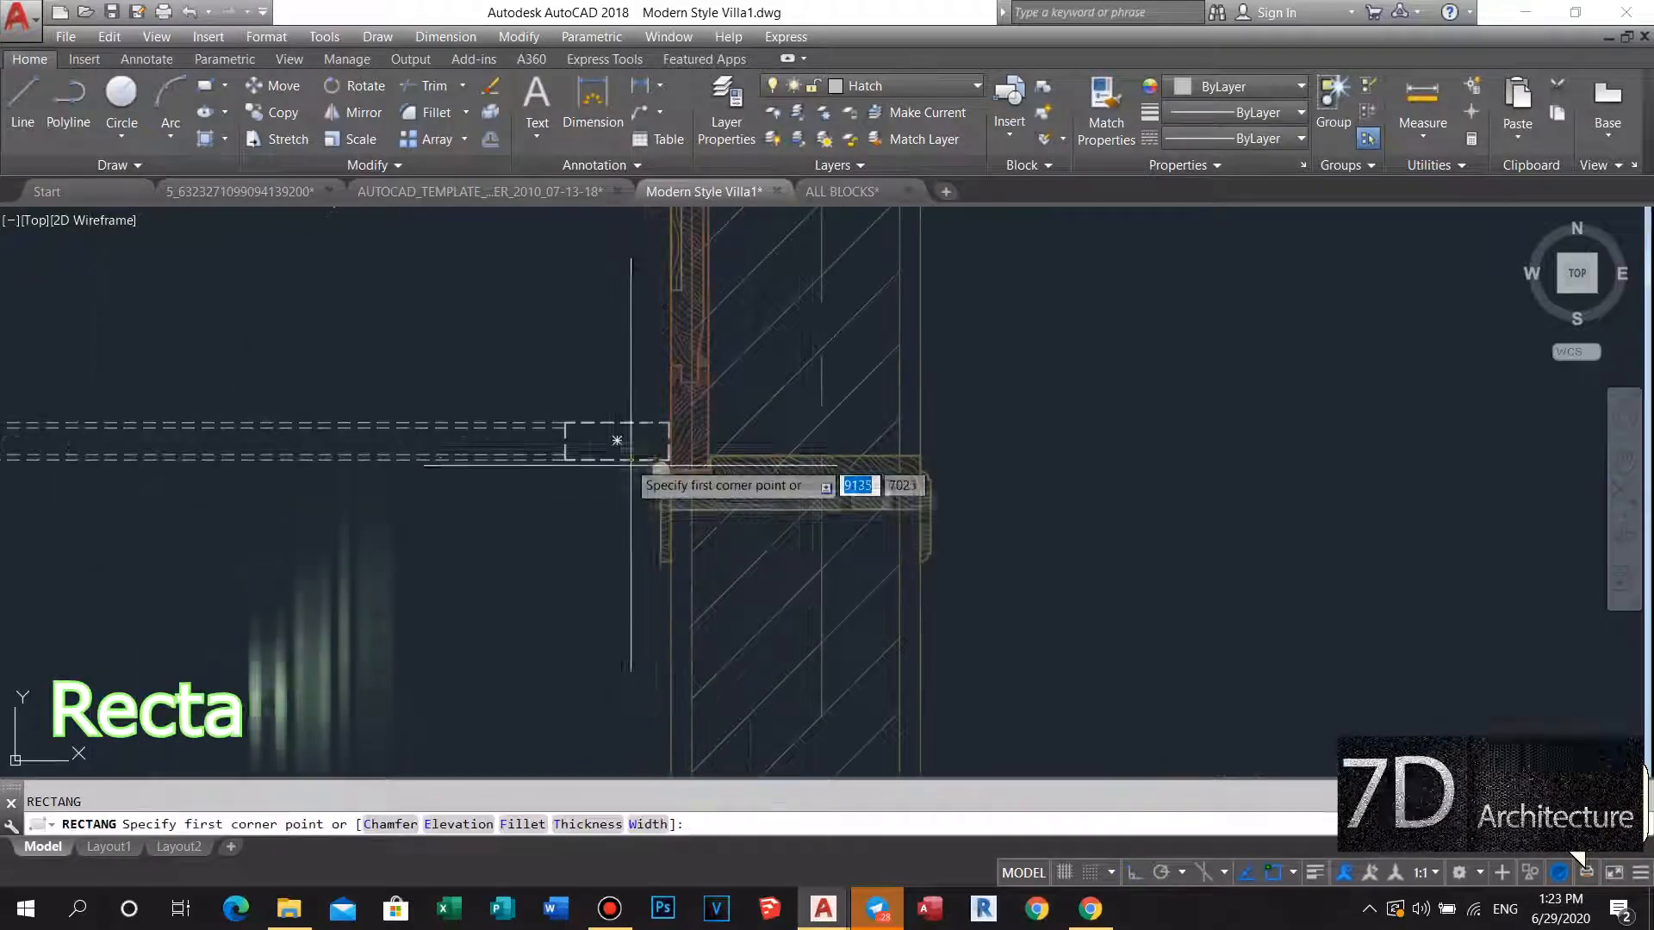
pyautogui.scroll(4, 686, 506)
pyautogui.click(640, 518)
pyautogui.scroll(-6, 640, 517)
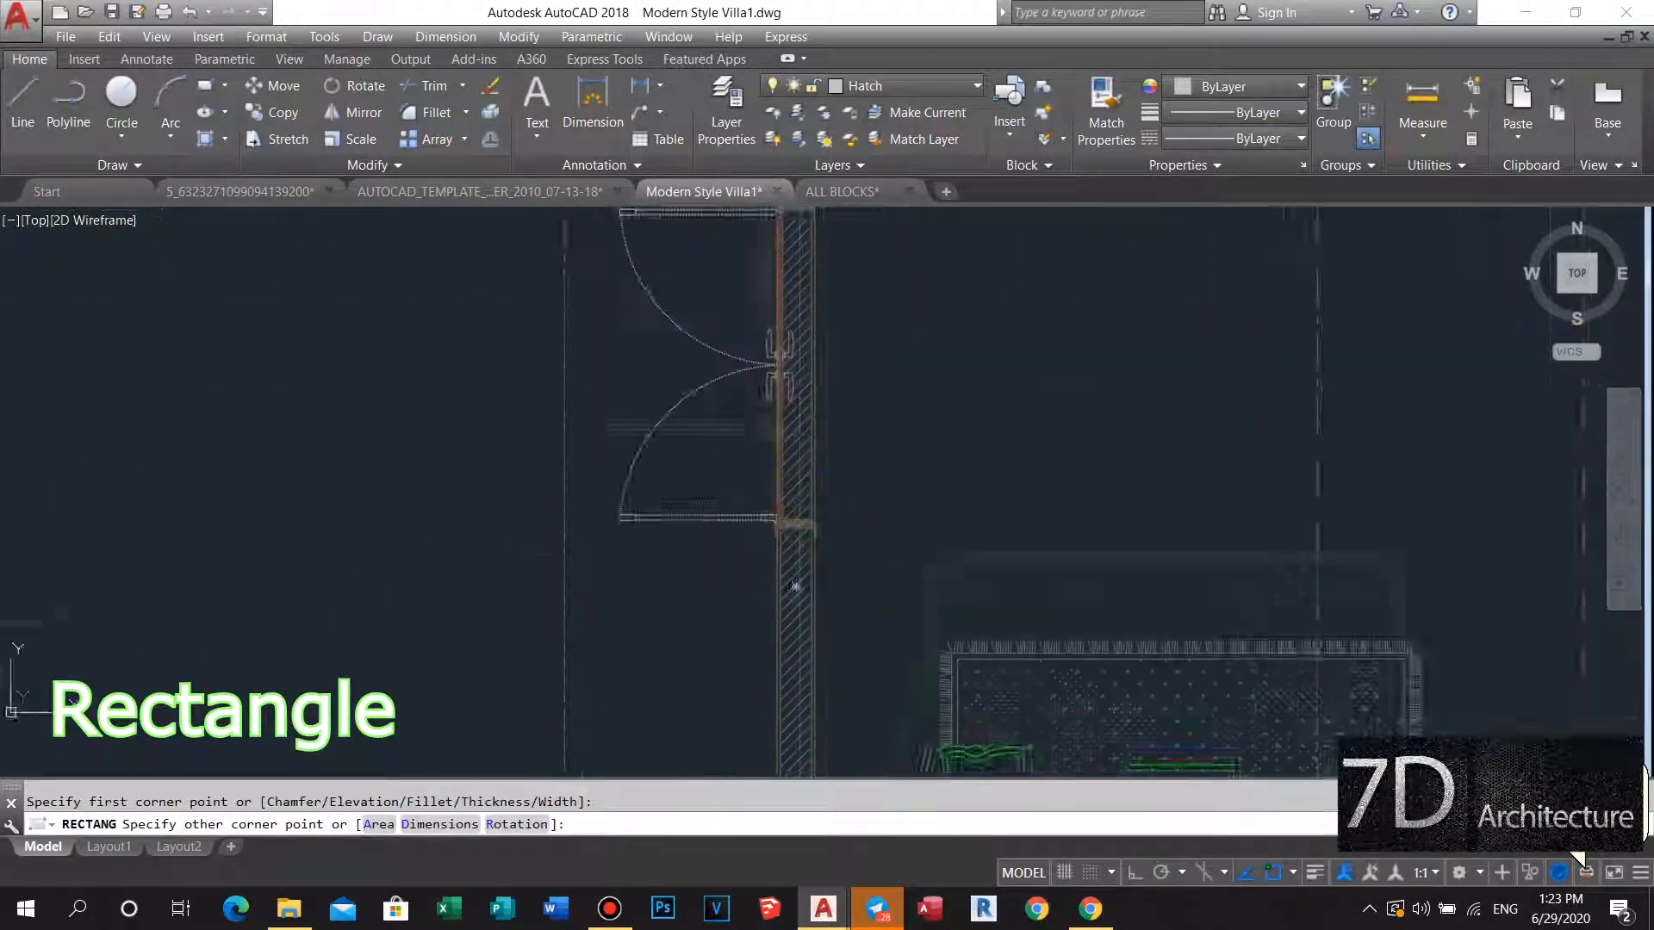
pyautogui.scroll(5, 824, 583)
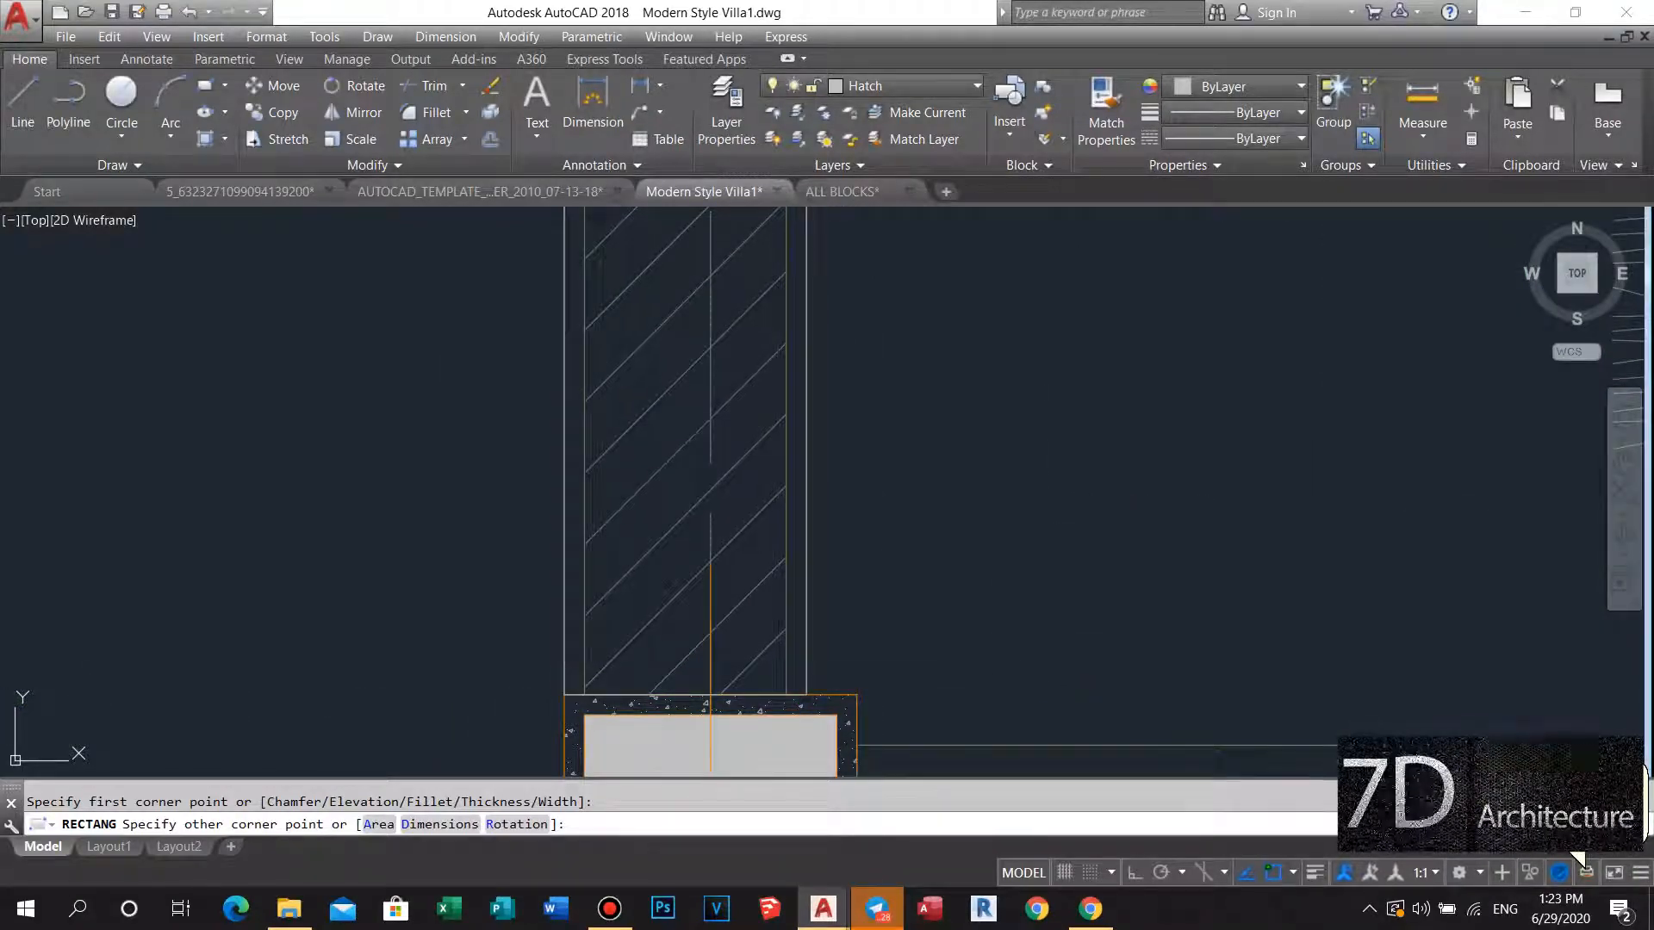
pyautogui.click(806, 694)
pyautogui.press('Return')
# Move the old wall hatch with its outlines about 3800 to the left, clear of the new wall rectangles.
pyautogui.scroll(-8, 794, 416)
pyautogui.moveTo(790, 417); pyautogui.dragTo(790, 446, button='middle')
pyautogui.scroll(6, 801, 545)
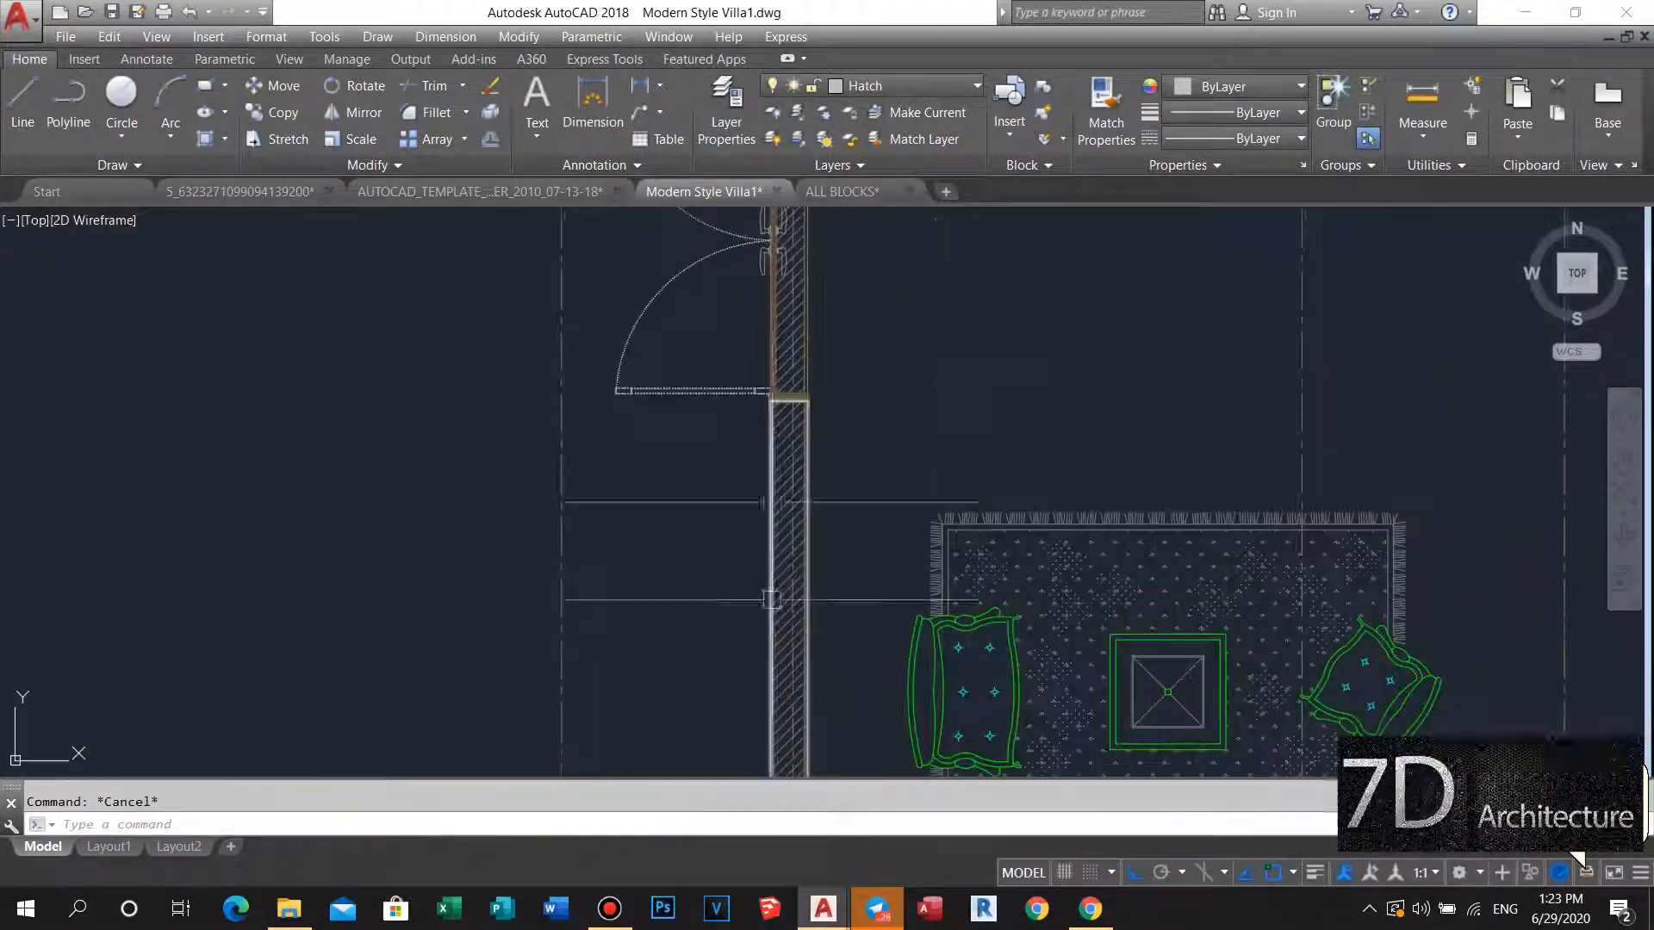
pyautogui.click(857, 390)
pyautogui.click(811, 447)
pyautogui.moveTo(896, 437); pyautogui.dragTo(881, 453, button='middle')
pyautogui.write('m')
pyautogui.press('space')
pyautogui.click(945, 457)
pyautogui.scroll(-6, 827, 457)
pyautogui.moveTo(758, 452); pyautogui.dragTo(1009, 424, button='middle')
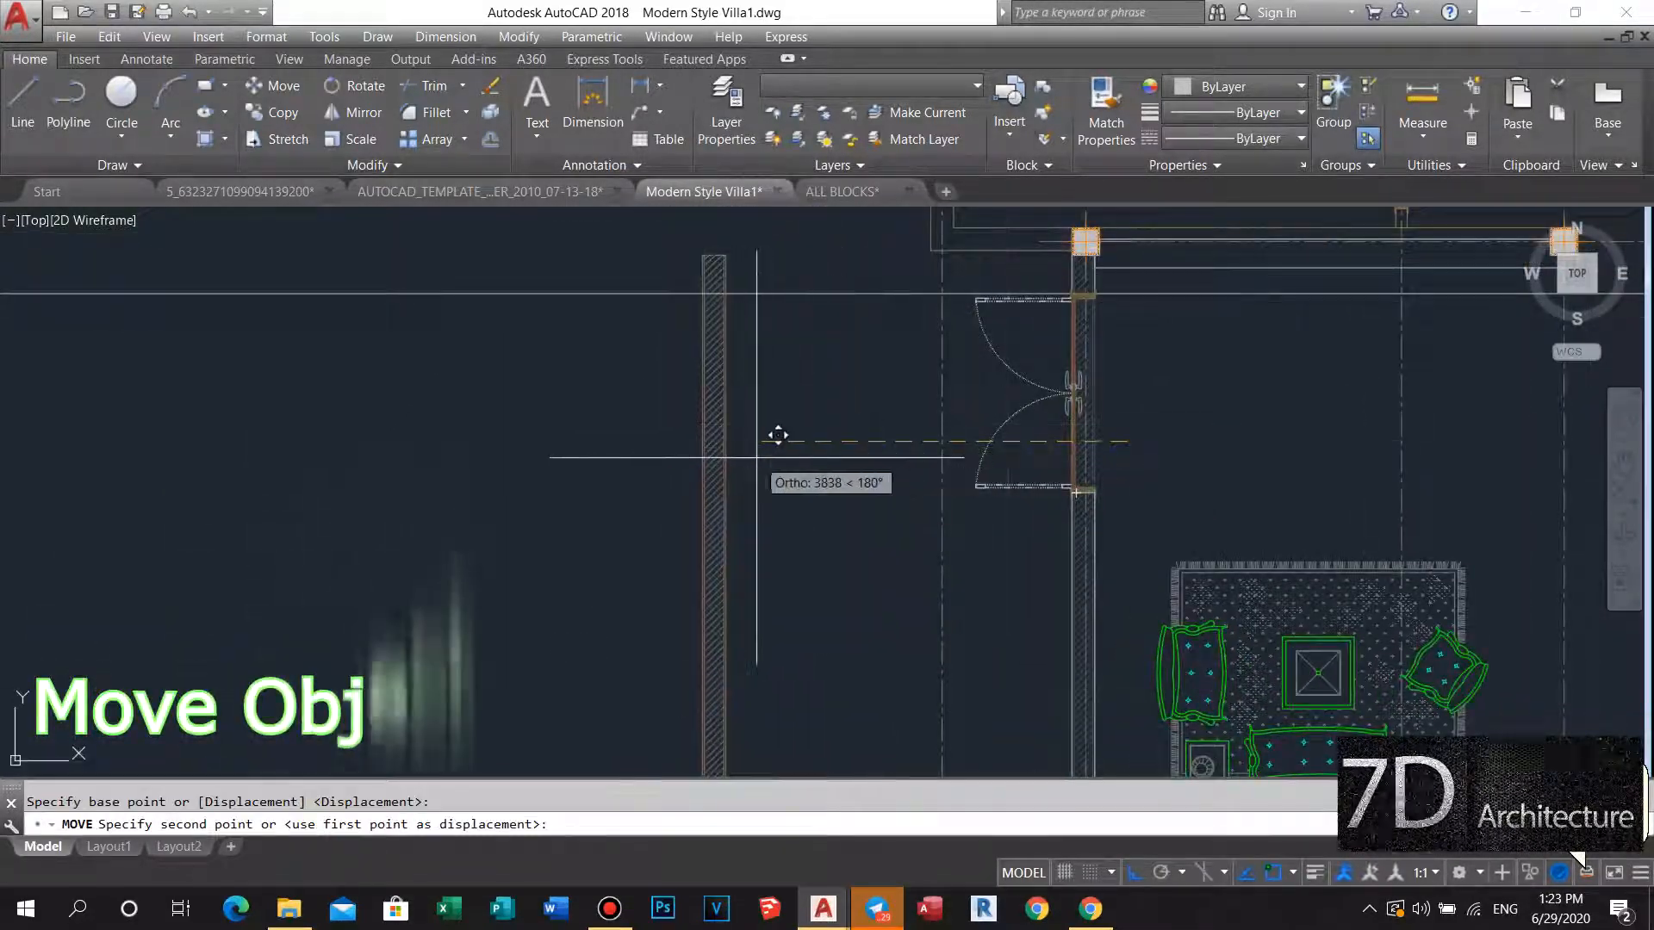
pyautogui.press('Escape')
pyautogui.scroll(4, 967, 521)
pyautogui.moveTo(953, 487); pyautogui.dragTo(912, 491, button='middle')
pyautogui.write('o')
pyautogui.press('space')
pyautogui.click(858, 518)
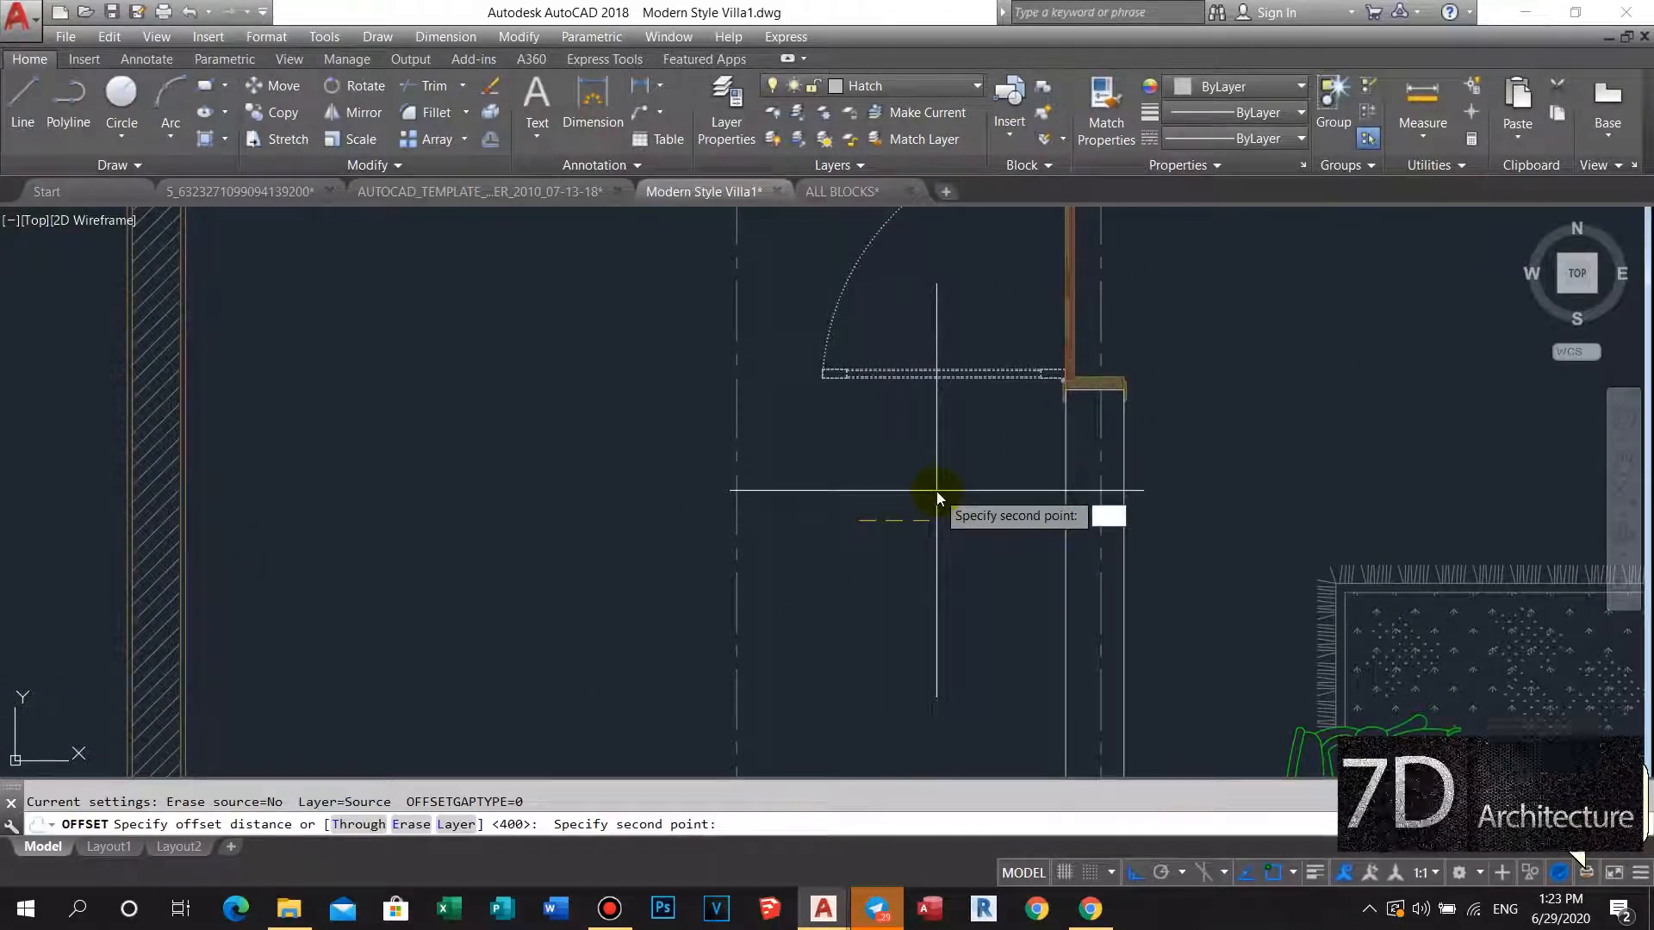
pyautogui.press('Escape')
pyautogui.press('Escape')
# Offset the new wall rectangle below the double door 20 inward.
pyautogui.write('o')
pyautogui.press('space')
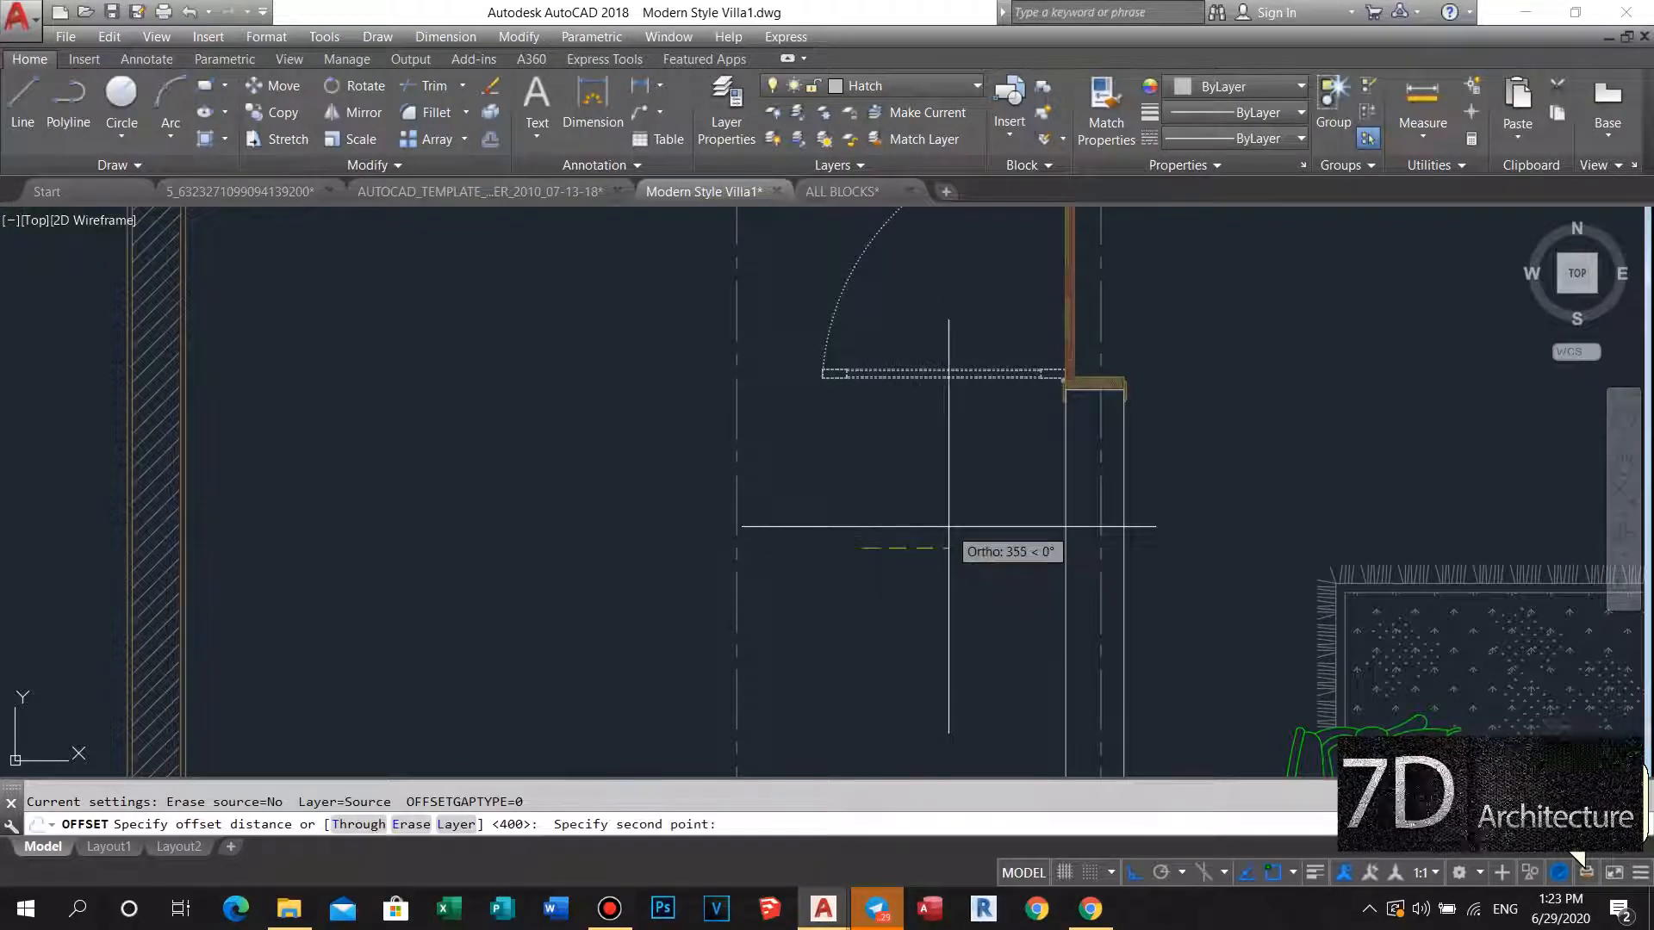
pyautogui.write('0')
pyautogui.press('Return')
pyautogui.scroll(3, 1060, 495)
pyautogui.click(1096, 488)
pyautogui.click(1130, 486)
pyautogui.press('space')
pyautogui.scroll(-4, 1092, 487)
pyautogui.press('Escape')
pyautogui.moveTo(870, 501); pyautogui.dragTo(790, 461, button='middle')
pyautogui.scroll(-5, 840, 500)
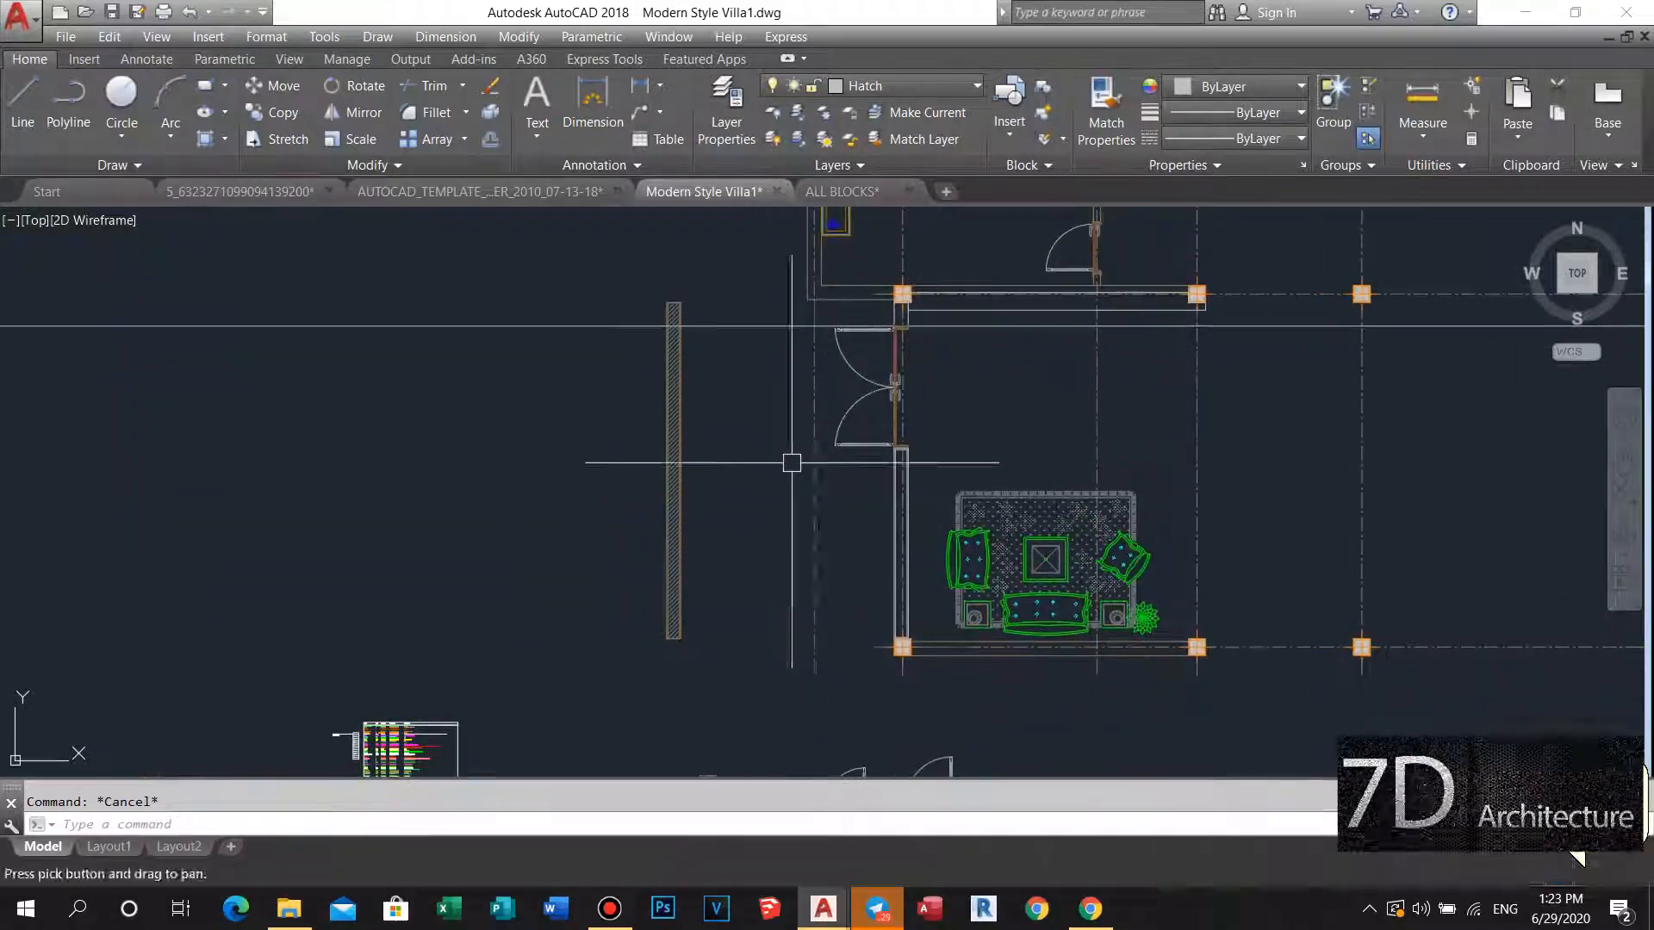
# Match the properties of the old wall's outline onto both outlines of the new wall below the double door.
pyautogui.scroll(5, 680, 521)
pyautogui.write('ma')
pyautogui.press('space')
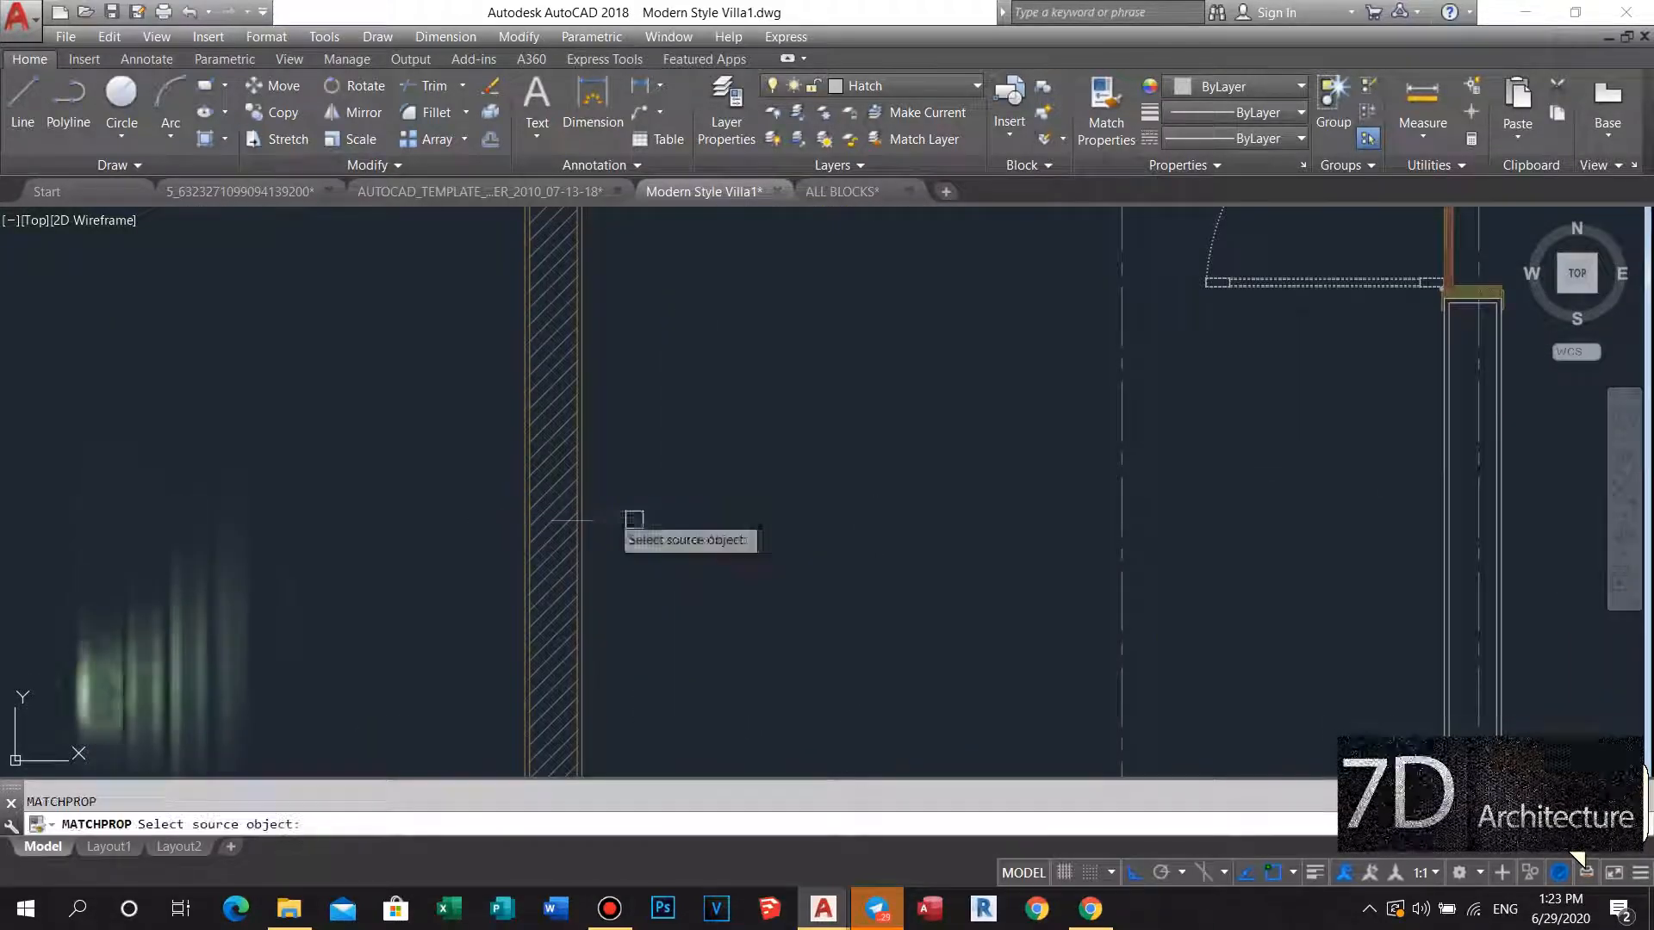
pyautogui.click(583, 534)
pyautogui.scroll(-5, 594, 534)
pyautogui.moveTo(840, 536); pyautogui.dragTo(693, 517, button='middle')
pyautogui.scroll(5, 796, 487)
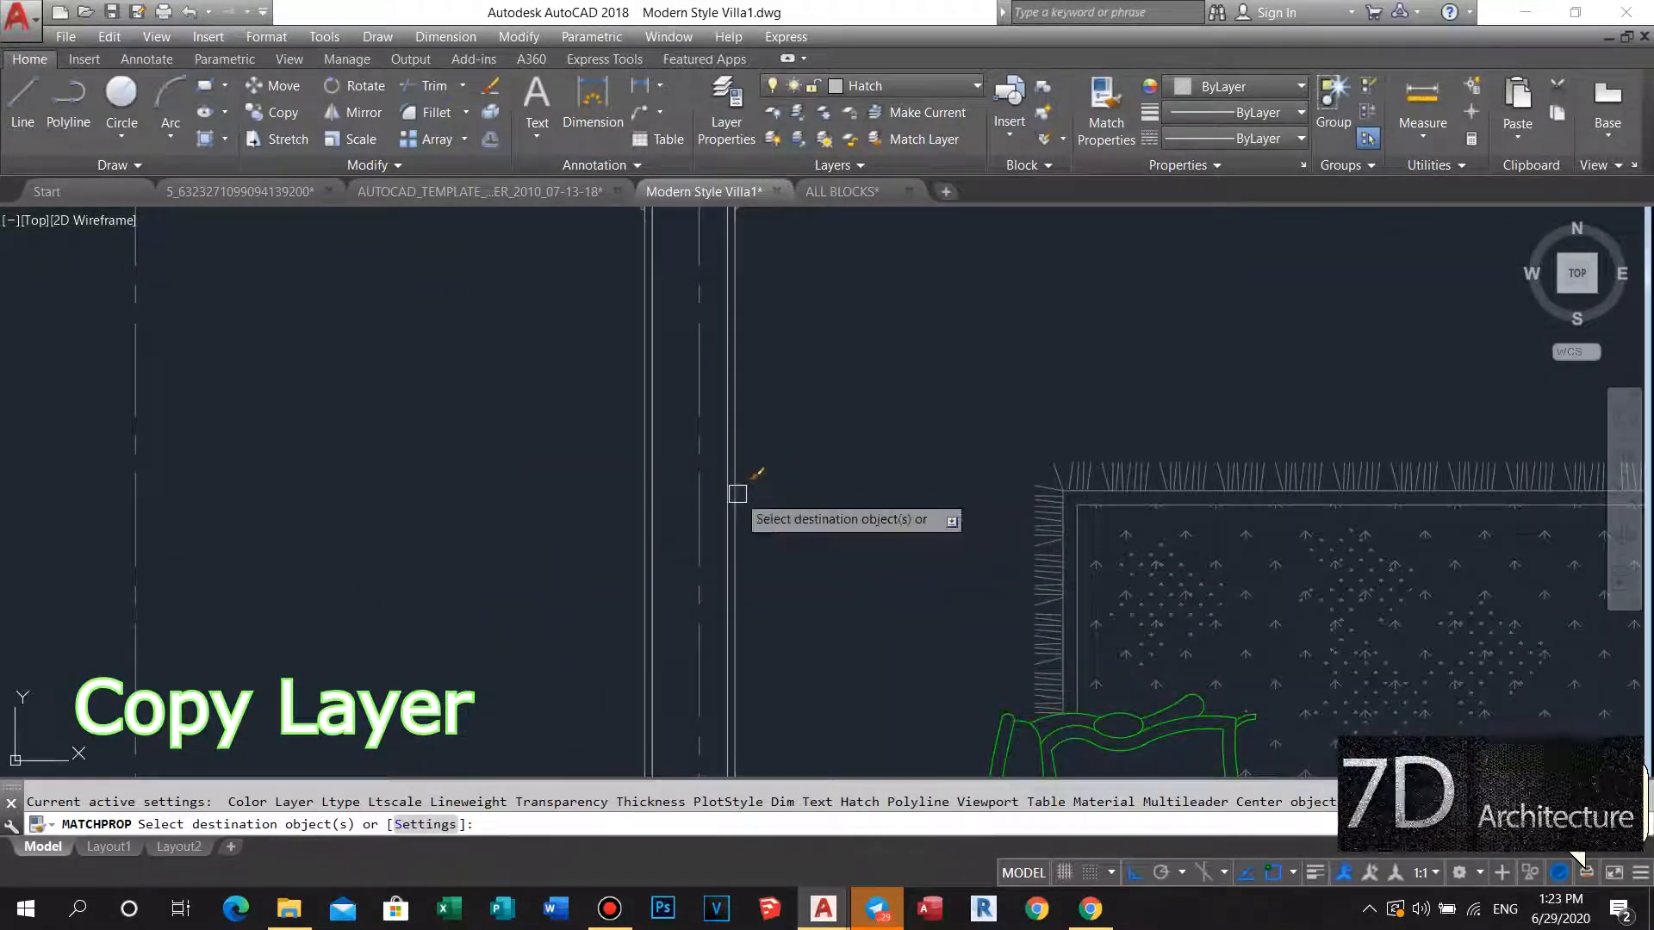
pyautogui.scroll(-5, 741, 473)
pyautogui.moveTo(741, 472); pyautogui.dragTo(744, 271, button='middle')
# Stretch the lower edge of this wall's inner rectangle down to the top face of the lower column.
pyautogui.scroll(13, 730, 530)
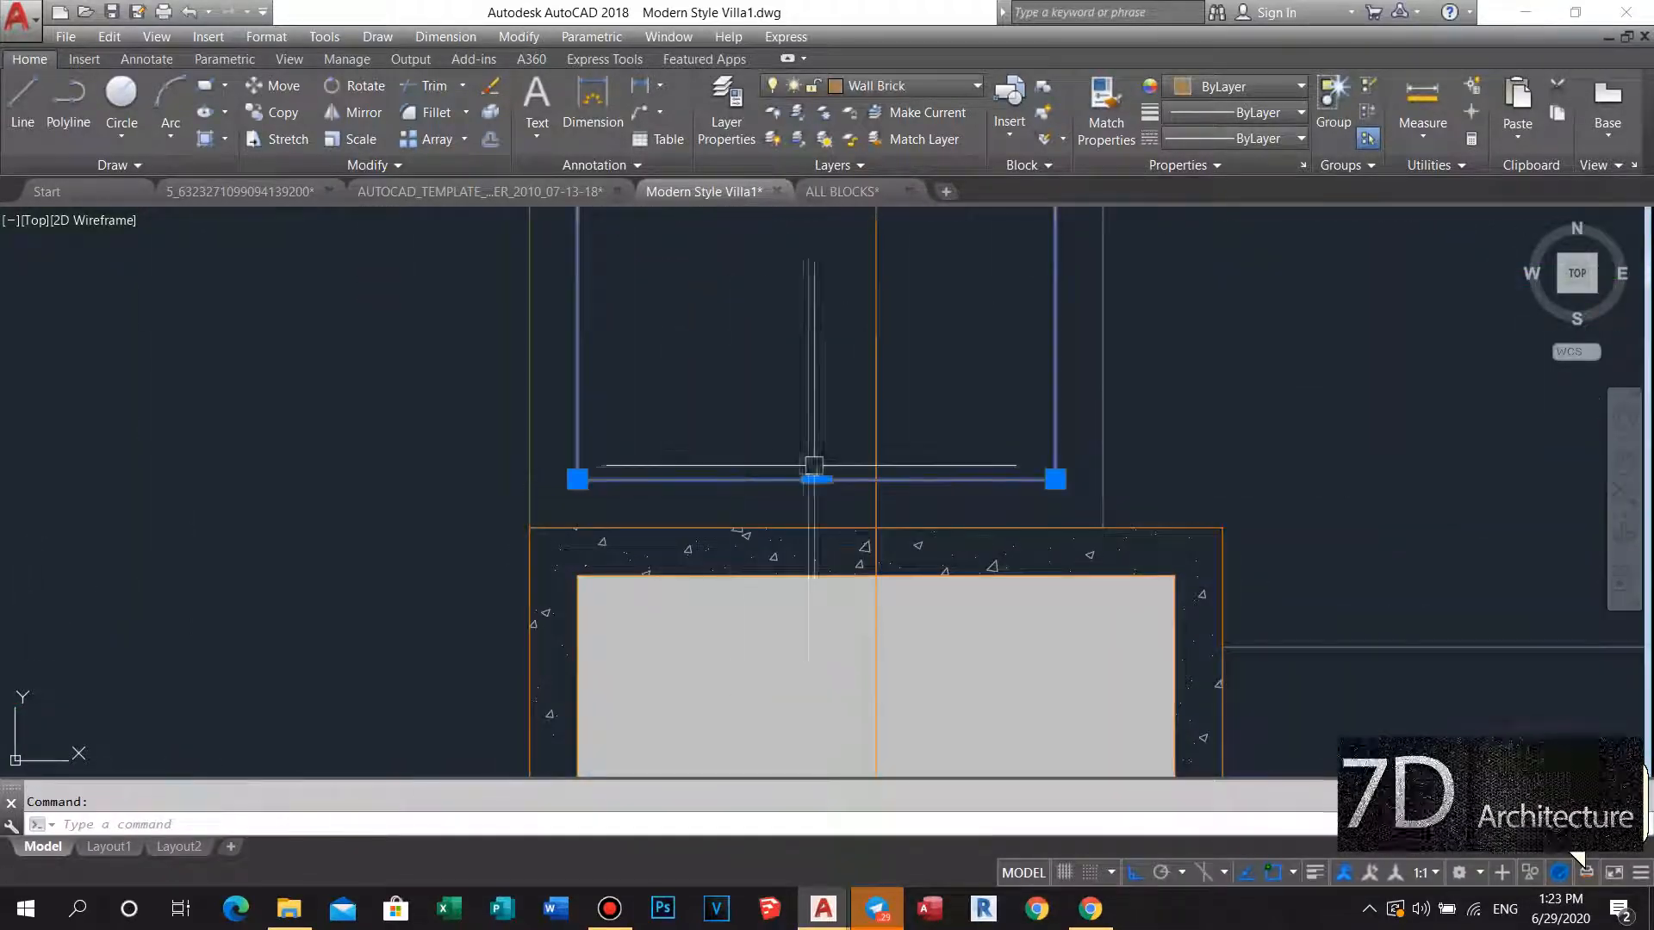
pyautogui.click(816, 479)
pyautogui.click(816, 528)
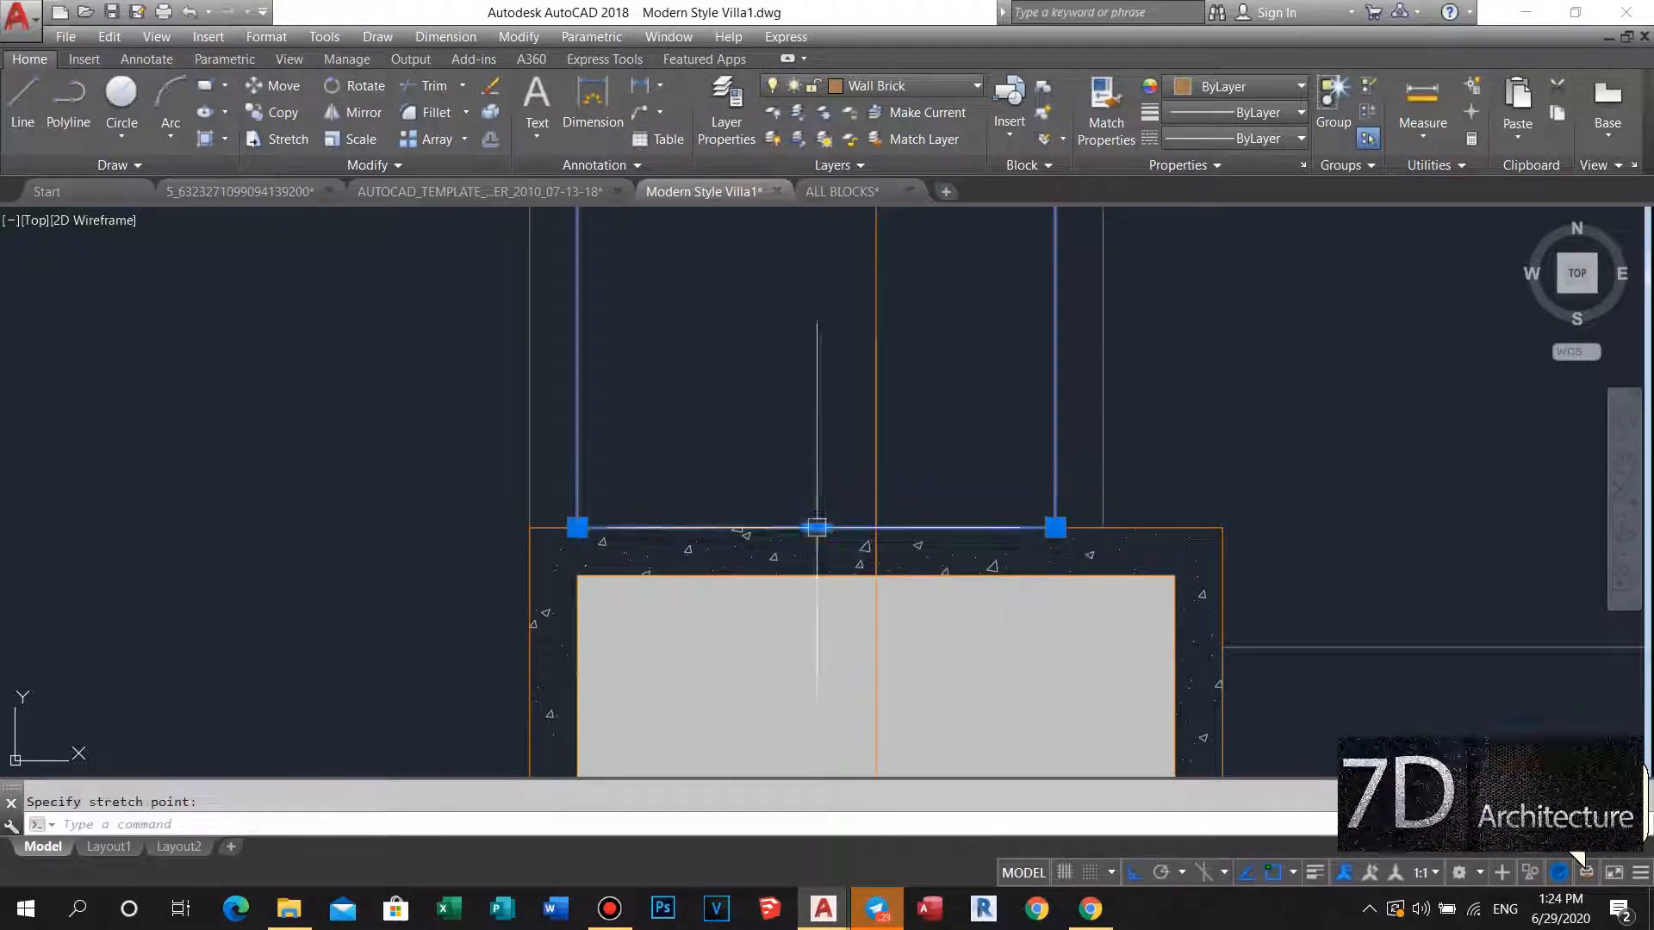
pyautogui.press('Escape')
pyautogui.scroll(-10, 823, 469)
# Match the properties of the lower wall's outline onto the wall rectangle above the double door.
pyautogui.moveTo(809, 456); pyautogui.dragTo(808, 472, button='middle')
pyautogui.scroll(4, 803, 360)
pyautogui.scroll(-4, 802, 361)
pyautogui.moveTo(803, 379)
pyautogui.mouseDown(button='middle')
pyautogui.moveTo(805, 460)
pyautogui.moveTo(790, 280)
pyautogui.mouseUp(button='middle')
pyautogui.scroll(6, 809, 308)
pyautogui.scroll(-4, 804, 344)
pyautogui.scroll(6, 806, 468)
pyautogui.moveTo(812, 477); pyautogui.dragTo(814, 488, button='middle')
pyautogui.press('Return')
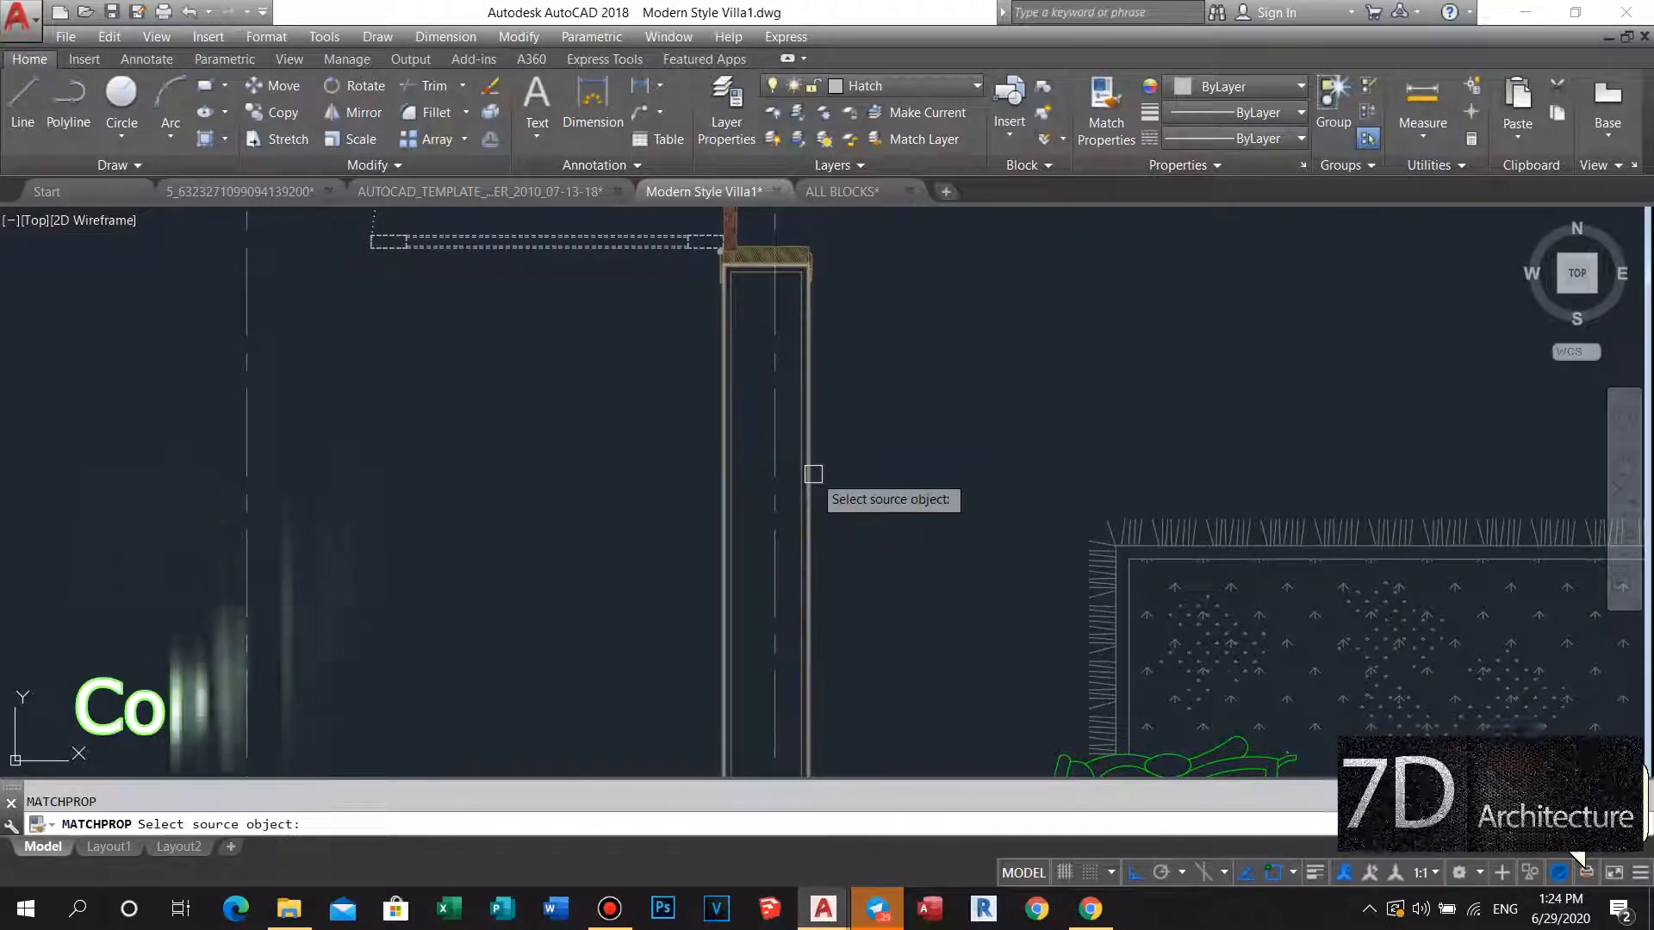
pyautogui.click(814, 486)
pyautogui.scroll(-5, 819, 354)
pyautogui.scroll(6, 810, 349)
pyautogui.click(814, 290)
pyautogui.press('Return')
# Offset the wall rectangle above the double door 20 inward.
pyautogui.moveTo(786, 254); pyautogui.dragTo(782, 419, button='middle')
pyautogui.press('Escape')
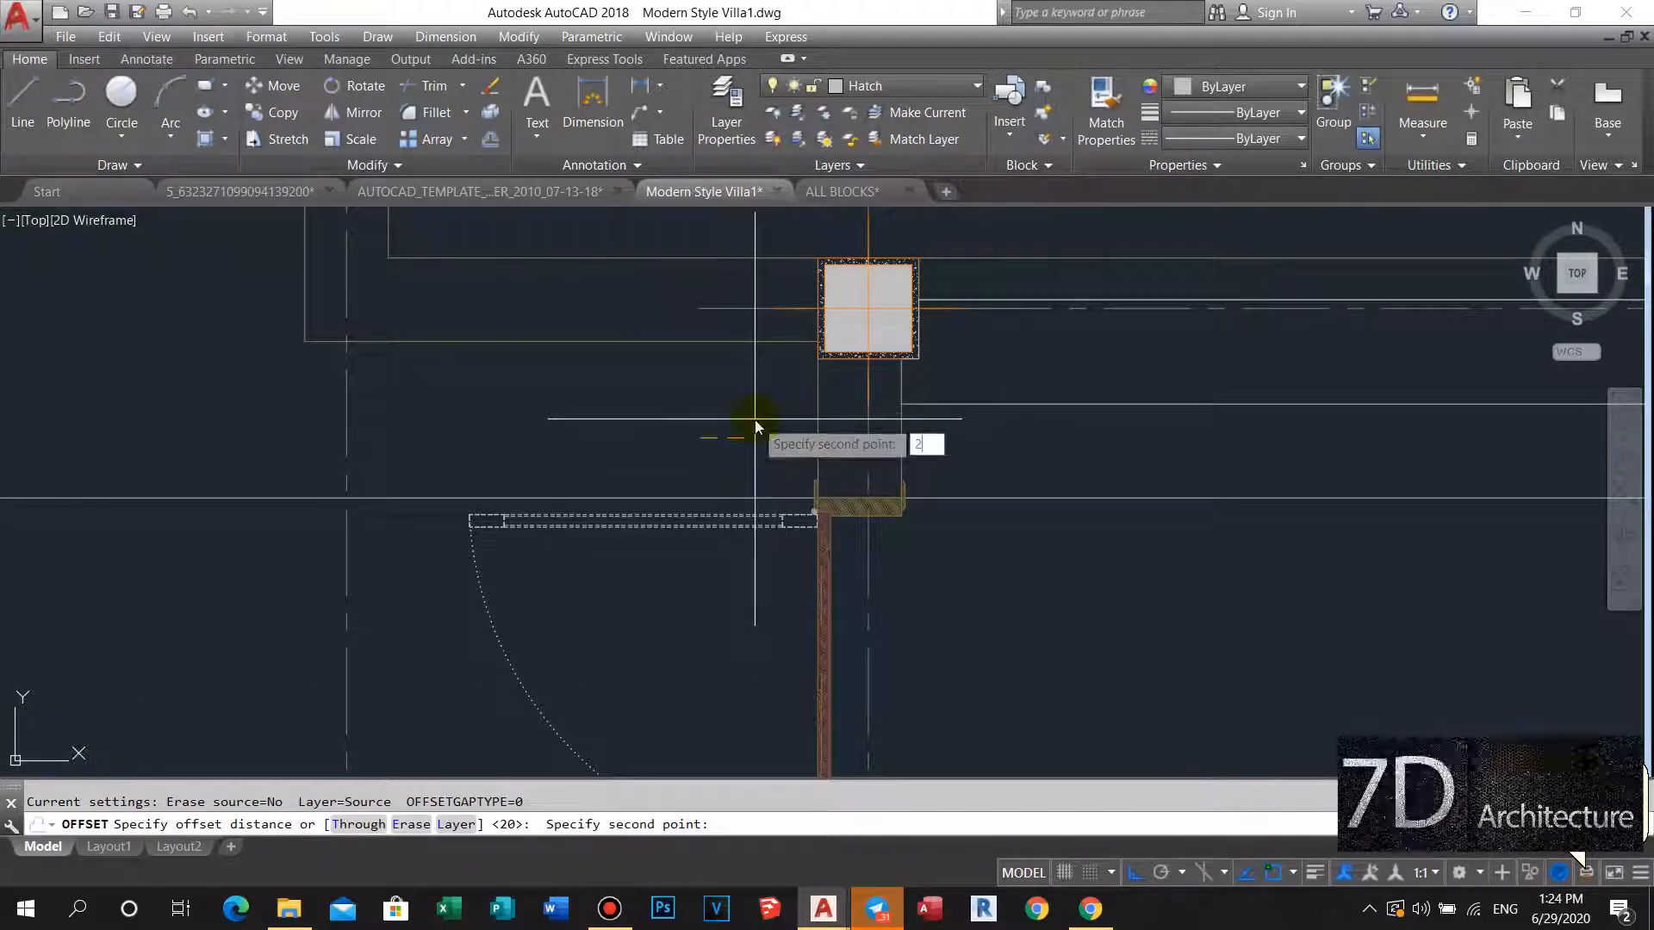
pyautogui.click(825, 411)
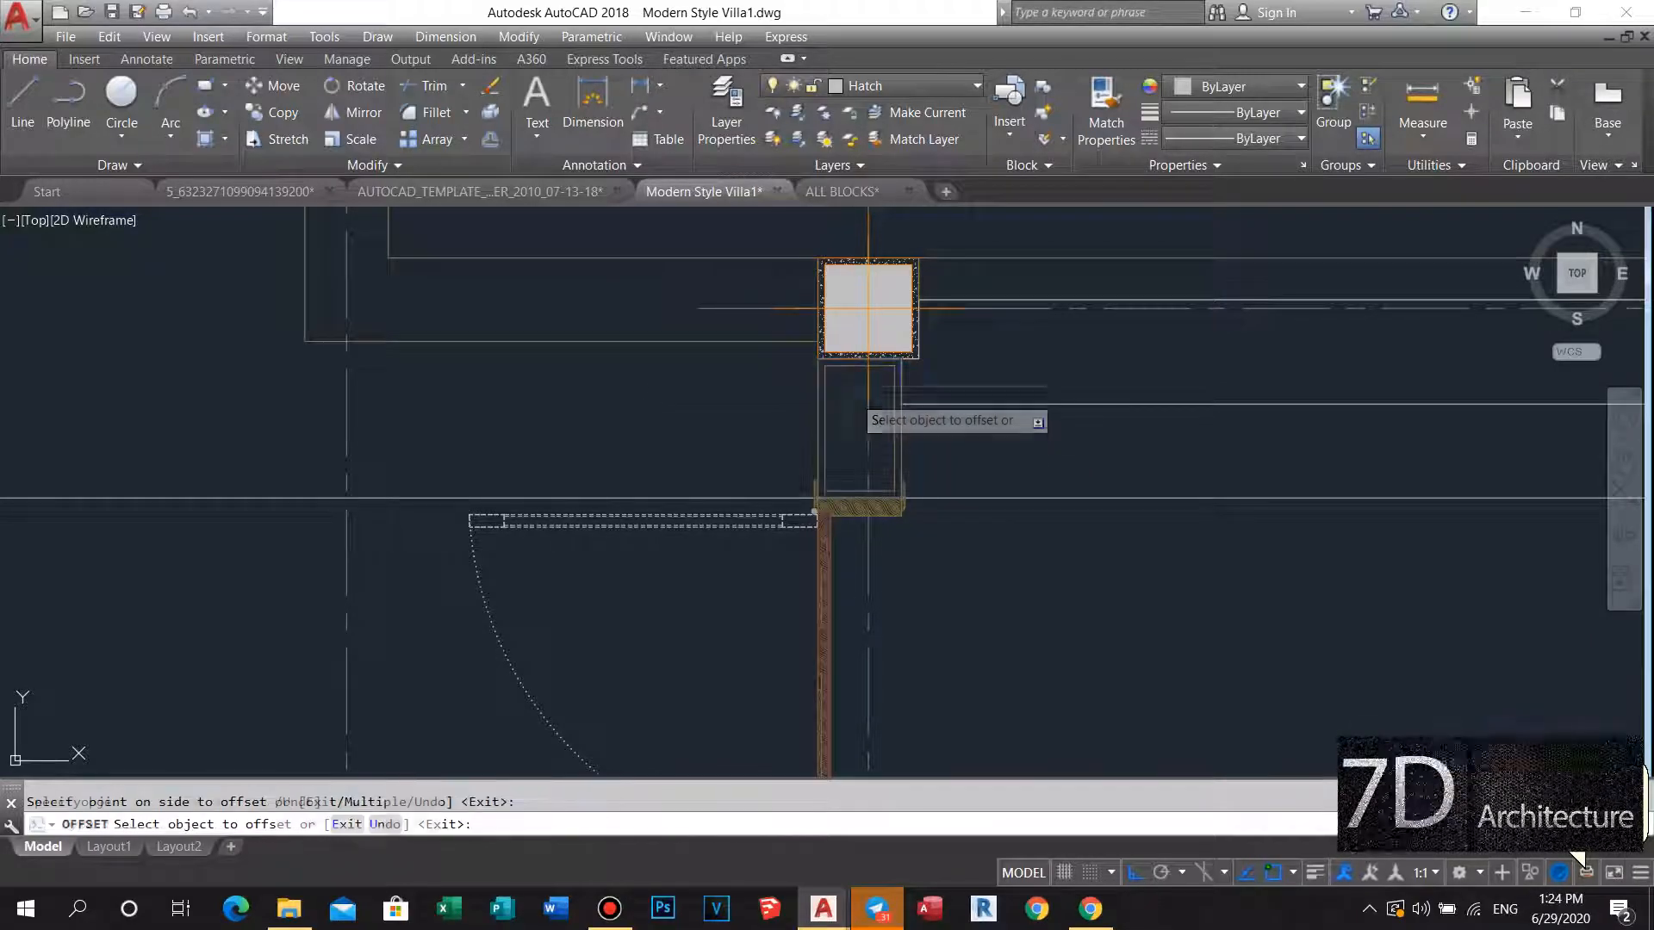
pyautogui.press('Escape')
# Stretch the upper edge of the upper wall's inner rectangle up to the bottom face of the column.
pyautogui.scroll(6, 848, 372)
pyautogui.click(852, 367)
pyautogui.click(852, 340)
pyautogui.press('Escape')
pyautogui.scroll(-8, 714, 486)
pyautogui.scroll(4, 722, 489)
pyautogui.scroll(-8, 722, 491)
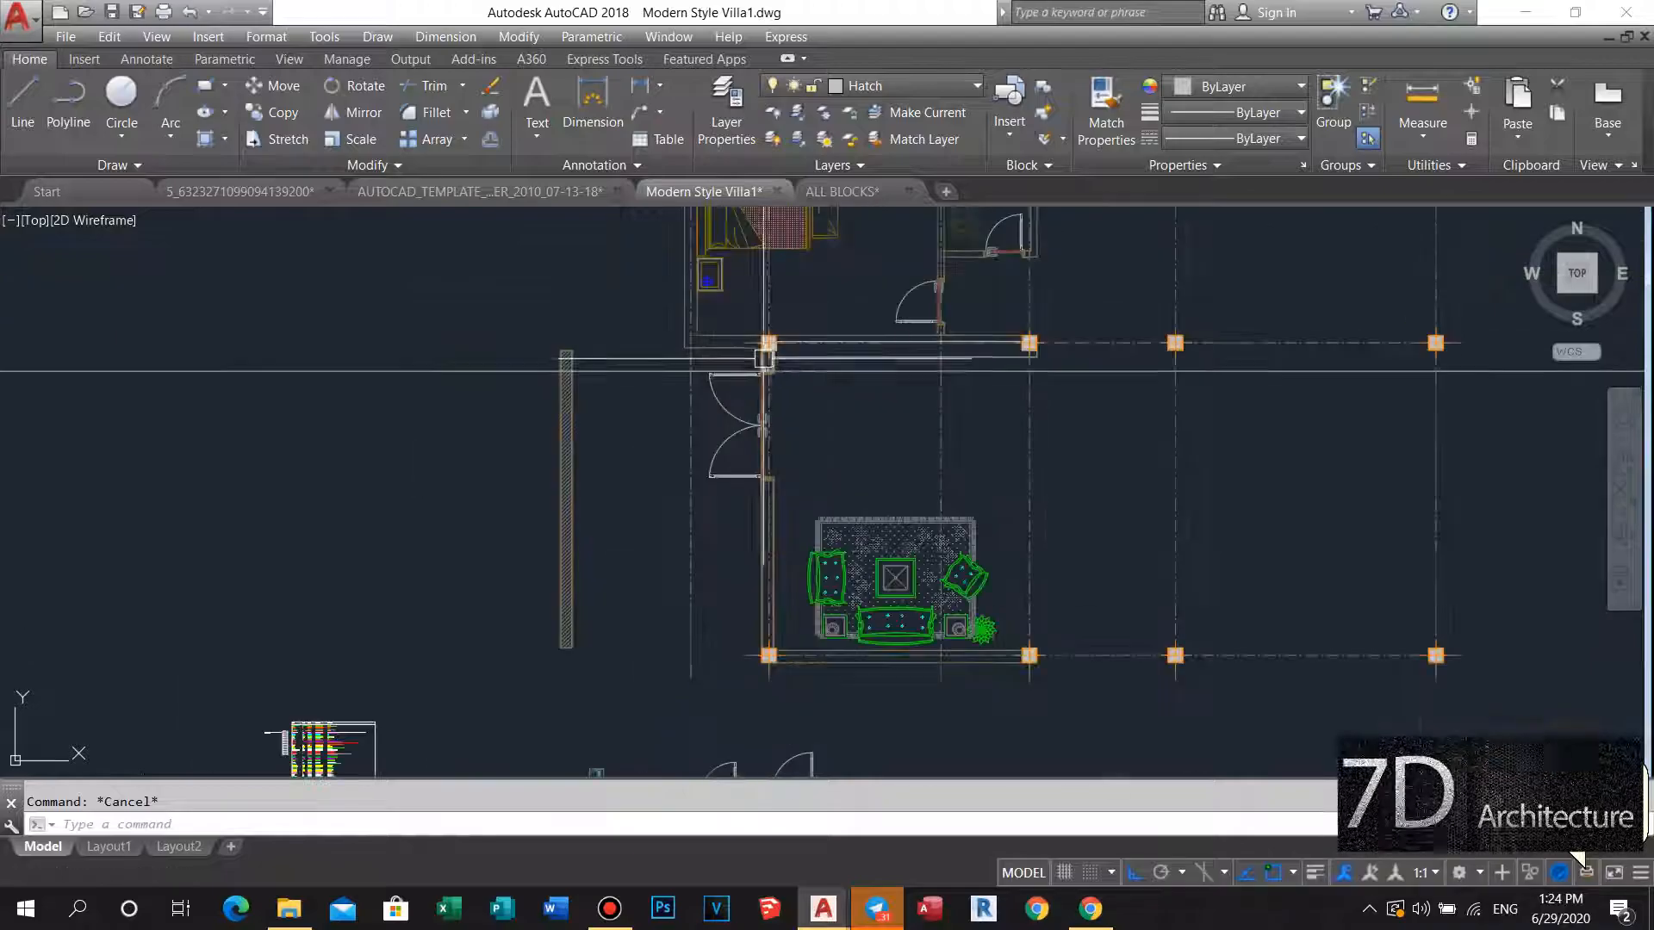
# Fill the inner rectangle of the wall below the double door with a solid hatch.
pyautogui.scroll(8, 753, 544)
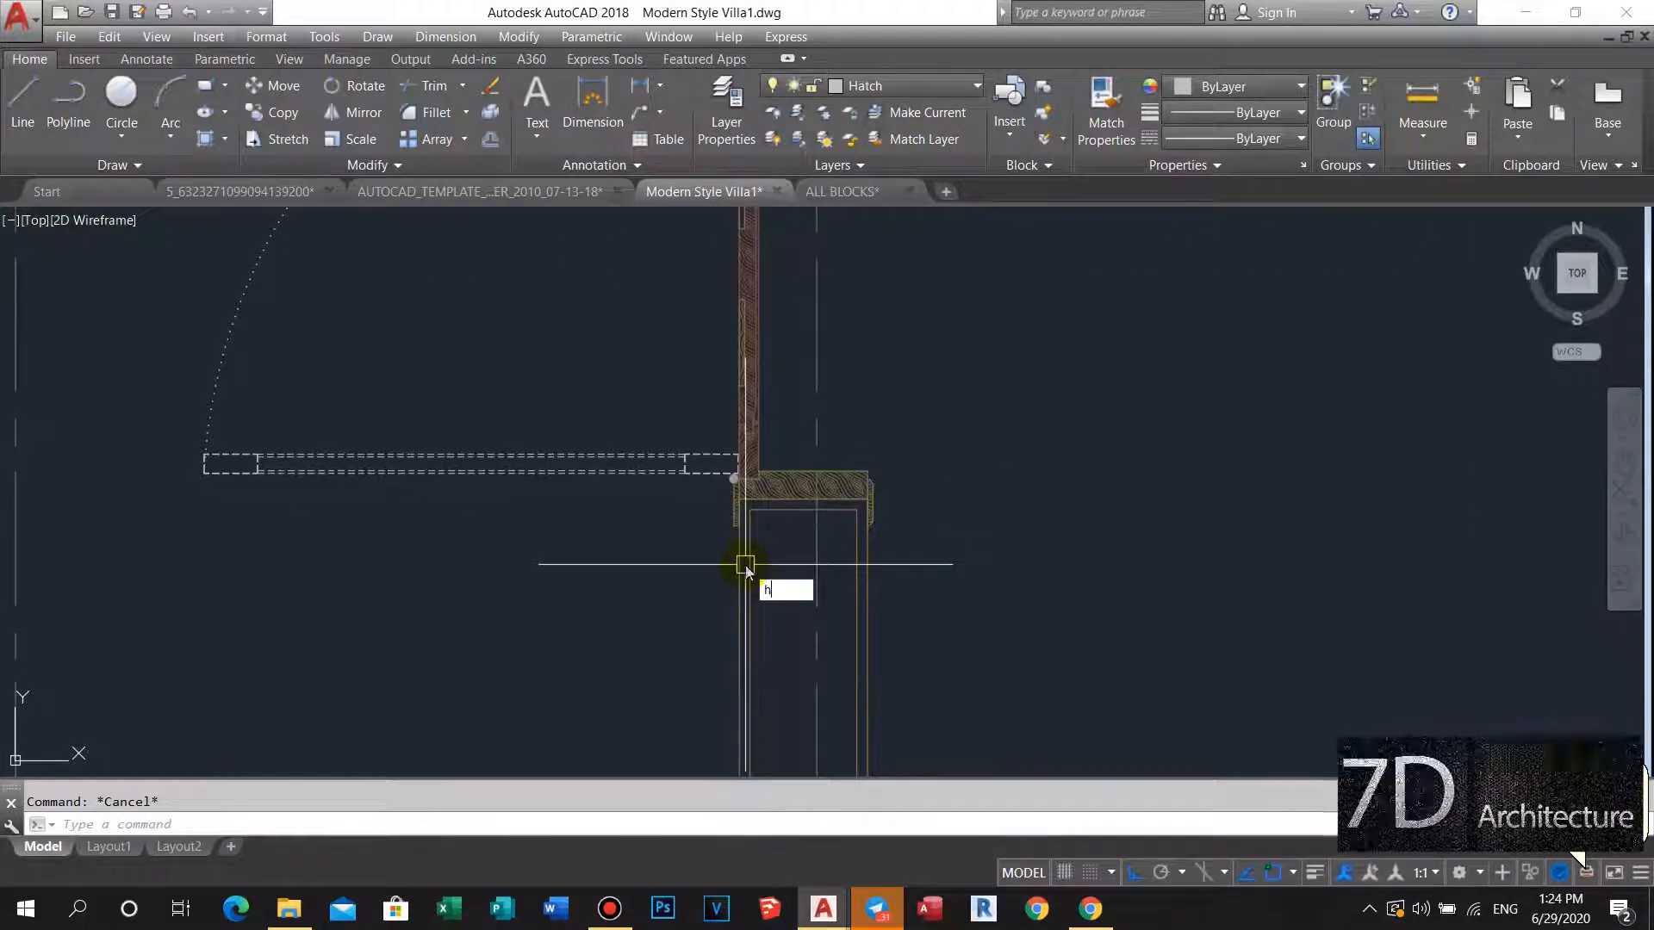
pyautogui.press('Return')
pyautogui.click(746, 561)
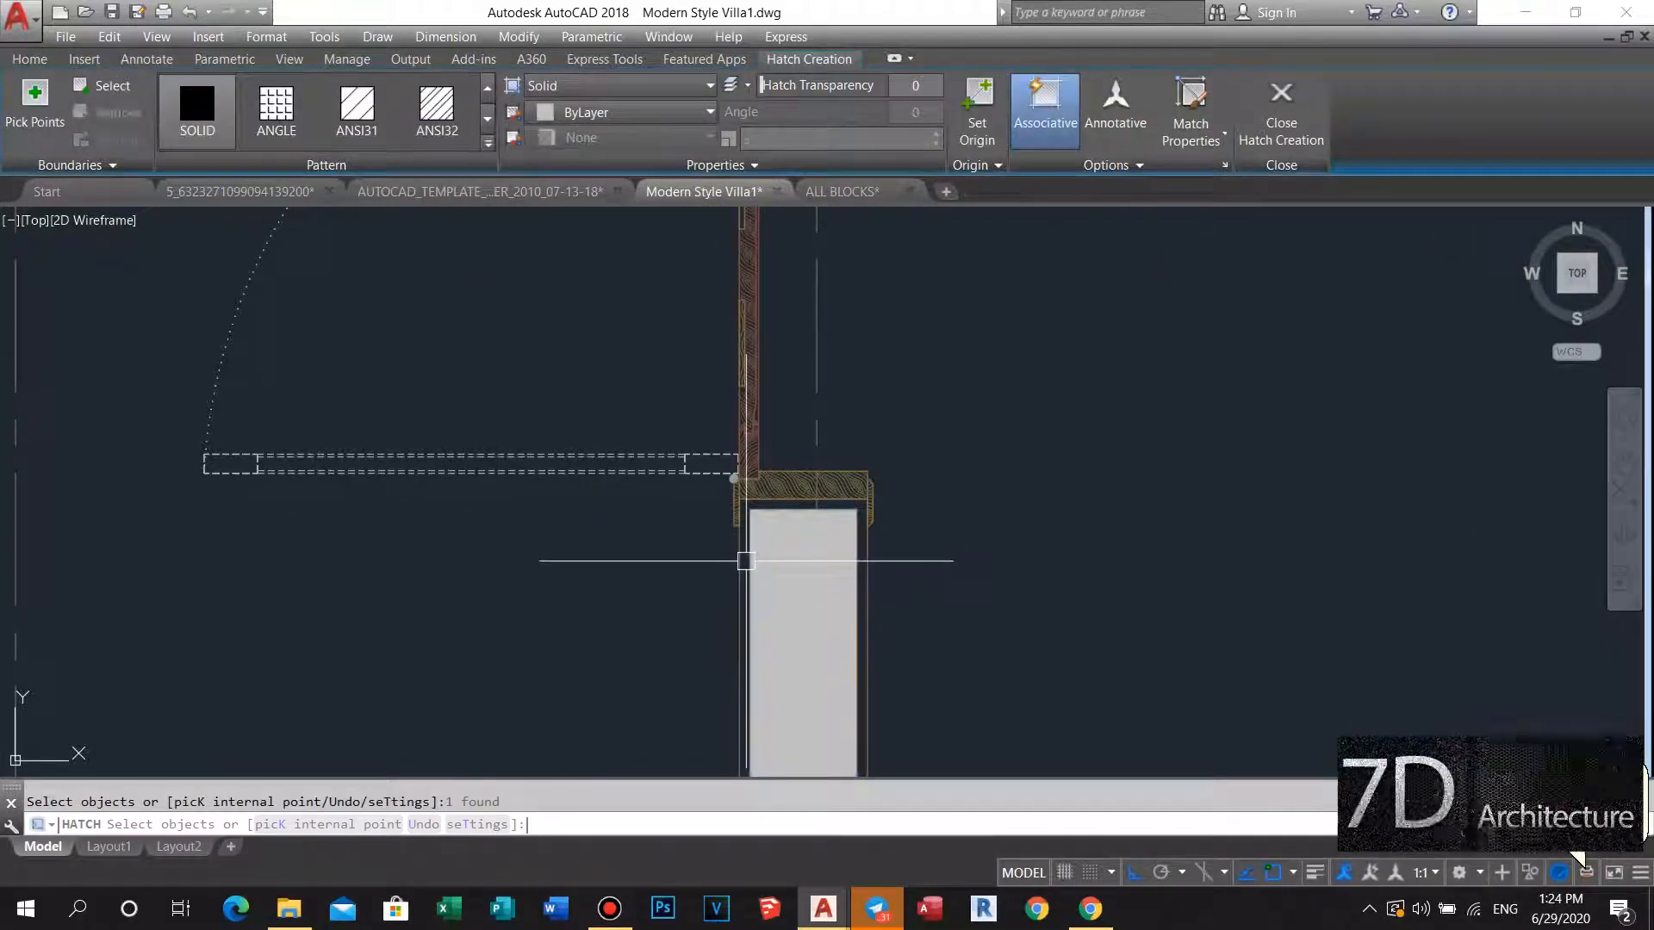
pyautogui.press('Return')
# Match the old wall's diagonal hatch onto the solid hatch of the wall below the double door.
pyautogui.scroll(-8, 746, 561)
pyautogui.scroll(6, 461, 521)
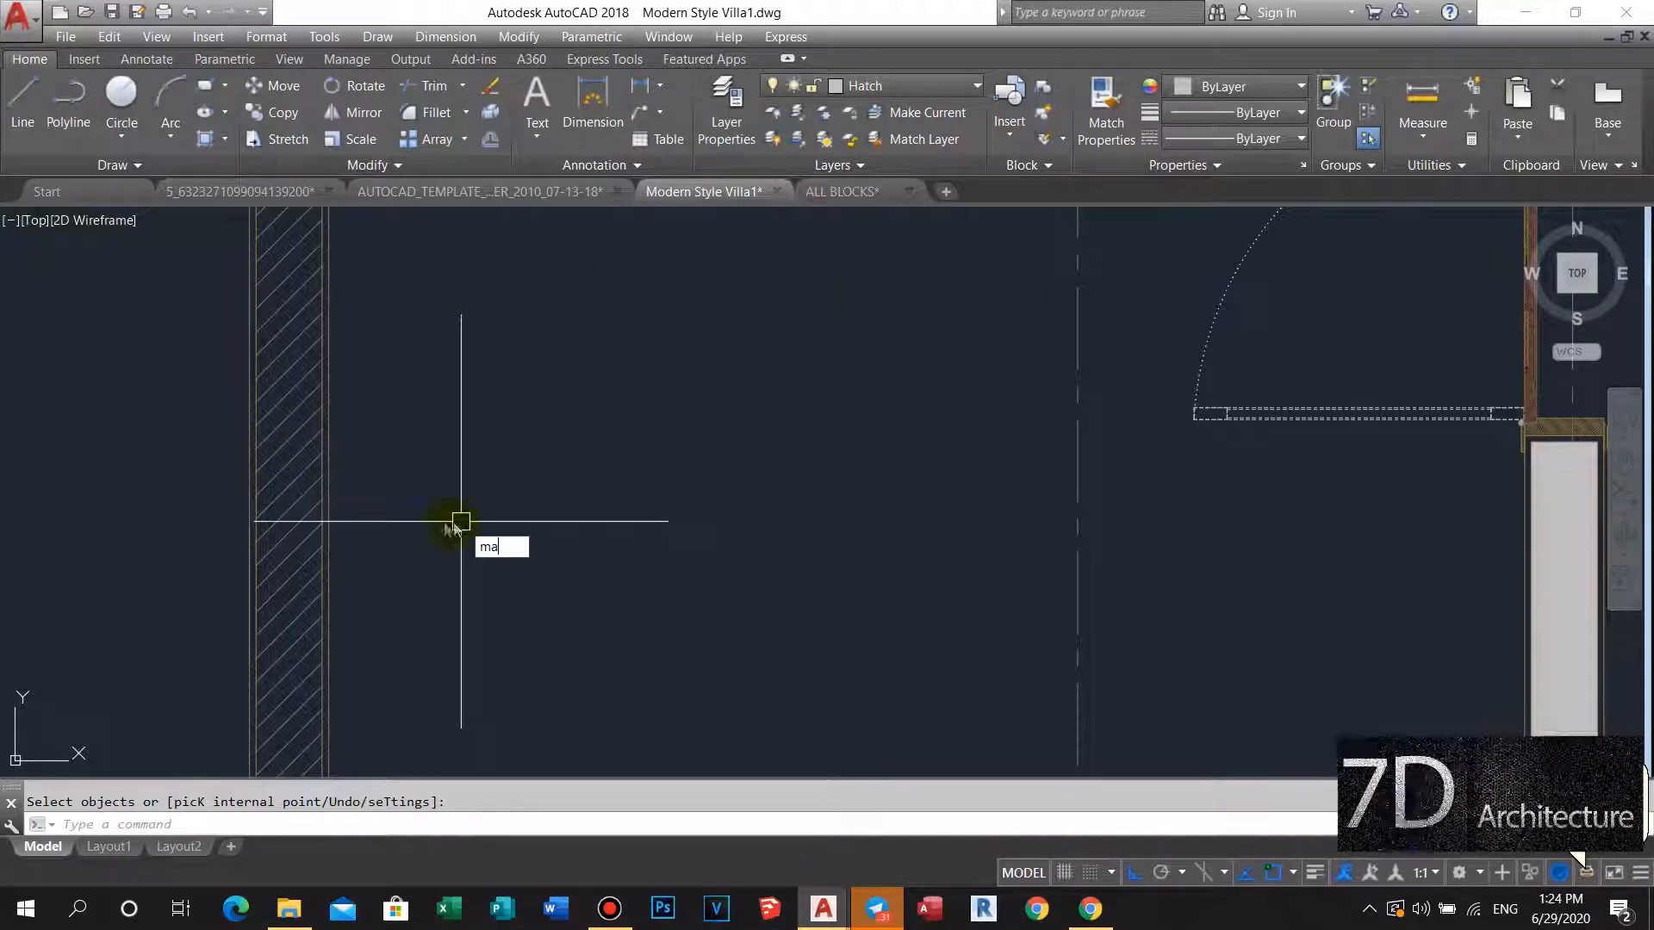
pyautogui.press('Return')
pyautogui.click(292, 509)
pyautogui.scroll(-6, 294, 470)
pyautogui.scroll(6, 690, 480)
pyautogui.click(305, 495)
pyautogui.scroll(-6, 516, 305)
pyautogui.moveTo(517, 309); pyautogui.dragTo(620, 472, button='middle')
pyautogui.press('Escape')
pyautogui.press('Escape')
# Move the double door together with the two wall rectangles above it 100 upward.
pyautogui.scroll(4, 569, 279)
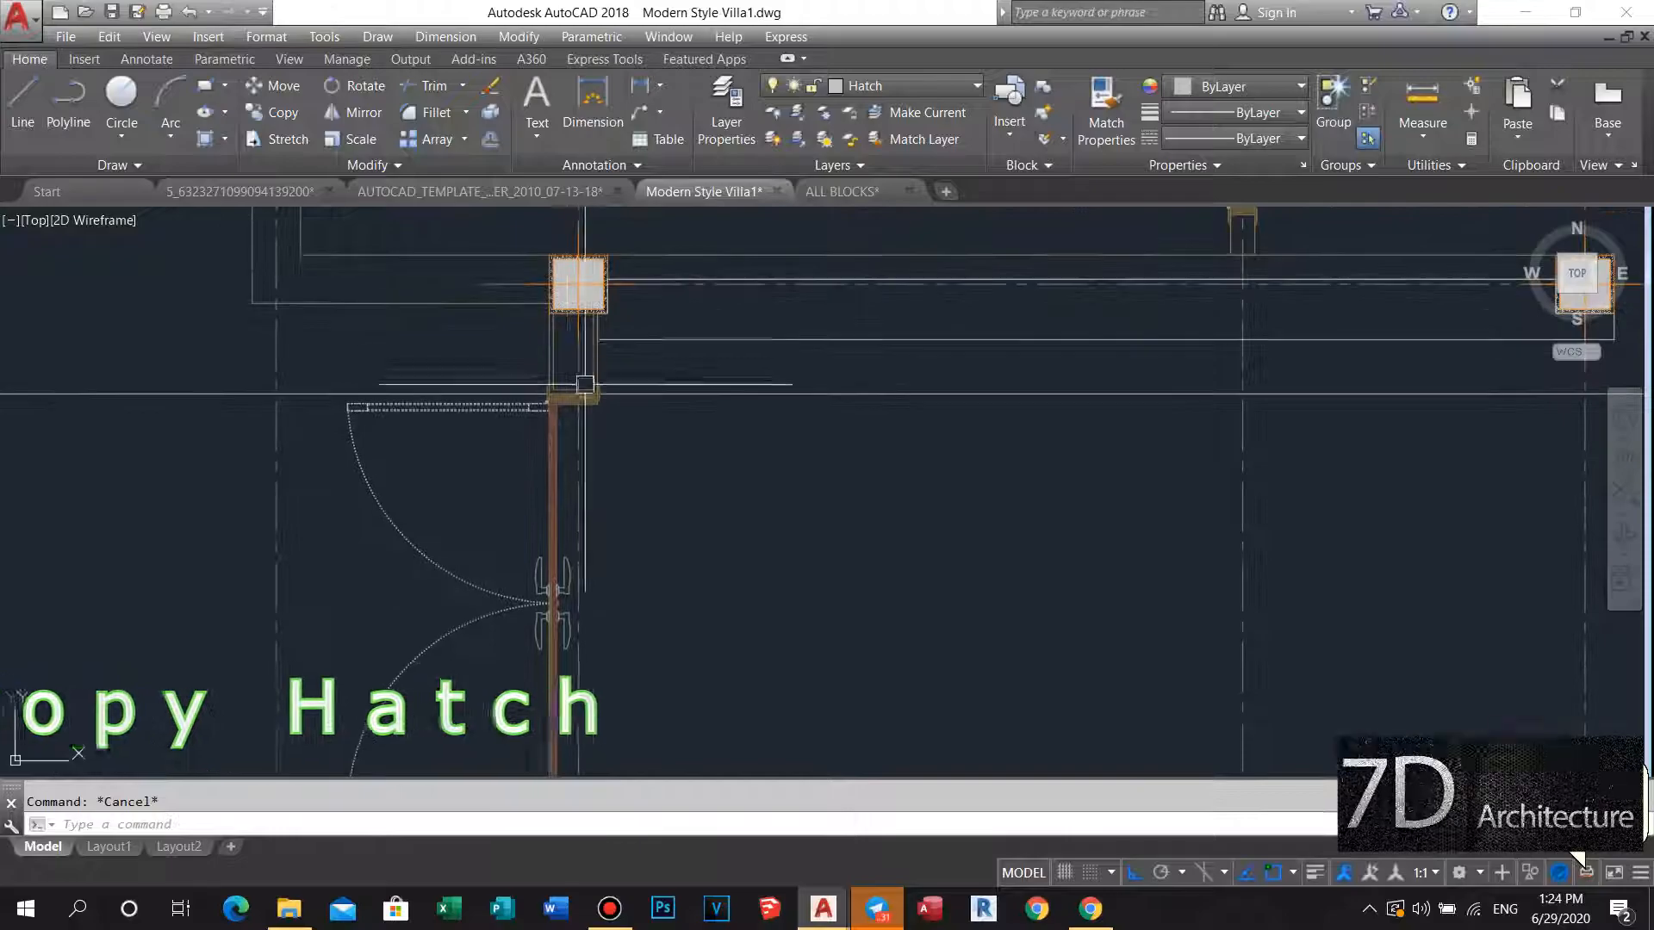
pyautogui.scroll(-3, 585, 383)
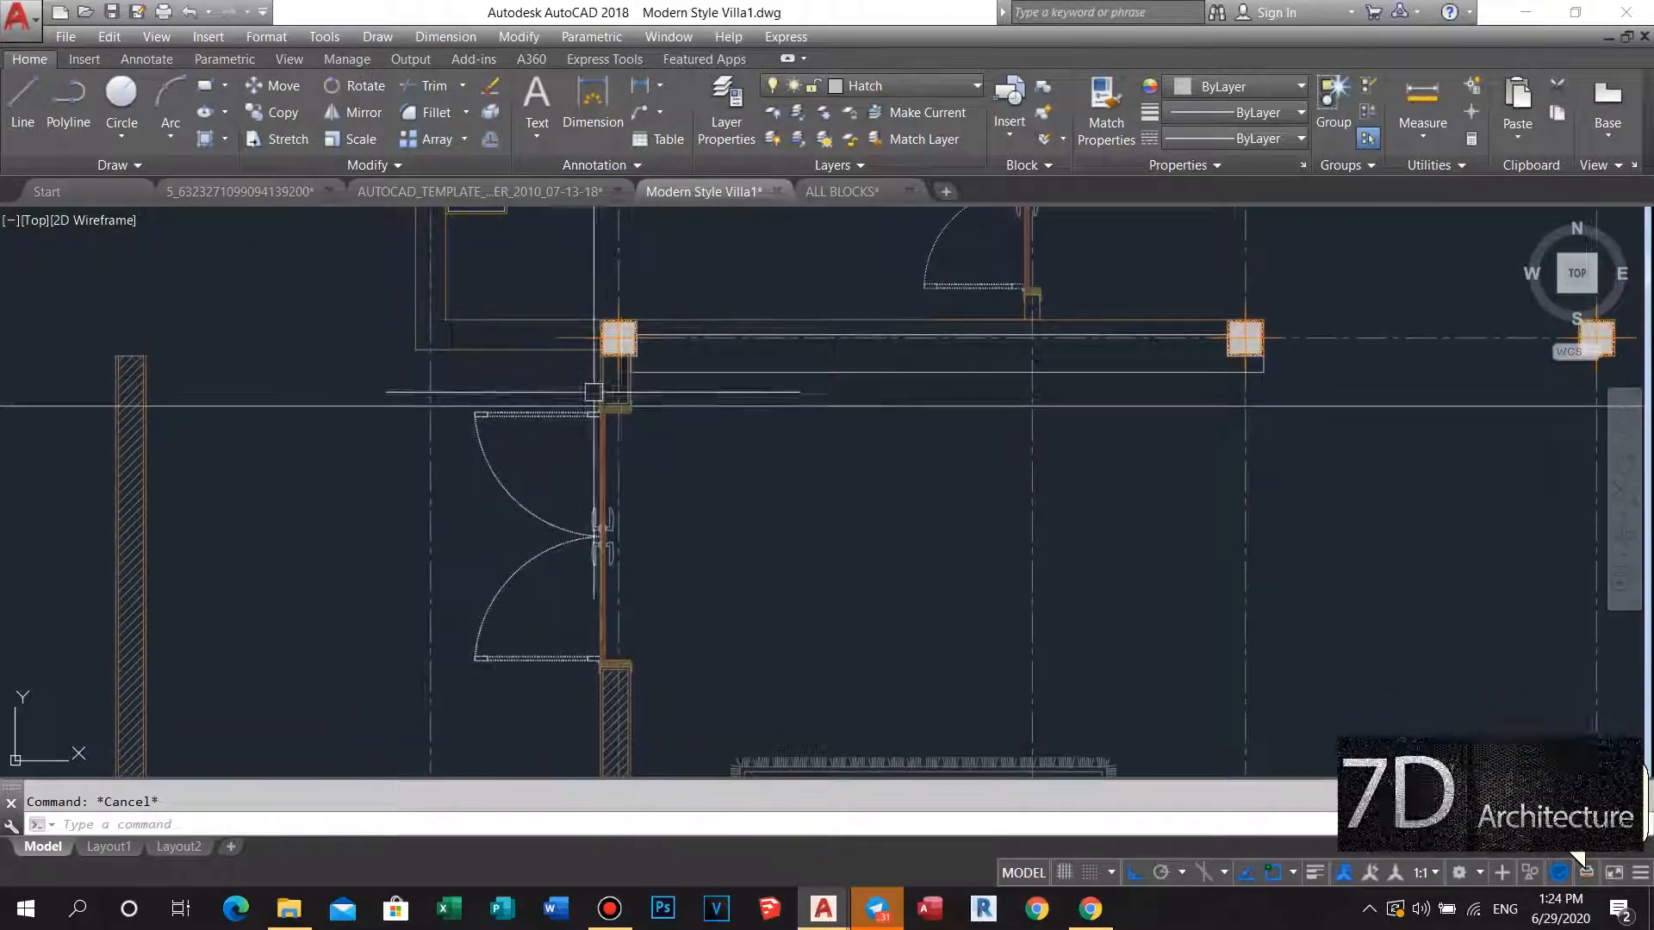
pyautogui.moveTo(553, 368); pyautogui.dragTo(673, 387, button='middle')
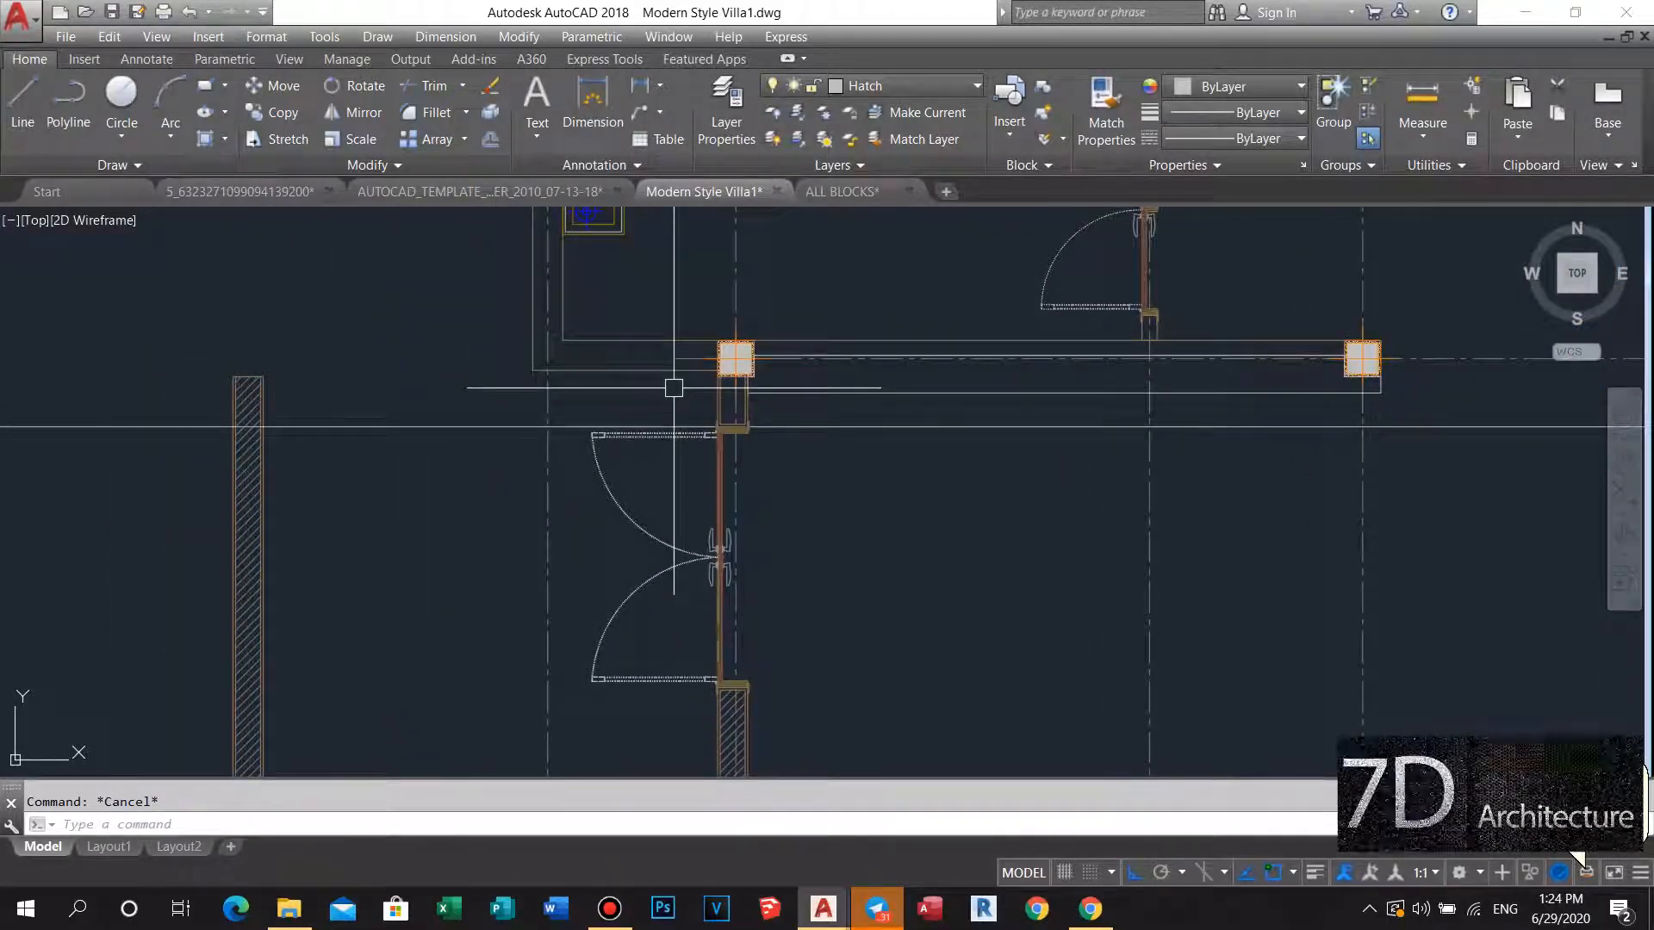
pyautogui.scroll(4, 718, 389)
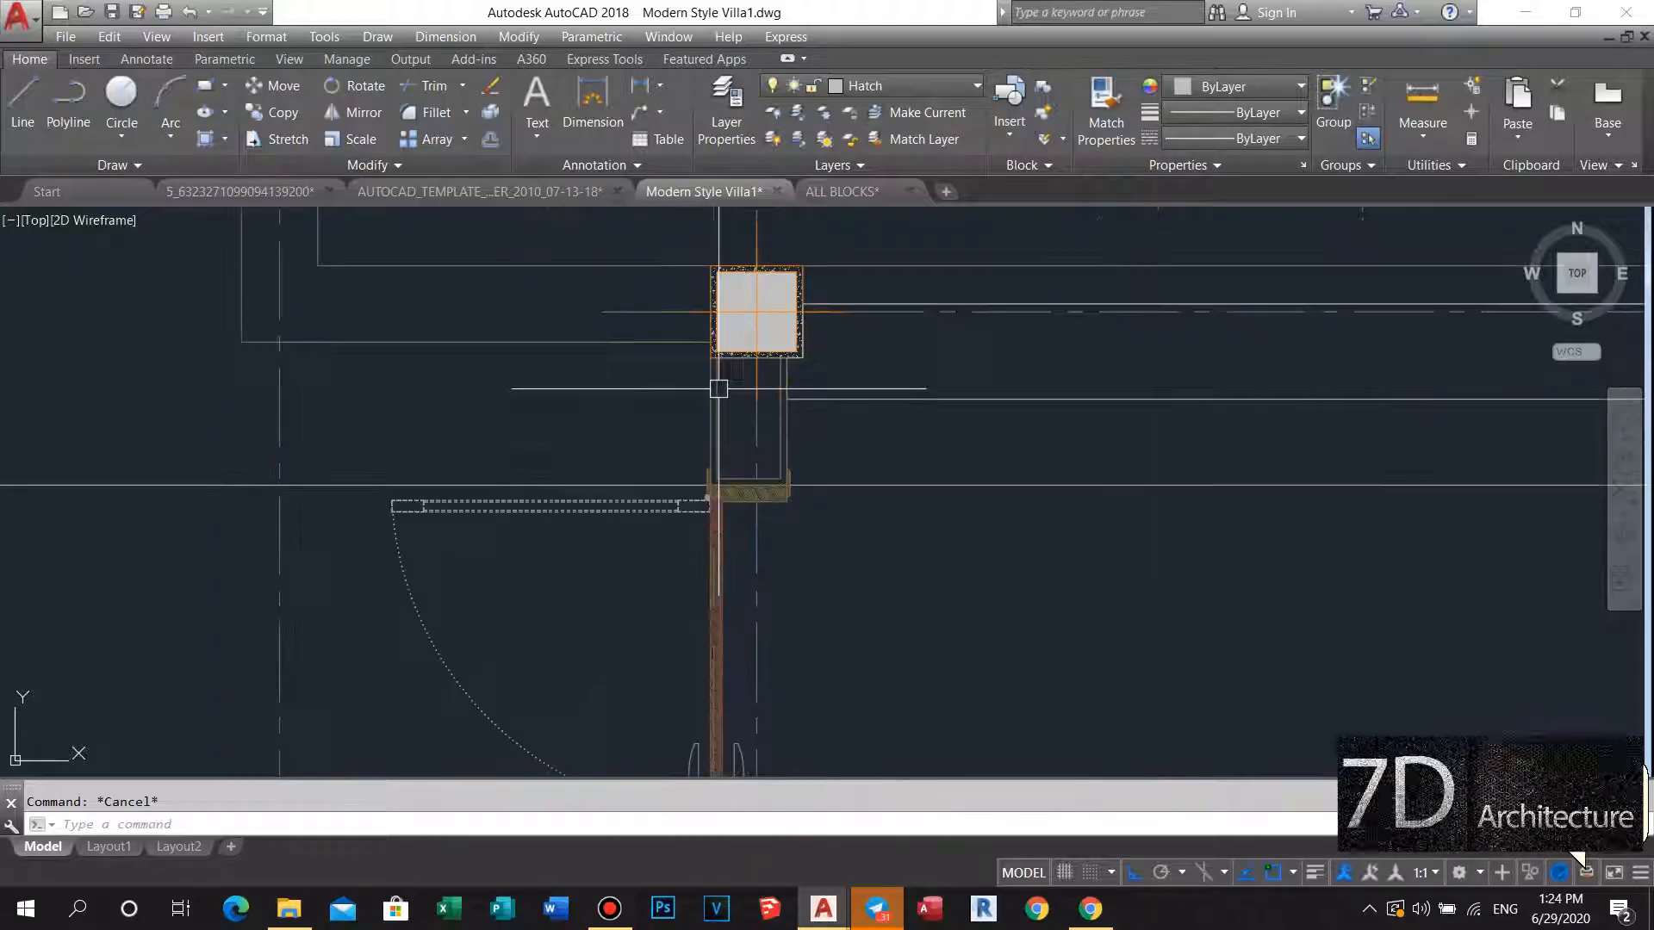
pyautogui.scroll(2, 802, 463)
pyautogui.click(877, 448)
pyautogui.click(840, 518)
pyautogui.click(769, 524)
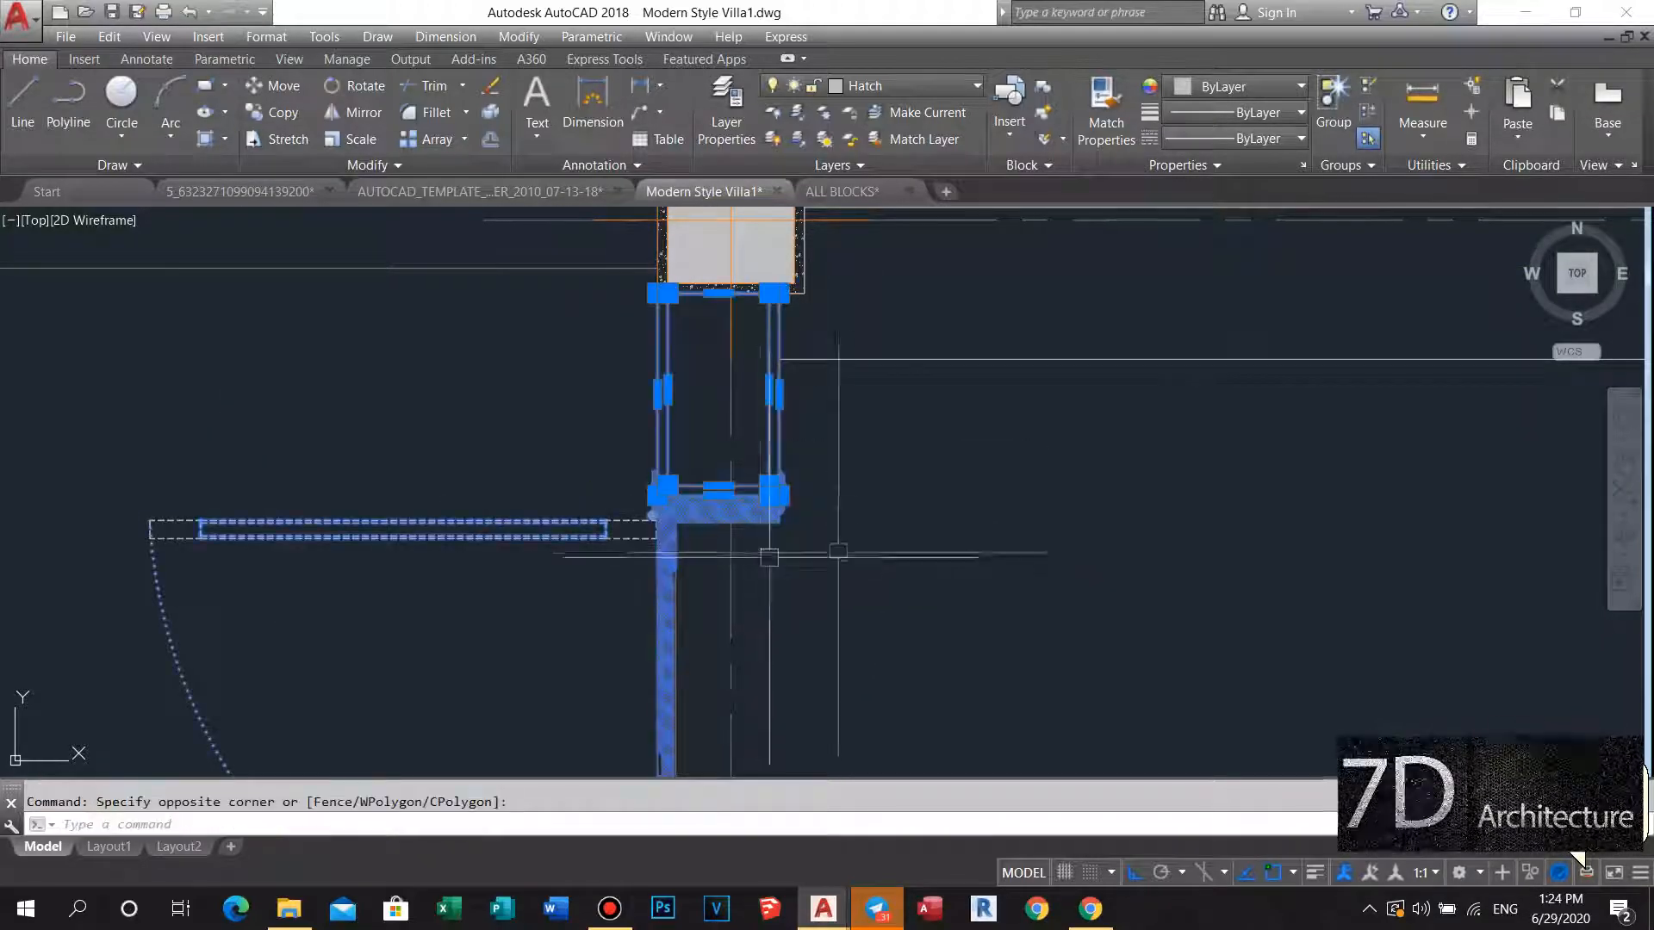
pyautogui.moveTo(832, 554); pyautogui.dragTo(831, 517, button='middle')
pyautogui.press('m')
pyautogui.press('Return')
pyautogui.click(899, 527)
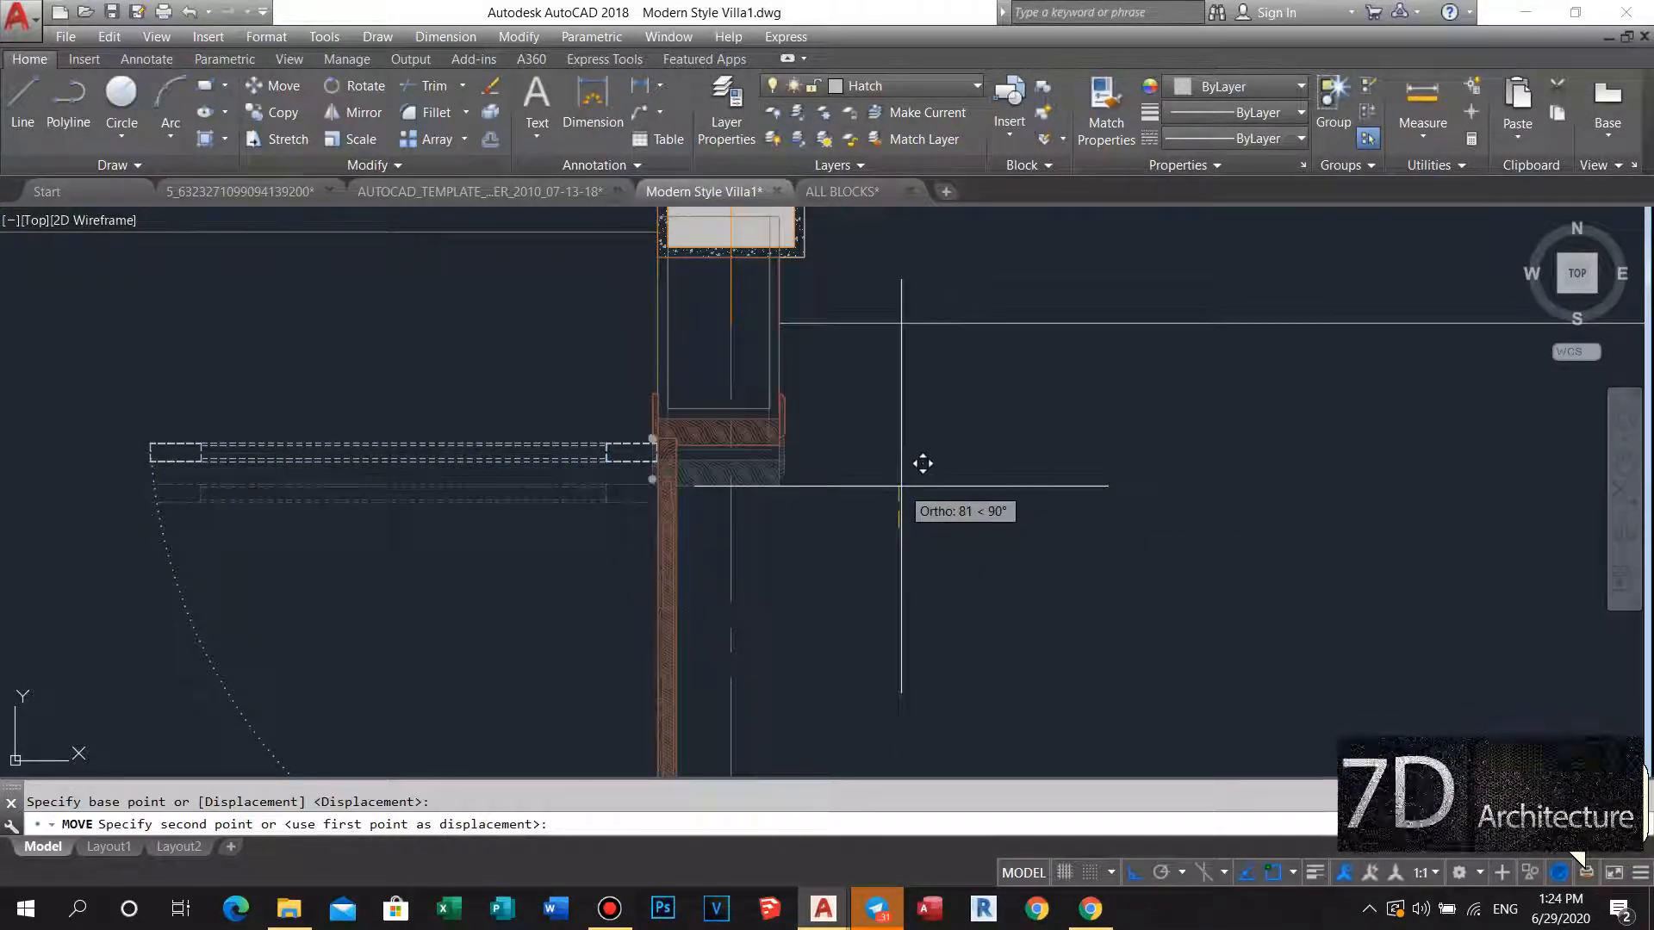
pyautogui.press('Return')
pyautogui.scroll(-4, 861, 478)
pyautogui.moveTo(819, 470); pyautogui.dragTo(775, 447, button='middle')
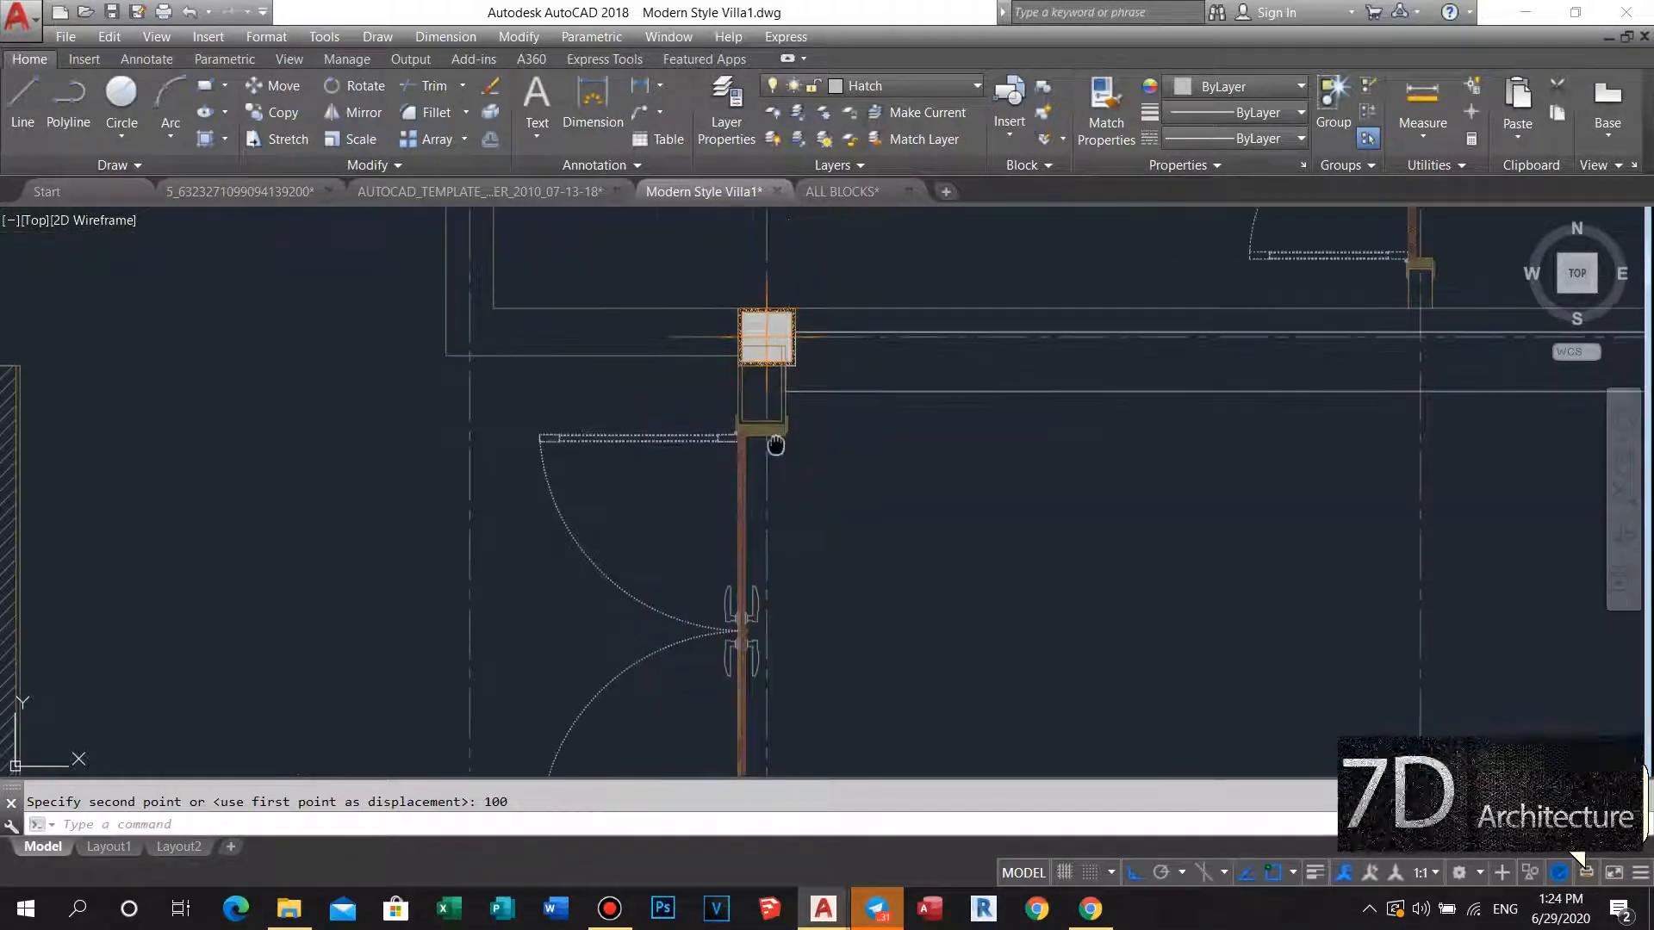
# Stretch the upper edges of both wall rectangles above the door back to the column's bottom face.
pyautogui.scroll(4, 778, 371)
pyautogui.scroll(5, 789, 398)
pyautogui.click(858, 636)
pyautogui.click(753, 664)
pyautogui.scroll(-3, 762, 578)
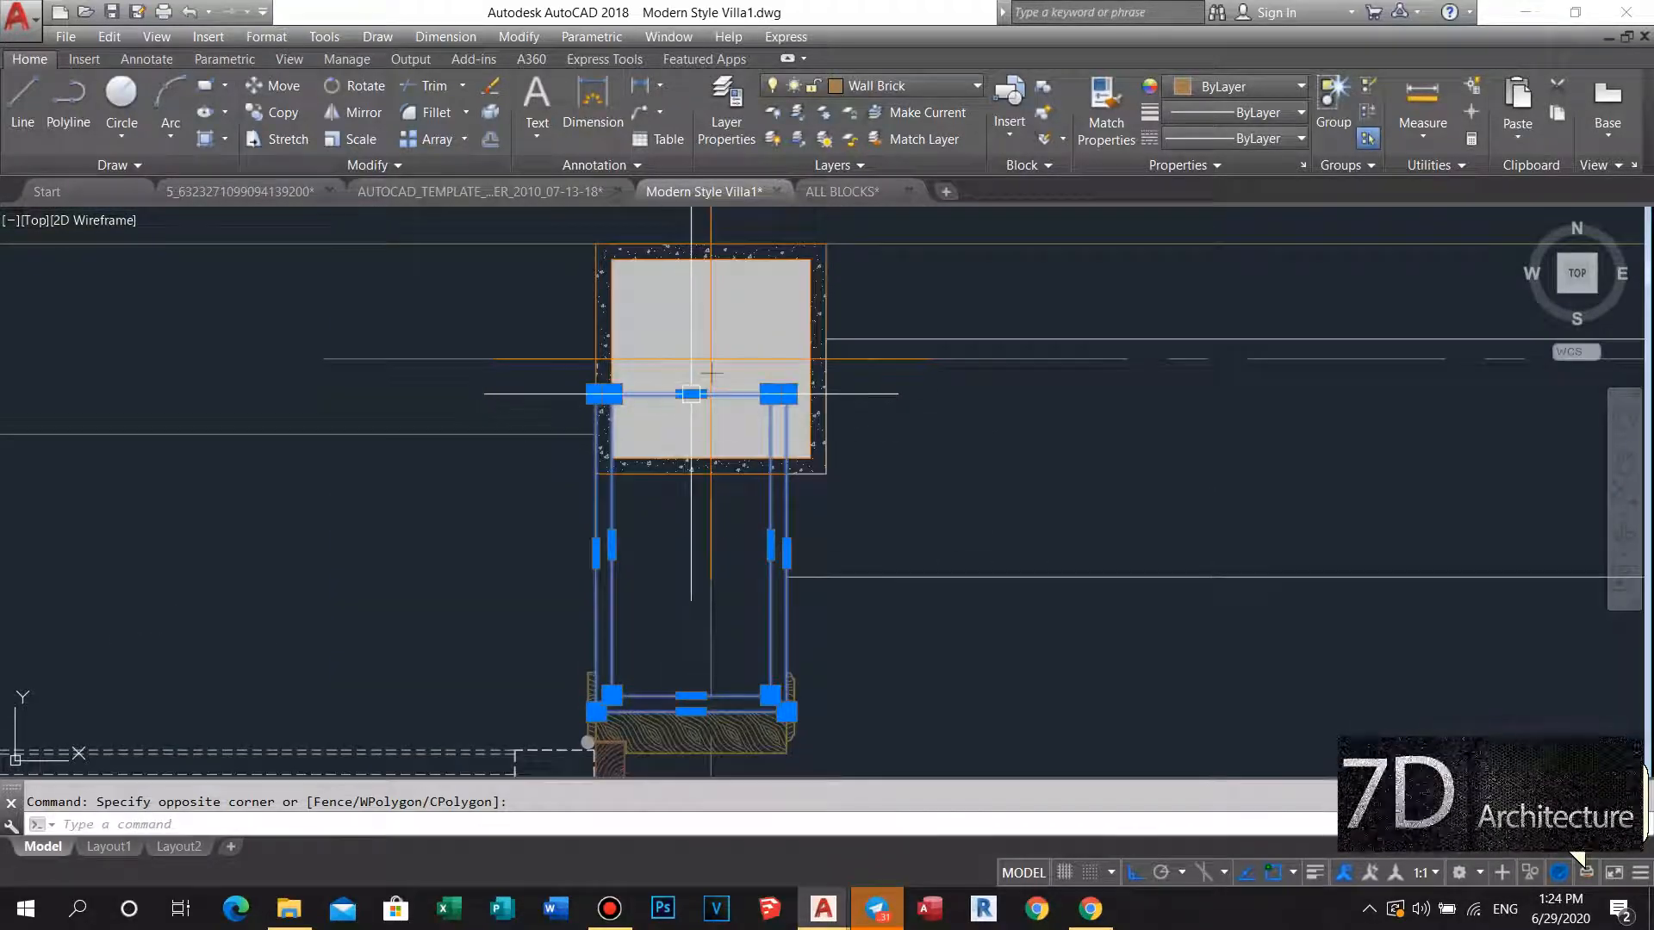
pyautogui.press('Escape')
pyautogui.scroll(-4, 697, 384)
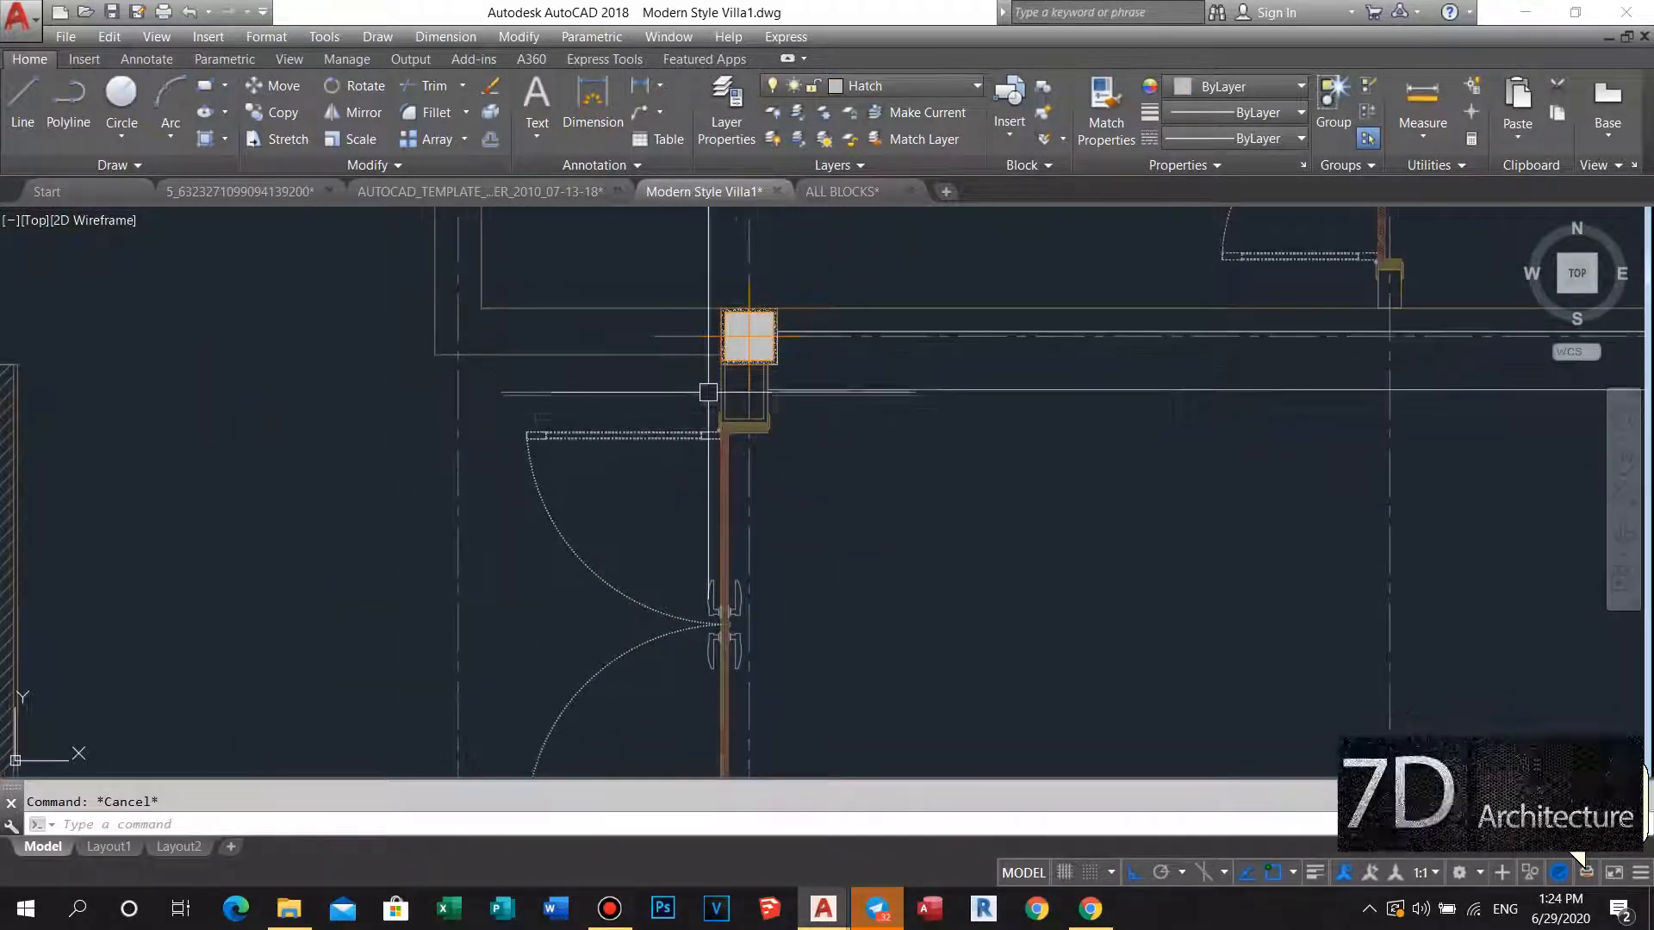
# Move the lower wall's hatch and both outlines up against the double door's lower frame.
pyautogui.scroll(-2, 741, 420)
pyautogui.scroll(4, 745, 523)
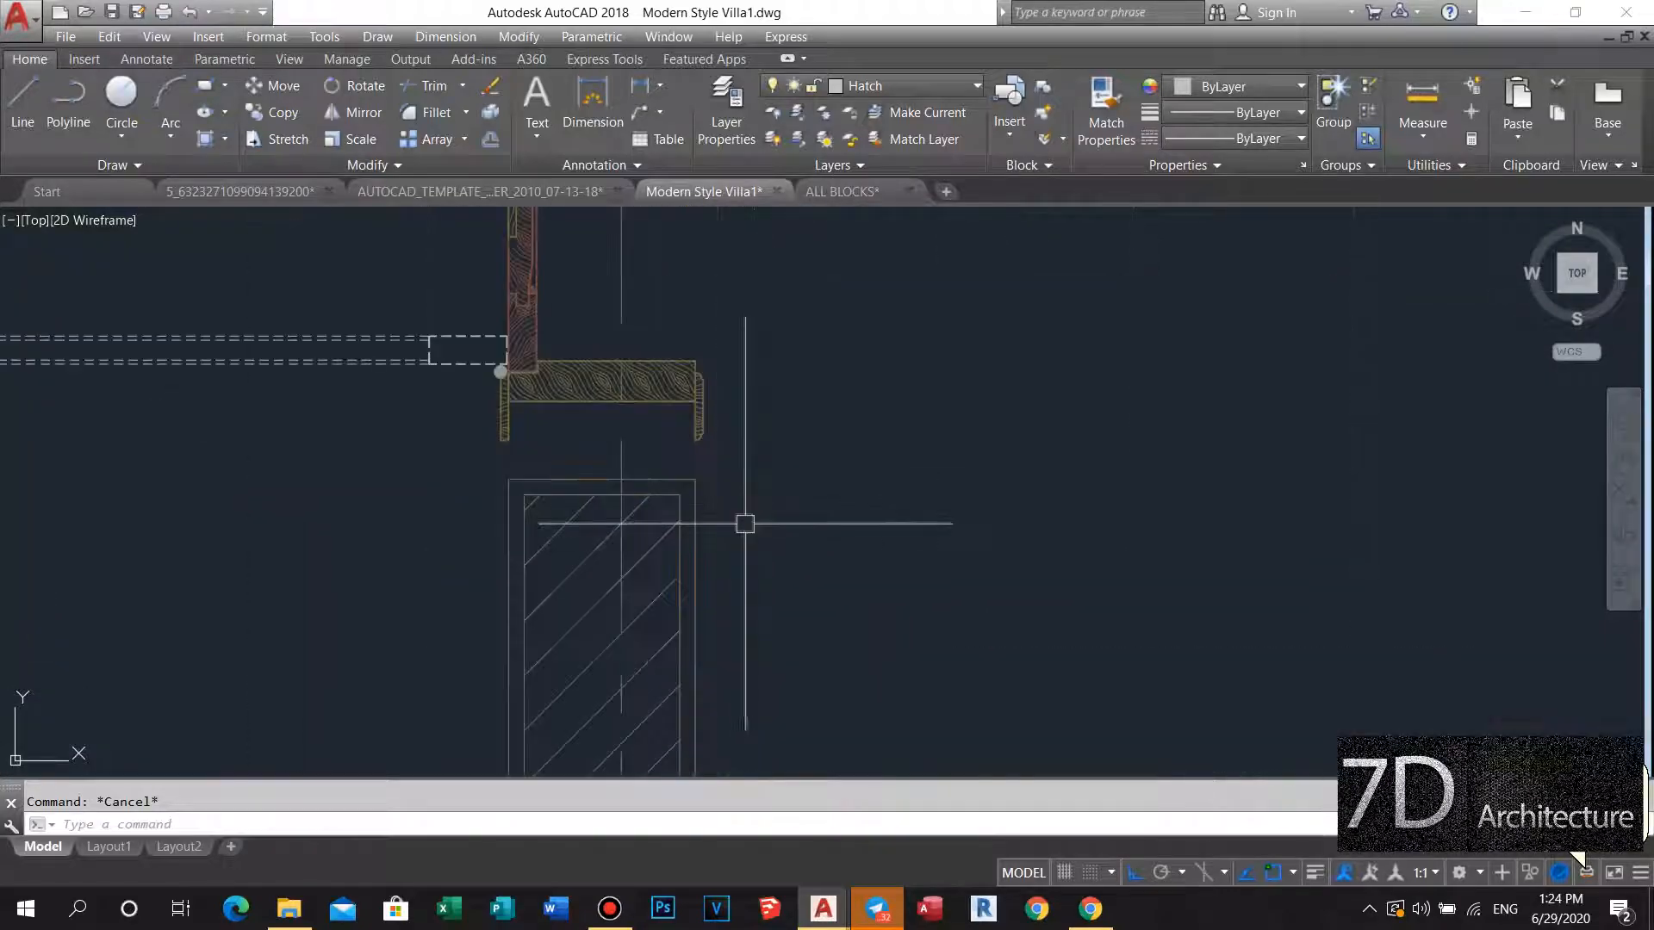
pyautogui.click(629, 560)
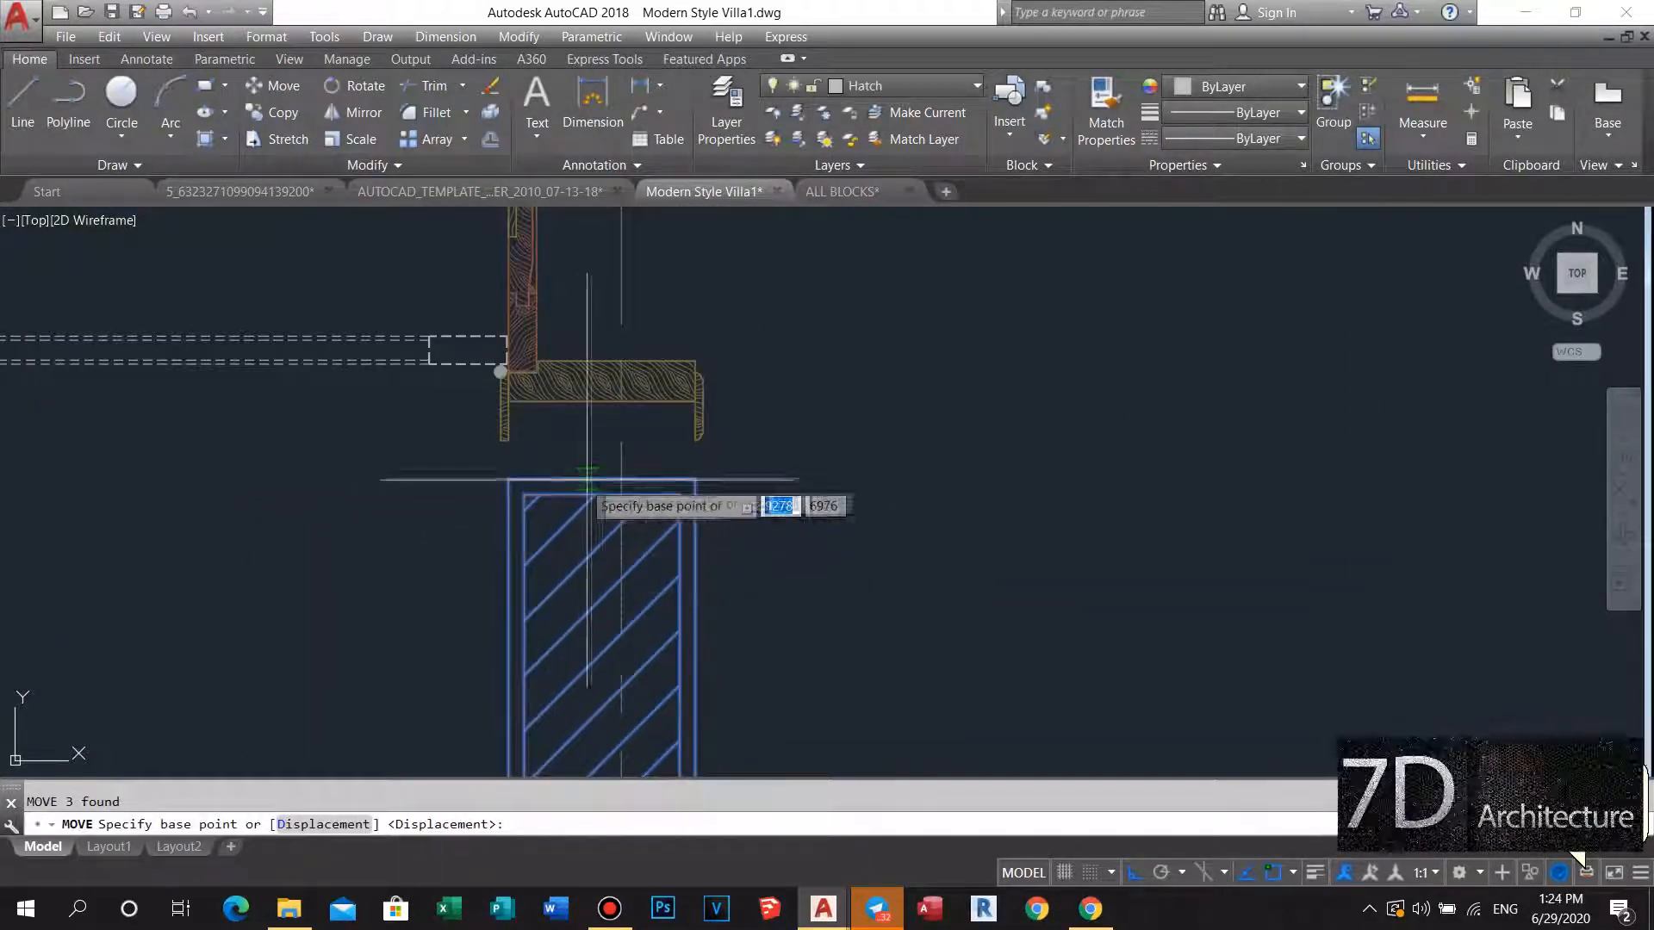
pyautogui.press('Escape')
pyautogui.scroll(-5, 600, 430)
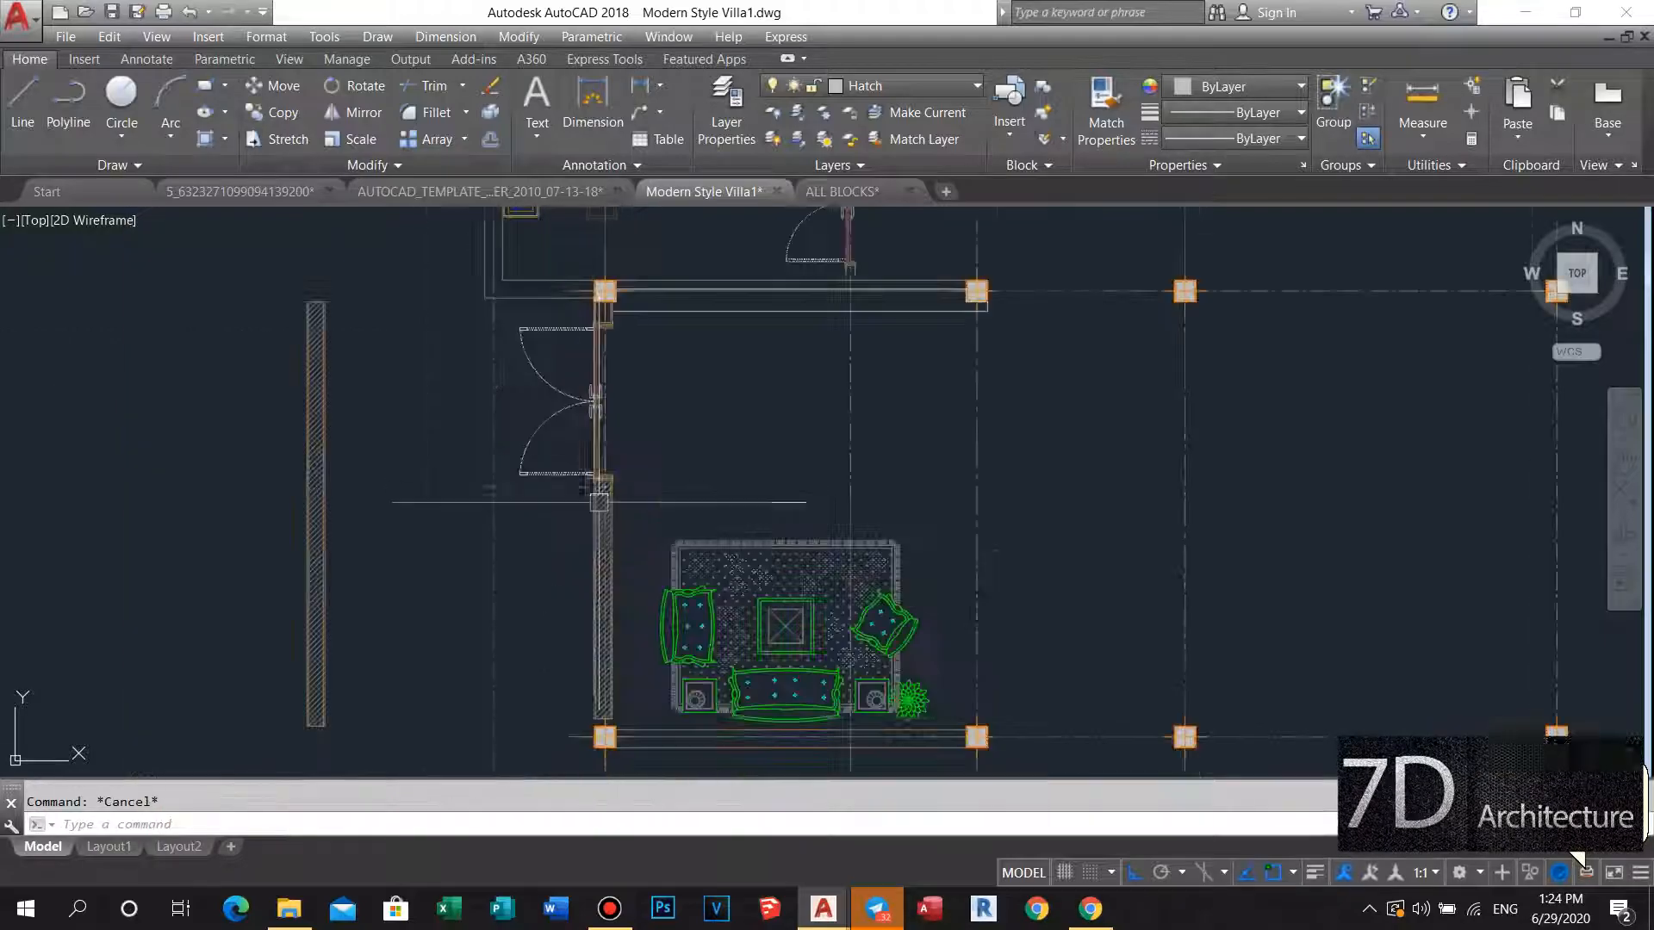
# Stretch the lower ends of the hatched wall's outlines down to the top face of the lower column.
pyautogui.moveTo(598, 503); pyautogui.dragTo(638, 271, button='middle')
pyautogui.scroll(5, 636, 473)
pyautogui.click(665, 534)
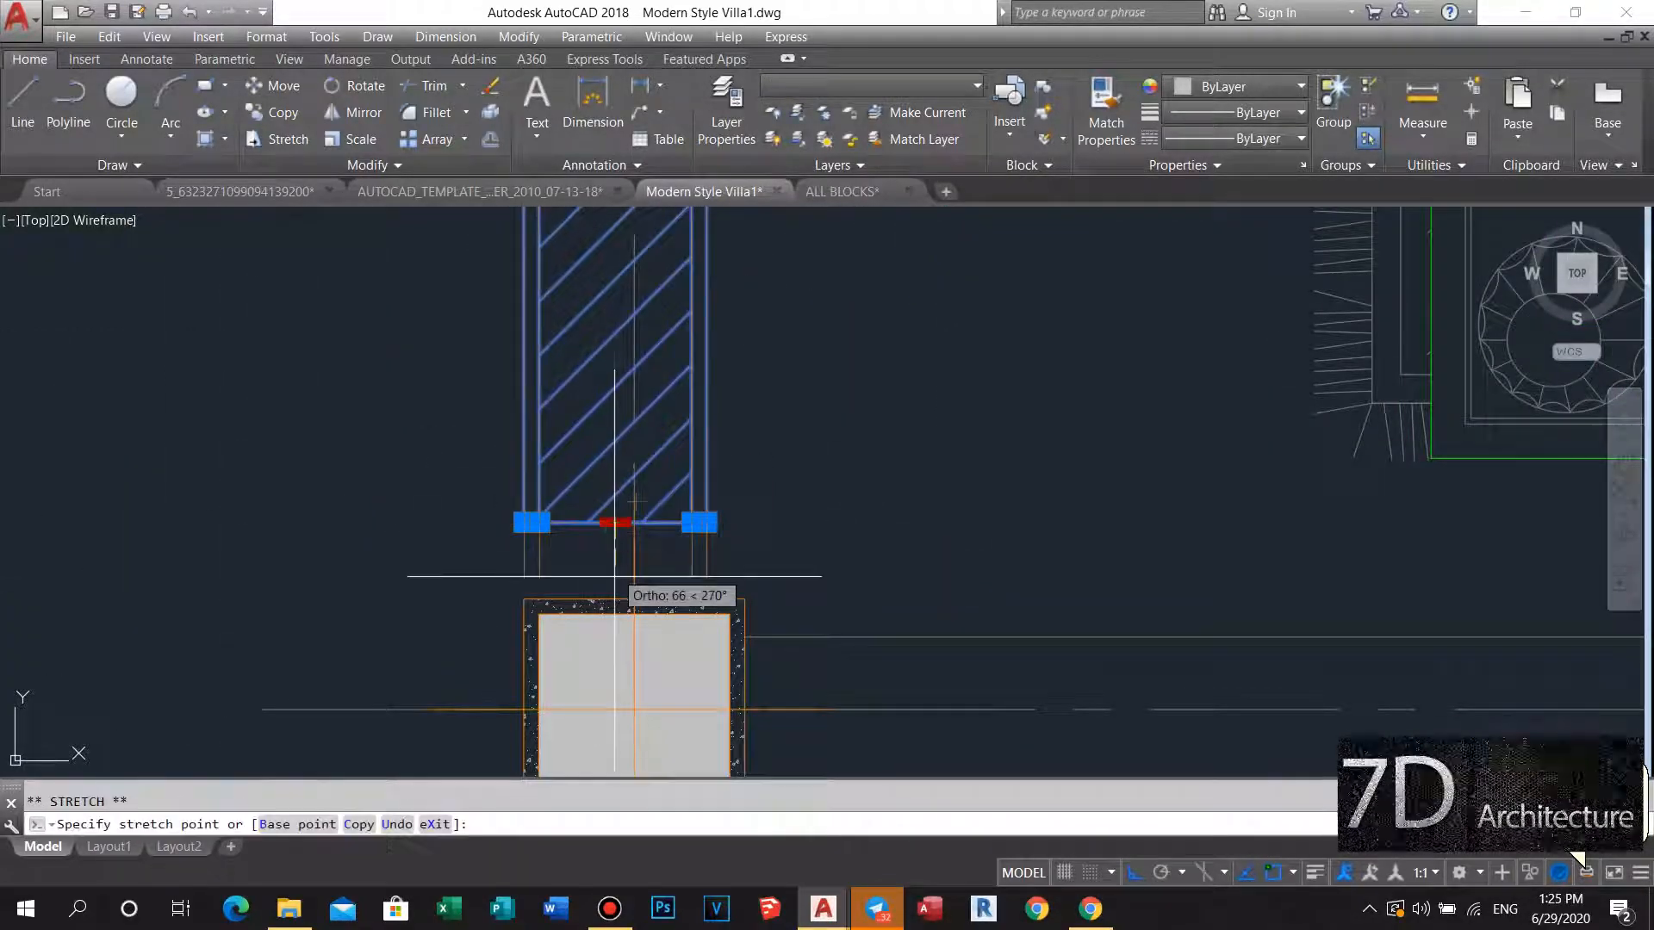
pyautogui.press('Escape')
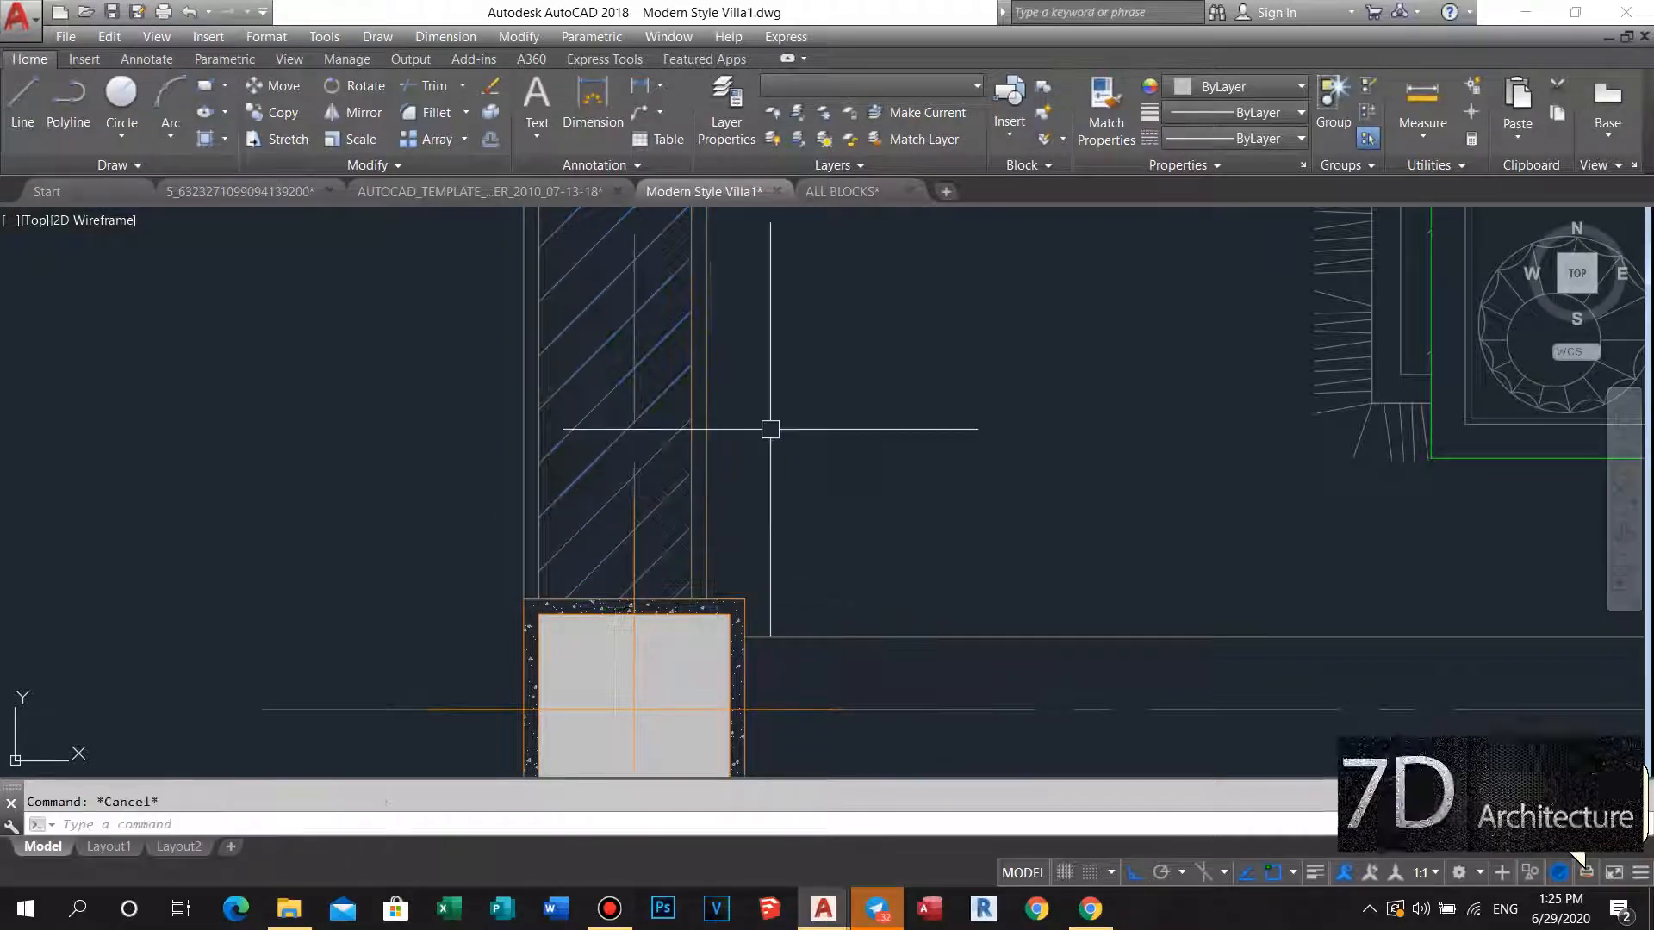
pyautogui.scroll(-4, 768, 428)
pyautogui.scroll(-3, 954, 416)
# Hatch the inner rectangle of the short wall between the upper column and the double door.
pyautogui.moveTo(853, 292); pyautogui.dragTo(849, 372, button='middle')
pyautogui.scroll(5, 818, 379)
pyautogui.scroll(3, 776, 385)
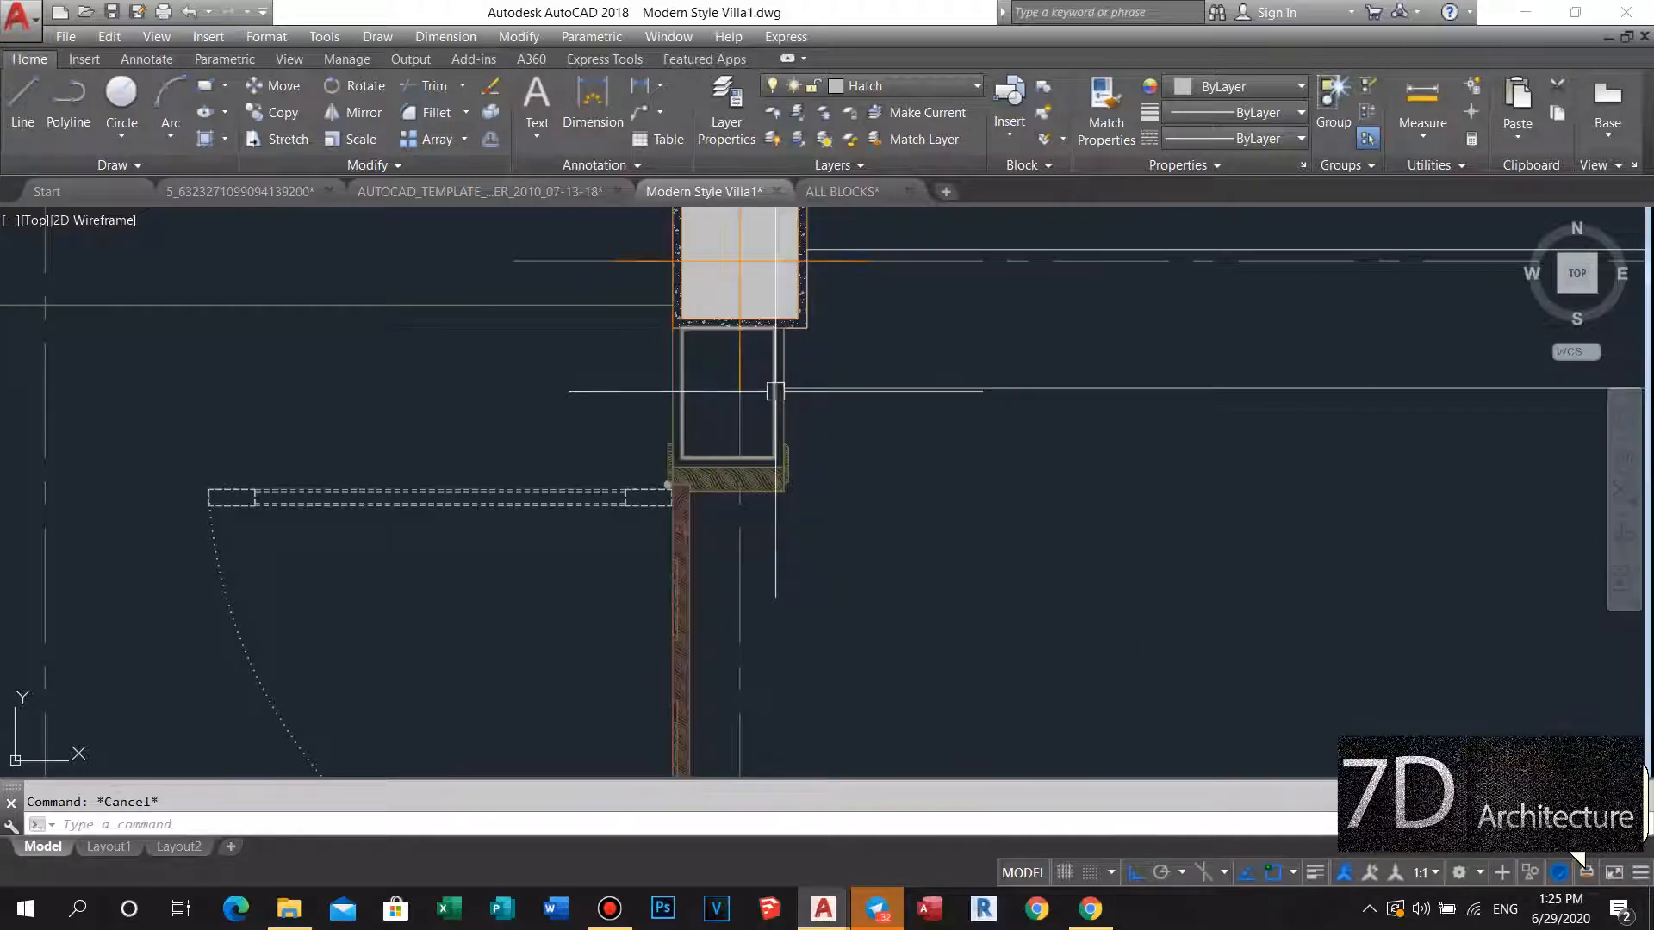
pyautogui.write('h')
pyautogui.press('Return')
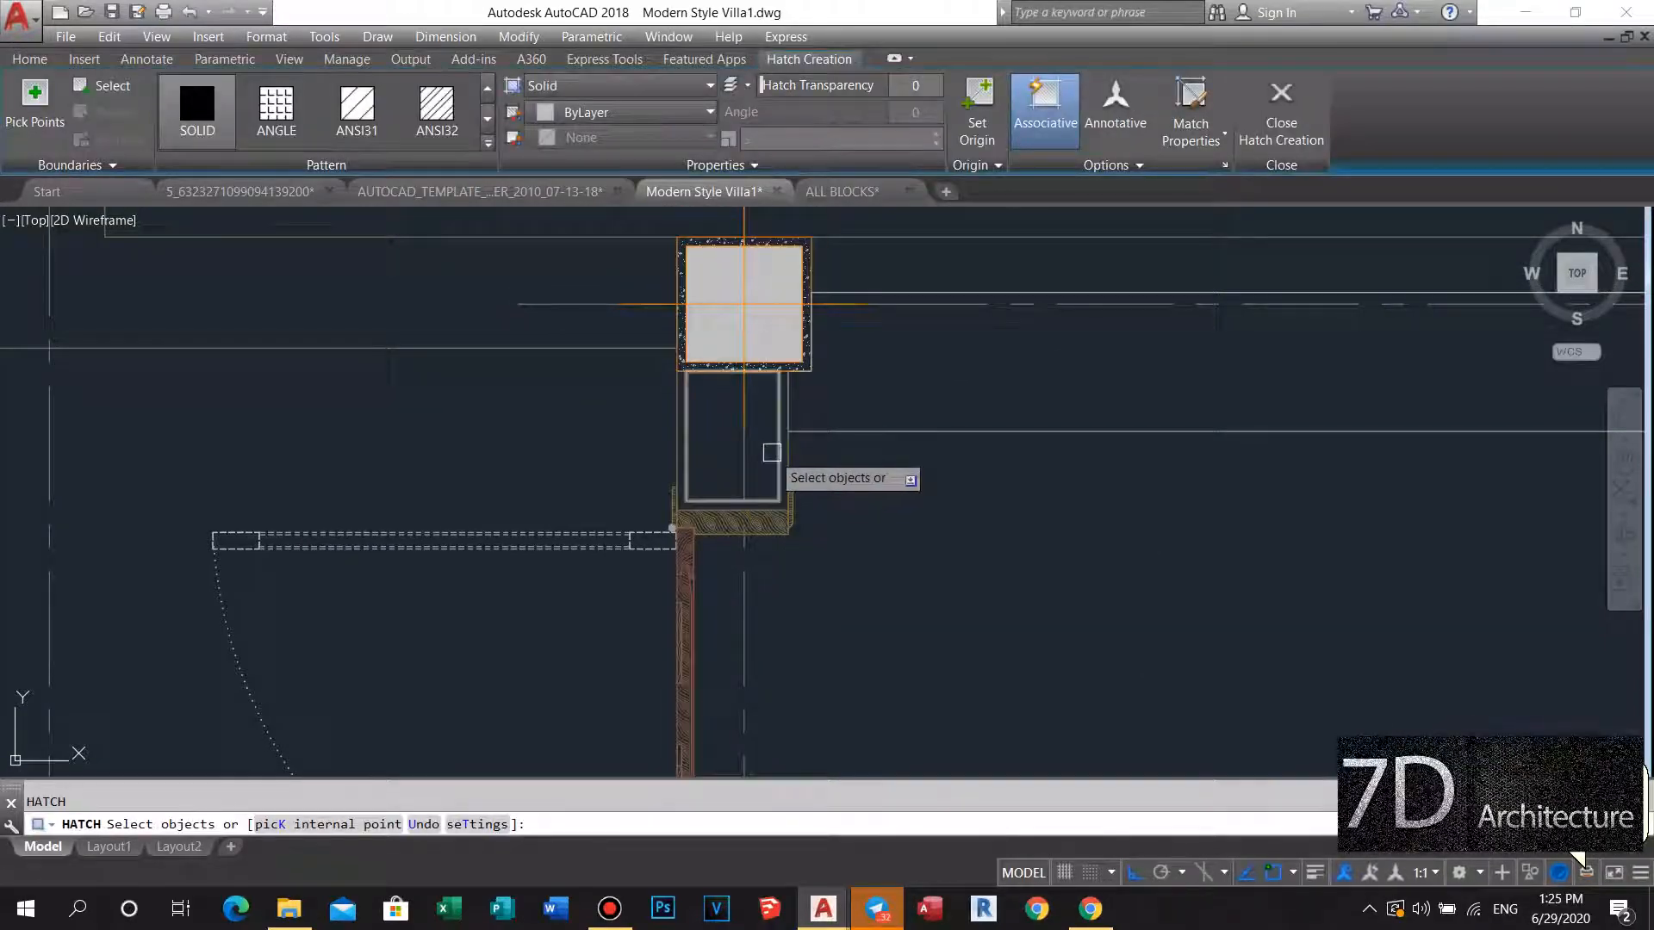
pyautogui.press('Return')
# Match the lower wall's diagonal hatch onto the new hatch of the short wall above the double door.
pyautogui.scroll(-5, 772, 448)
pyautogui.moveTo(767, 448); pyautogui.dragTo(759, 336, button='middle')
pyautogui.scroll(5, 753, 603)
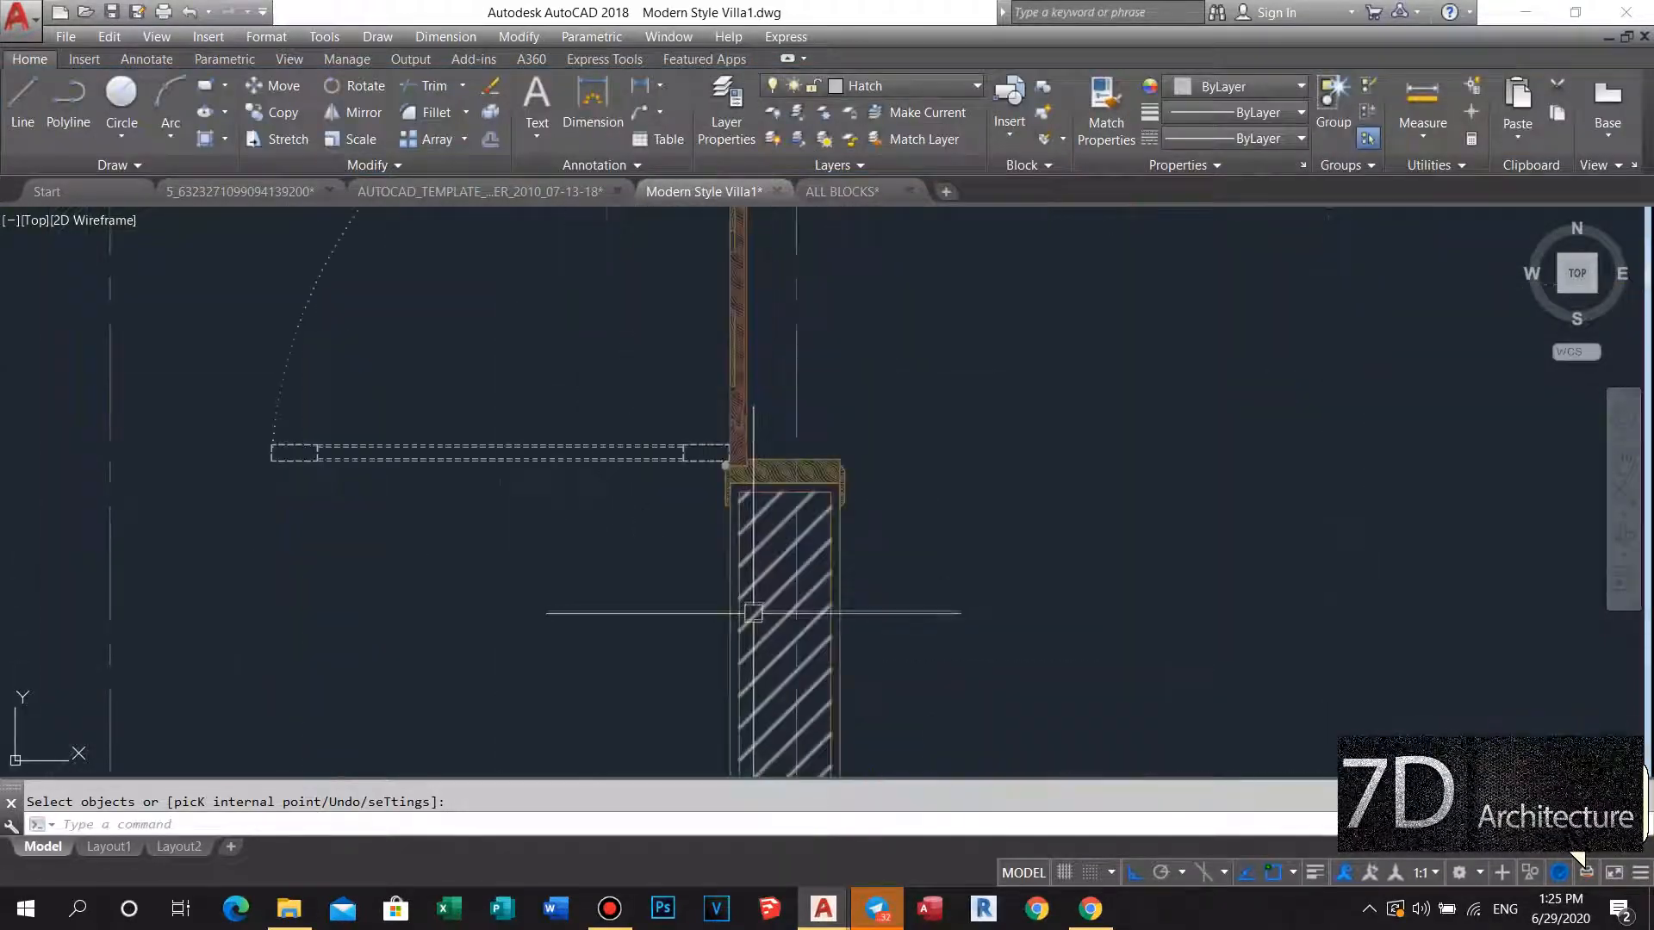
pyautogui.moveTo(753, 612); pyautogui.dragTo(754, 591, button='middle')
pyautogui.press('Return')
pyautogui.click(754, 517)
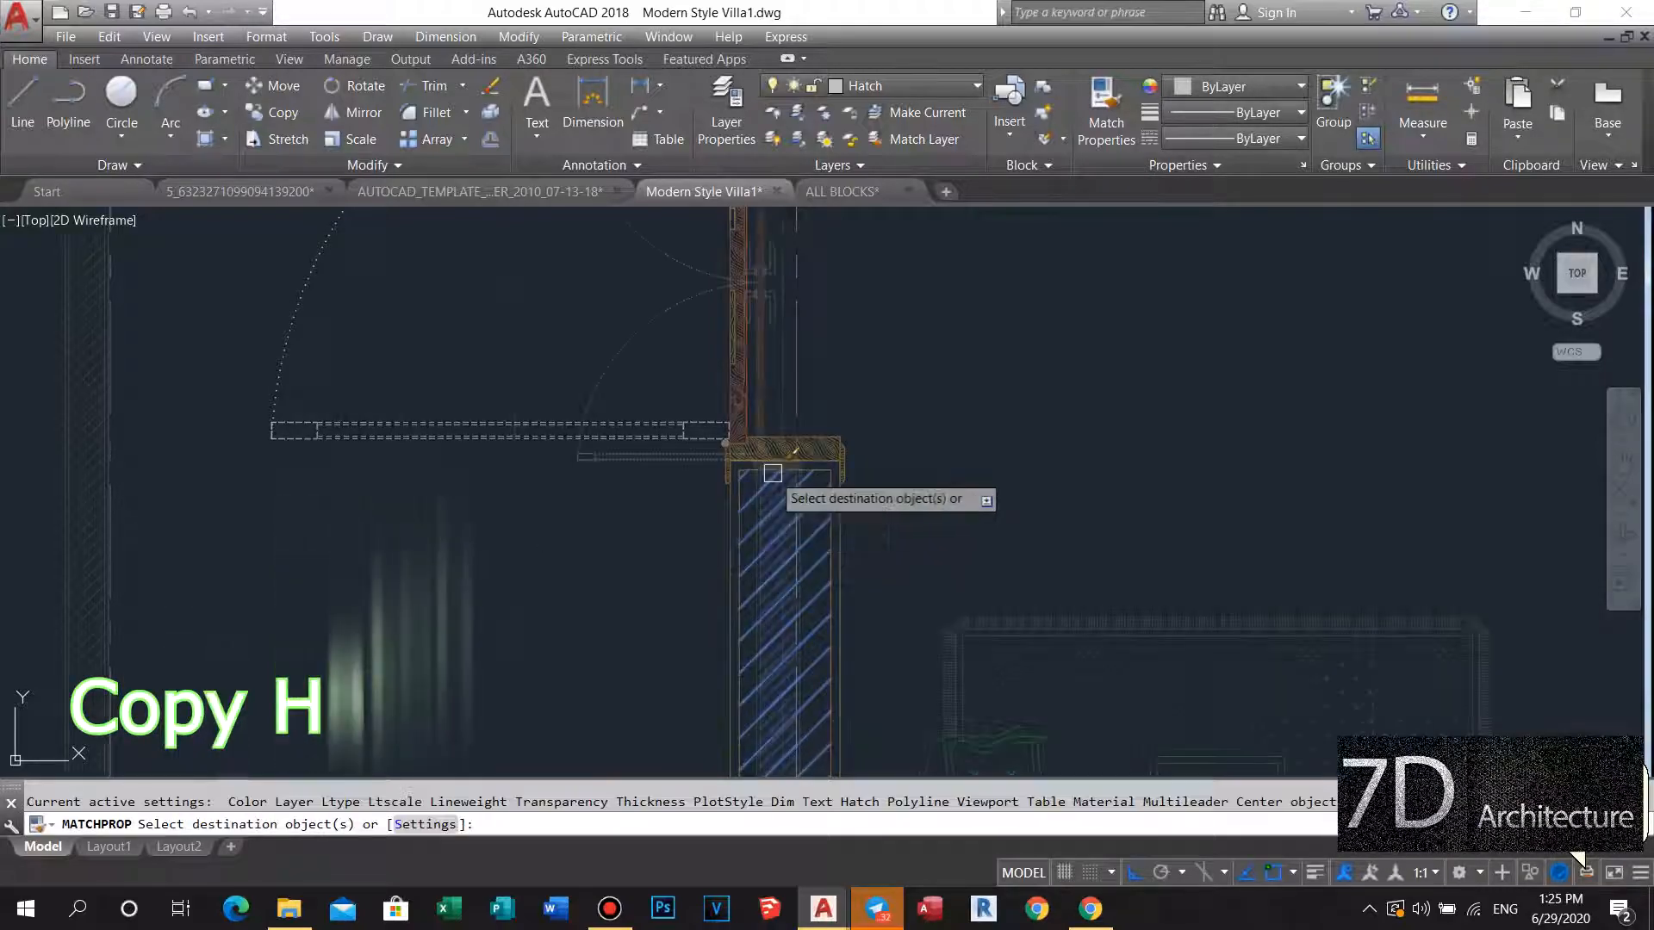
pyautogui.scroll(-3, 758, 353)
pyautogui.scroll(3, 856, 311)
pyautogui.click(882, 306)
pyautogui.press('Escape')
pyautogui.press('Escape')
pyautogui.scroll(-5, 866, 351)
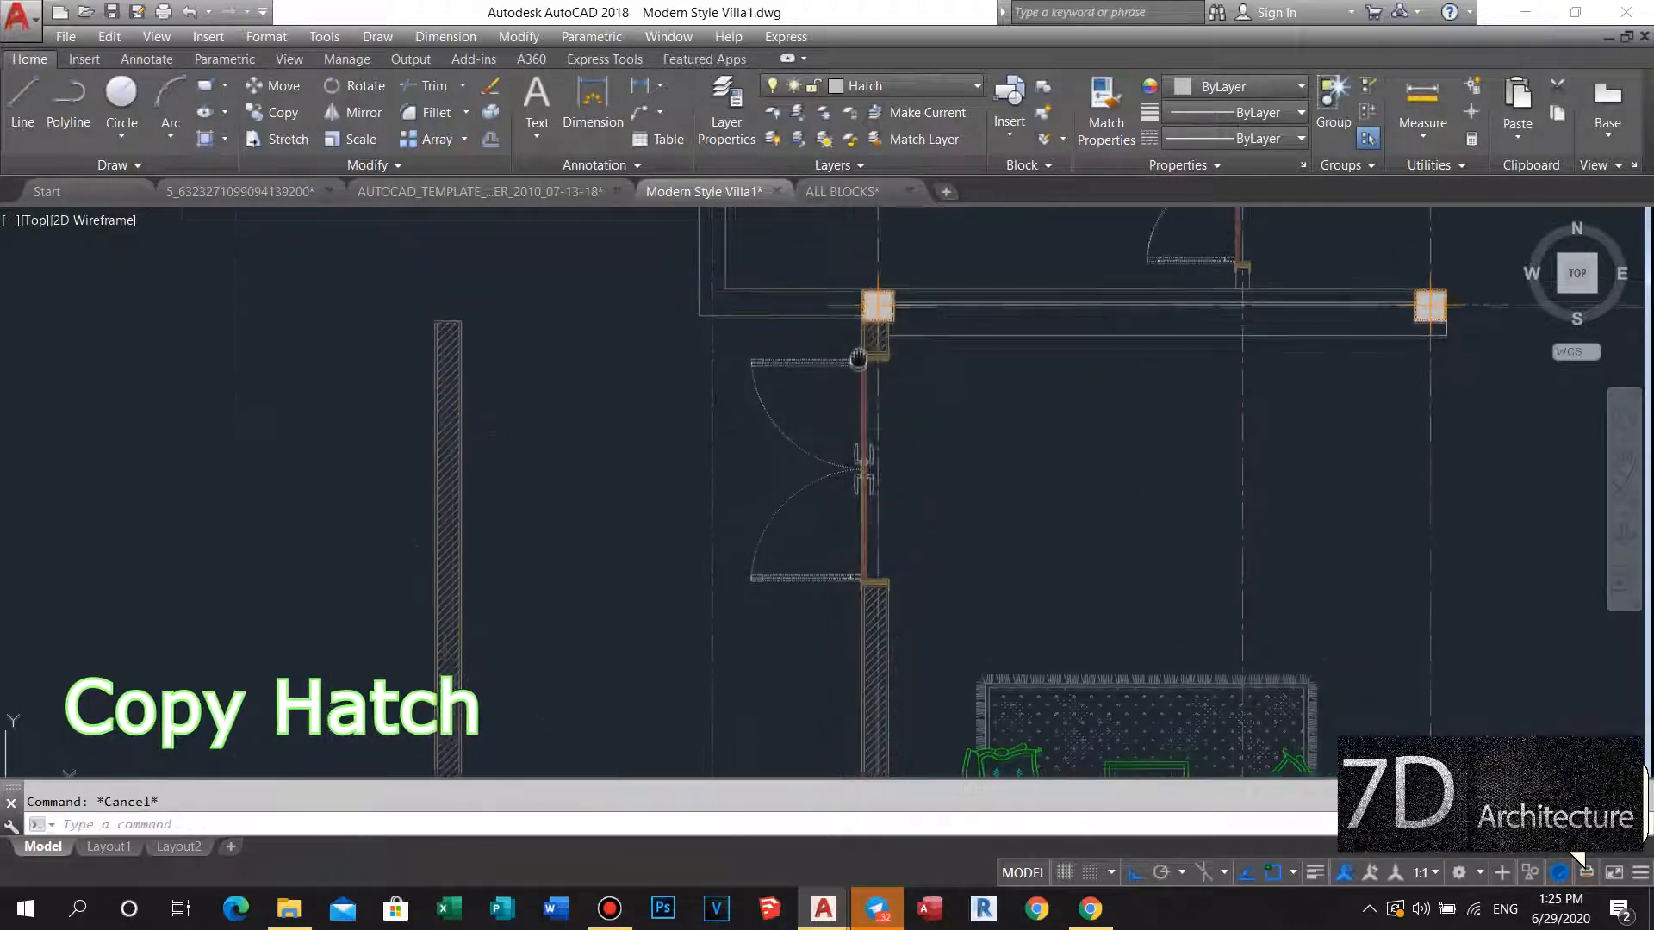
pyautogui.moveTo(862, 359); pyautogui.dragTo(844, 348, button='middle')
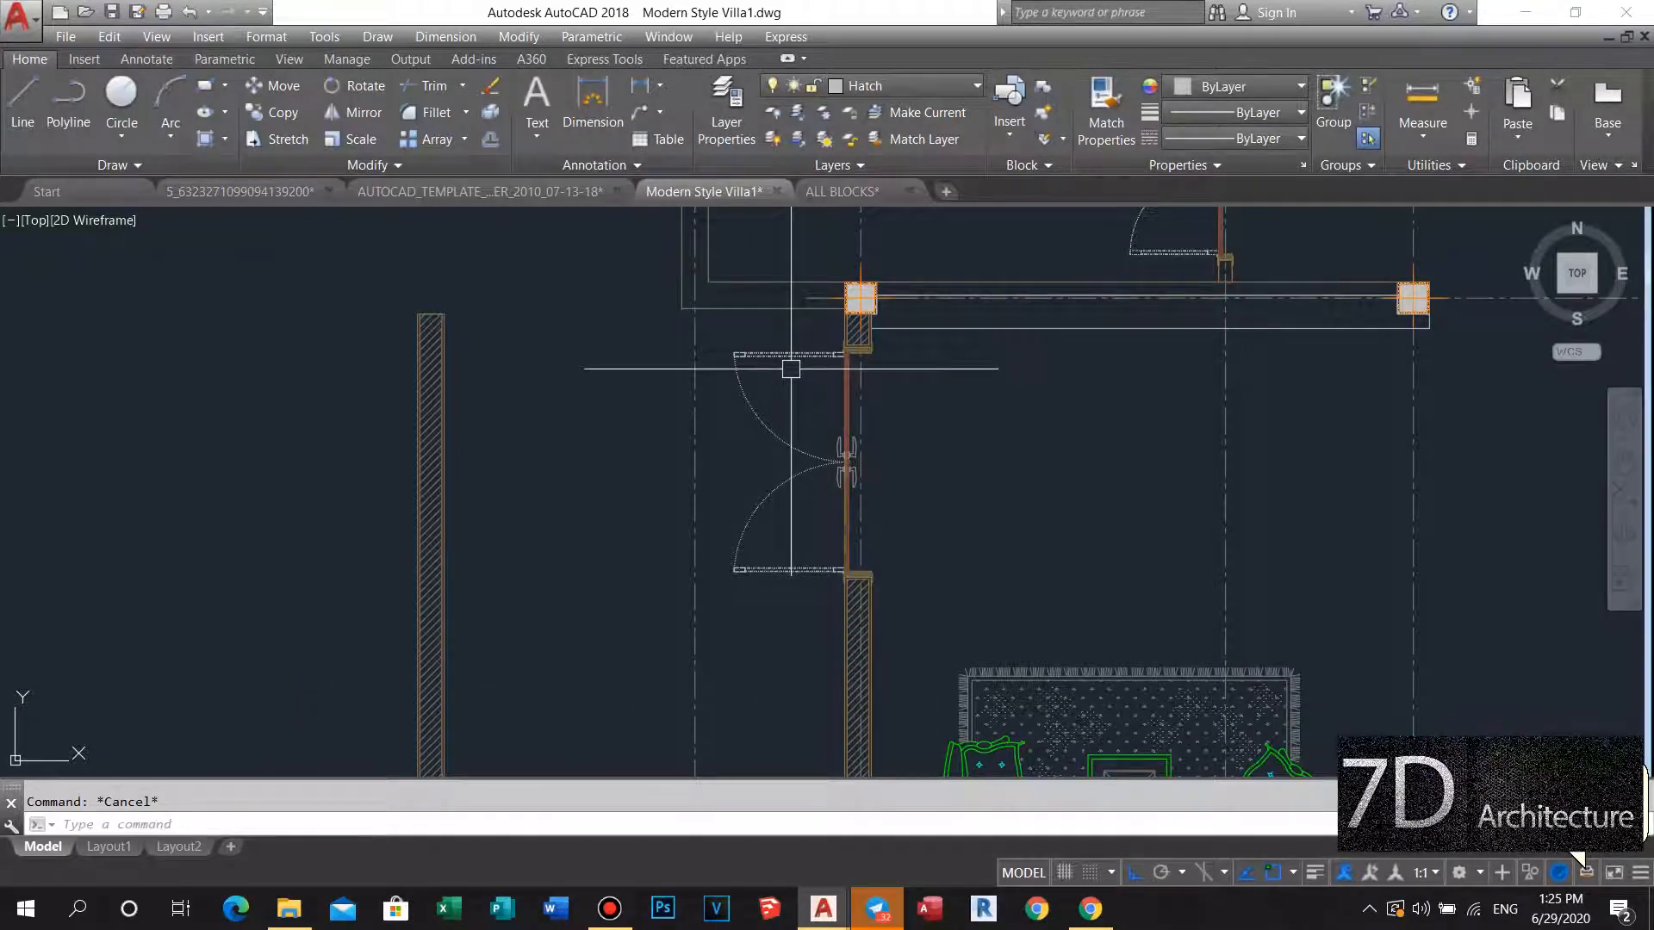
pyautogui.moveTo(762, 303); pyautogui.dragTo(728, 525, button='middle')
pyautogui.scroll(3, 726, 547)
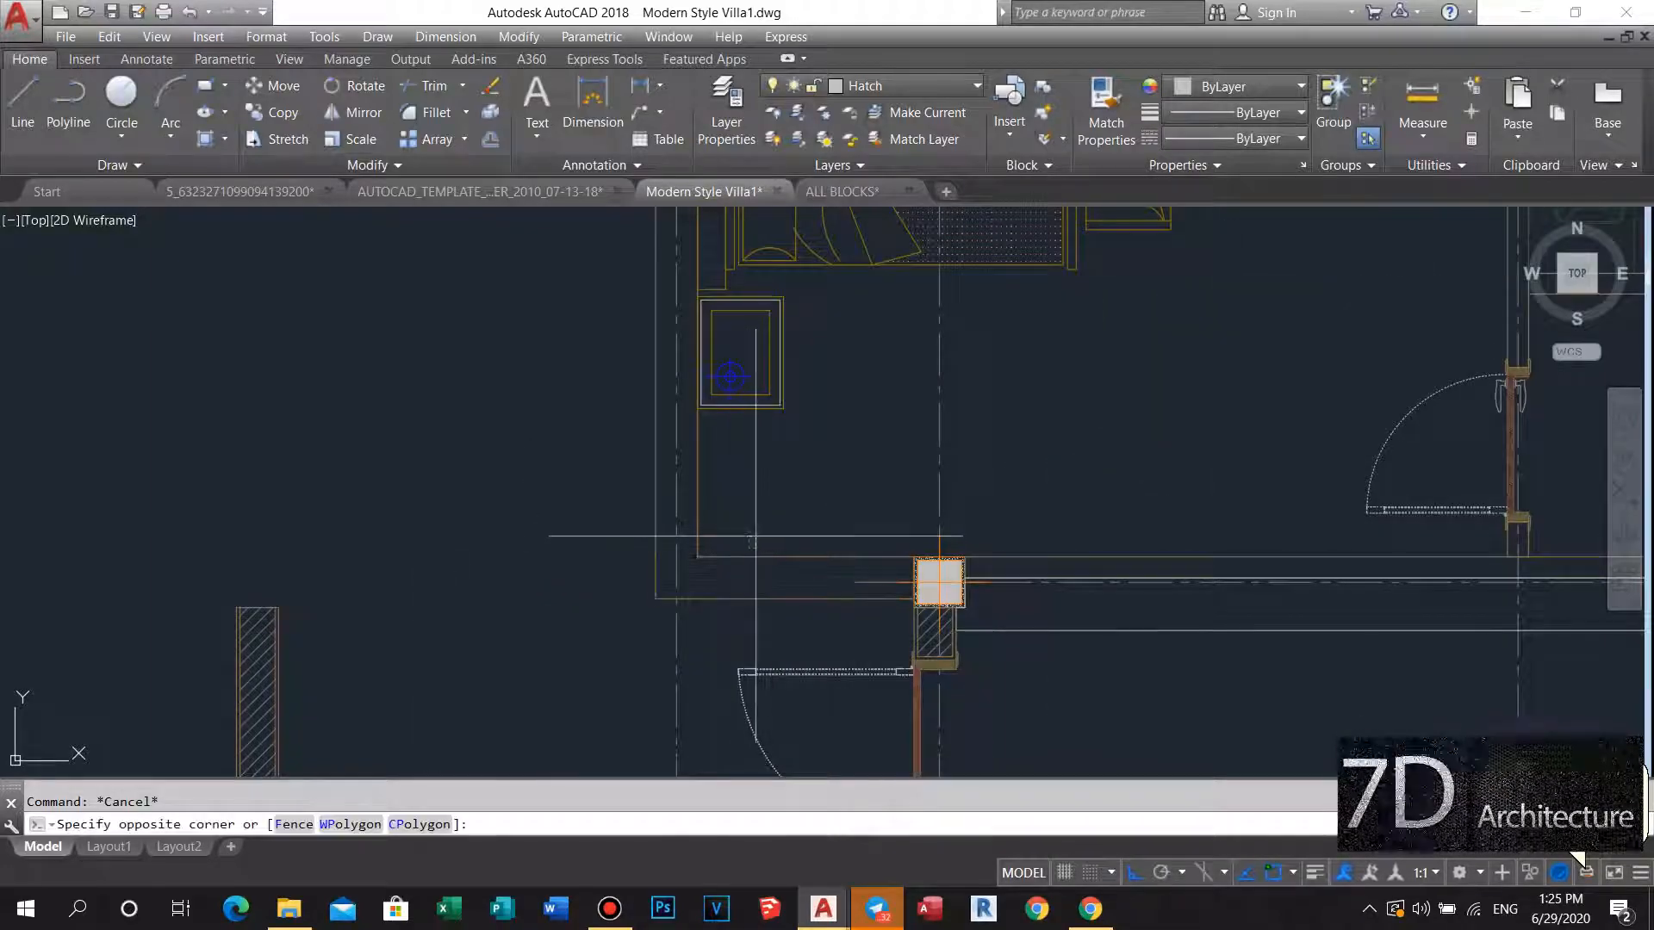
# Join the separate wall line segments at the bedroom's left corners into continuous polylines.
pyautogui.scroll(5, 689, 579)
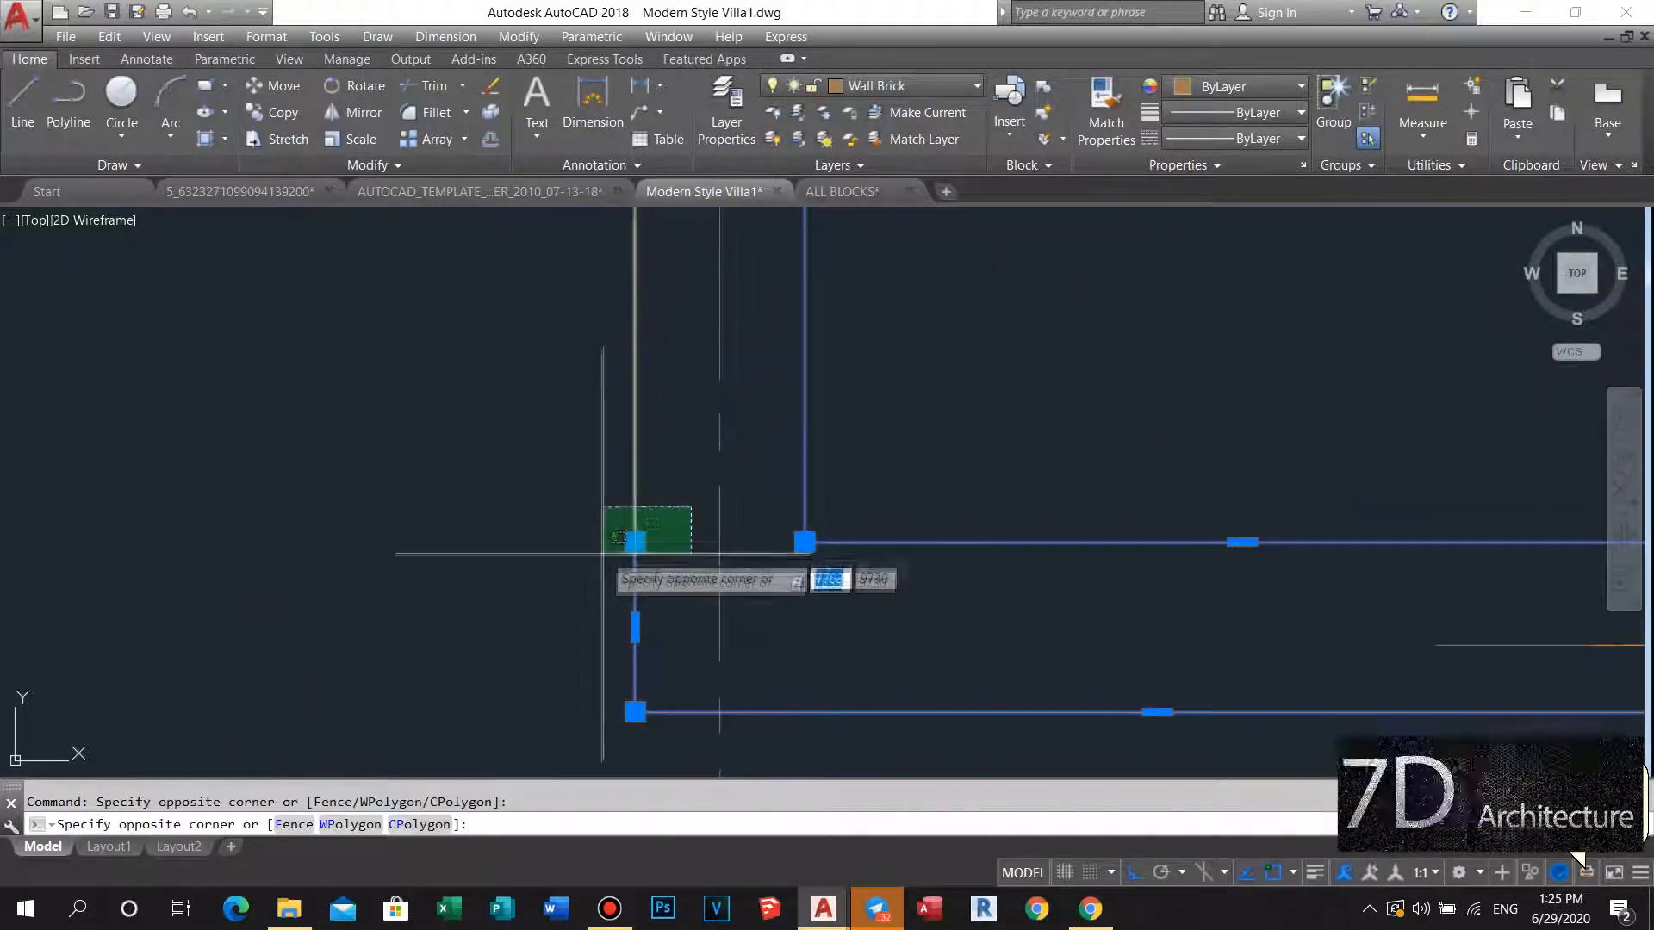
pyautogui.click(603, 554)
pyautogui.scroll(-4, 624, 556)
pyautogui.moveTo(634, 558); pyautogui.dragTo(634, 573, button='middle')
pyautogui.scroll(-4, 713, 523)
pyautogui.scroll(6, 690, 431)
pyautogui.click(733, 503)
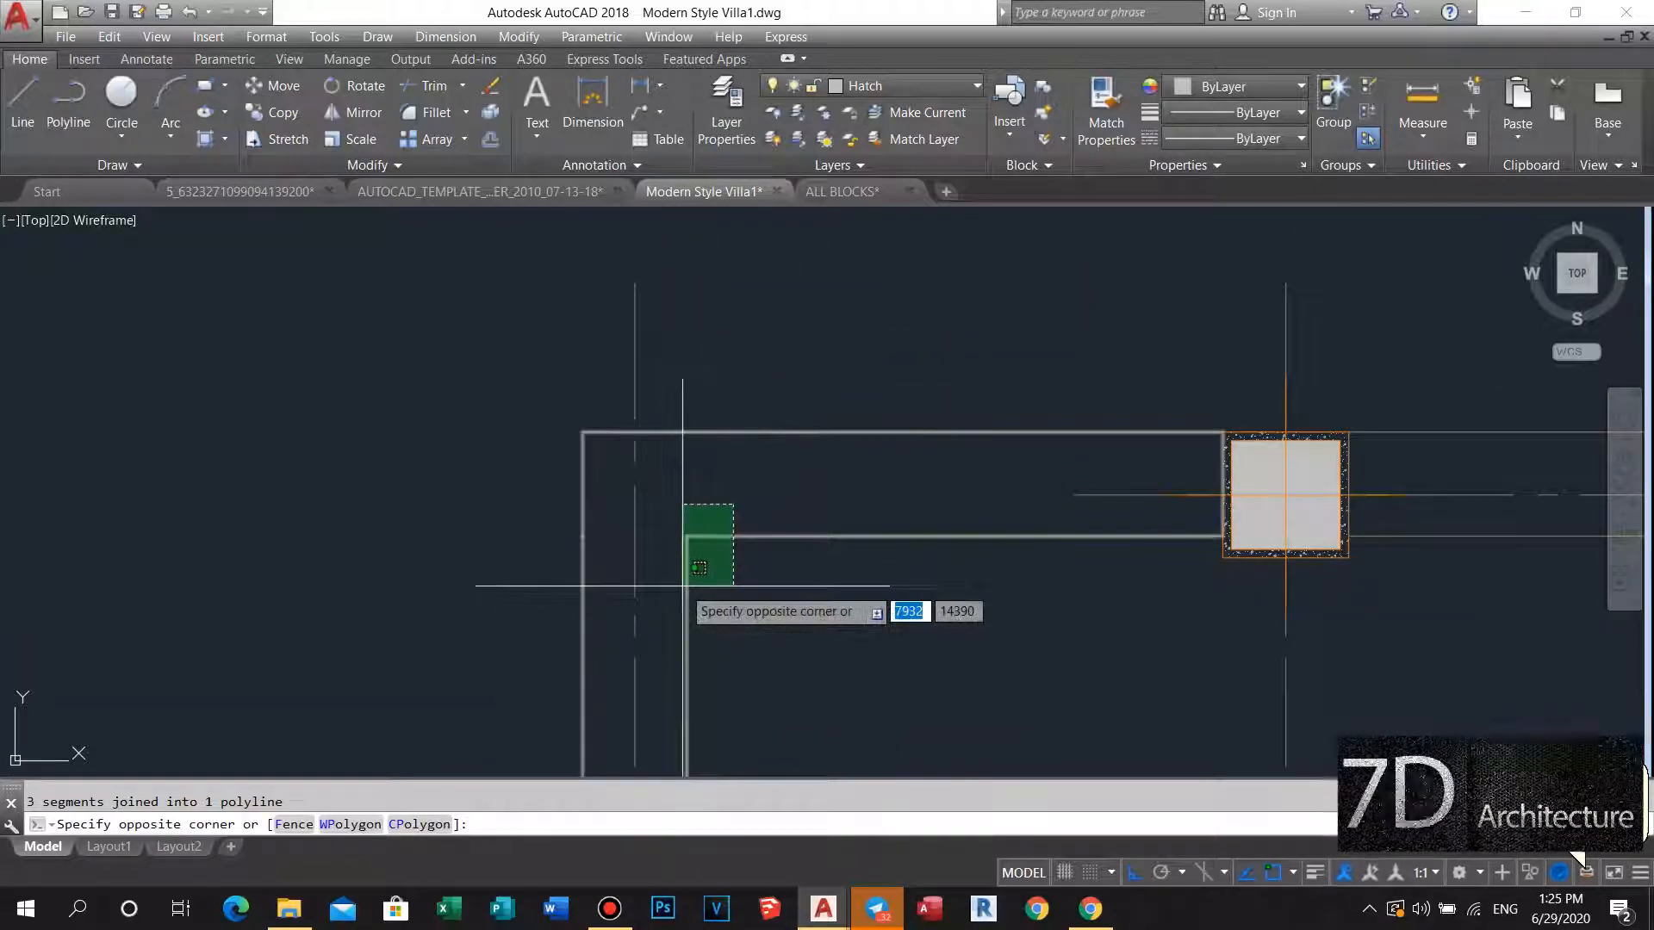
pyautogui.click(685, 583)
pyautogui.press('Return')
pyautogui.scroll(-5, 763, 527)
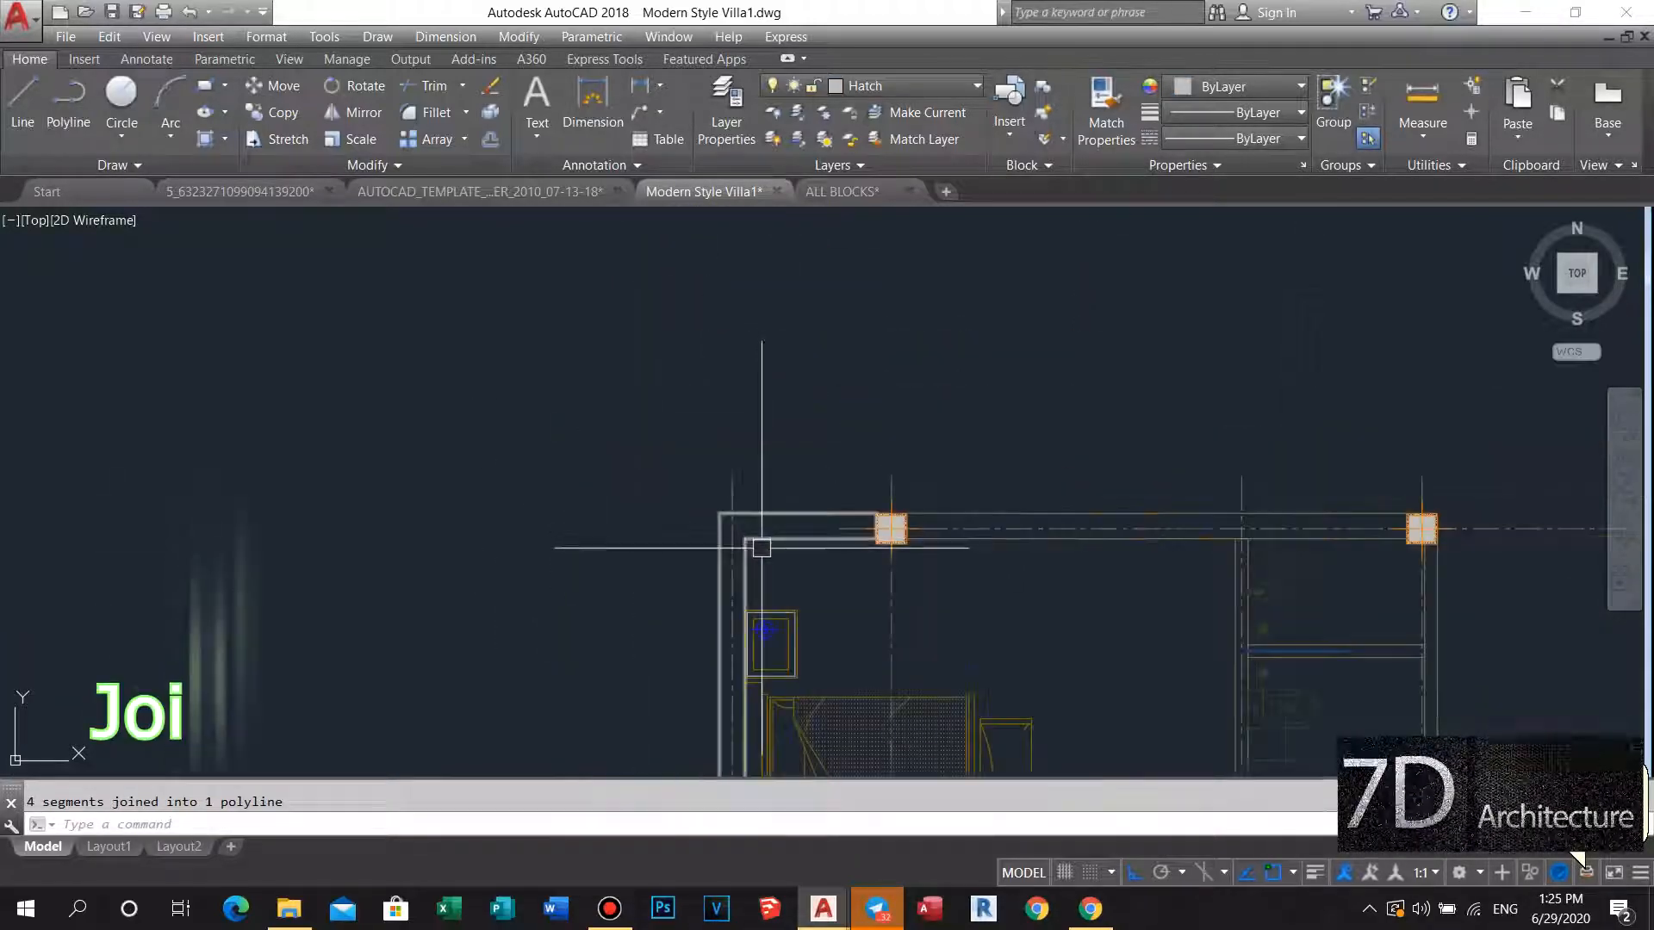
pyautogui.moveTo(851, 474); pyautogui.dragTo(740, 397, button='middle')
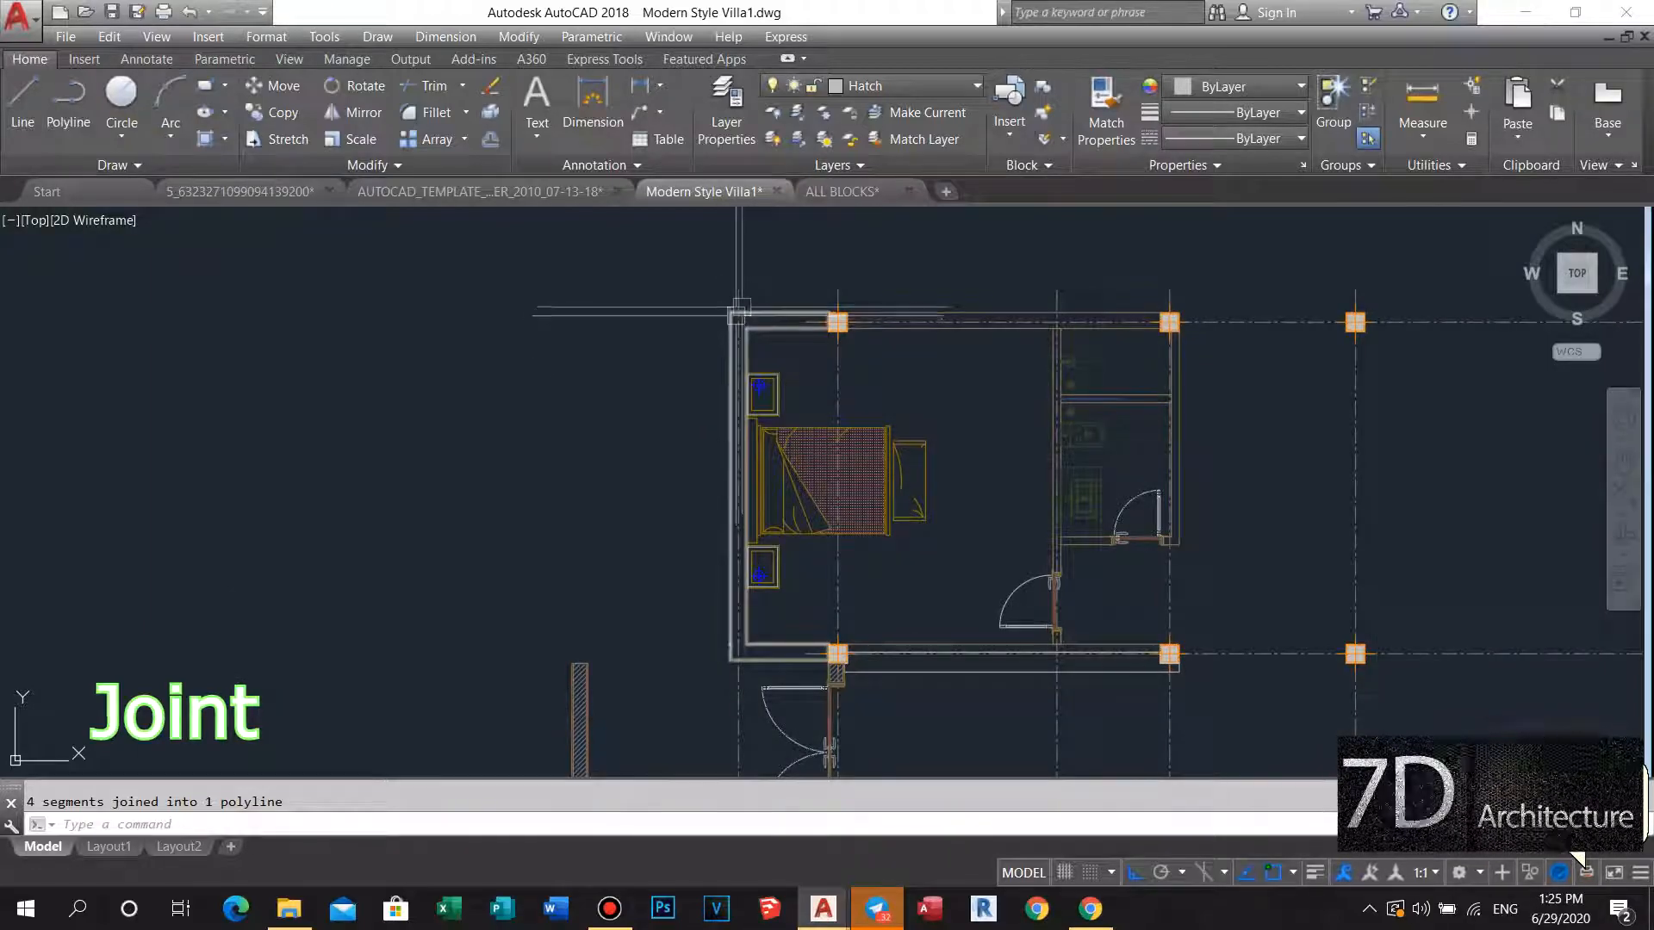
pyautogui.scroll(2, 735, 315)
pyautogui.moveTo(727, 353); pyautogui.dragTo(725, 309, button='middle')
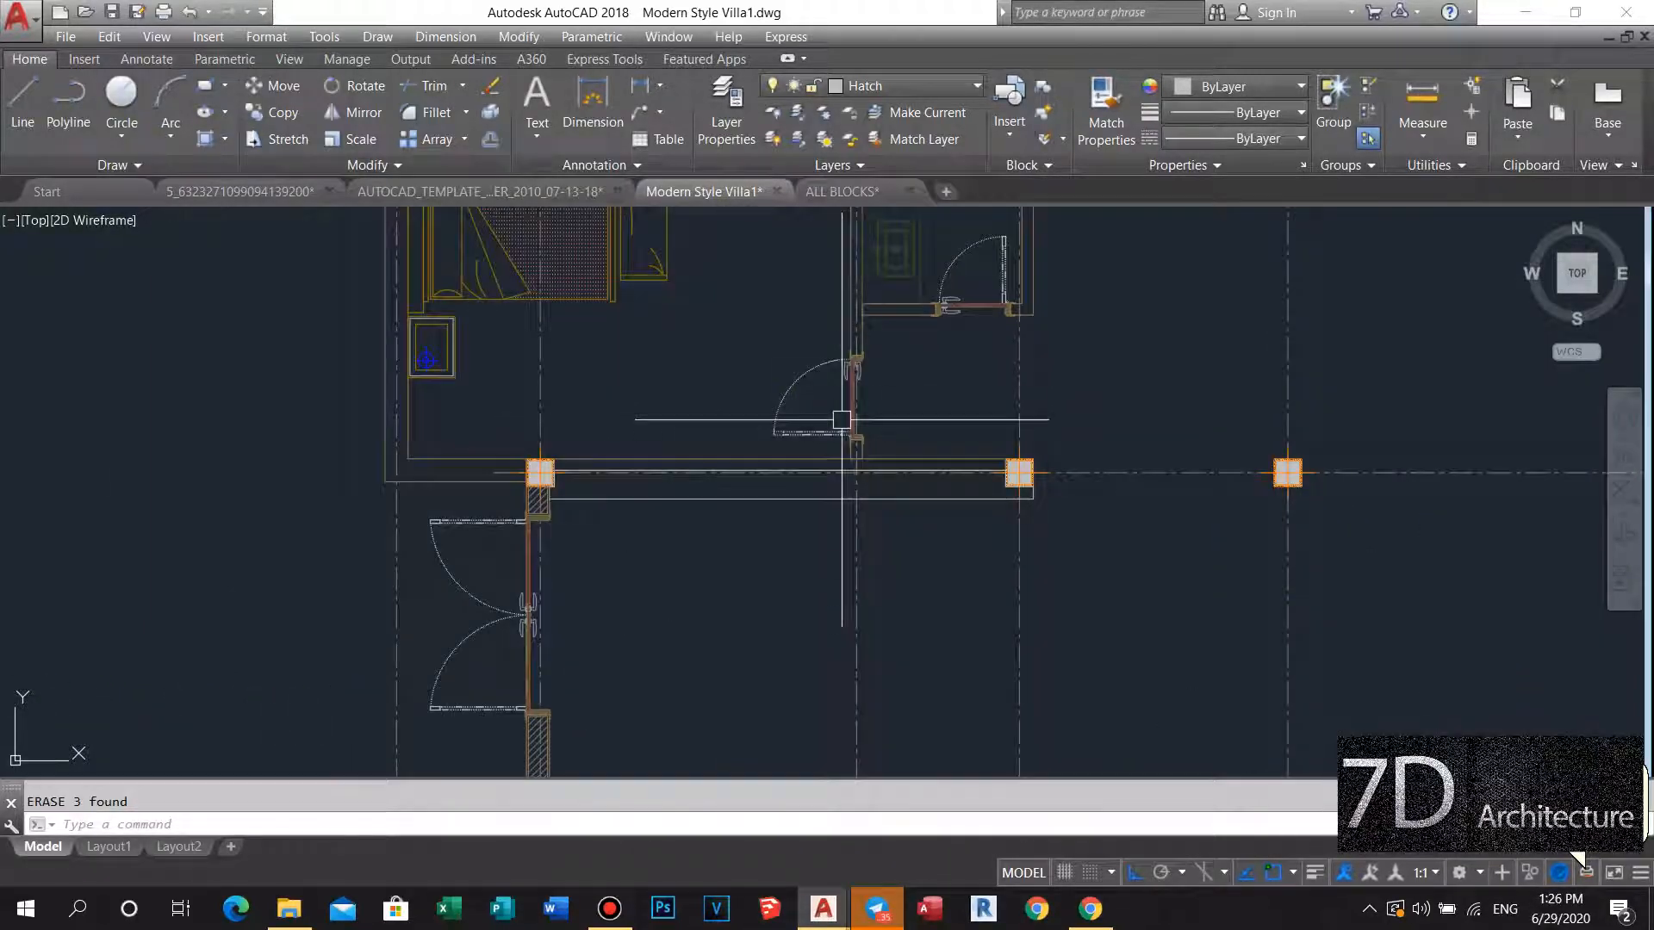
# Trim the lower wall's top line and the overrunning side lines where the short wall below the single door meets it.
pyautogui.scroll(5, 864, 482)
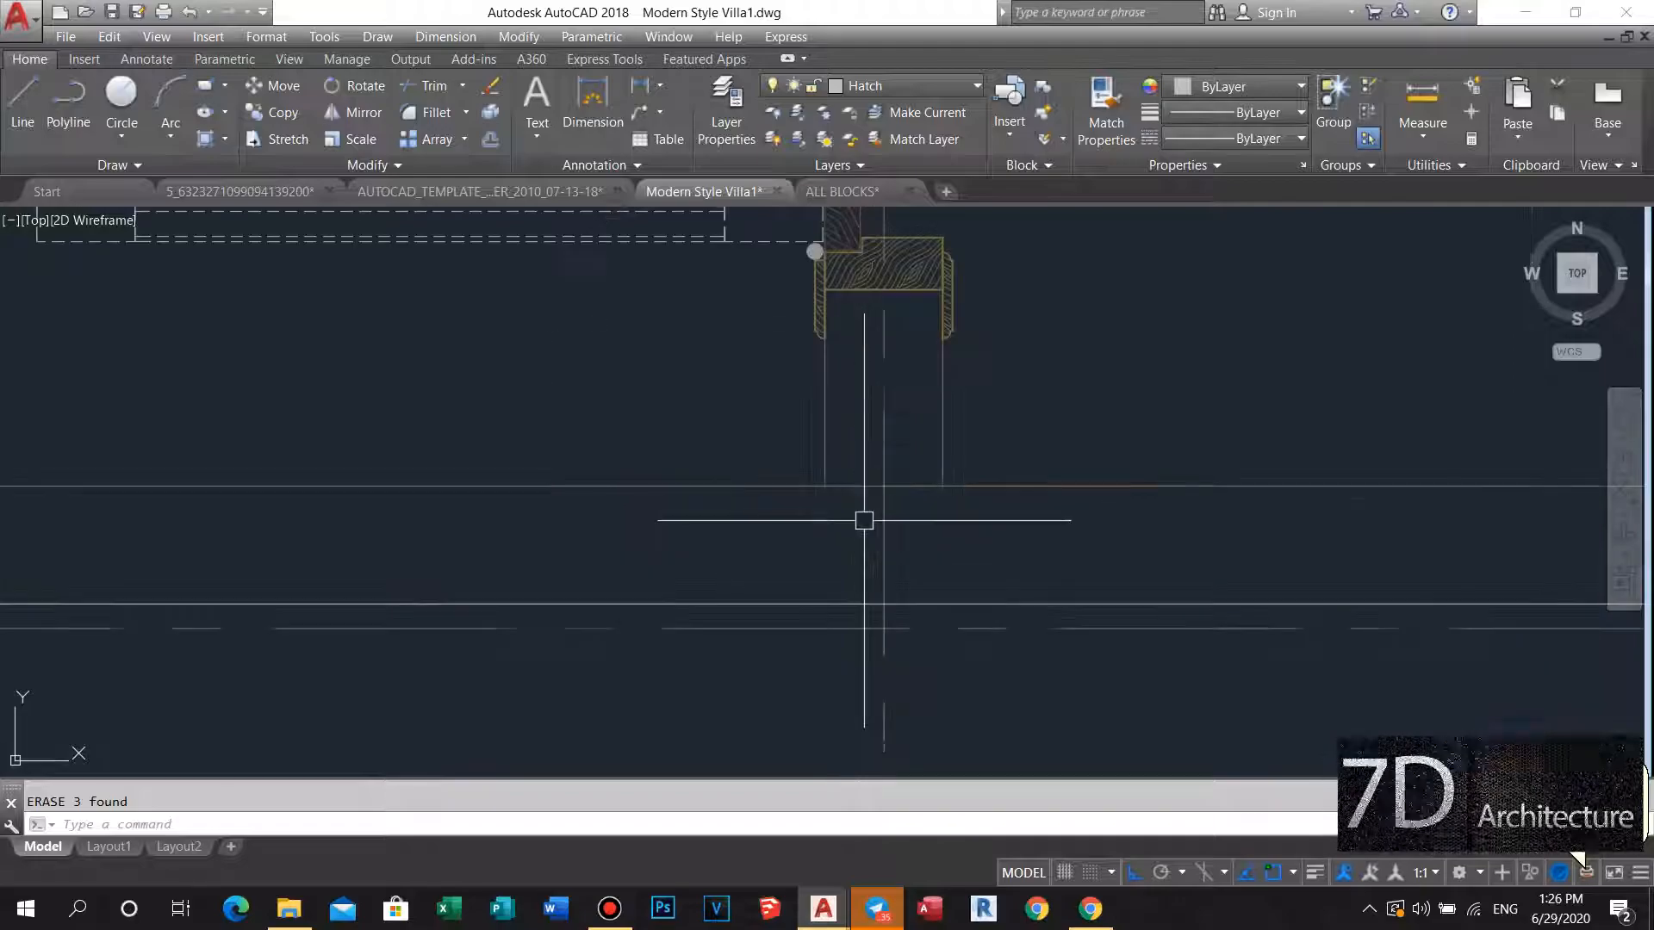
pyautogui.scroll(-4, 775, 482)
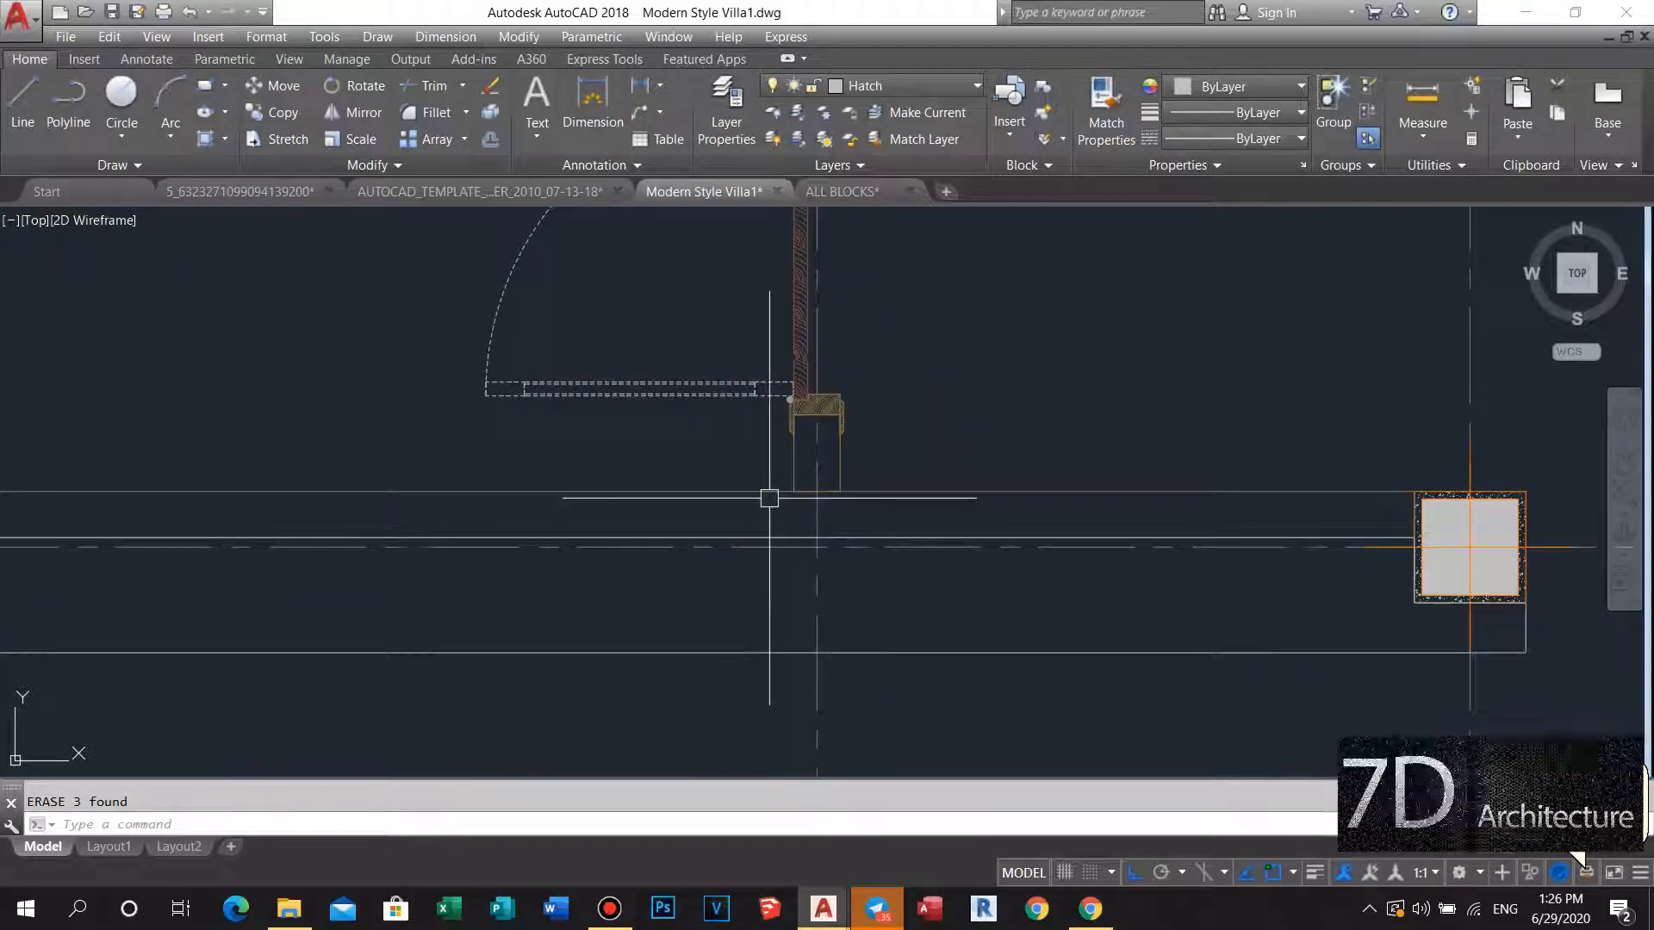
pyautogui.scroll(4, 784, 487)
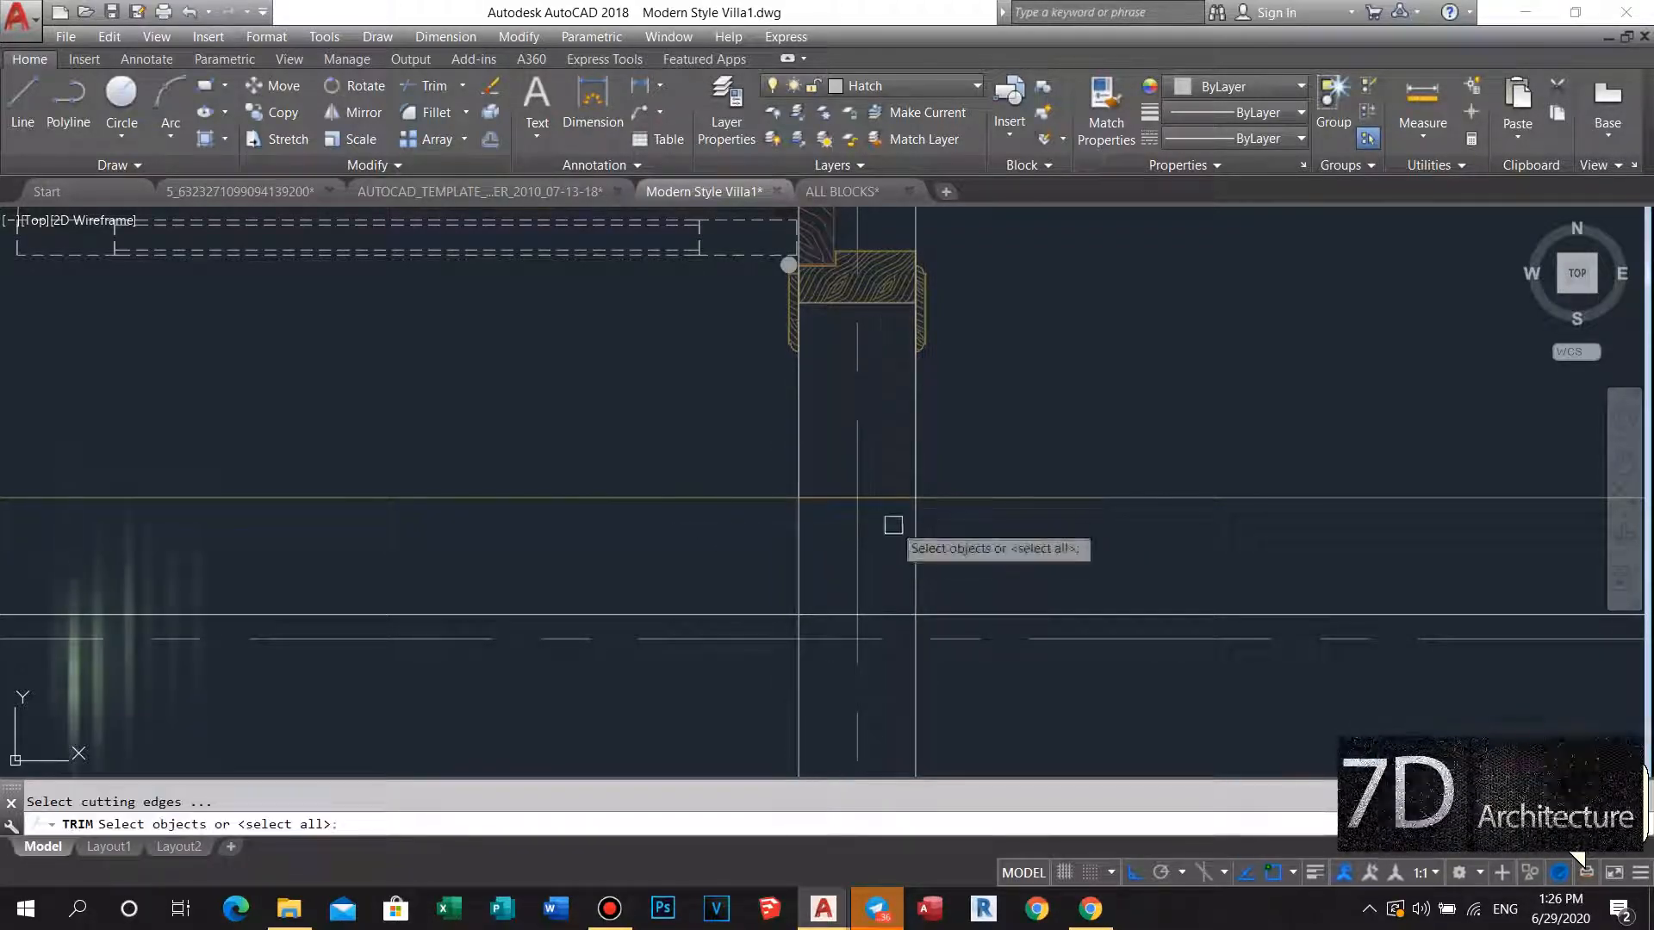
pyautogui.click(911, 528)
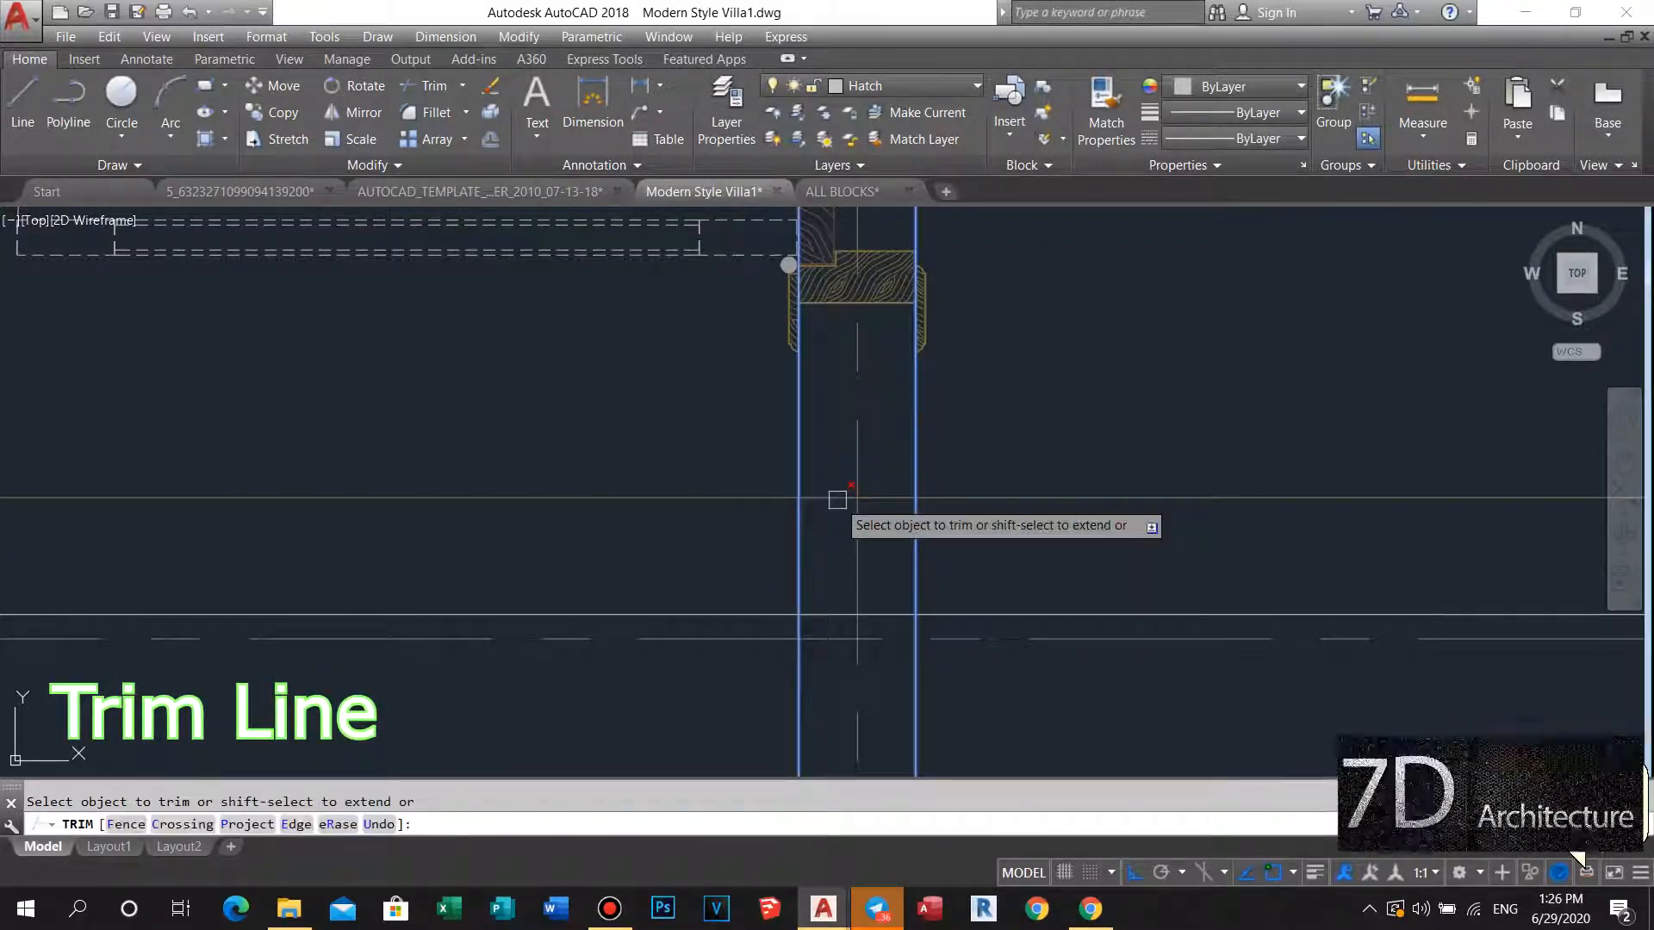
pyautogui.click(915, 552)
pyautogui.press('Escape')
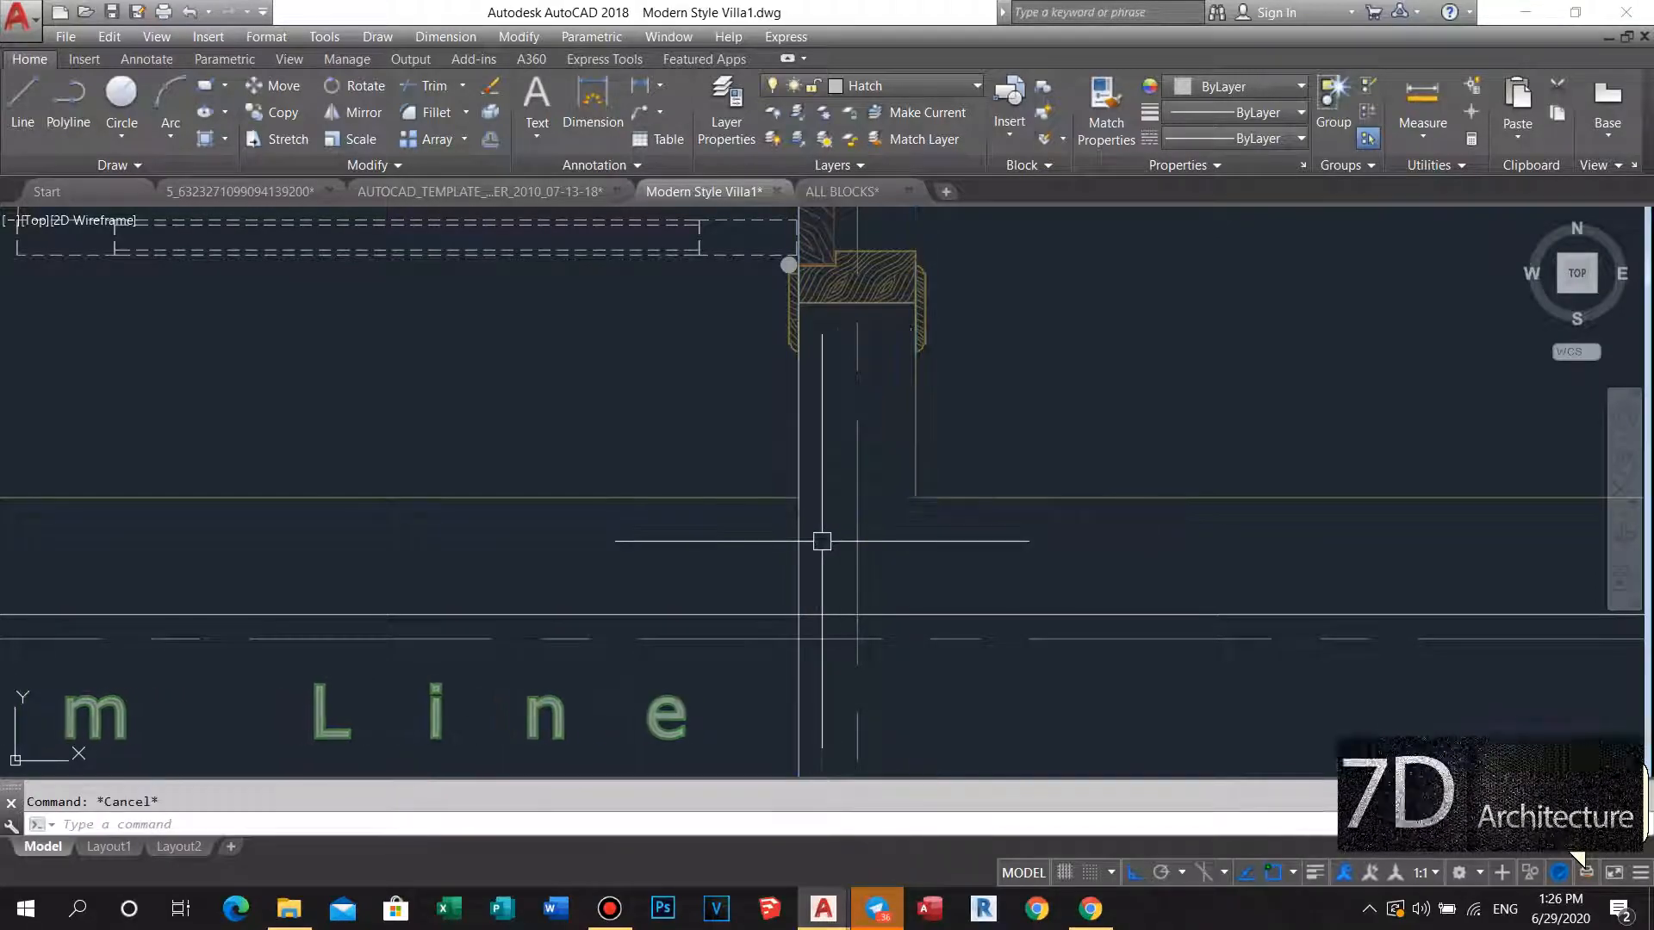
pyautogui.scroll(-3, 802, 547)
pyautogui.scroll(3, 811, 491)
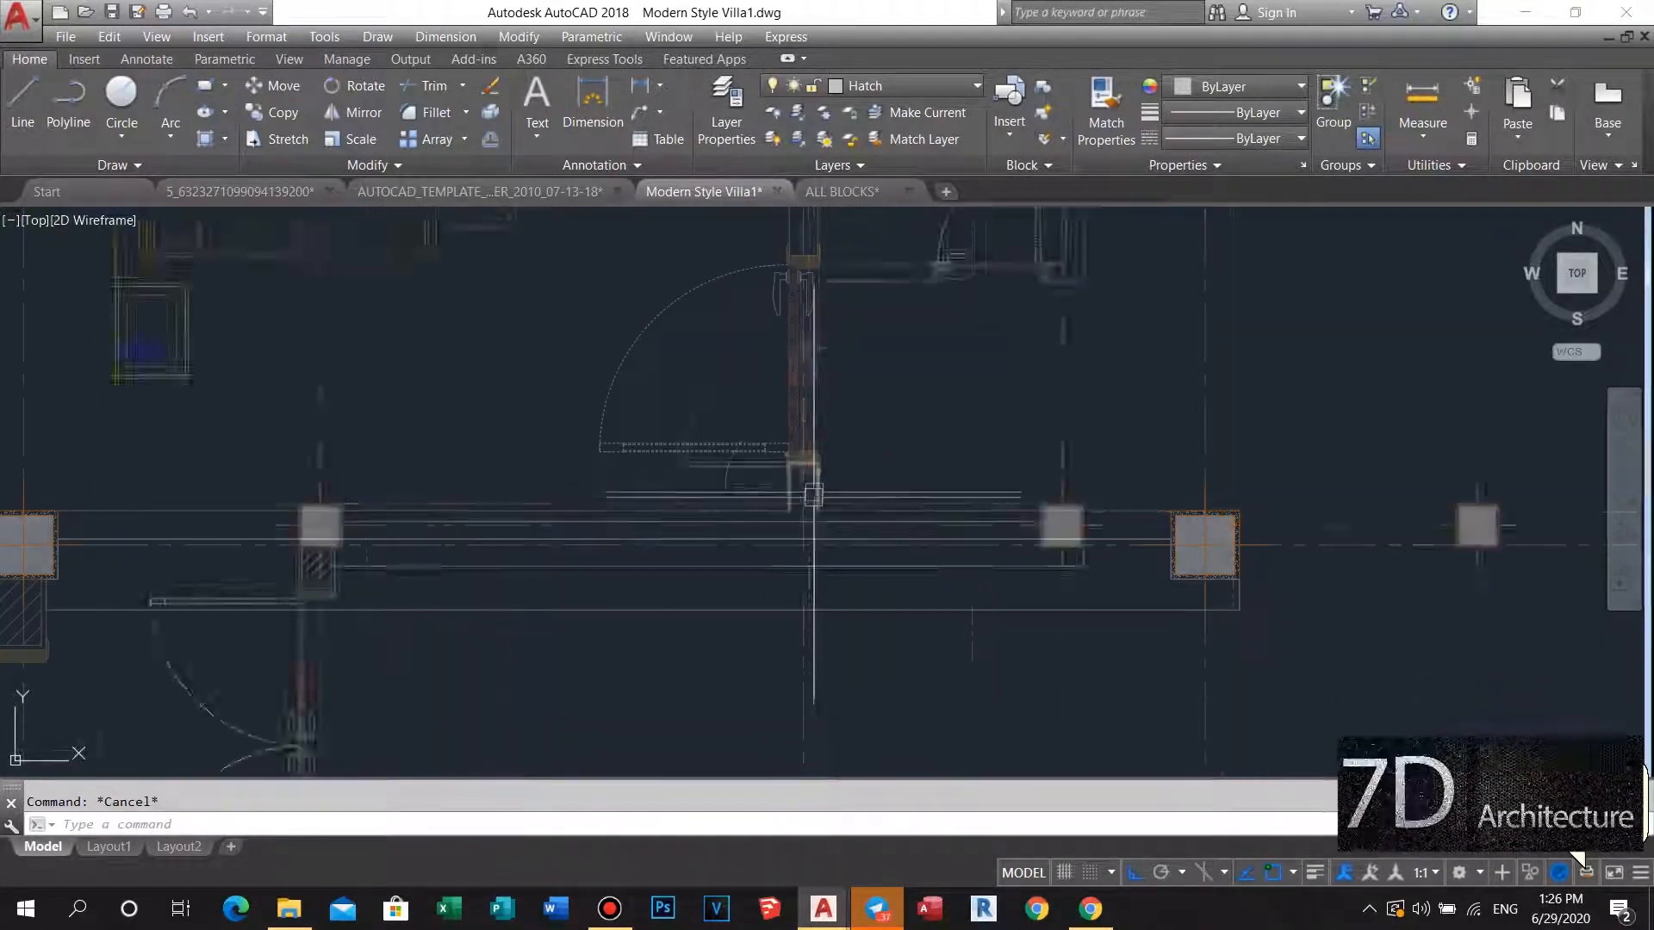
# Trace a closed polyline around the lower wall between the two columns, including the stub up to the single door's frame.
pyautogui.write('pl')
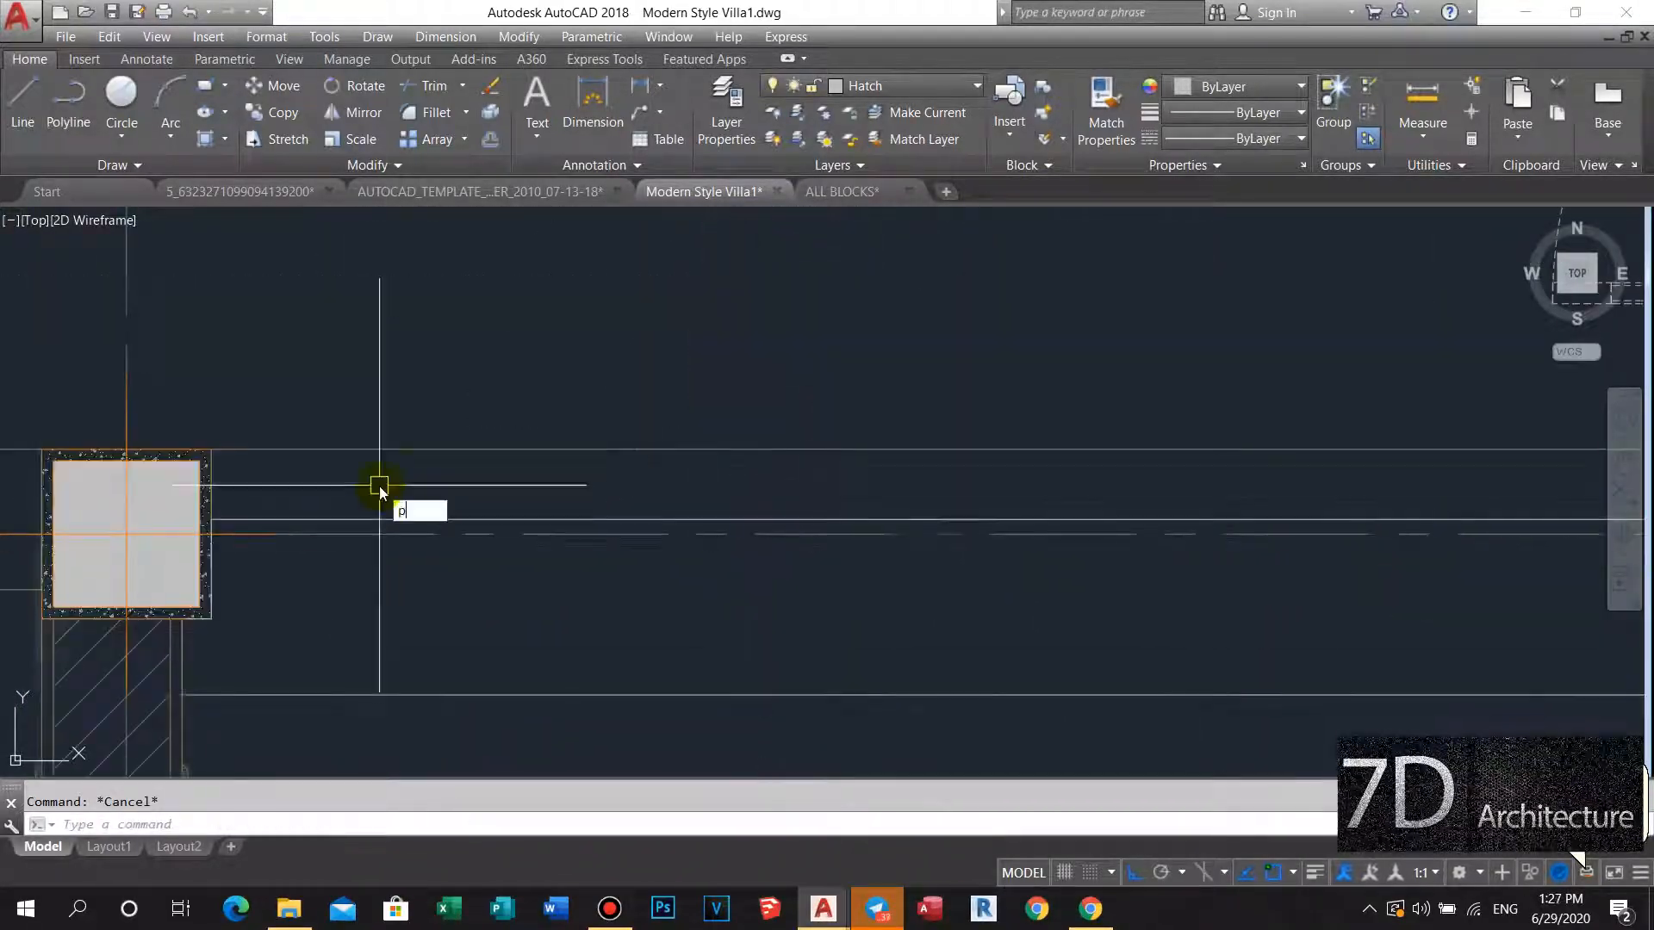
pyautogui.press('Return')
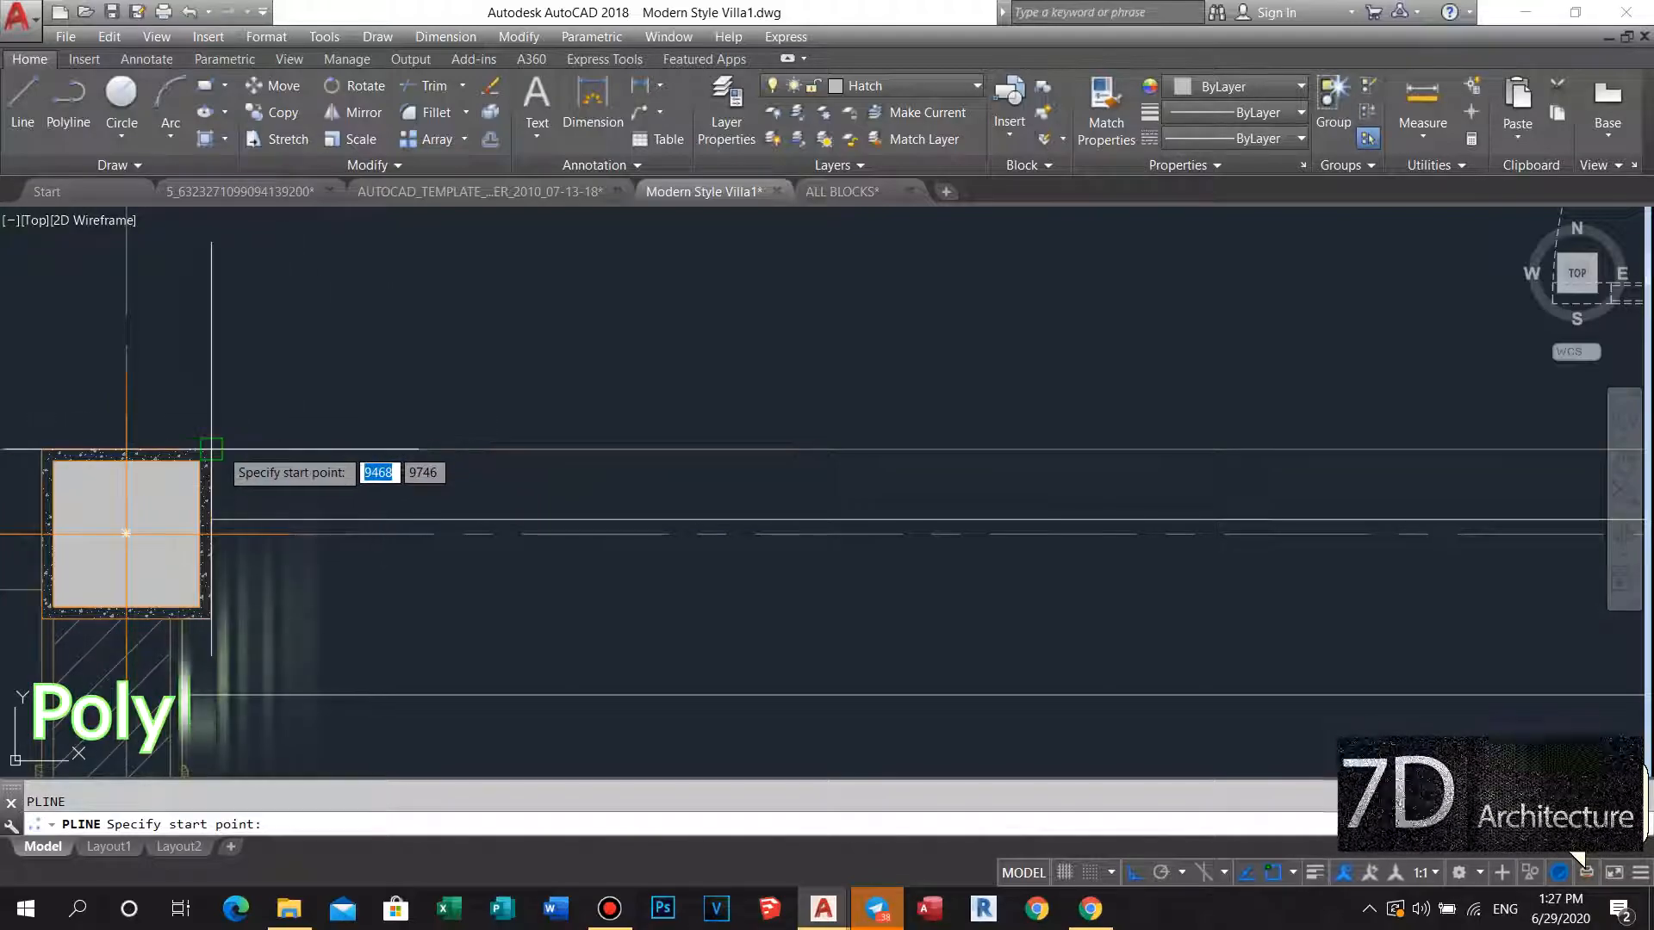
pyautogui.click(211, 447)
pyautogui.scroll(-3, 384, 444)
pyautogui.scroll(3, 783, 470)
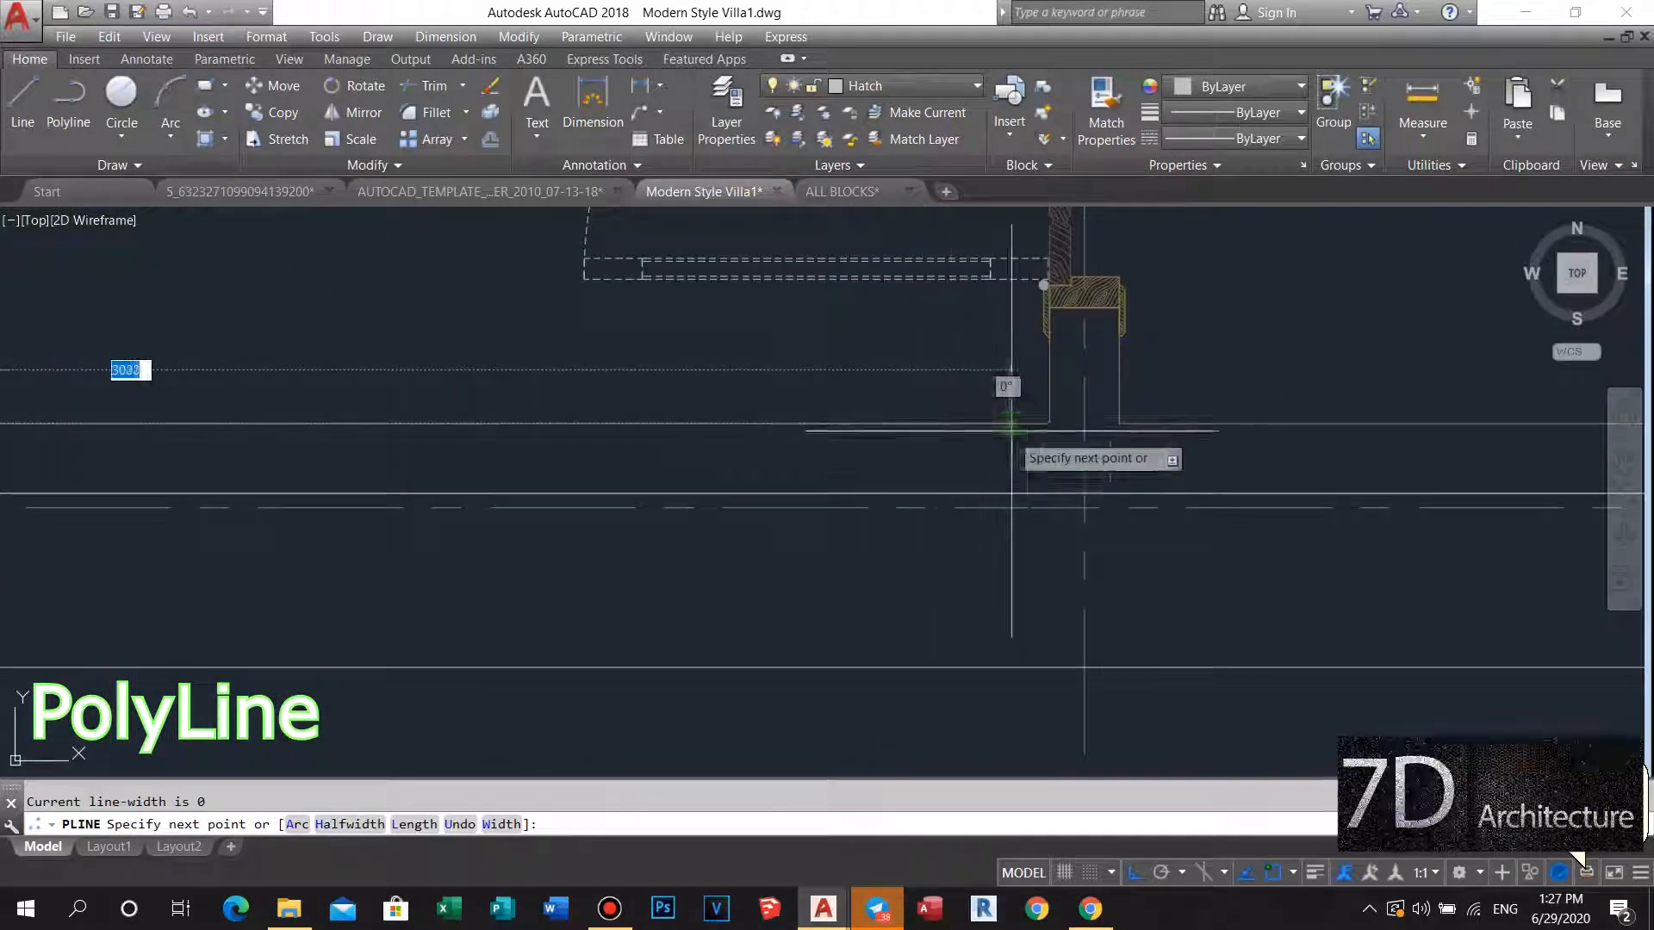
pyautogui.click(1046, 422)
pyautogui.scroll(5, 1033, 328)
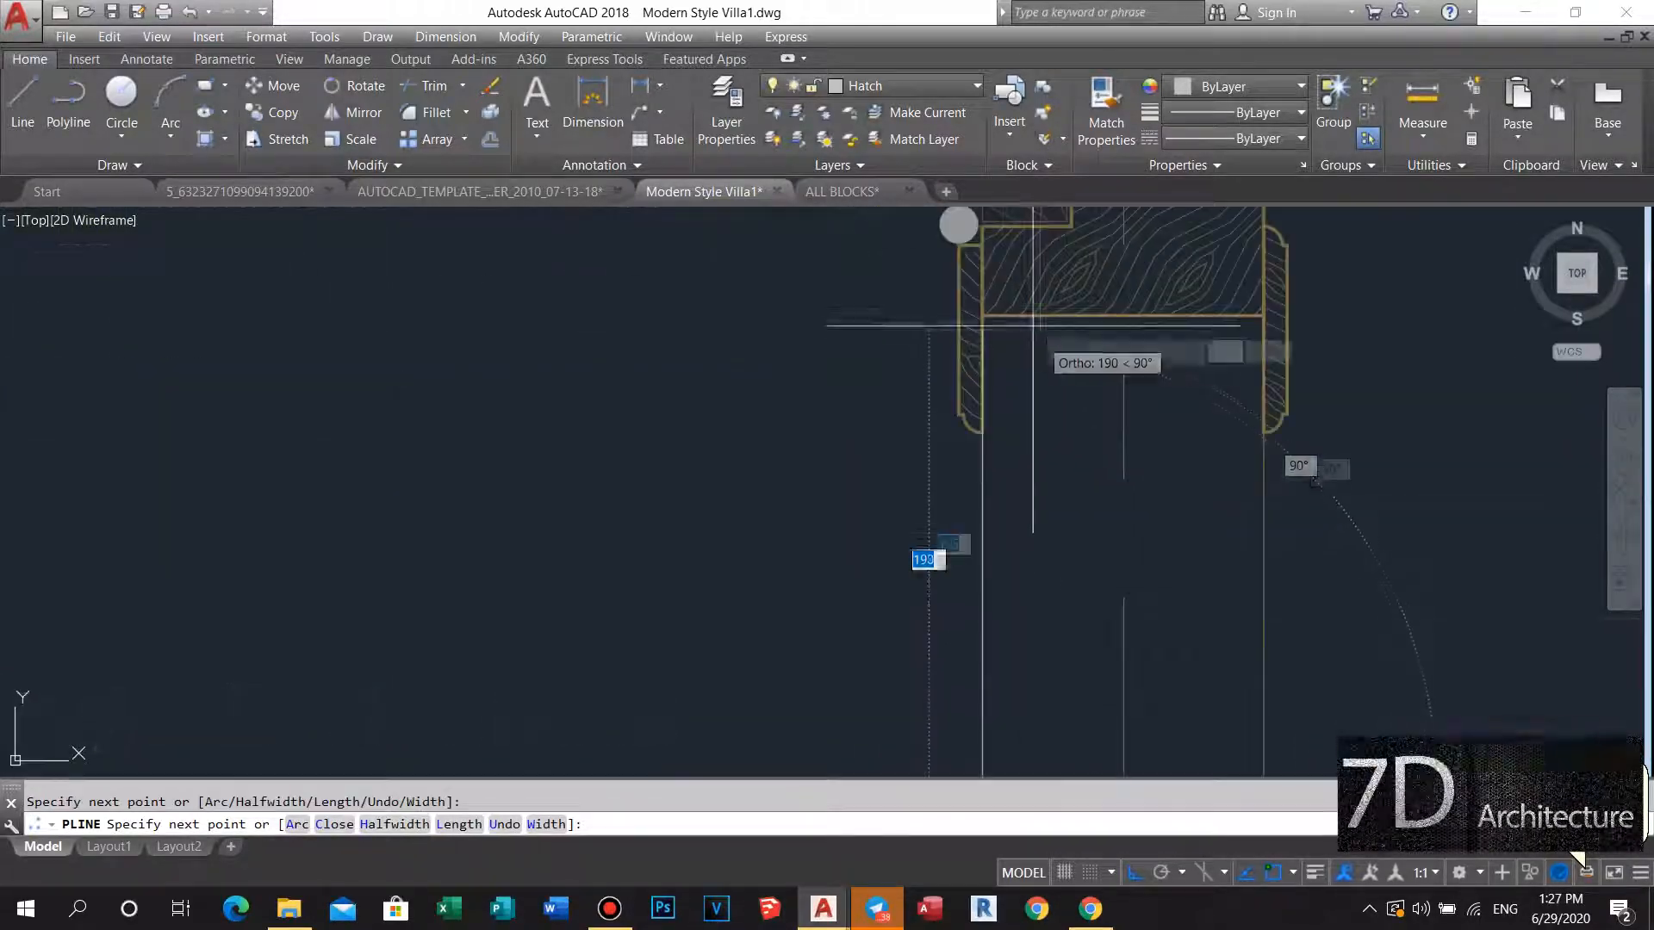
pyautogui.click(982, 315)
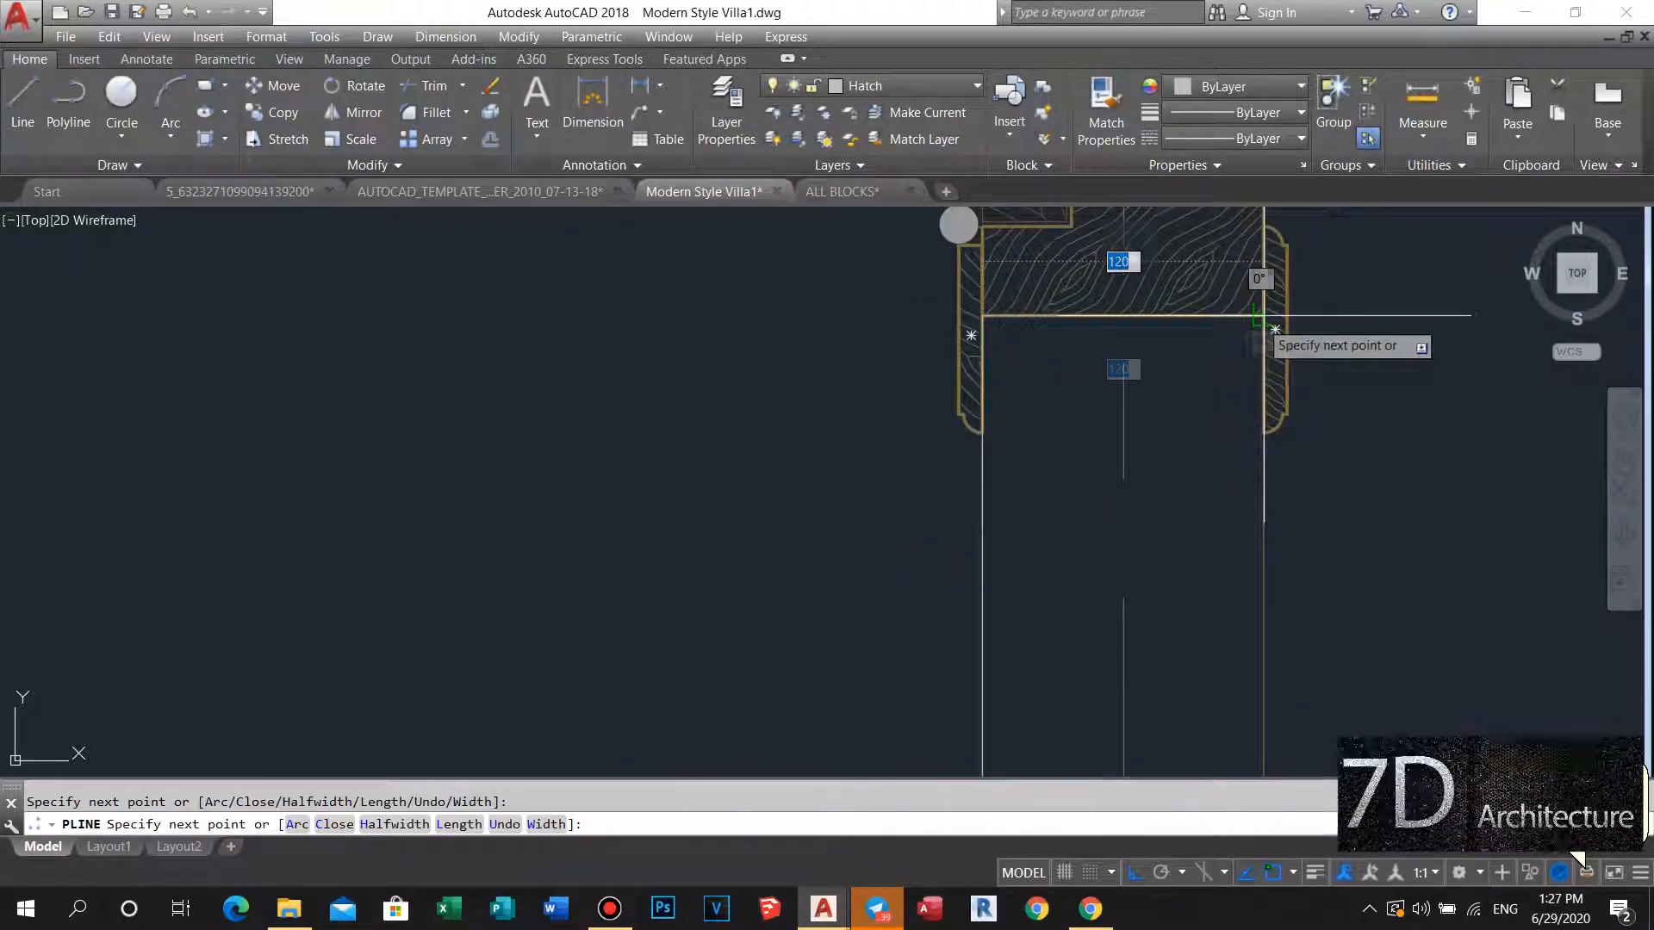
pyautogui.scroll(-5, 1259, 317)
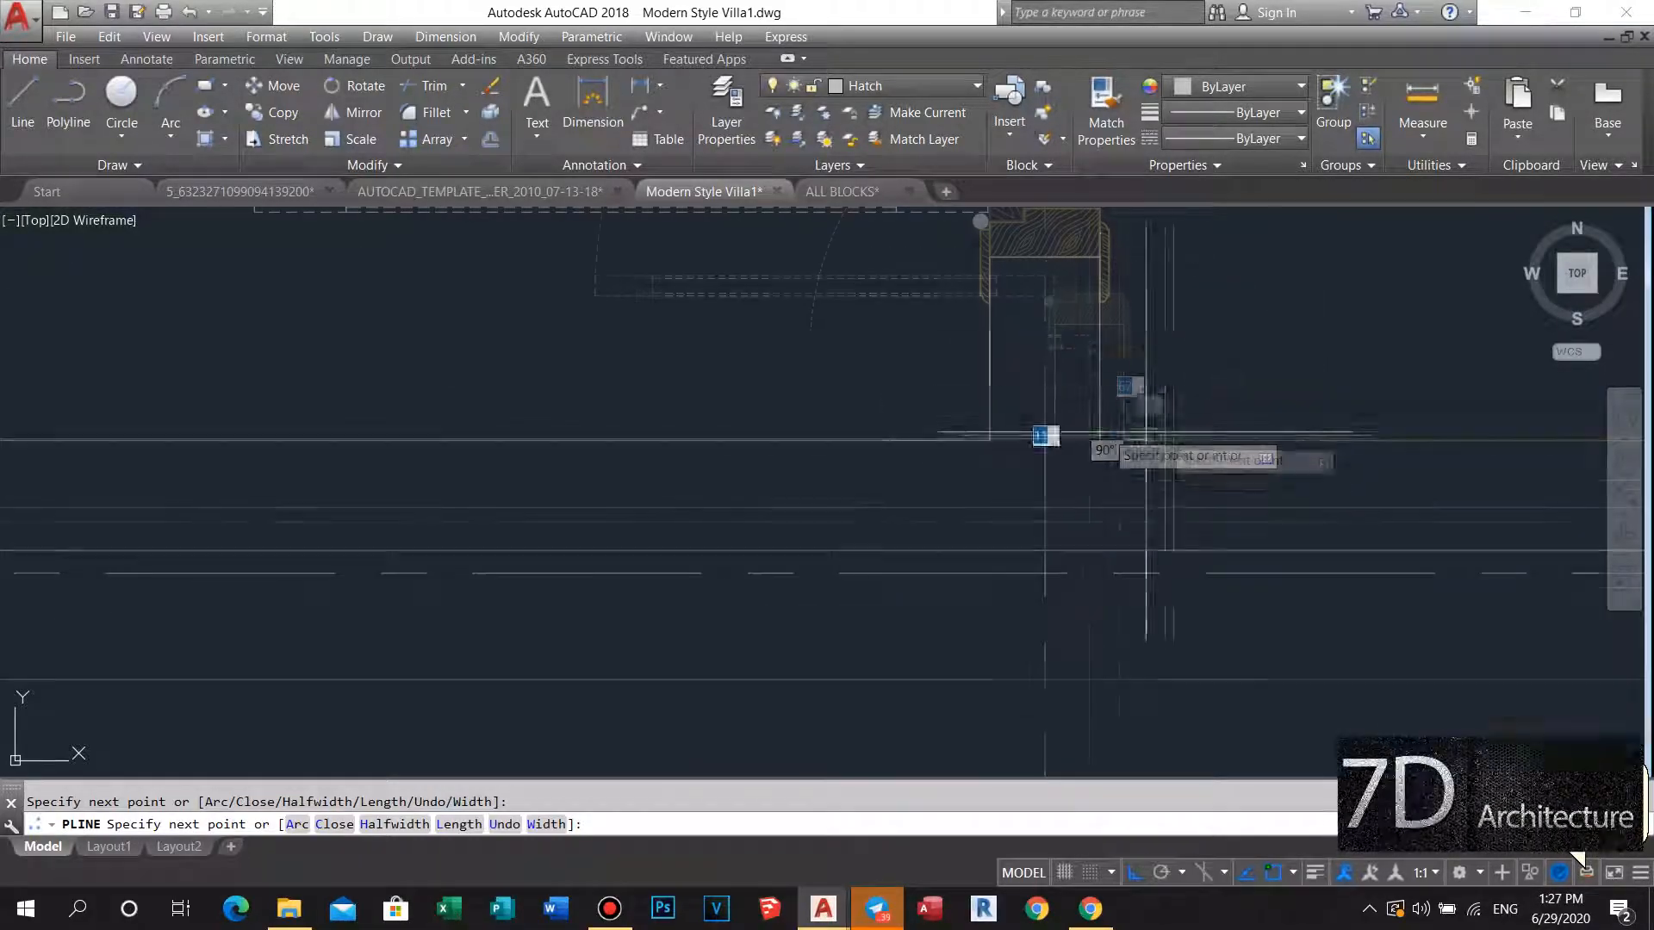
pyautogui.scroll(5, 1045, 436)
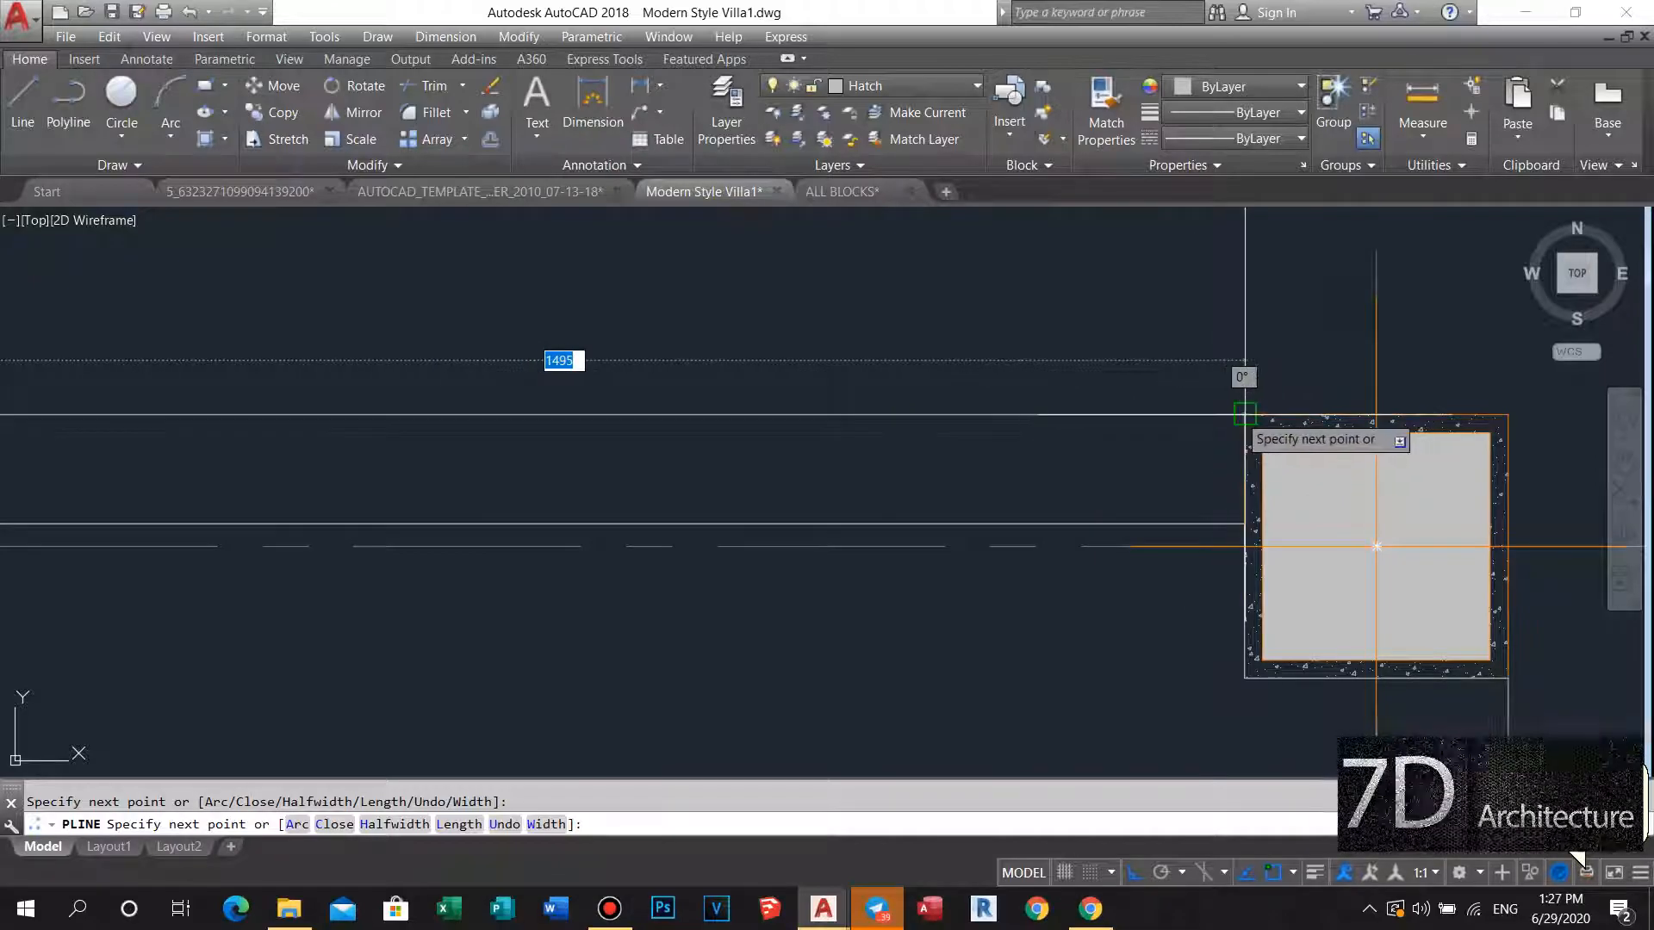
pyautogui.scroll(-7, 961, 476)
pyautogui.moveTo(771, 436); pyautogui.dragTo(1037, 418, button='middle')
pyautogui.scroll(10, 563, 444)
pyautogui.click(565, 505)
pyautogui.moveTo(565, 356); pyautogui.dragTo(566, 427, button='middle')
pyautogui.click(565, 302)
pyautogui.press('Return')
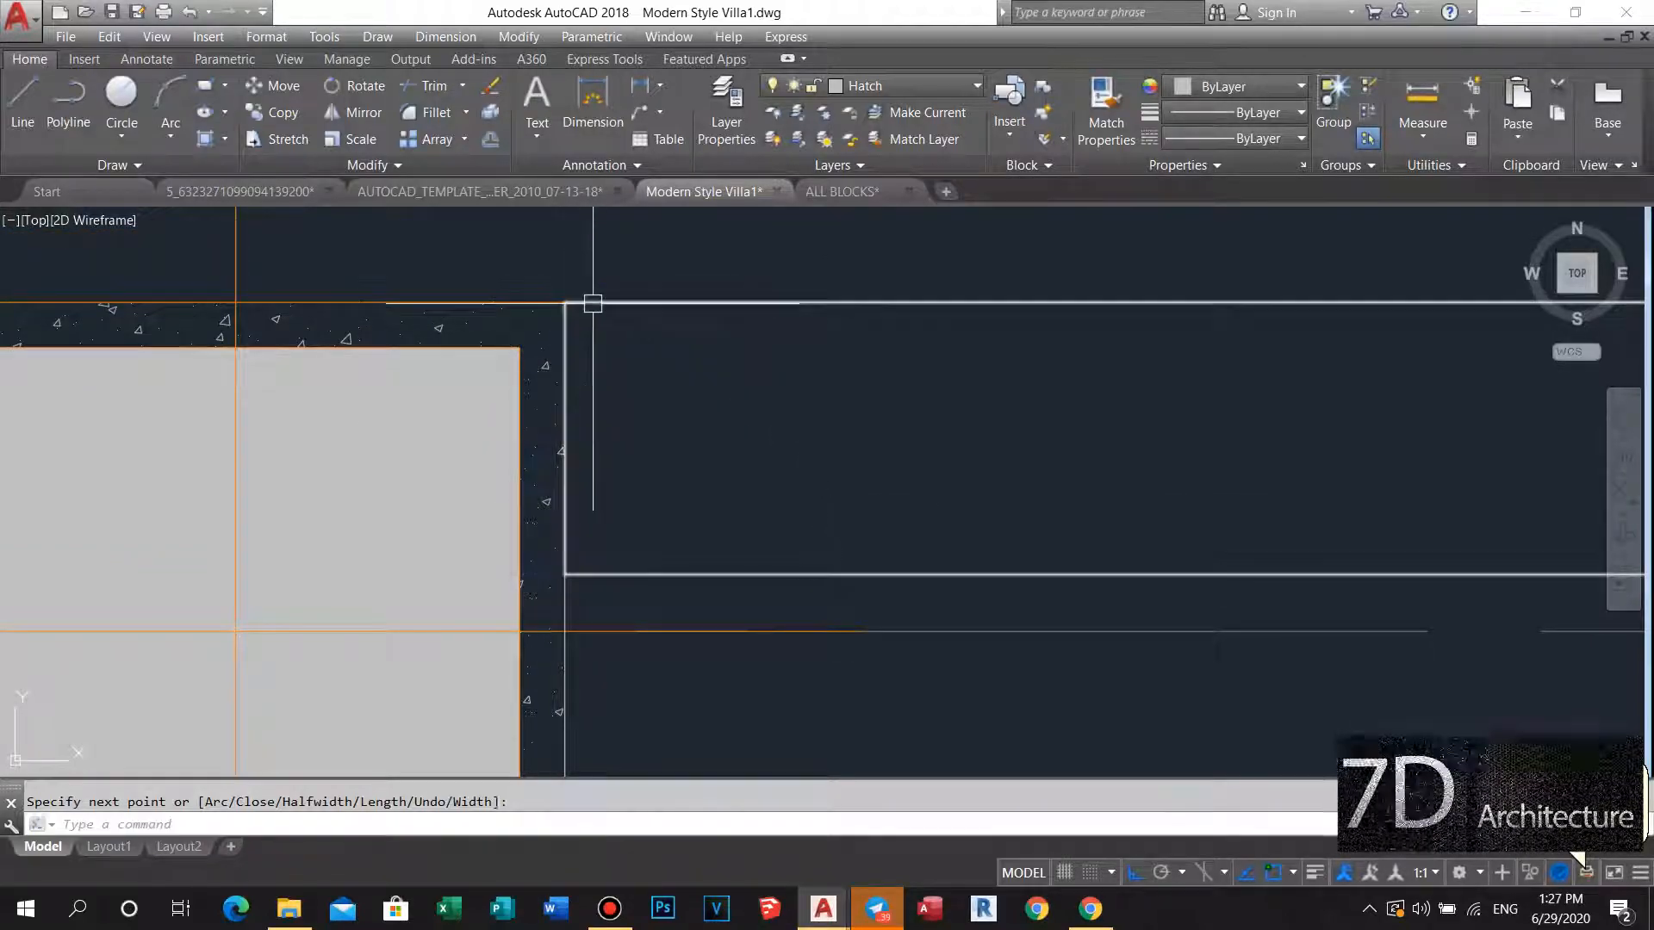
# Move the new wall outline up clear of the old lines and erase the old line beneath it.
pyautogui.press('Escape')
pyautogui.scroll(-12, 691, 357)
pyautogui.moveTo(805, 362); pyautogui.dragTo(635, 351, button='middle')
pyautogui.scroll(4, 991, 348)
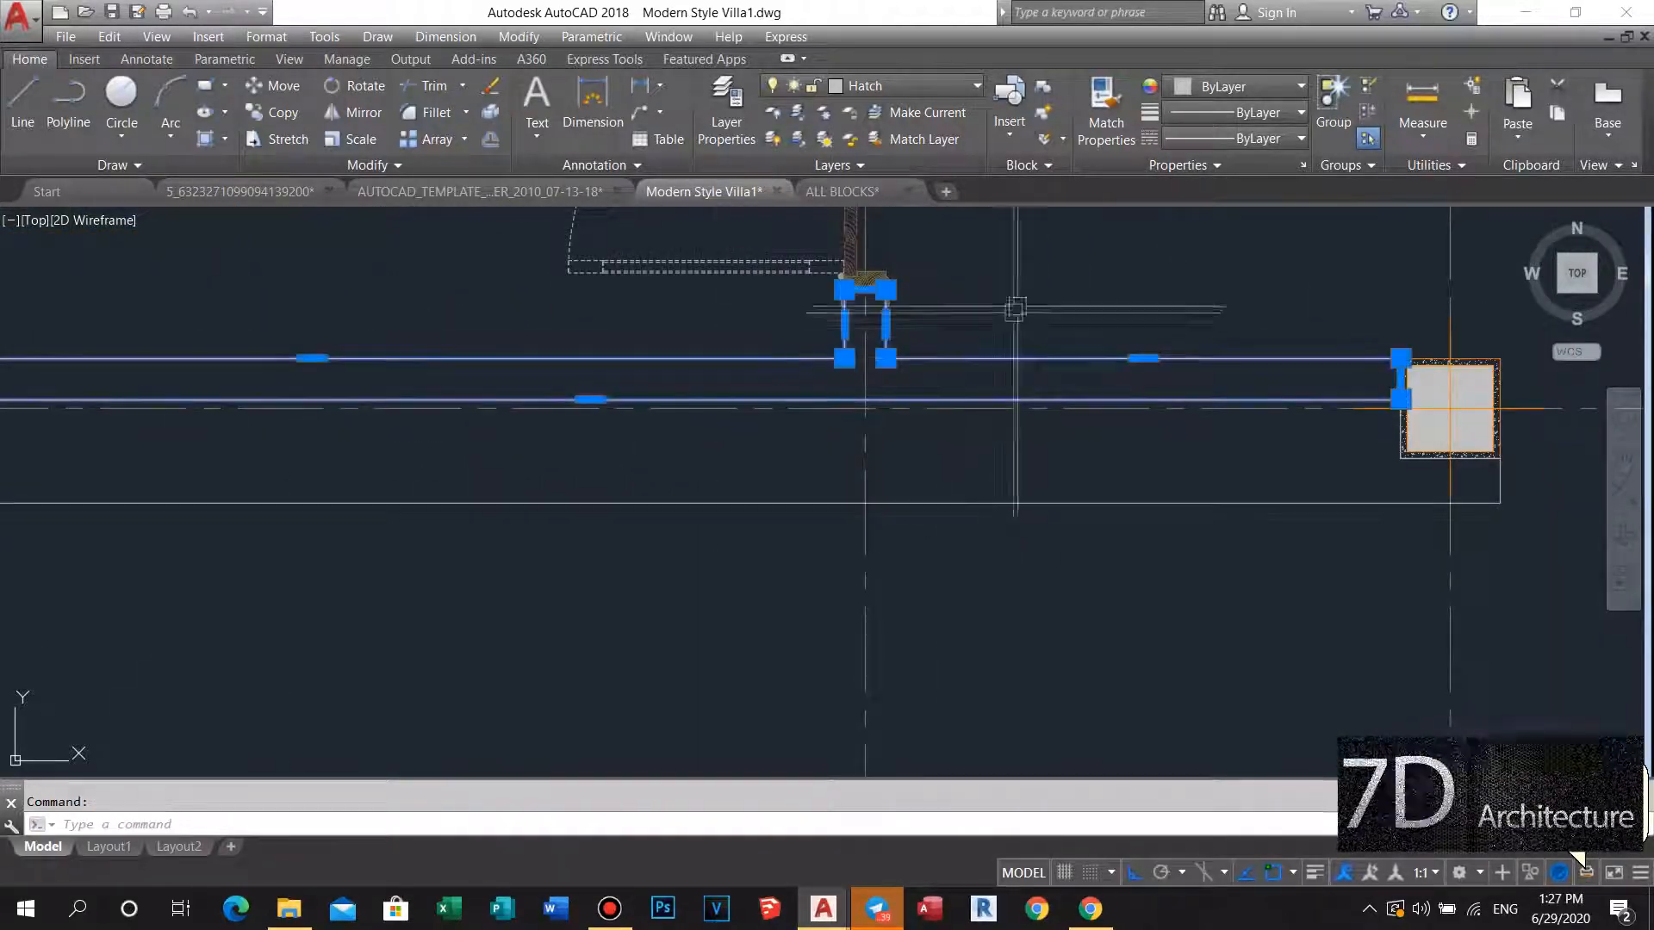
pyautogui.moveTo(1013, 313); pyautogui.dragTo(1012, 320, button='middle')
pyautogui.write('m')
pyautogui.press('Return')
pyautogui.click(1019, 333)
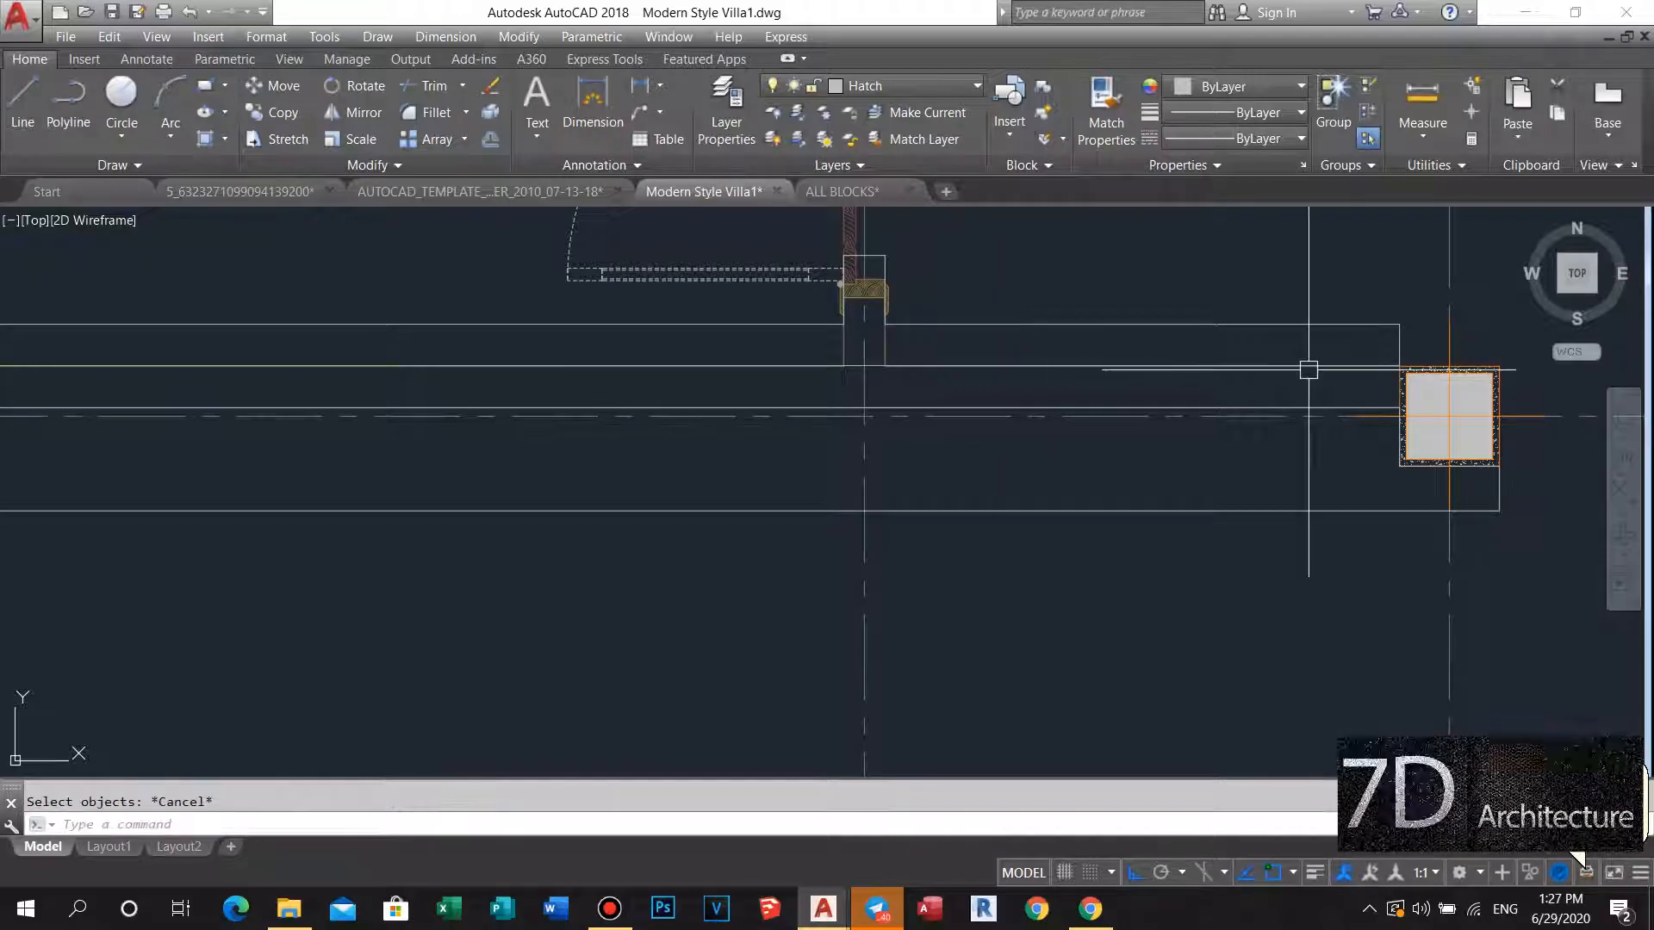
pyautogui.click(1395, 385)
pyautogui.write('e')
pyautogui.press('Return')
pyautogui.moveTo(1364, 380); pyautogui.dragTo(1286, 390, button='middle')
pyautogui.press('Escape')
# Move the wall outline back down so its right end meets the upper corner of the right column.
pyautogui.click(1310, 312)
pyautogui.click(1372, 426)
pyautogui.moveTo(1372, 425); pyautogui.dragTo(1321, 445, button='middle')
pyautogui.write('m')
pyautogui.press('Return')
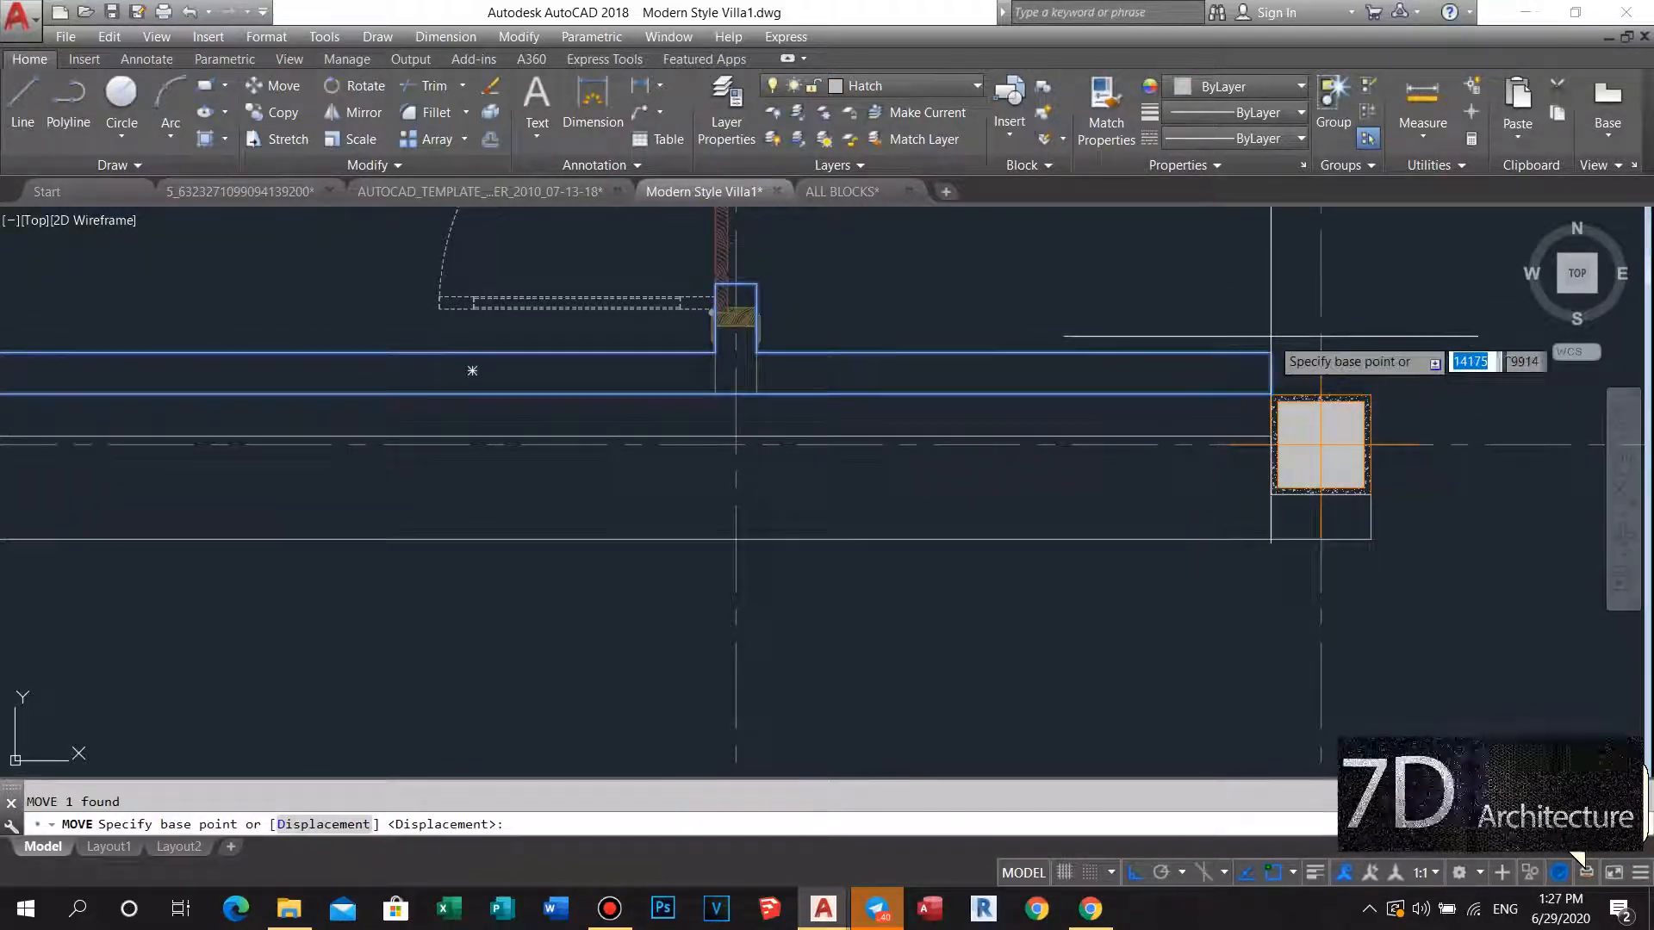
pyautogui.click(1271, 350)
pyautogui.click(1273, 394)
pyautogui.press('Escape')
# Move the wall outline from its upper left corner exactly onto the left column's upper corner.
pyautogui.scroll(-2, 997, 384)
pyautogui.moveTo(927, 354); pyautogui.dragTo(918, 380, button='middle')
pyautogui.moveTo(278, 419); pyautogui.dragTo(370, 395, button='middle')
pyautogui.moveTo(221, 410); pyautogui.dragTo(458, 427, button='middle')
pyautogui.scroll(4, 464, 482)
pyautogui.moveTo(497, 490); pyautogui.dragTo(498, 516, button='middle')
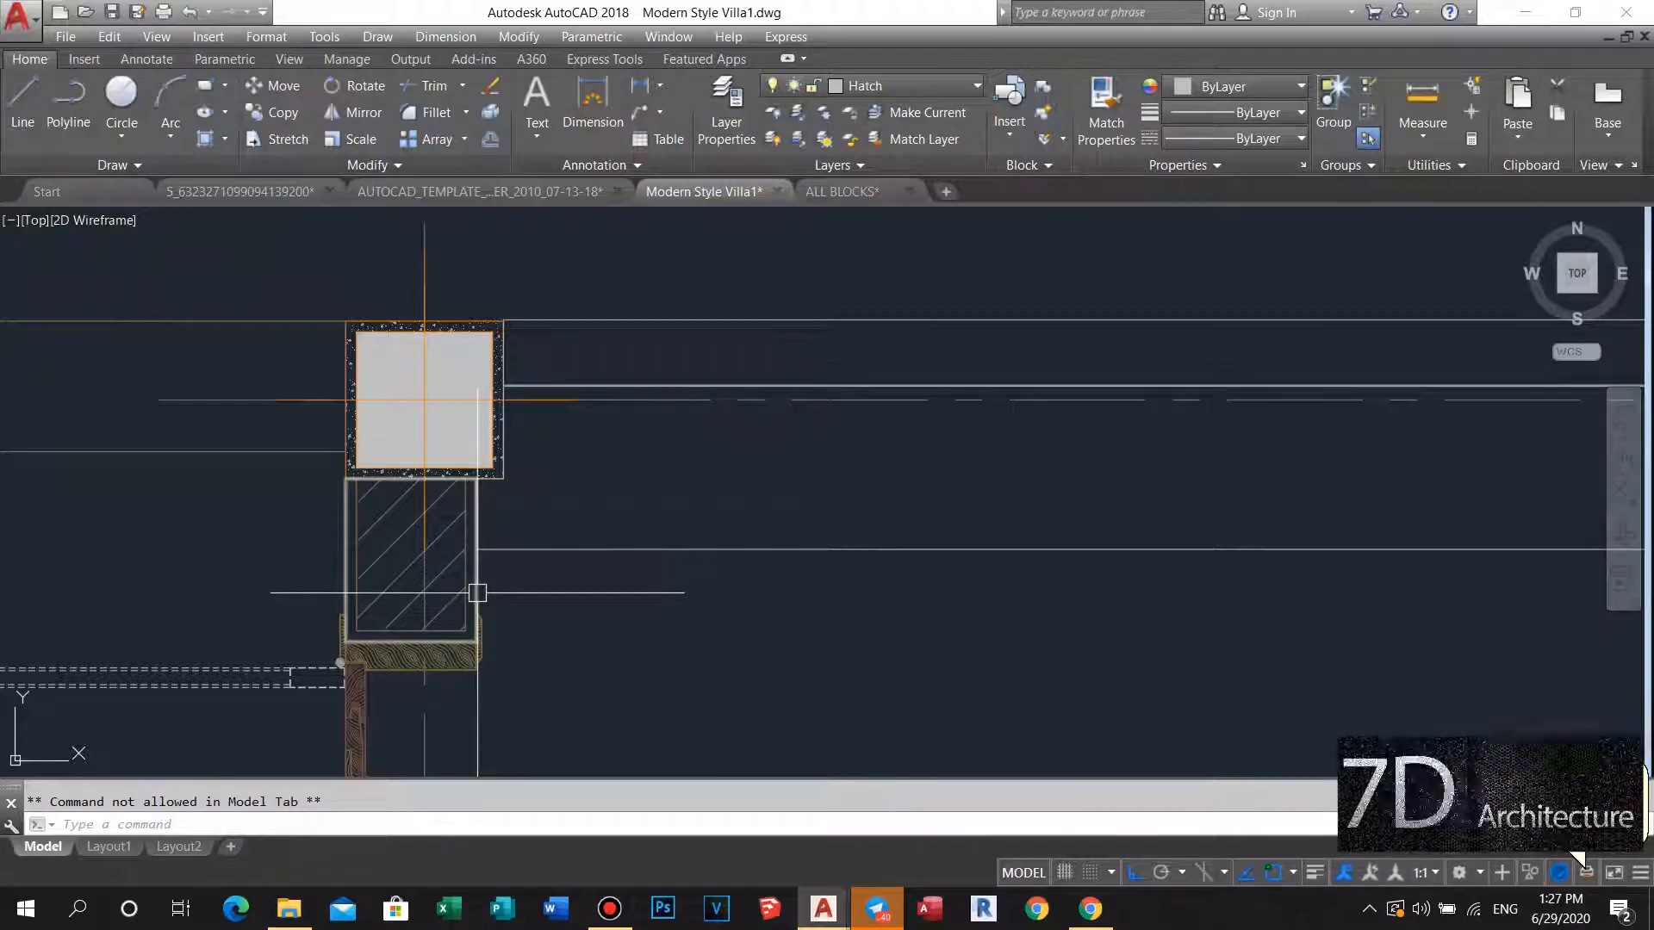
pyautogui.click(481, 574)
pyautogui.press('Escape')
pyautogui.scroll(5, 603, 297)
pyautogui.click(658, 261)
pyautogui.click(627, 333)
pyautogui.moveTo(627, 370); pyautogui.dragTo(627, 385, button='middle')
pyautogui.write('m')
pyautogui.press('space')
pyautogui.scroll(6, 596, 309)
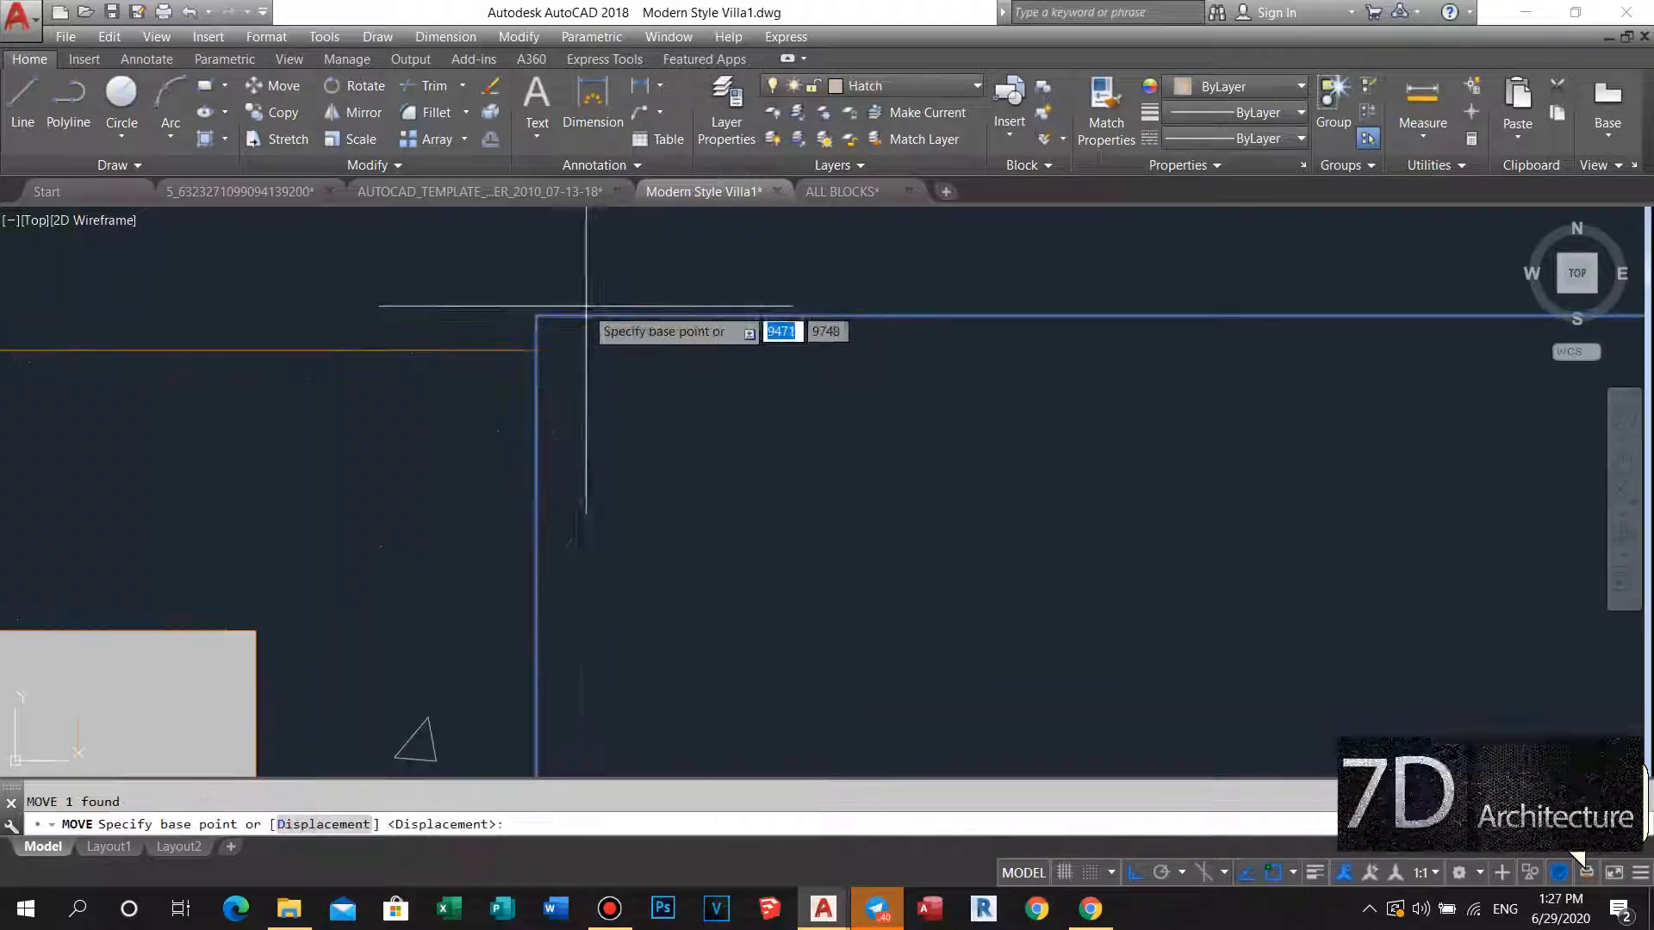
pyautogui.click(536, 315)
pyautogui.press('Escape')
pyautogui.scroll(-8, 602, 314)
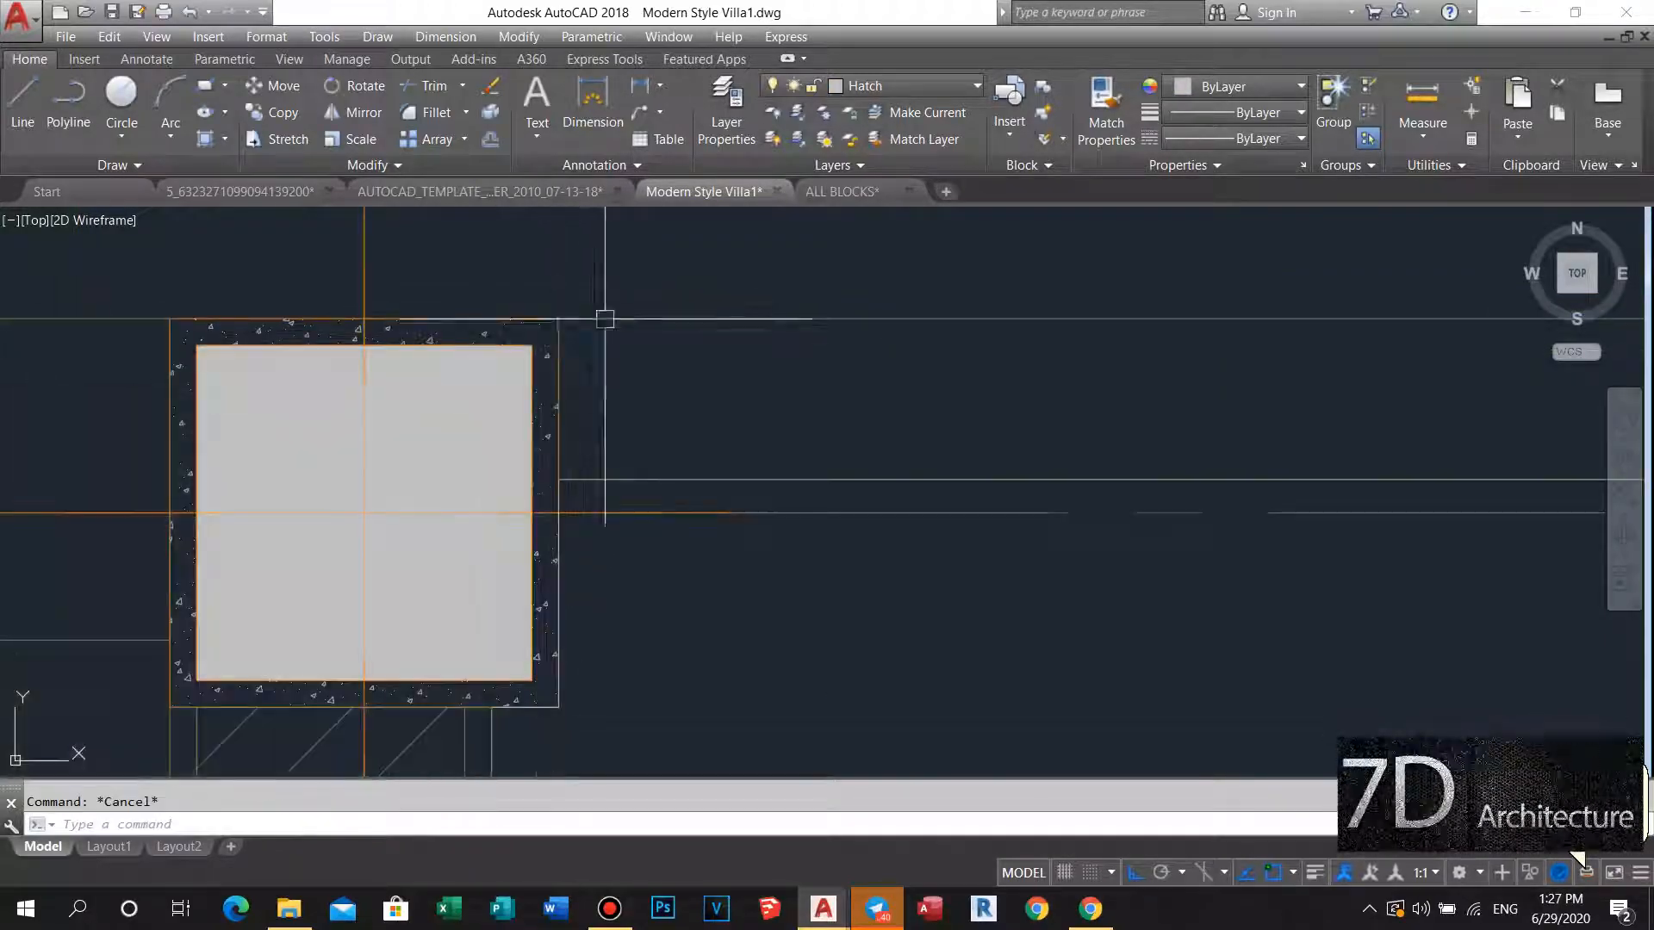
# Offset the wall outline 20 inward to form the inner outline.
pyautogui.moveTo(662, 331); pyautogui.dragTo(471, 316, button='middle')
pyautogui.scroll(4, 1222, 325)
pyautogui.moveTo(1023, 351); pyautogui.dragTo(1012, 388, button='middle')
pyautogui.press('space')
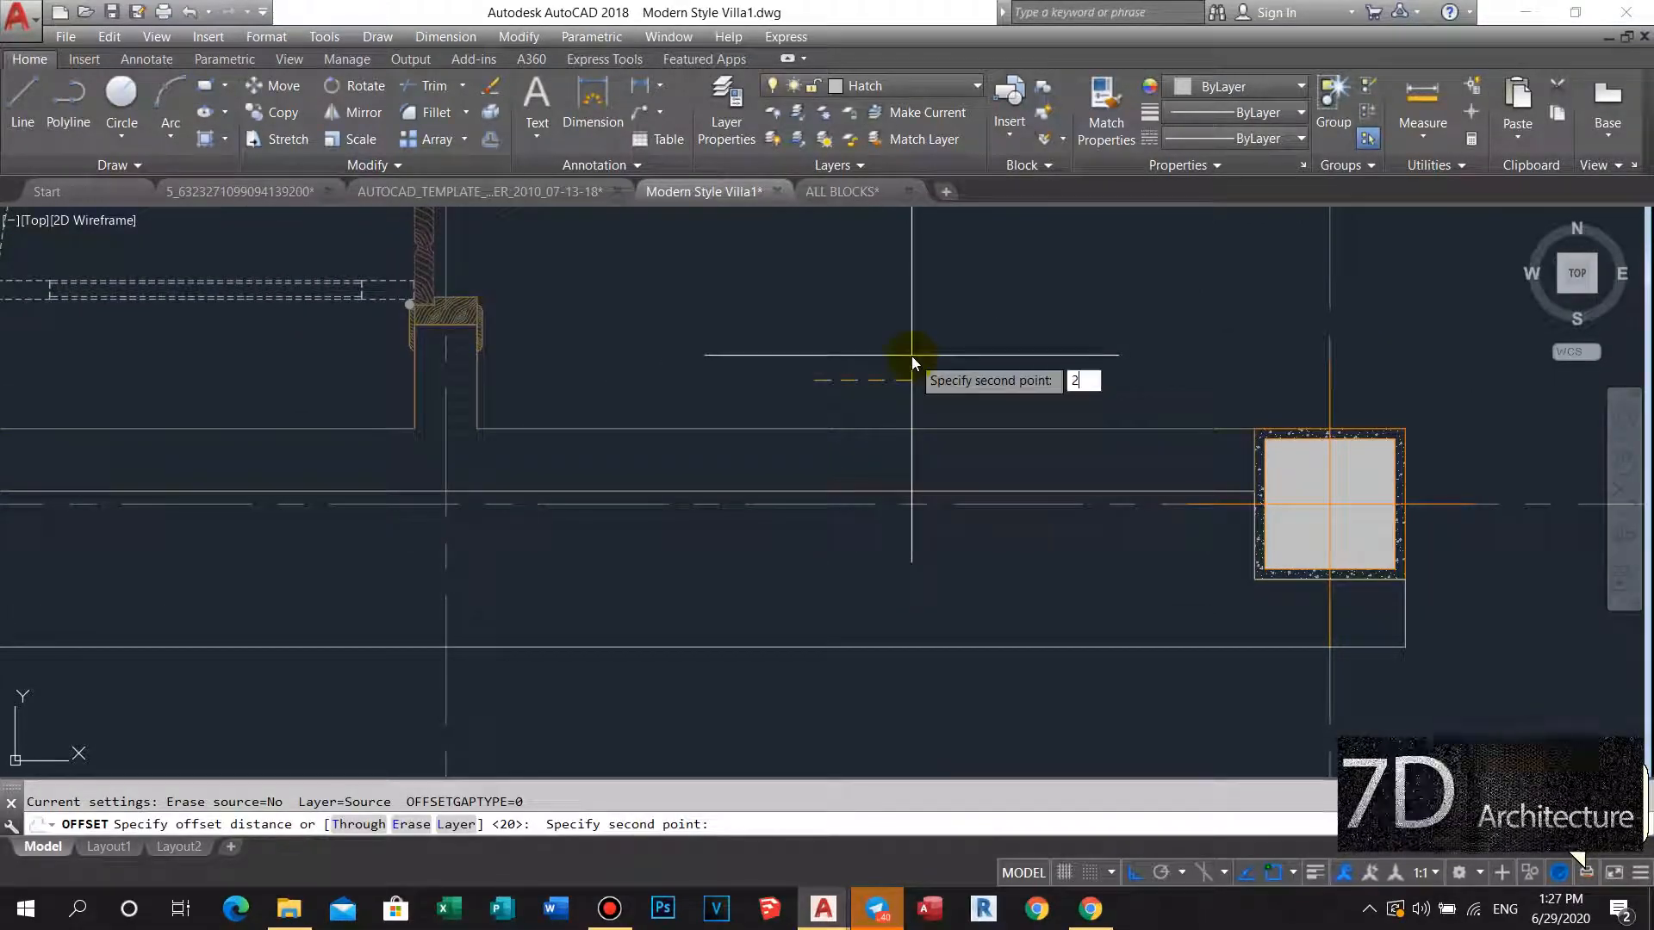
pyautogui.press('Return')
pyautogui.click(827, 429)
pyautogui.click(825, 436)
pyautogui.press('space')
pyautogui.scroll(-8, 755, 438)
pyautogui.press('Escape')
pyautogui.scroll(10, 638, 405)
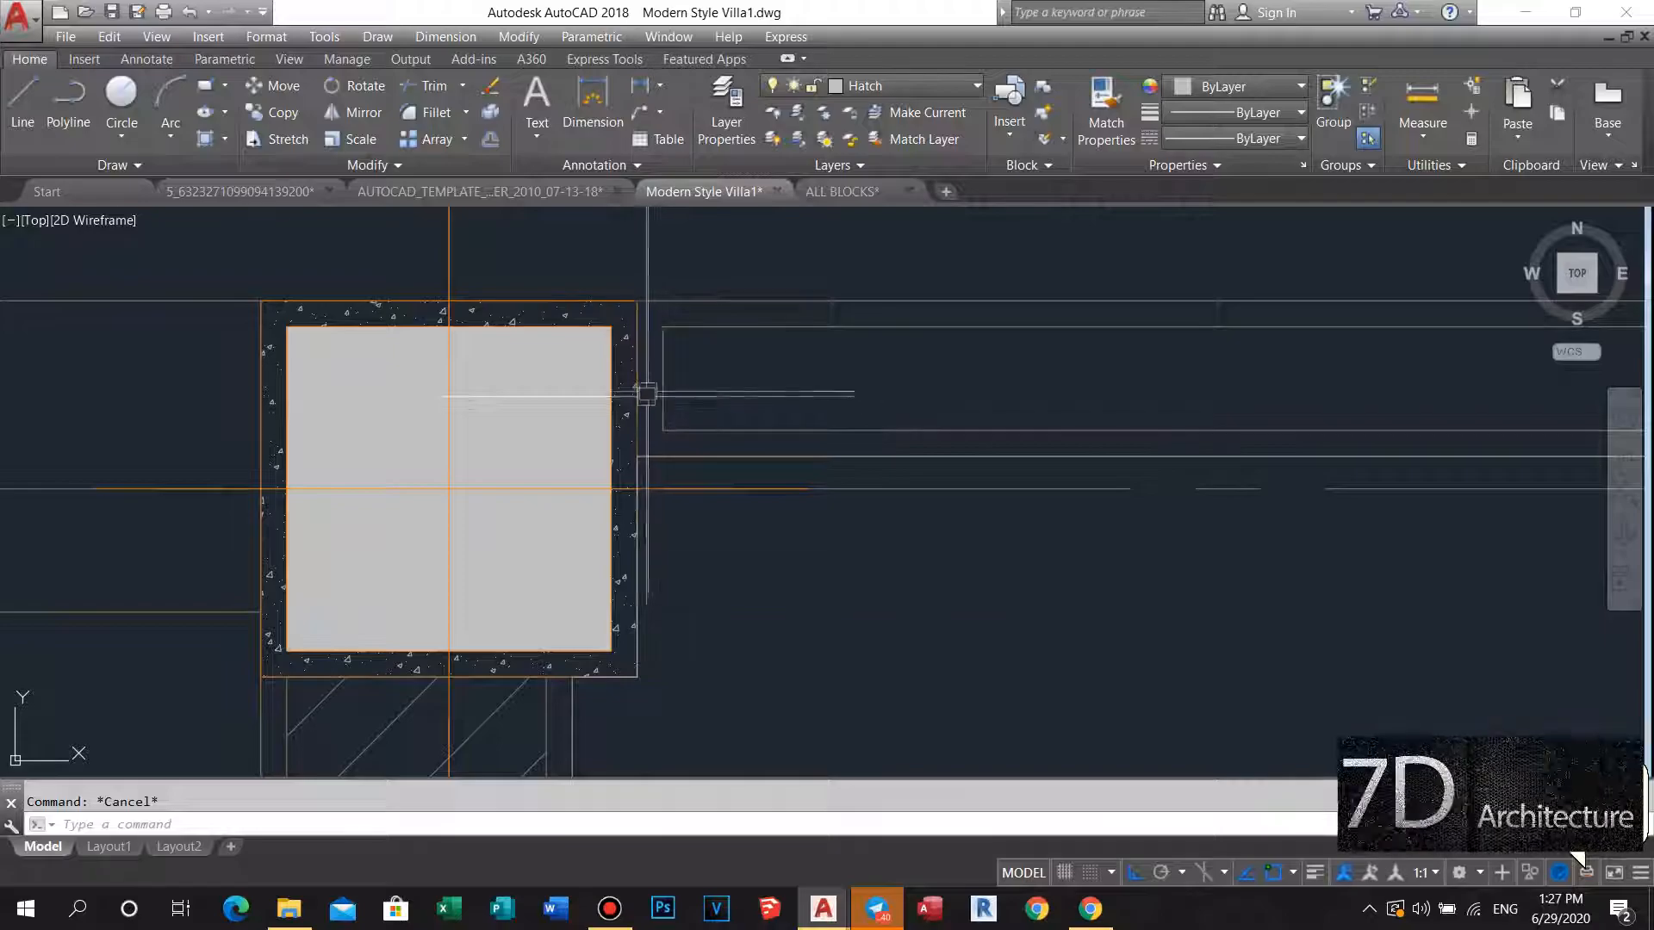
# Stretch the inner outline's left end to the face of the left column.
pyautogui.scroll(4, 653, 388)
pyautogui.click(665, 371)
pyautogui.click(614, 357)
pyautogui.press('Escape')
pyautogui.scroll(-14, 762, 385)
pyautogui.moveTo(601, 347); pyautogui.dragTo(535, 351, button='middle')
# Stretch the inner outline's right end to the face of the right column.
pyautogui.scroll(6, 1088, 339)
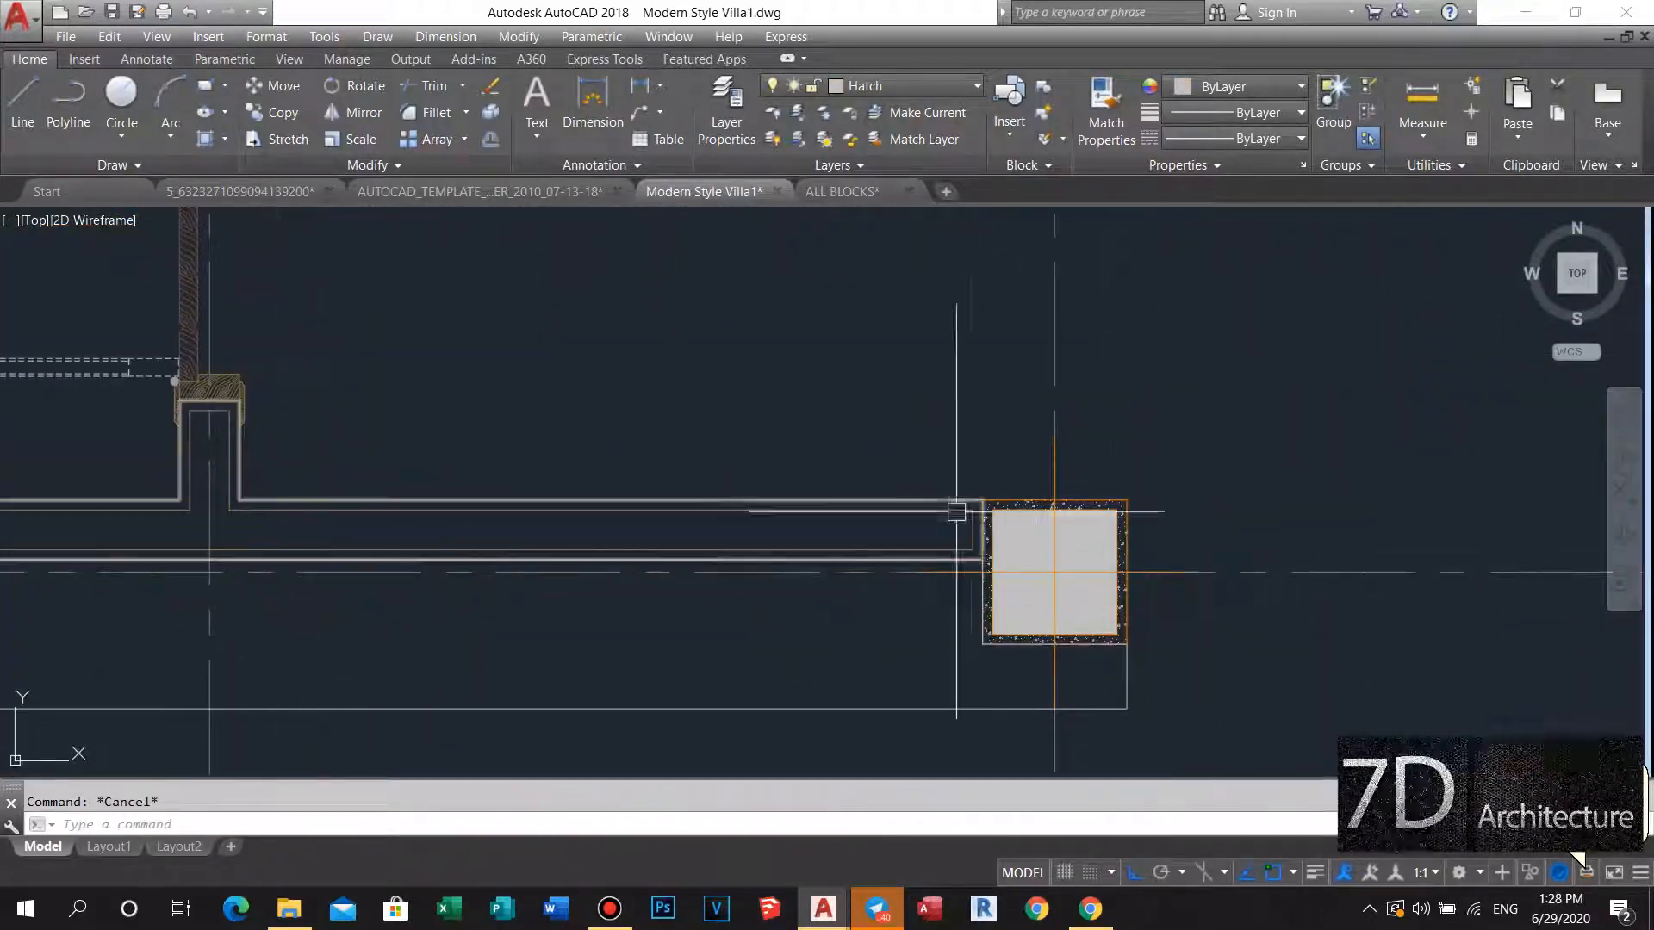
pyautogui.scroll(6, 949, 551)
pyautogui.moveTo(1011, 465); pyautogui.dragTo(999, 458, button='middle')
pyautogui.click(1044, 417)
pyautogui.click(1032, 427)
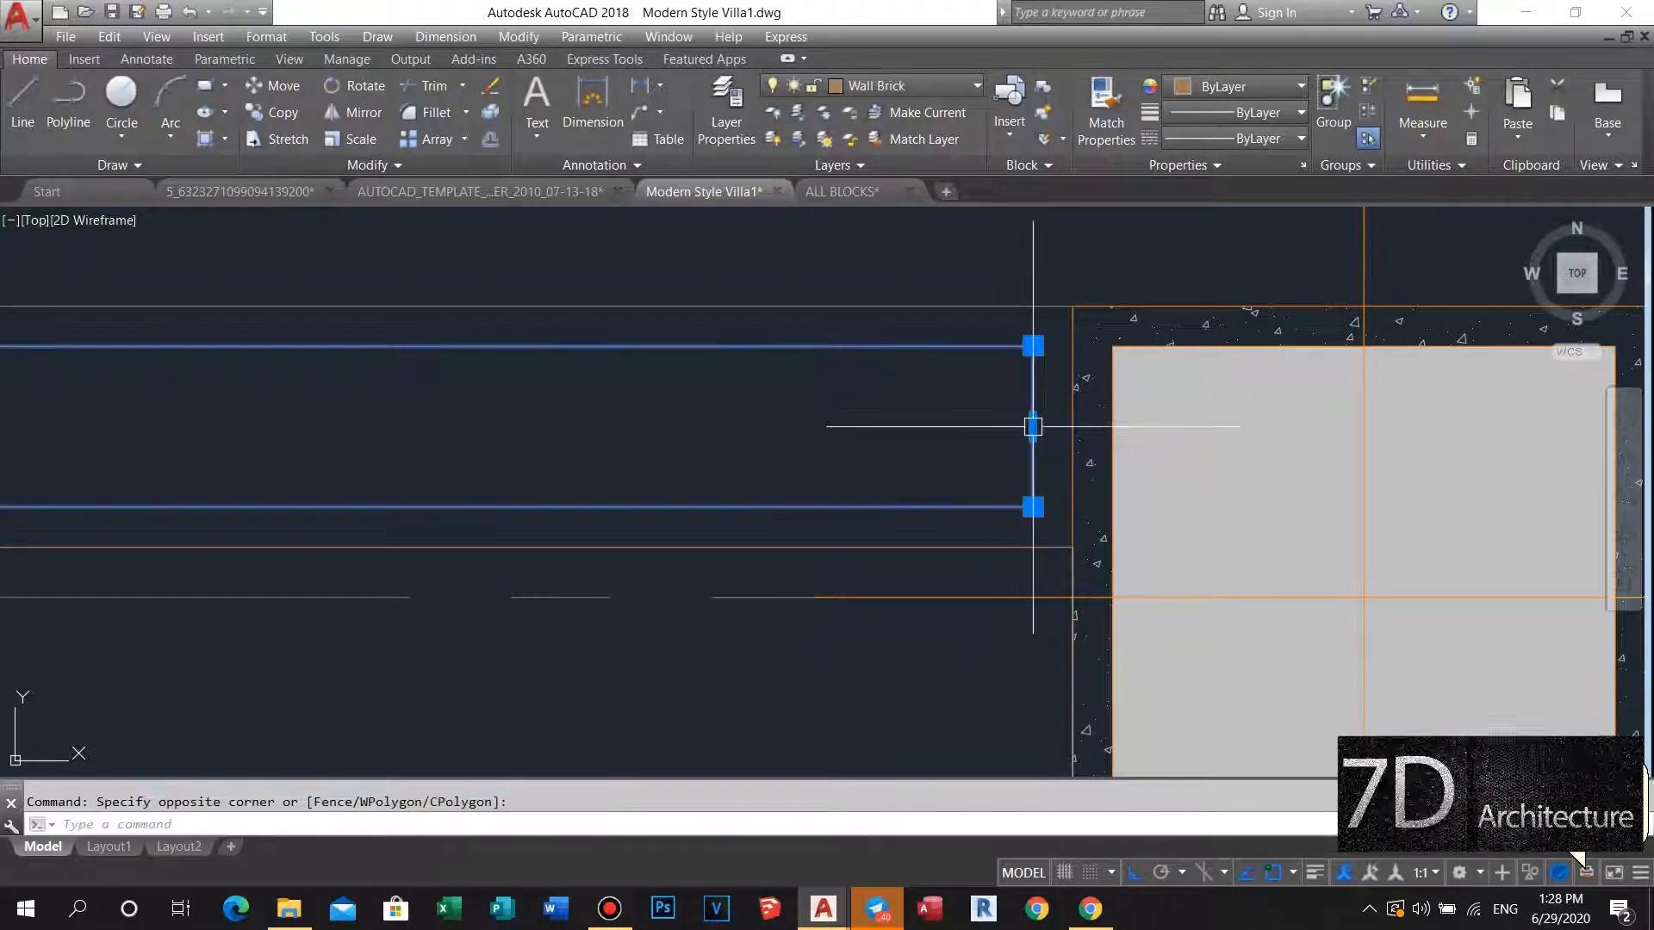
pyautogui.click(1073, 427)
pyautogui.press('Escape')
# Hatch the area inside the inner outline of the wall between the two columns.
pyautogui.scroll(-12, 956, 423)
pyautogui.moveTo(707, 423); pyautogui.dragTo(883, 387, button='middle')
pyautogui.scroll(4, 587, 396)
pyautogui.moveTo(575, 400); pyautogui.dragTo(623, 388, button='middle')
pyautogui.scroll(4, 364, 383)
pyautogui.moveTo(454, 422); pyautogui.dragTo(458, 436, button='middle')
pyautogui.click(481, 350)
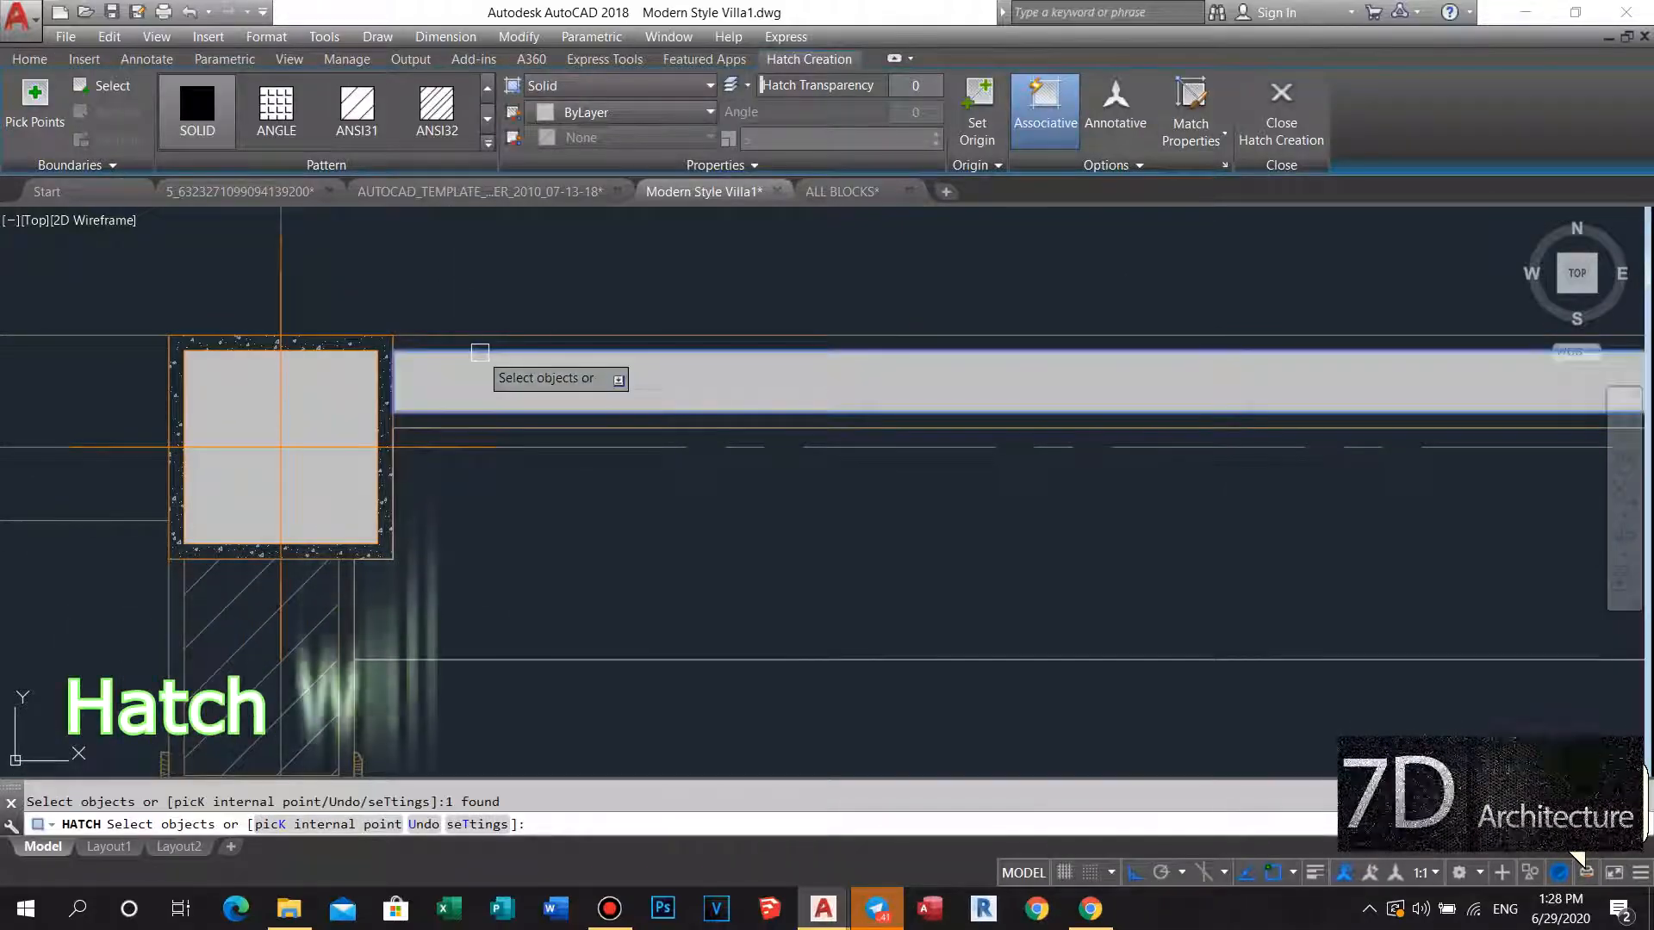
pyautogui.press('Return')
# Match the short door wall's diagonal hatch onto the new hatch of the wall between the columns.
pyautogui.scroll(-2, 510, 428)
pyautogui.write('ma')
pyautogui.press('Return')
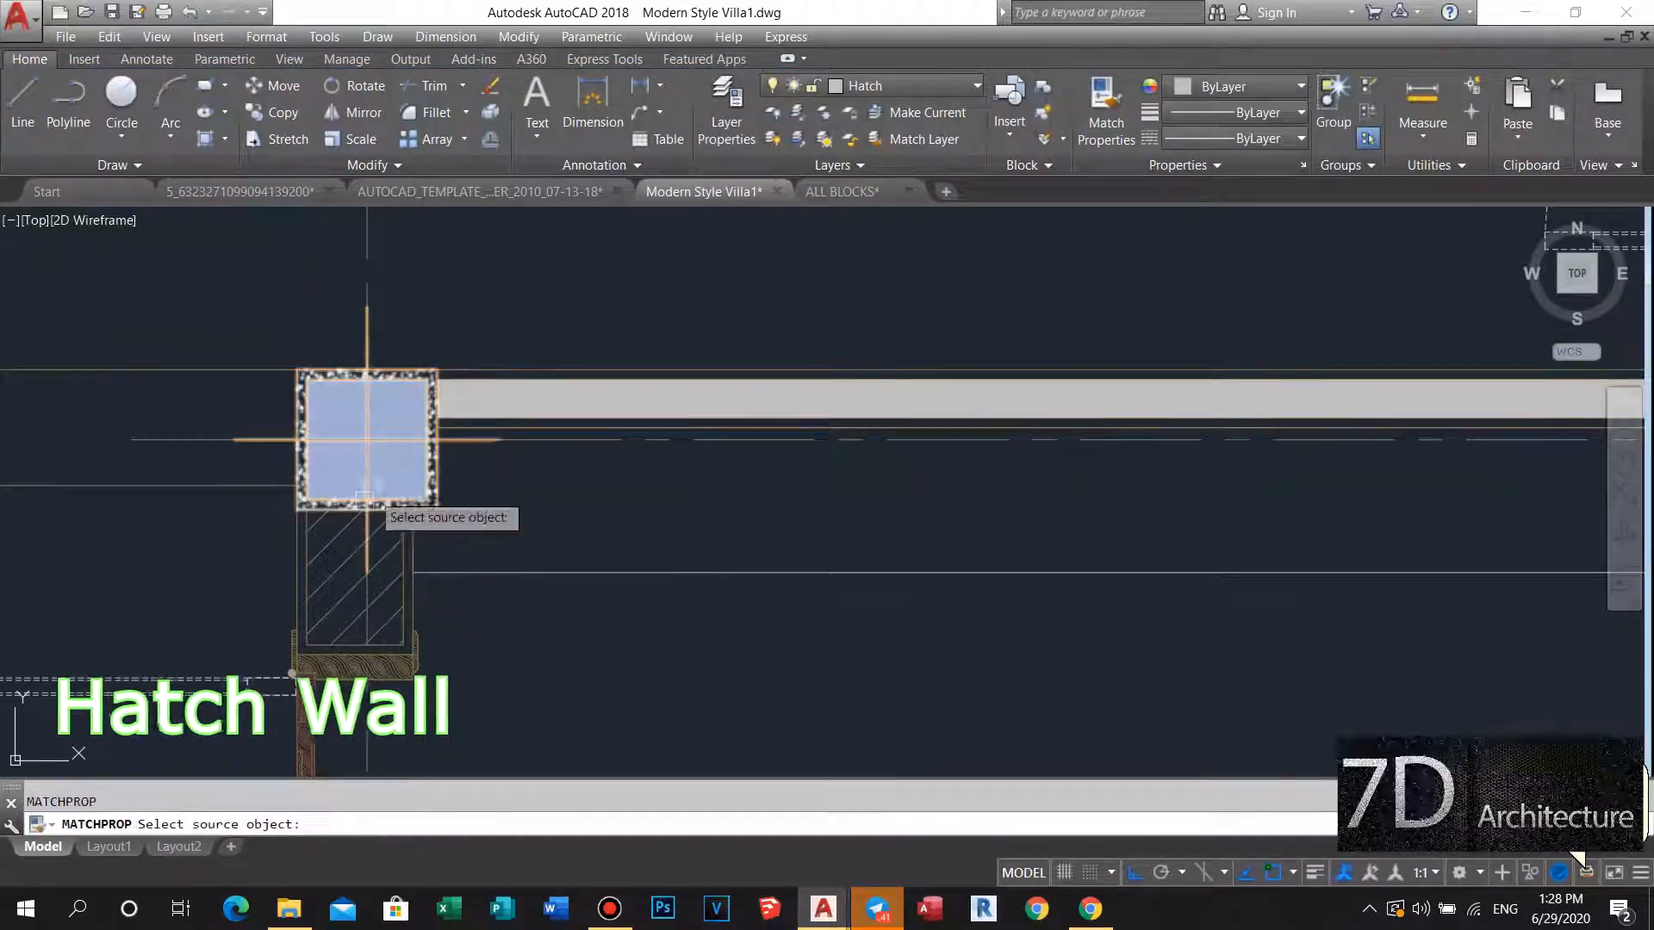
pyautogui.scroll(2, 384, 547)
pyautogui.click(385, 555)
pyautogui.click(572, 346)
pyautogui.press('Return')
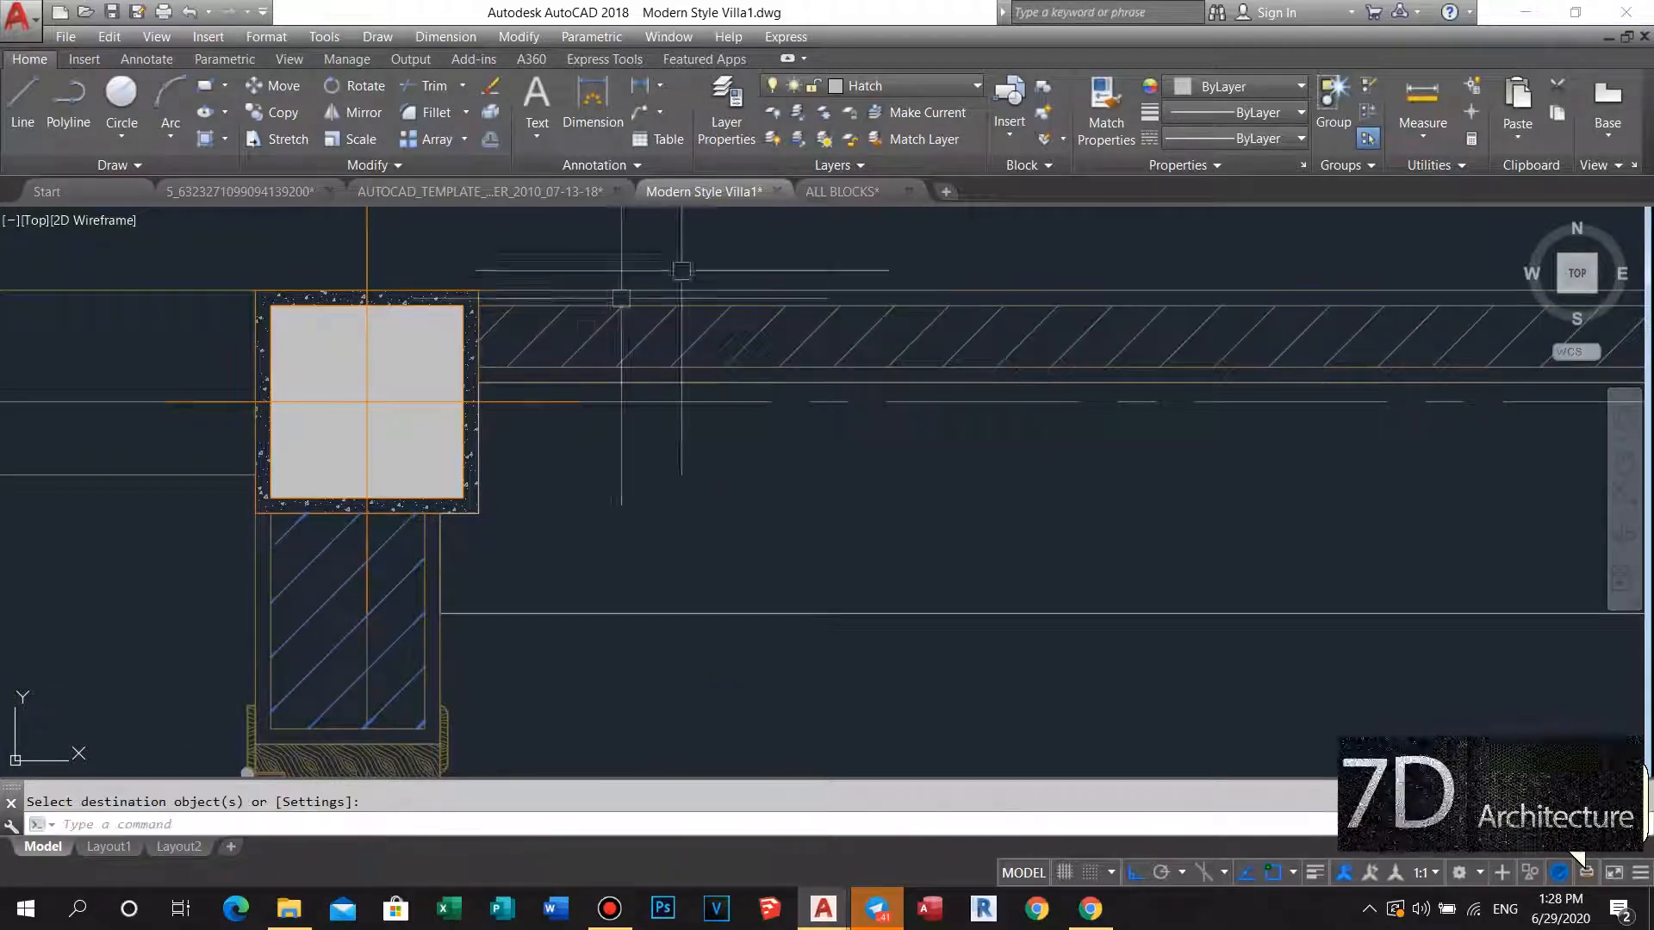
pyautogui.press('Escape')
pyautogui.scroll(-5, 594, 288)
pyautogui.moveTo(982, 261); pyautogui.dragTo(851, 288, button='middle')
pyautogui.scroll(4, 903, 251)
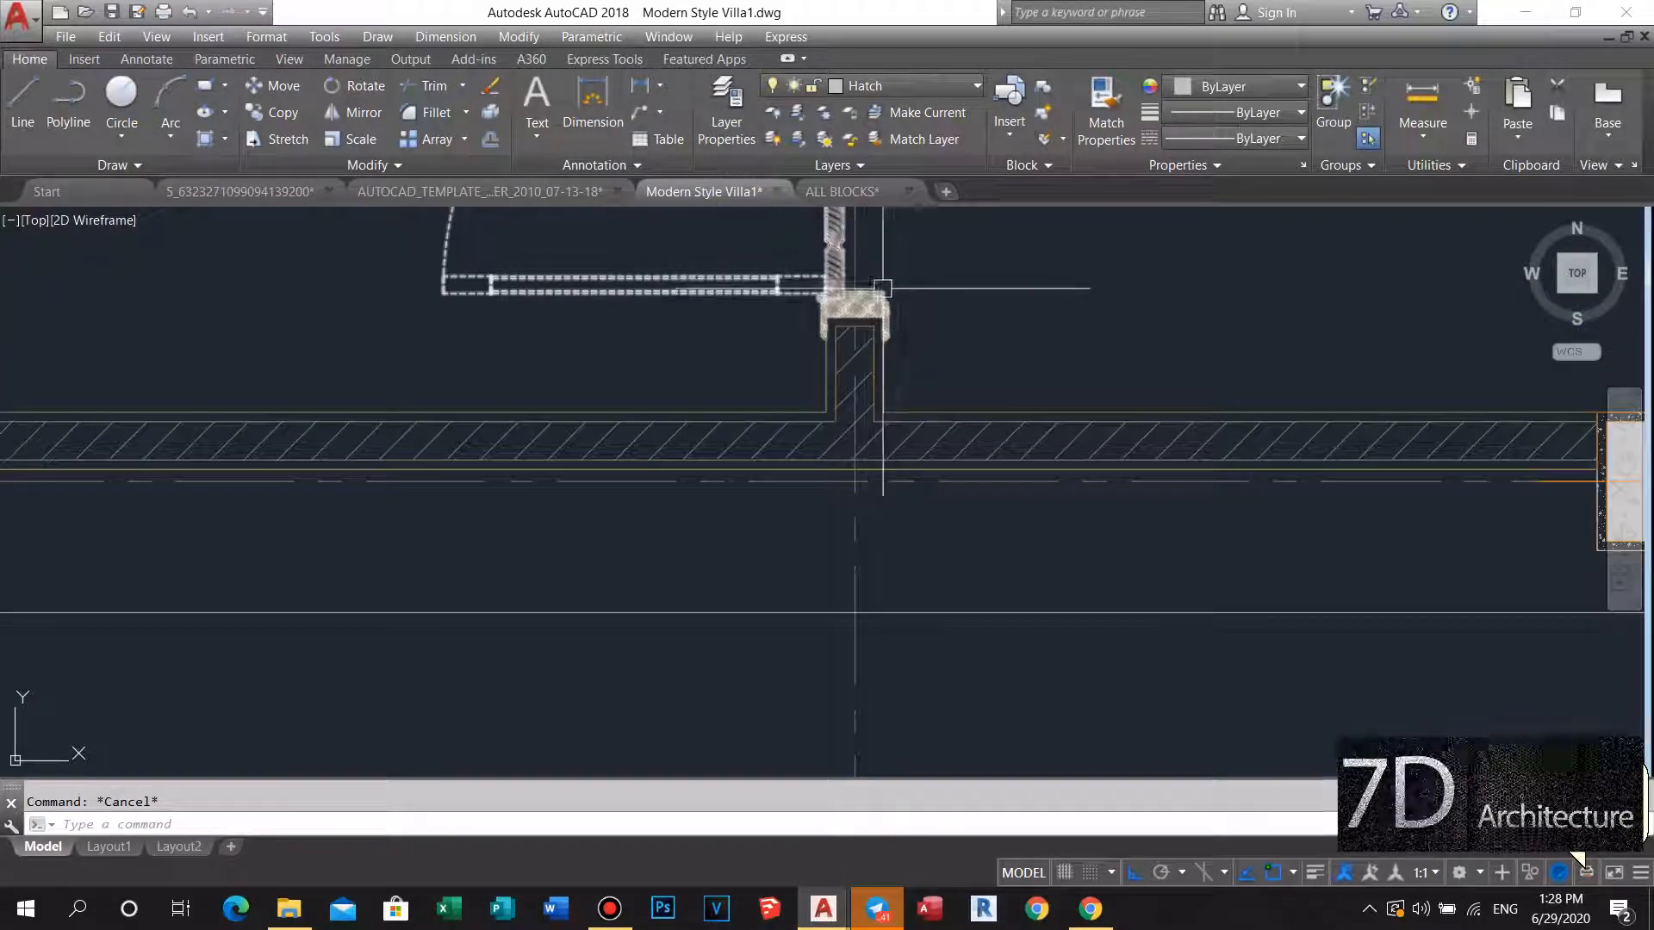
pyautogui.scroll(-7, 864, 377)
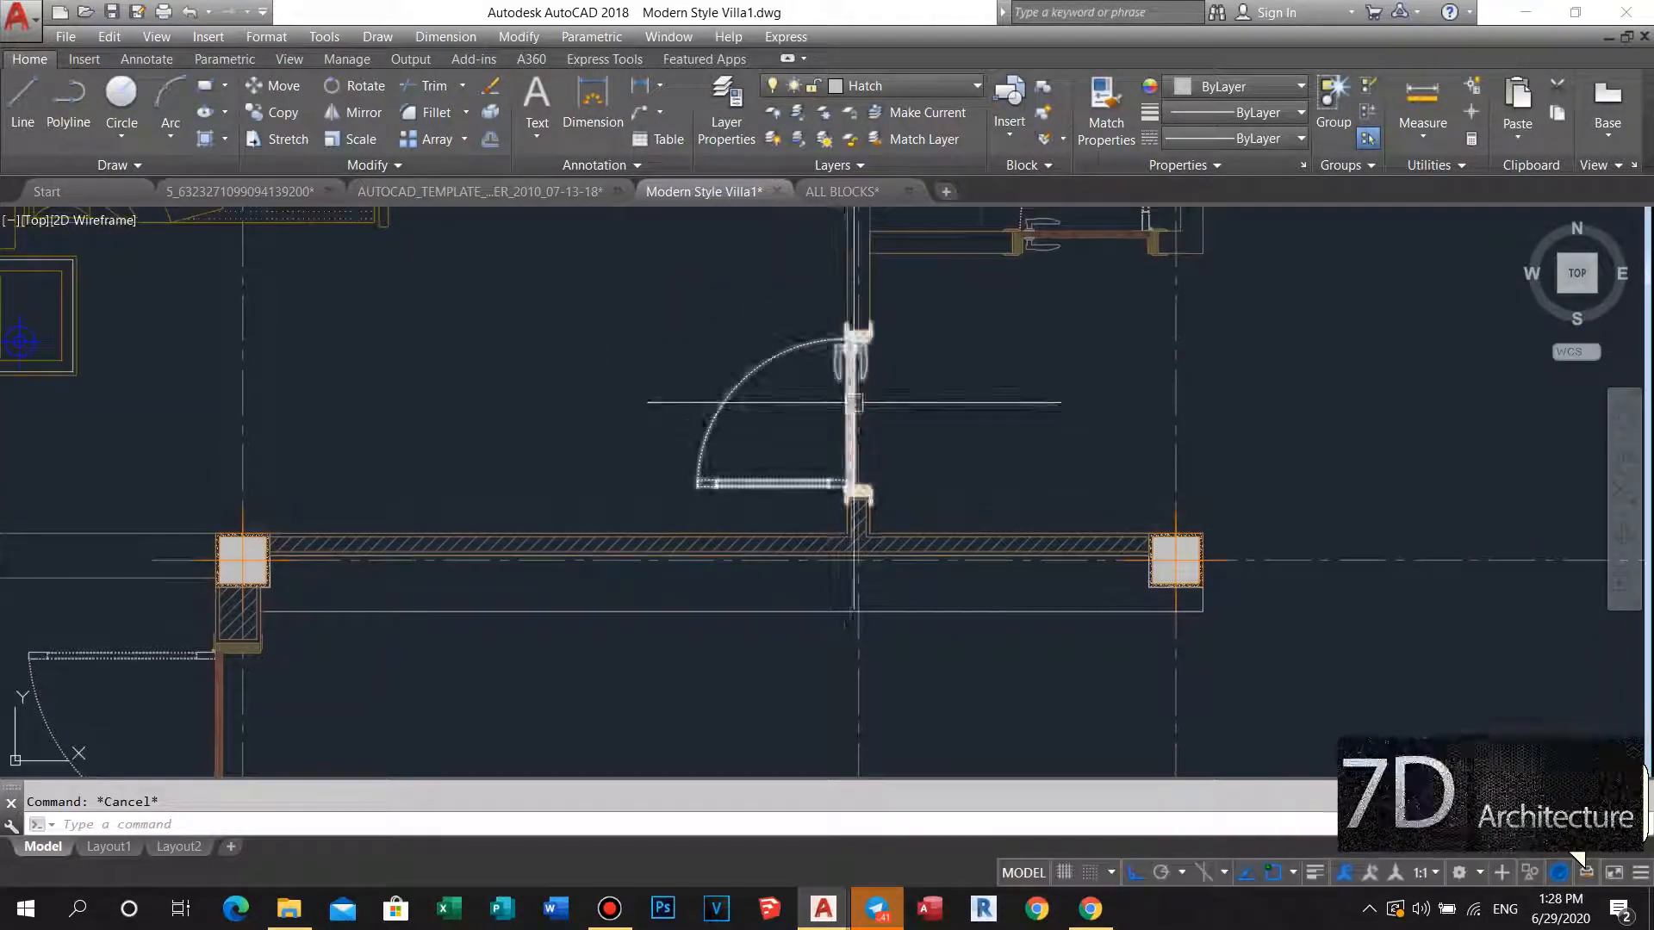
pyautogui.moveTo(844, 374)
pyautogui.mouseDown(button='middle')
pyautogui.moveTo(835, 463)
pyautogui.moveTo(782, 516)
pyautogui.mouseUp(button='middle')
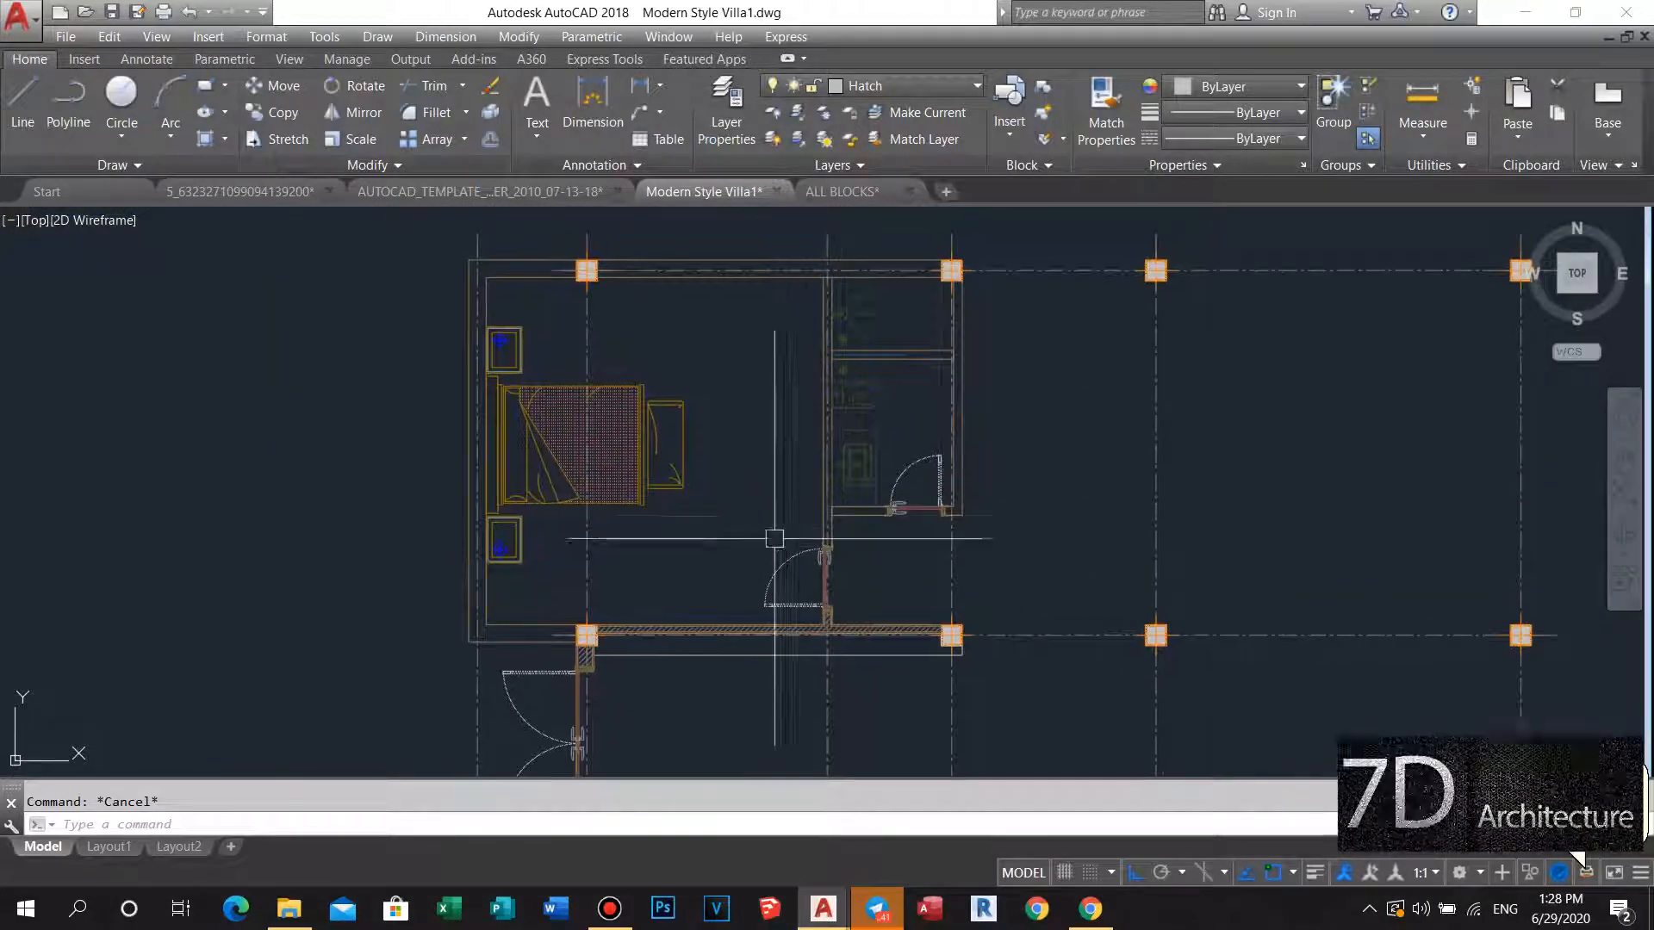
# Trim the wall line across the junction beside the bathroom door and join the T-shaped wall's edges into one polyline.
pyautogui.scroll(2, 822, 491)
pyautogui.scroll(4, 816, 495)
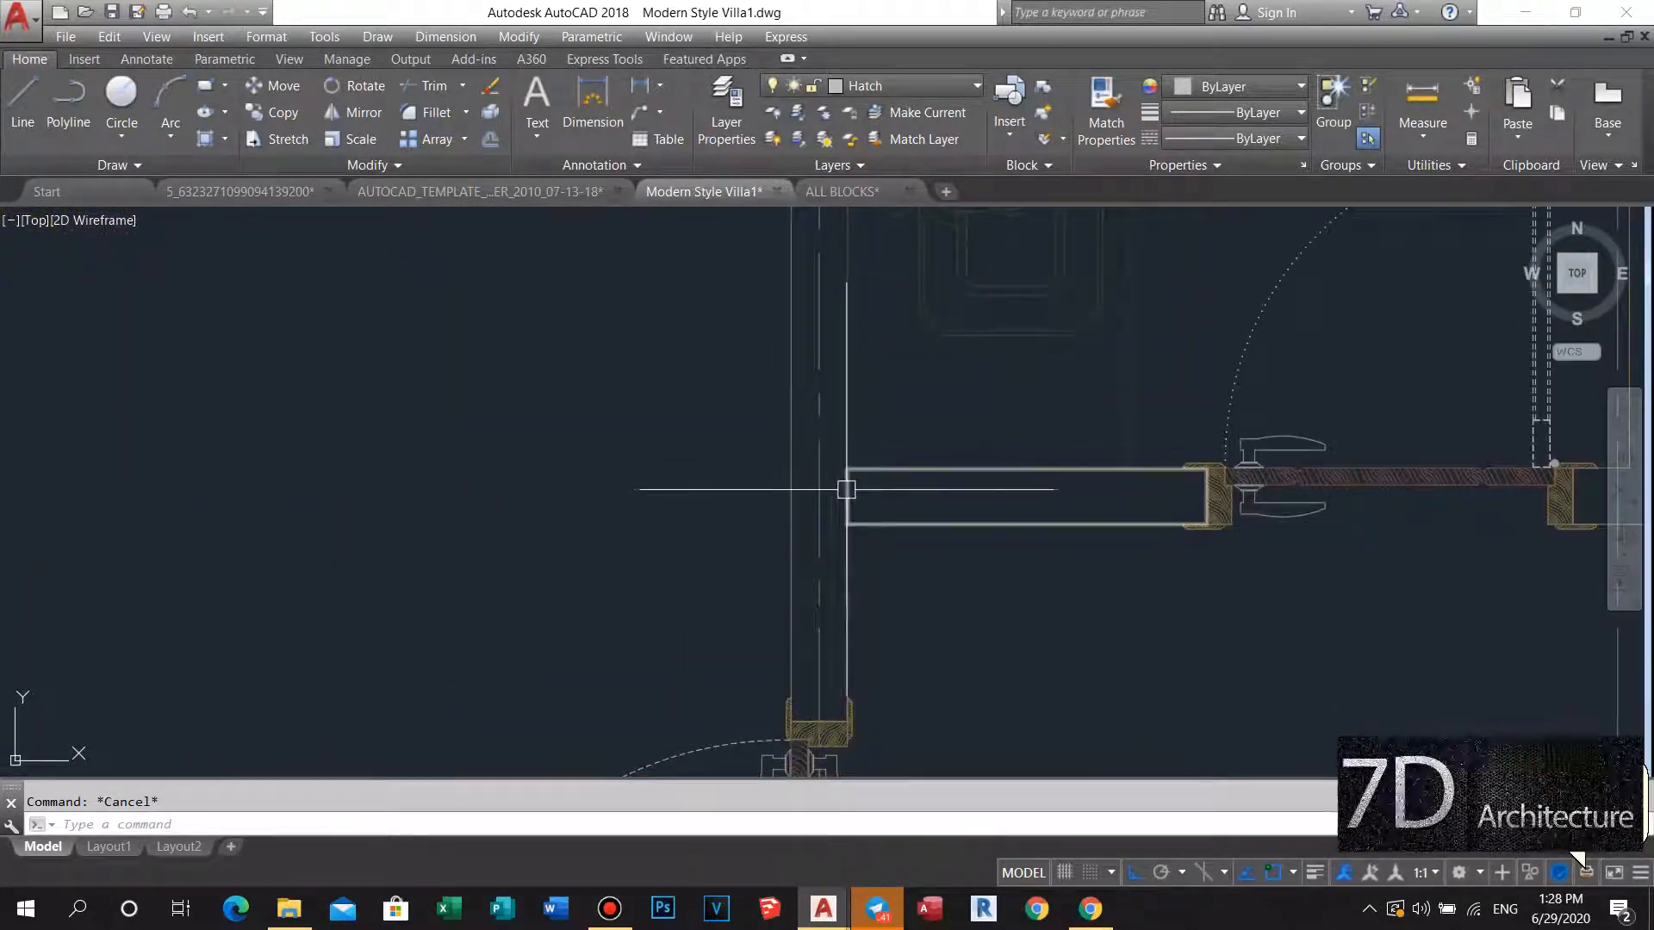
pyautogui.scroll(-5, 846, 490)
pyautogui.scroll(4, 843, 551)
pyautogui.moveTo(859, 507); pyautogui.dragTo(864, 484, button='middle')
pyautogui.scroll(-4, 864, 484)
pyautogui.moveTo(863, 399); pyautogui.dragTo(855, 540, button='middle')
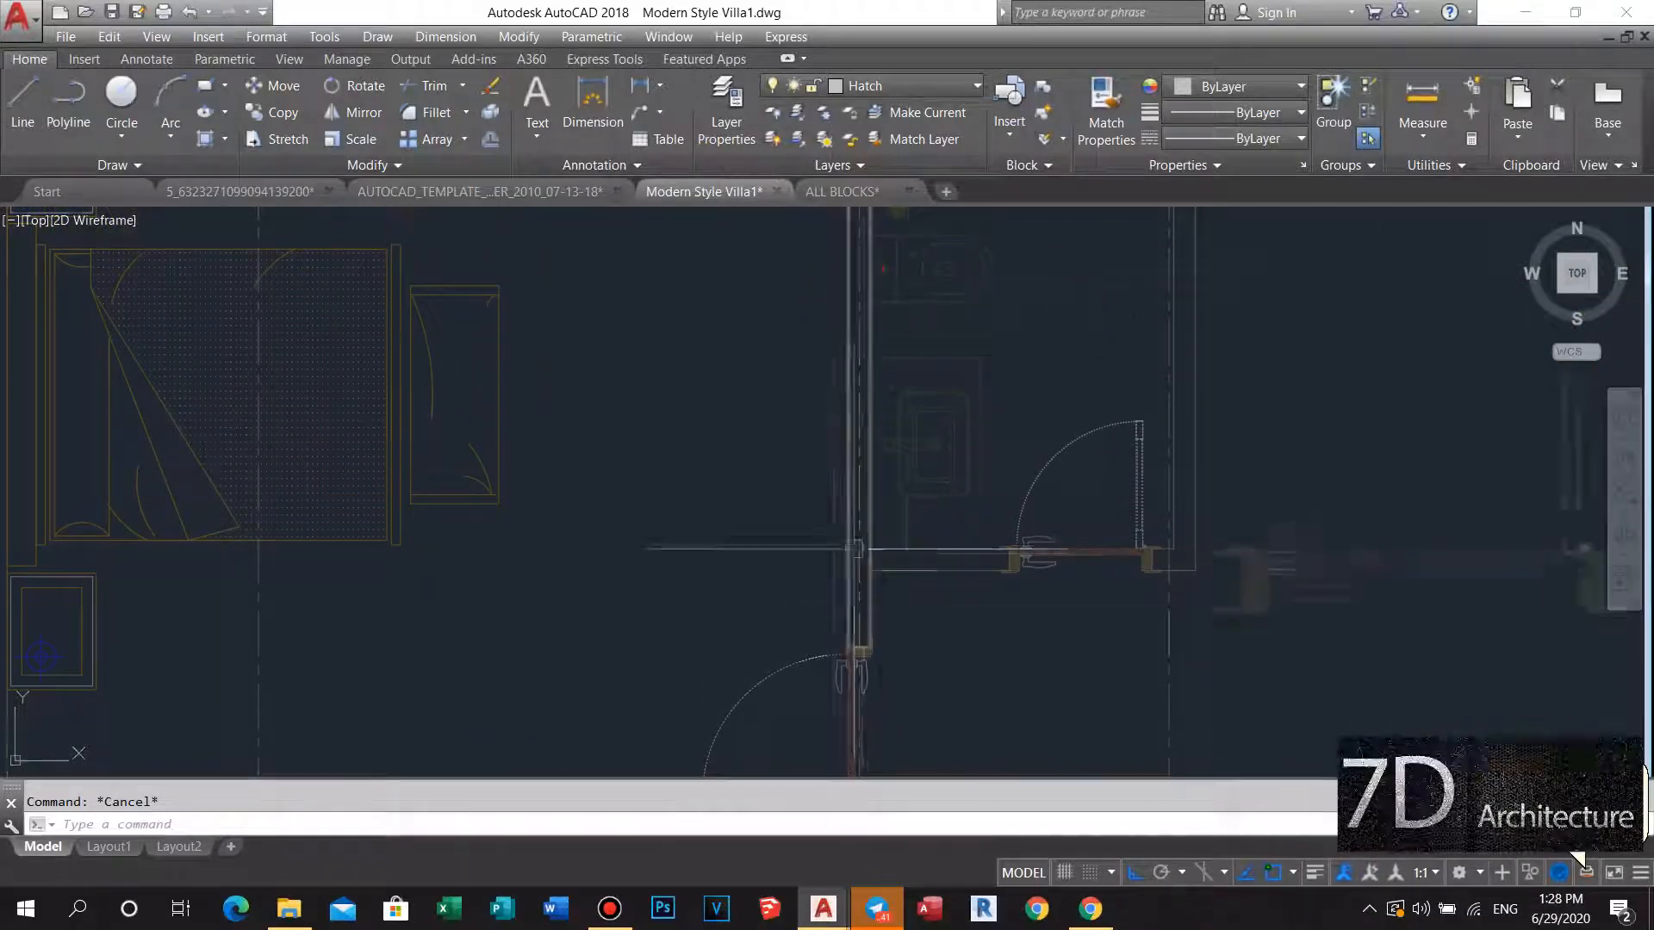
pyautogui.scroll(5, 856, 549)
pyautogui.write('r')
pyautogui.press('Return')
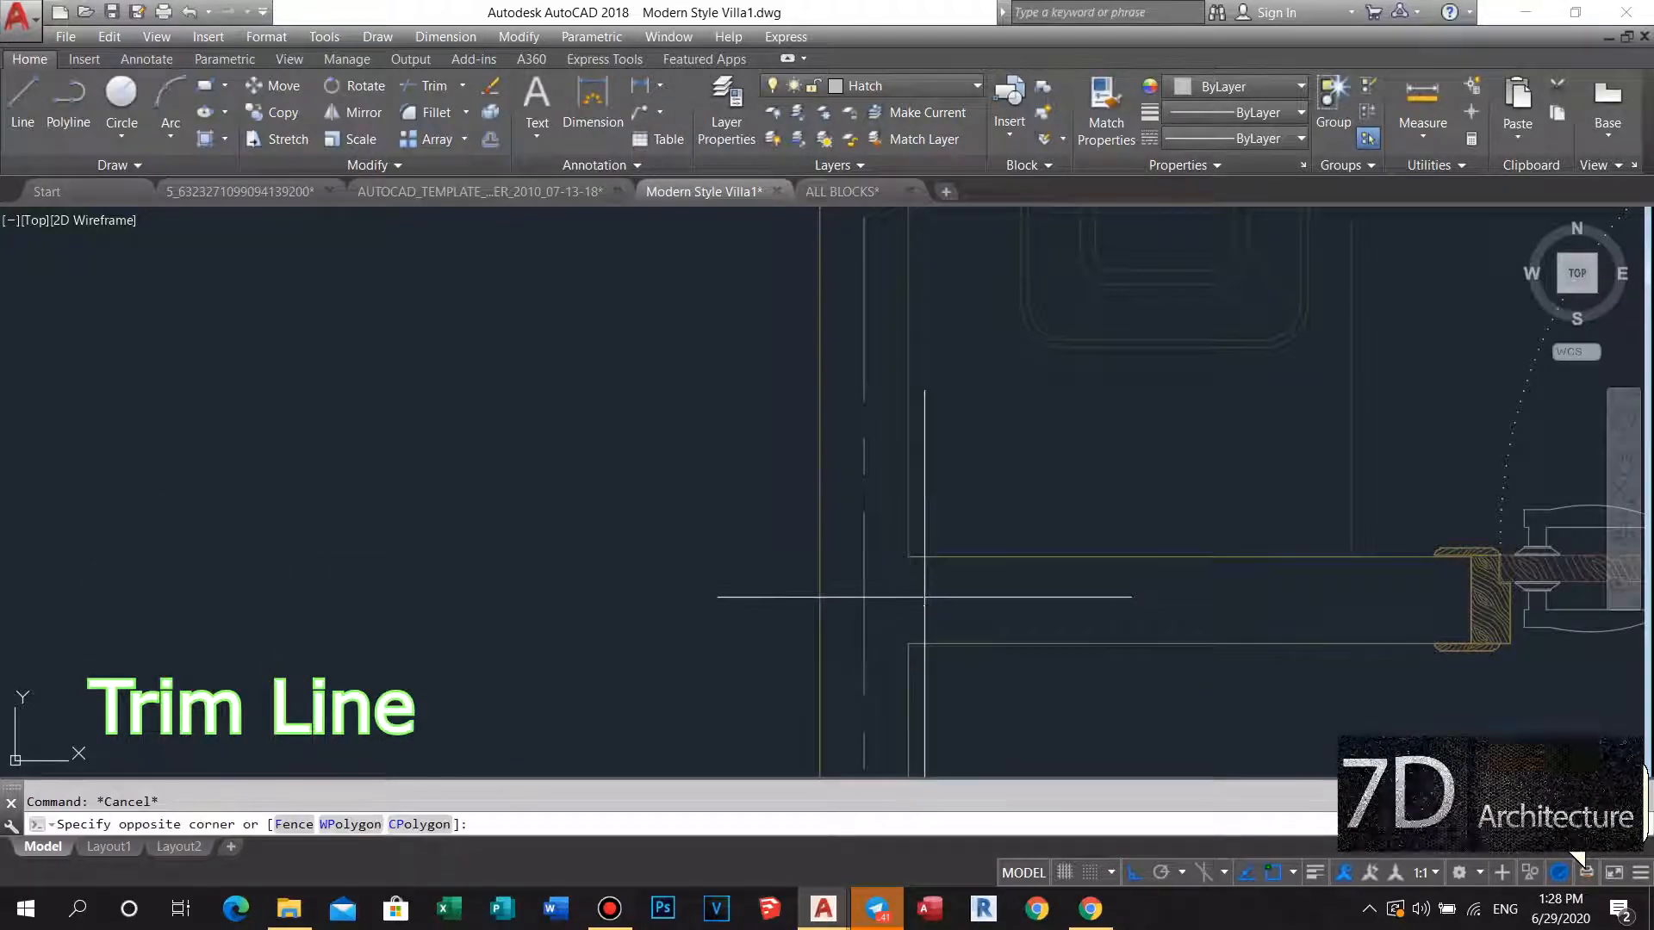
pyautogui.click(880, 663)
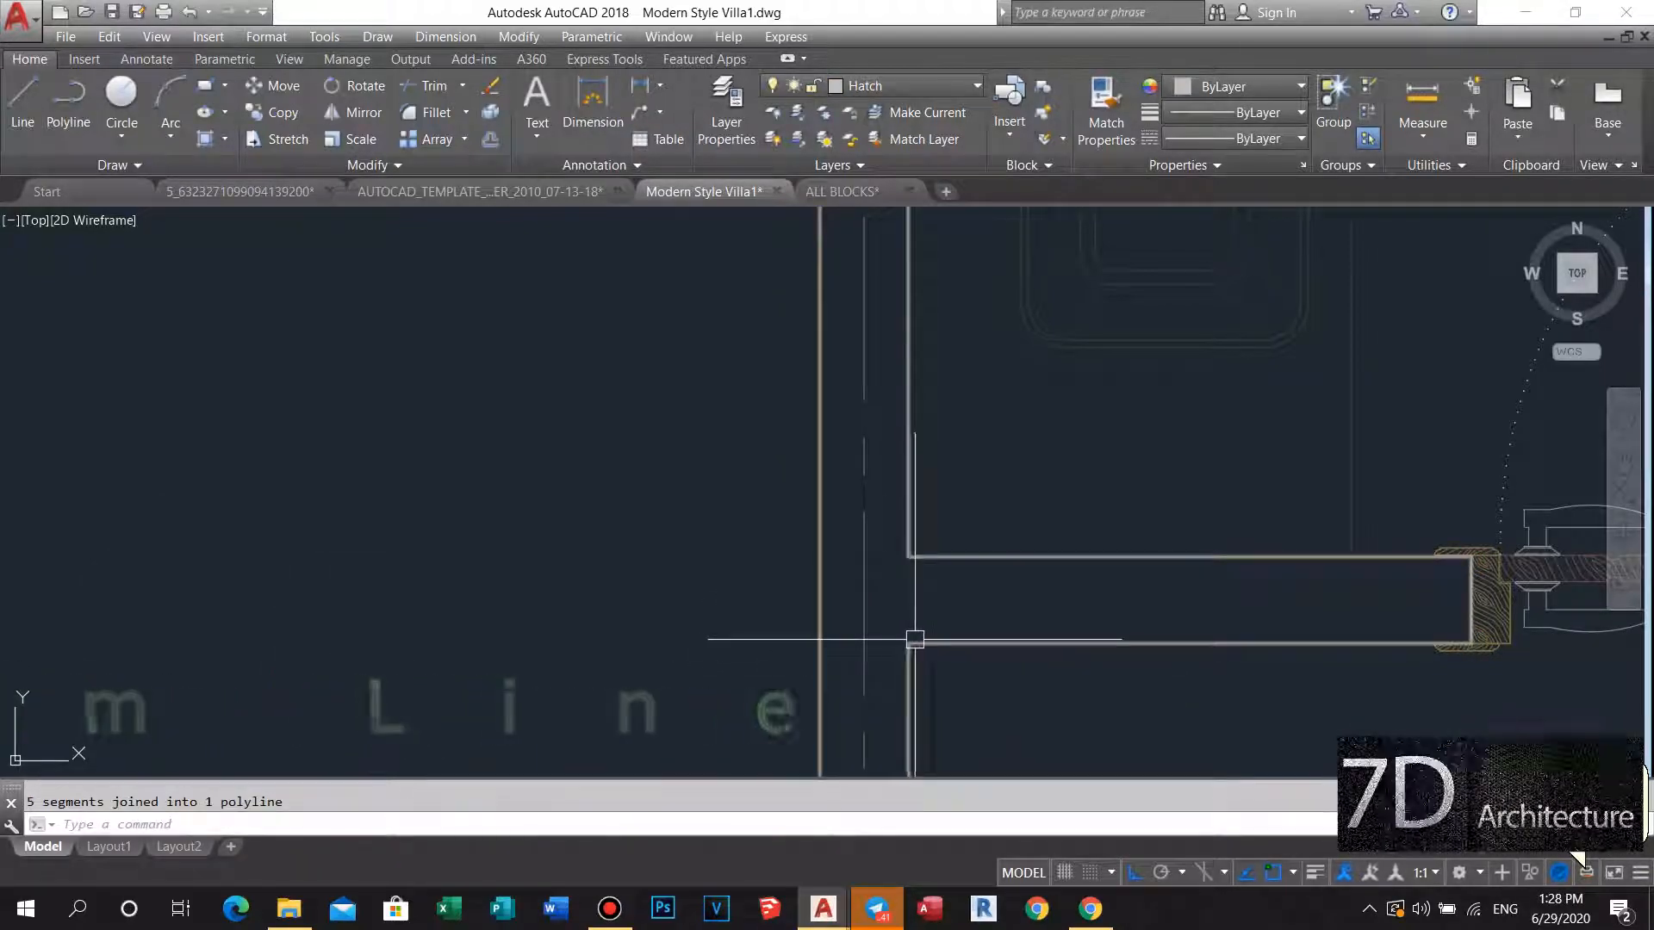
pyautogui.scroll(-4, 915, 639)
pyautogui.moveTo(915, 639); pyautogui.dragTo(867, 448, button='middle')
pyautogui.scroll(-3, 931, 473)
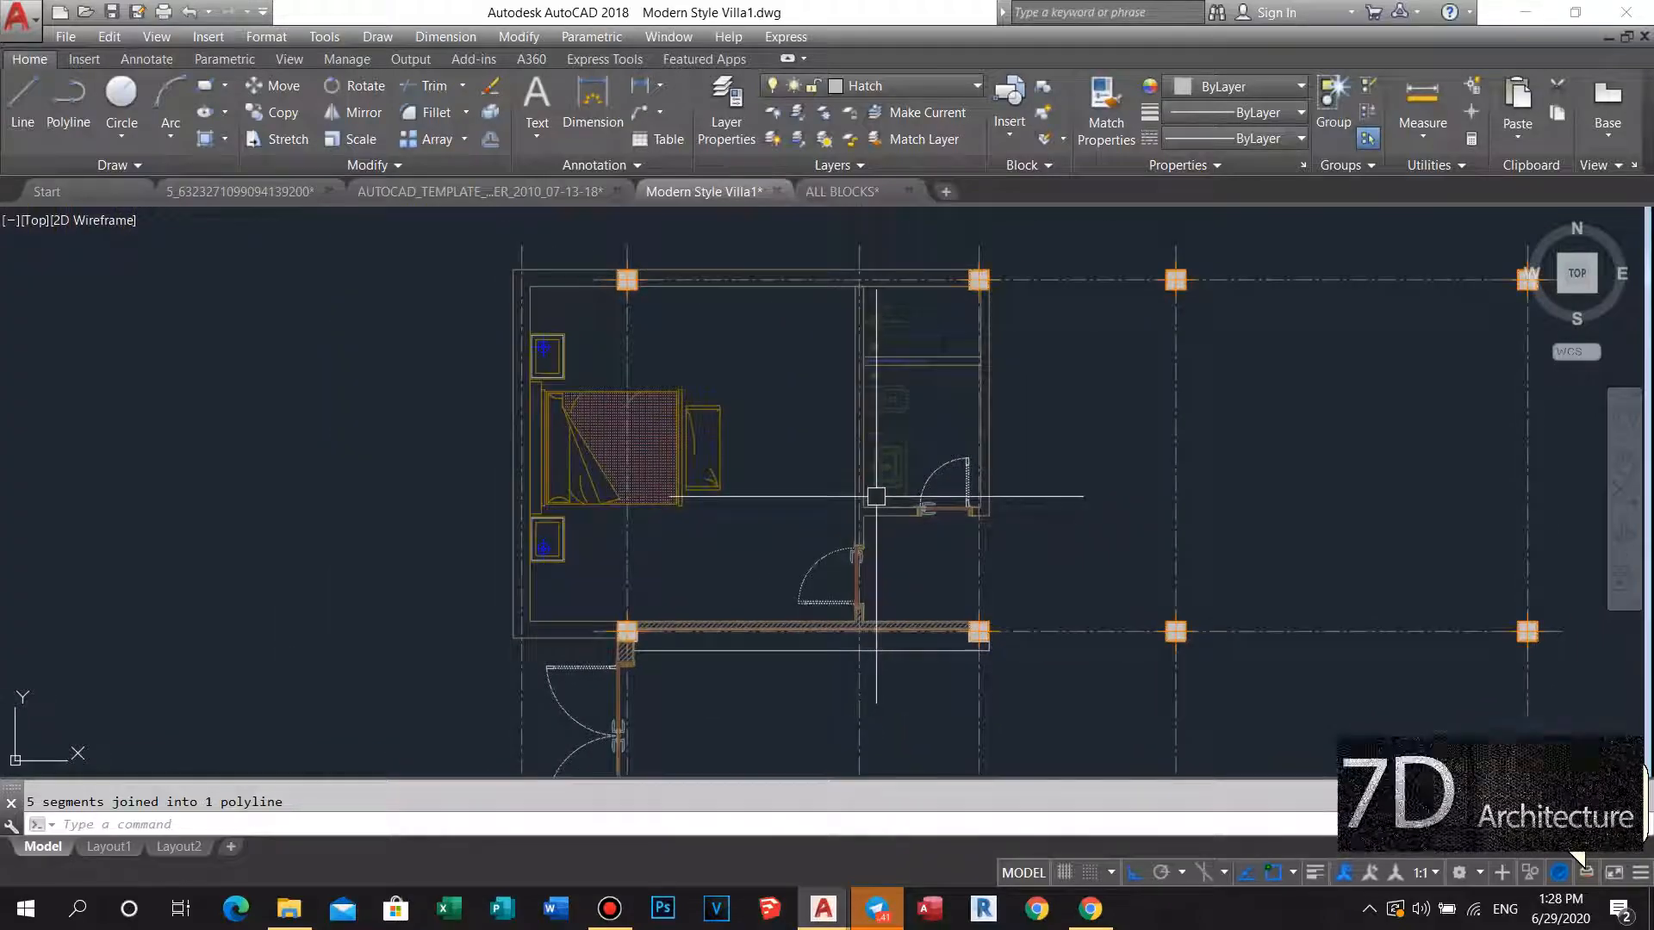
# Offset the joined T-shaped wall outline inward by 20.
pyautogui.scroll(6, 876, 491)
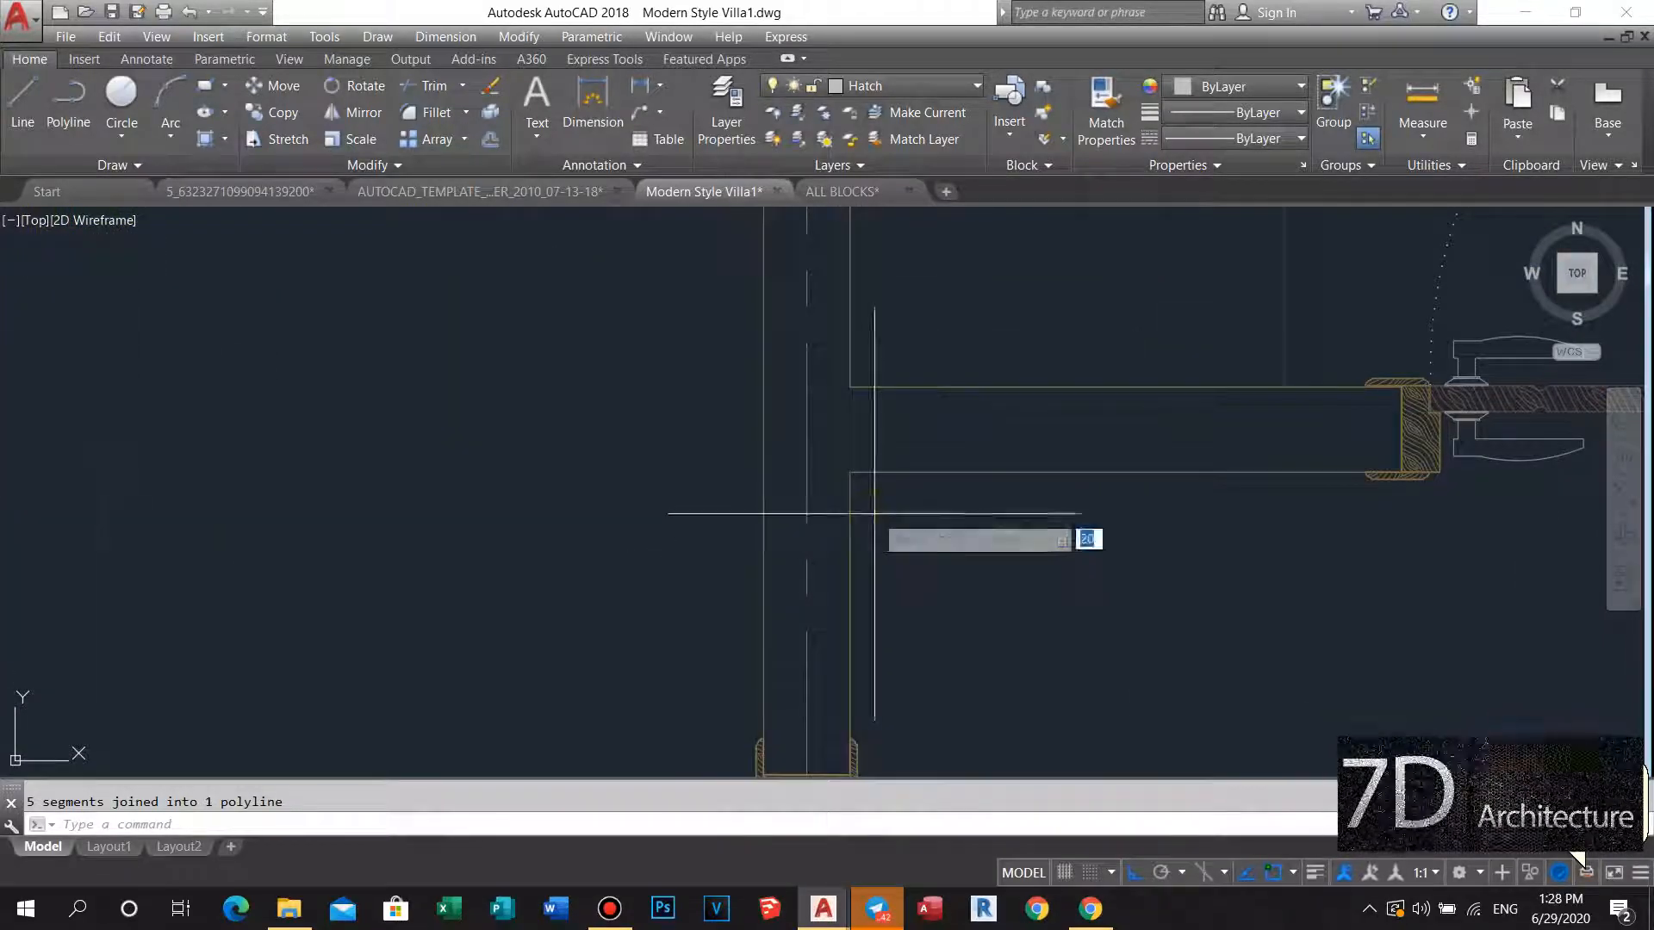
pyautogui.click(843, 522)
pyautogui.press('Escape')
pyautogui.scroll(-5, 832, 523)
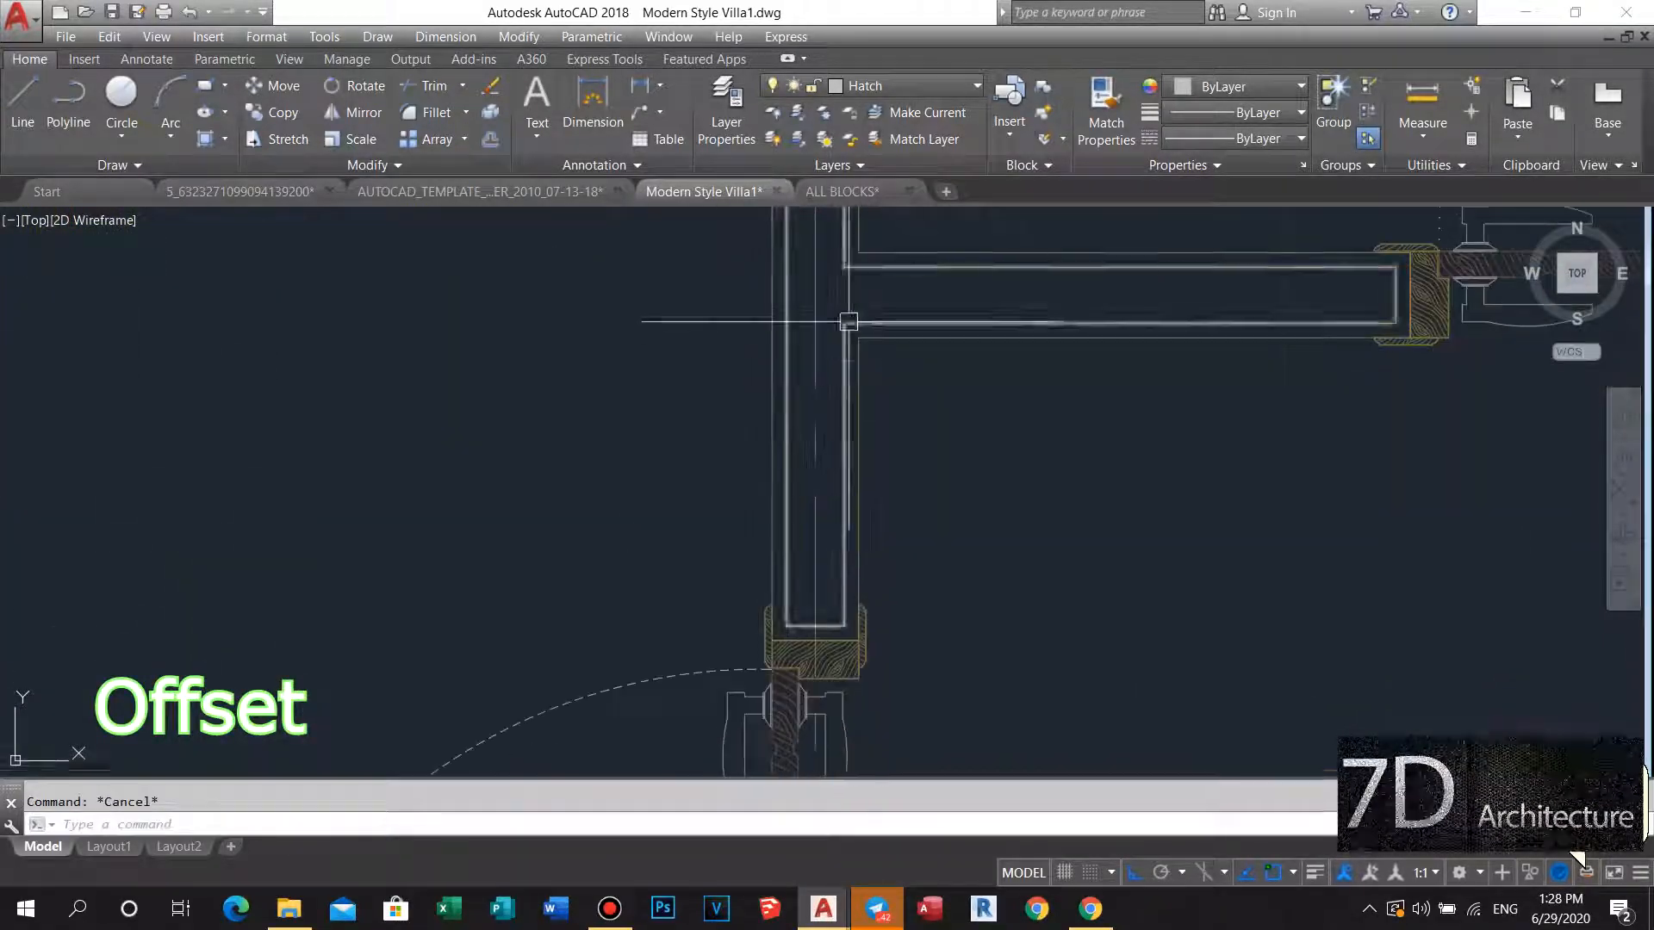
# Stretch the upper end of the T-shaped wall's inner outline to the line of the wall above it.
pyautogui.scroll(4, 872, 396)
pyautogui.scroll(-4, 872, 396)
pyautogui.scroll(6, 794, 396)
pyautogui.scroll(3, 869, 287)
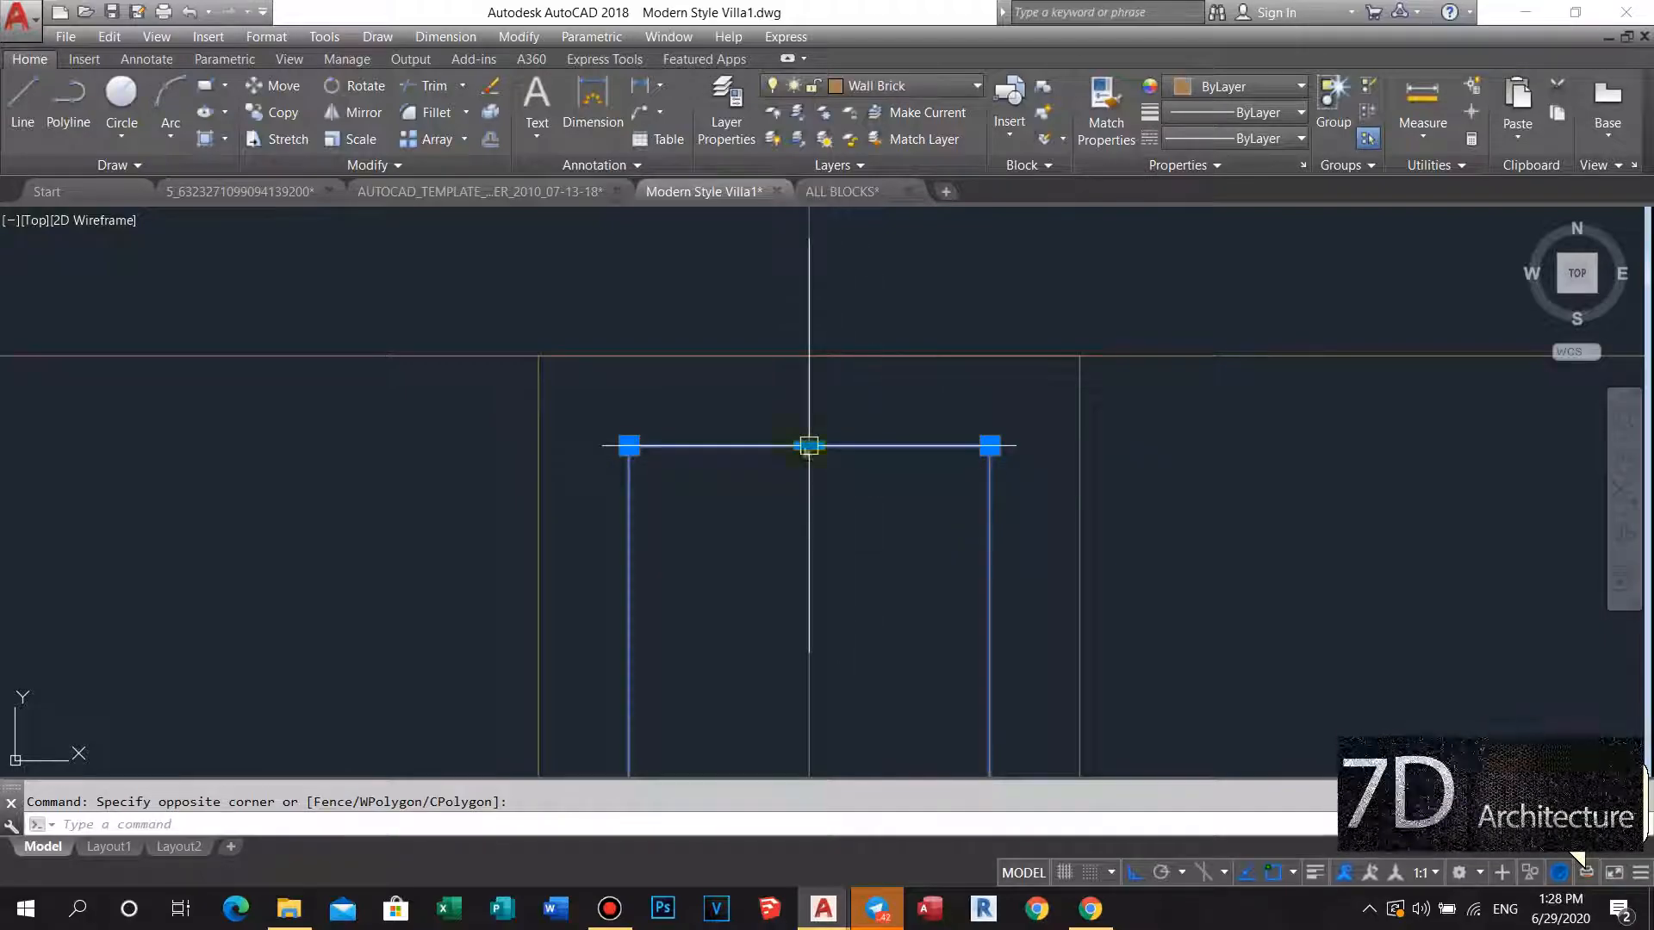
pyautogui.press('Escape')
pyautogui.scroll(-5, 809, 355)
pyautogui.moveTo(915, 503); pyautogui.dragTo(925, 302, button='middle')
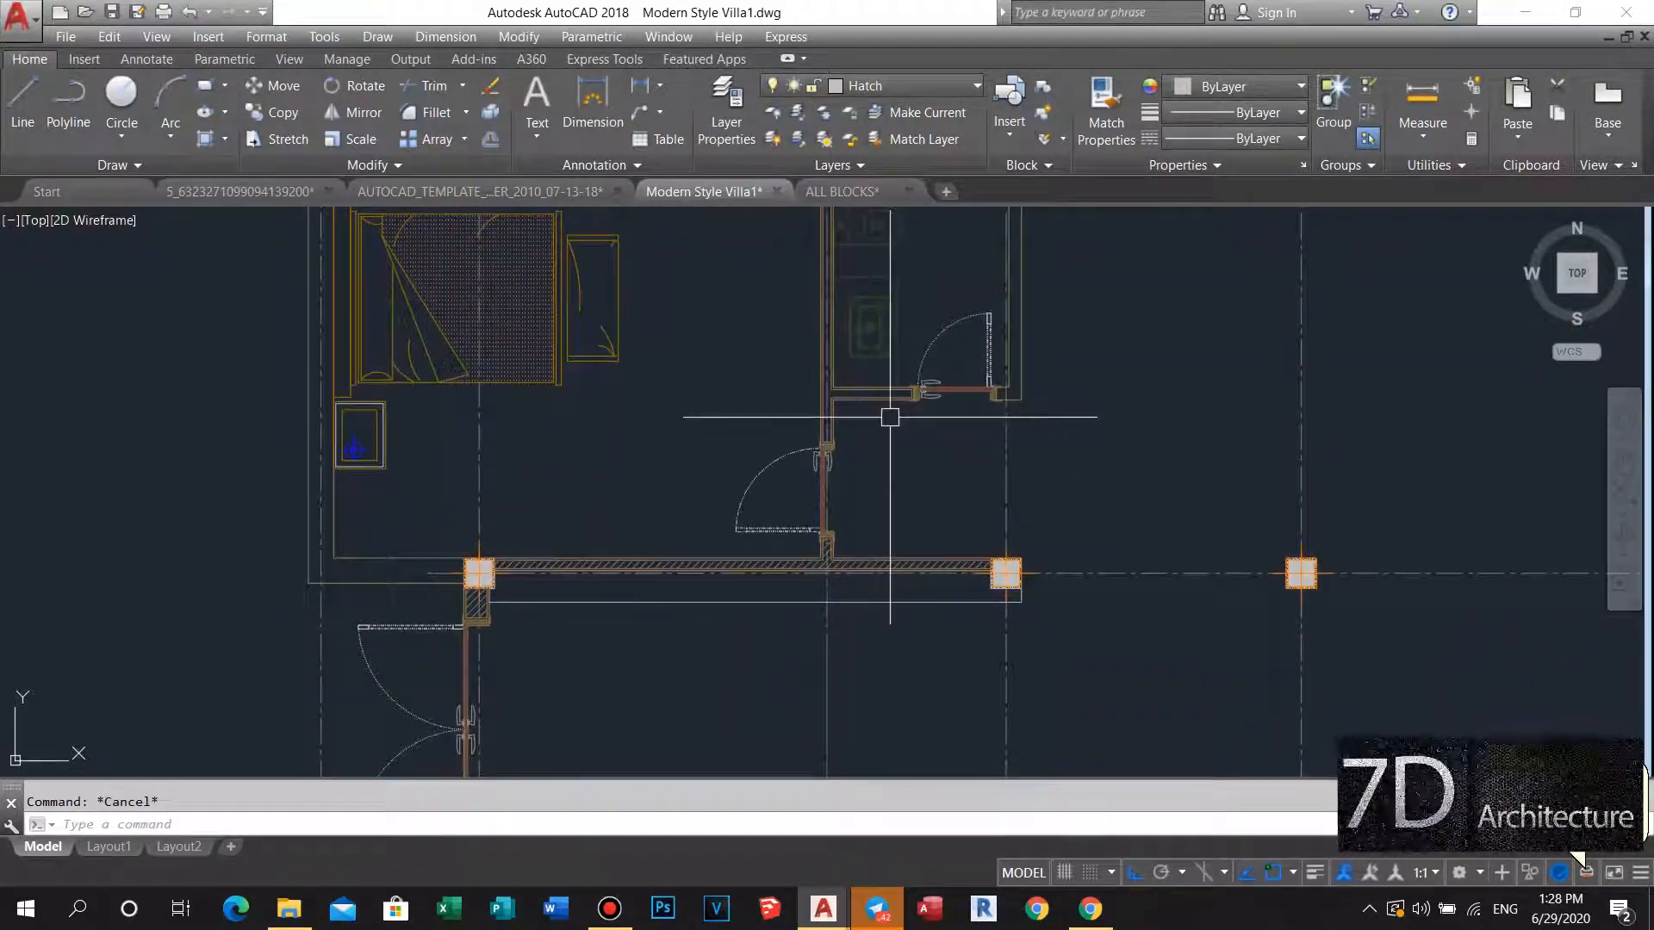
# Hatch the area inside the T-shaped wall's inner outline beside the bathroom door.
pyautogui.scroll(4, 889, 420)
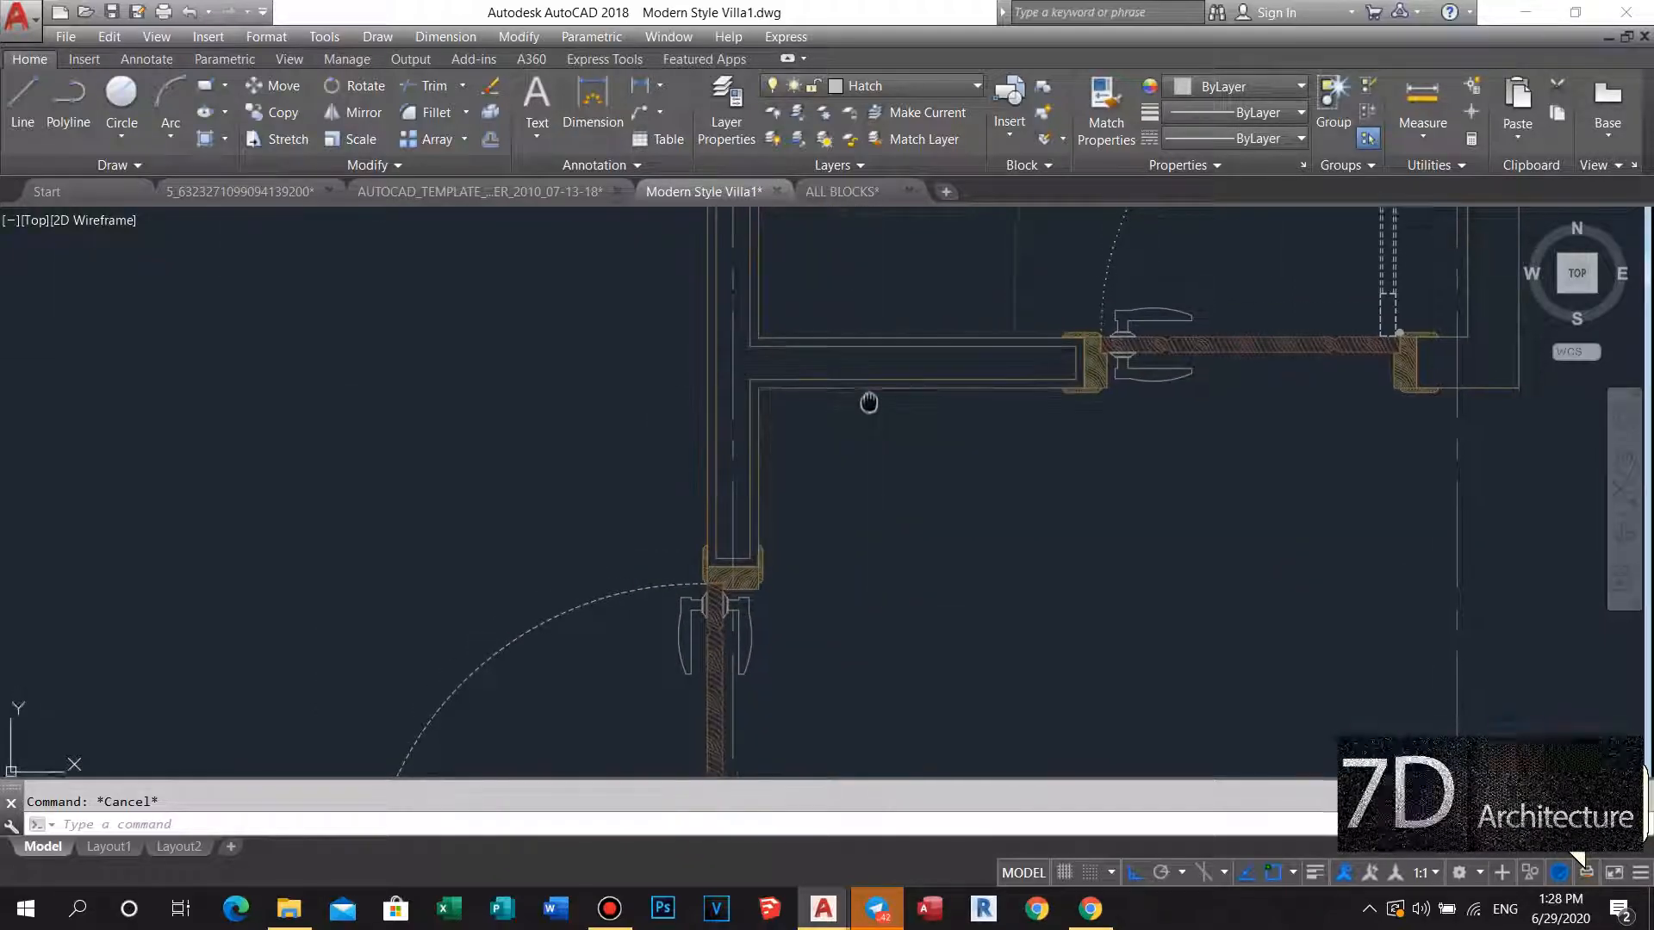
pyautogui.write('h')
pyautogui.press('Return')
pyautogui.scroll(2, 875, 362)
pyautogui.click(881, 341)
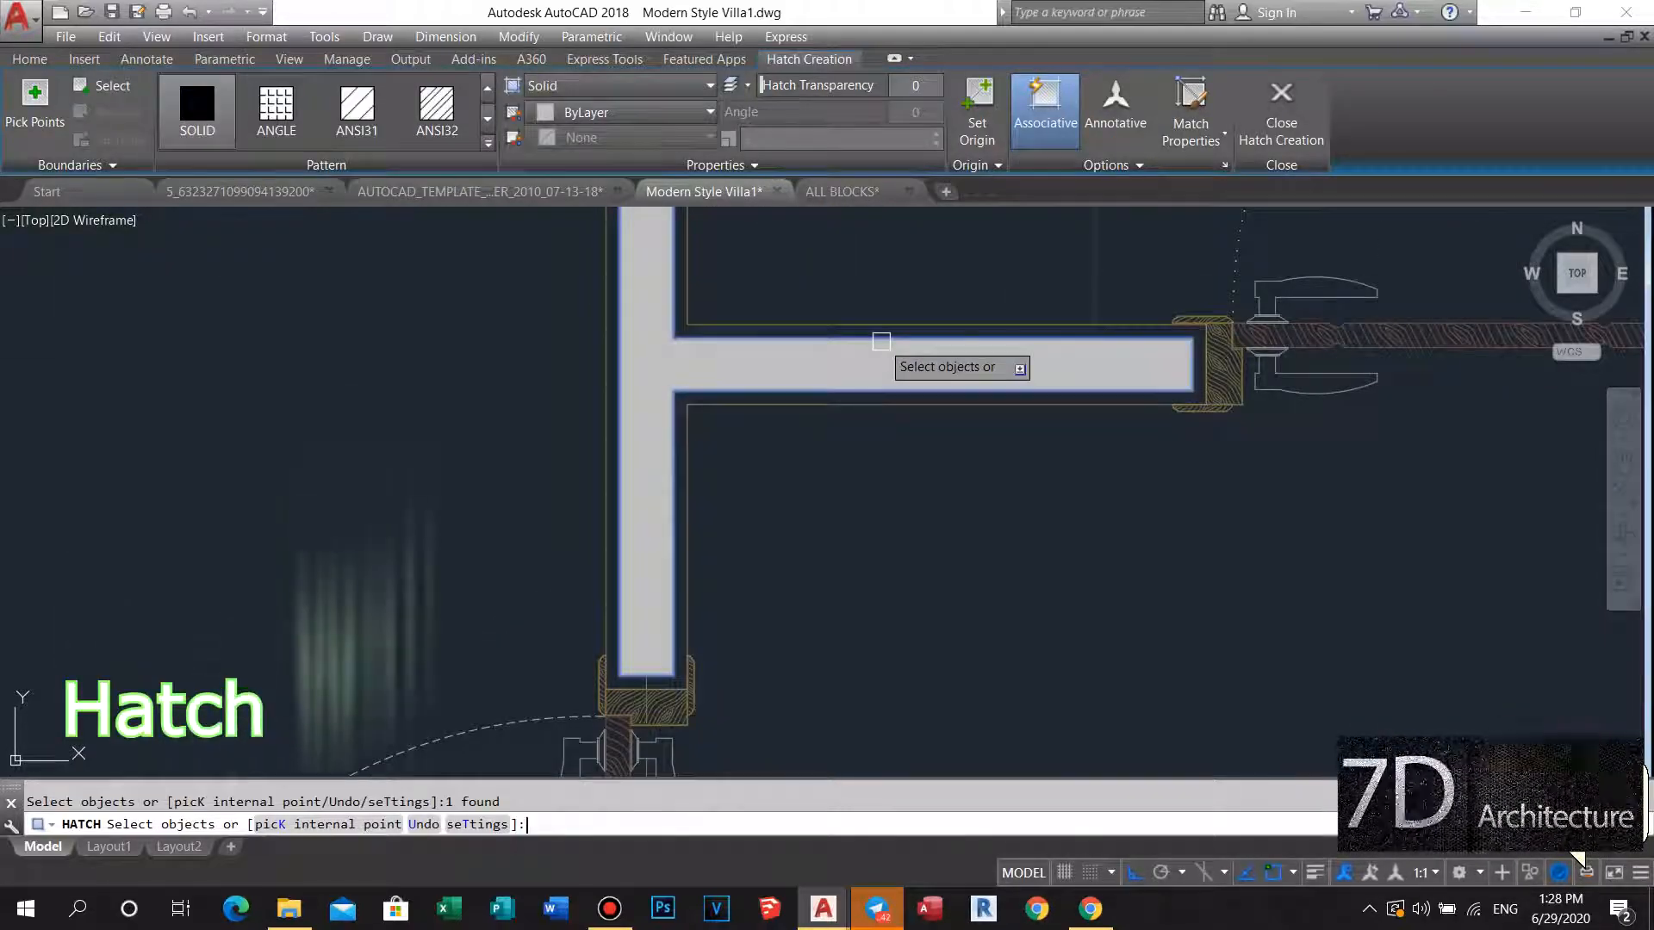
pyautogui.press('Return')
# Match the diagonal hatch of the wall between the columns onto the T-shaped wall's new hatch.
pyautogui.scroll(-4, 871, 340)
pyautogui.scroll(5, 857, 517)
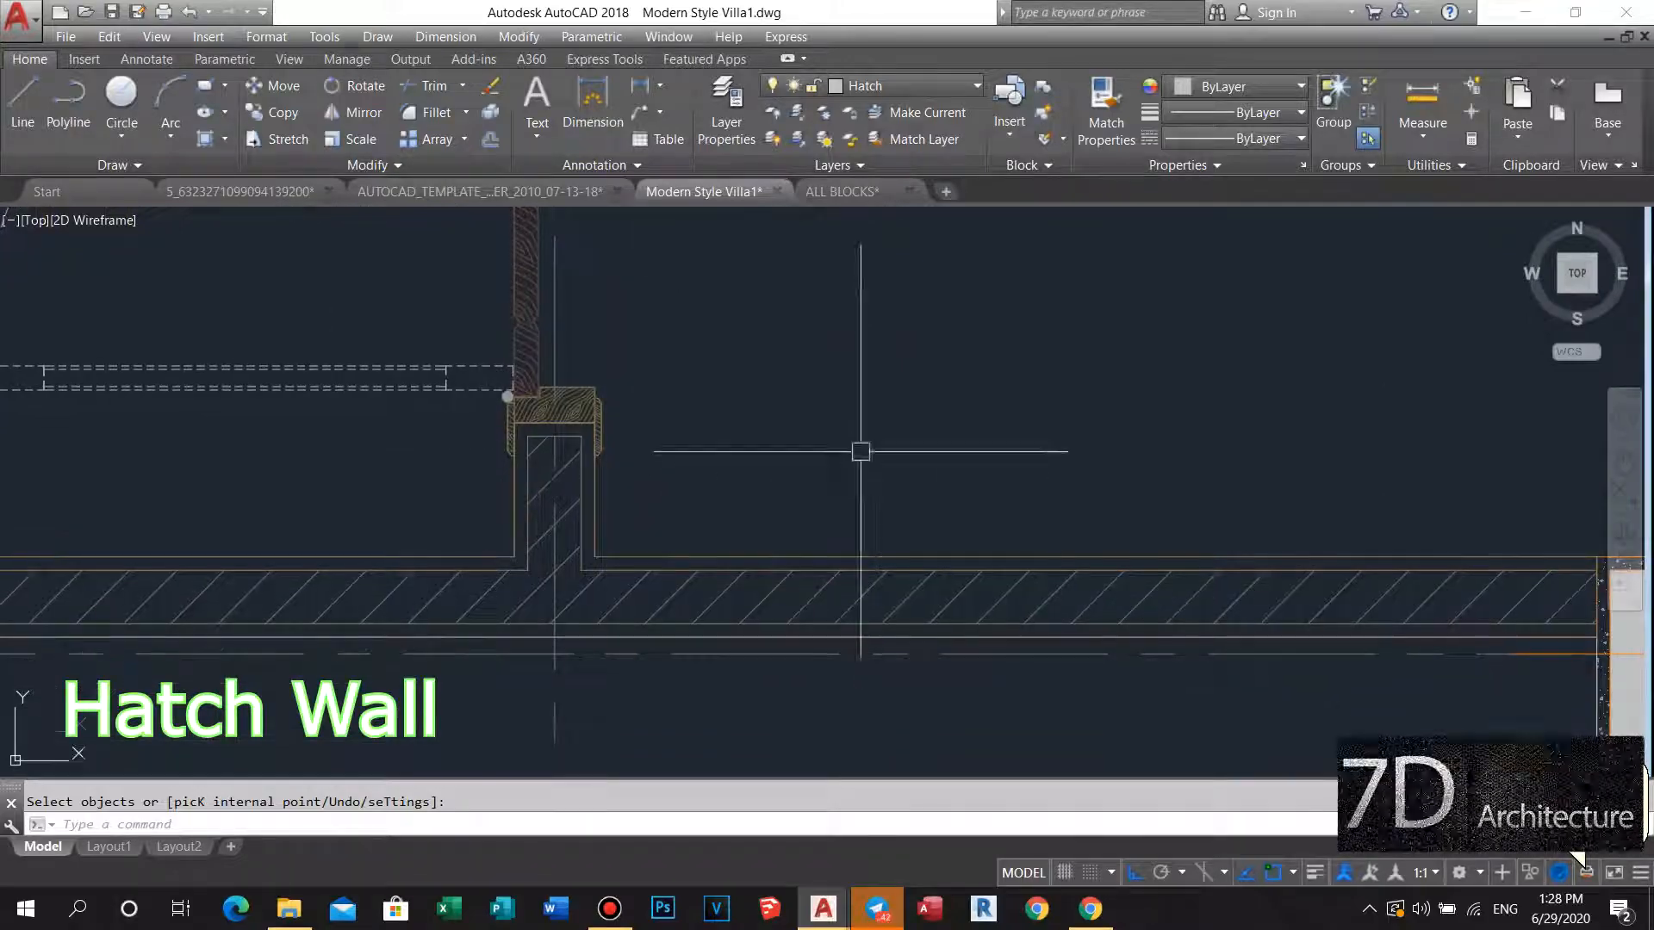
pyautogui.write('m')
pyautogui.click(779, 603)
pyautogui.scroll(-3, 824, 528)
pyautogui.scroll(4, 849, 395)
pyautogui.press('Escape')
pyautogui.press('Escape')
pyautogui.scroll(-5, 776, 319)
# Examine the bathroom's partition and the walls around it.
pyautogui.moveTo(814, 372); pyautogui.dragTo(864, 535, button='middle')
pyautogui.scroll(-2, 819, 379)
pyautogui.moveTo(836, 405); pyautogui.dragTo(845, 515, button='middle')
pyautogui.scroll(2, 918, 363)
pyautogui.scroll(2, 919, 363)
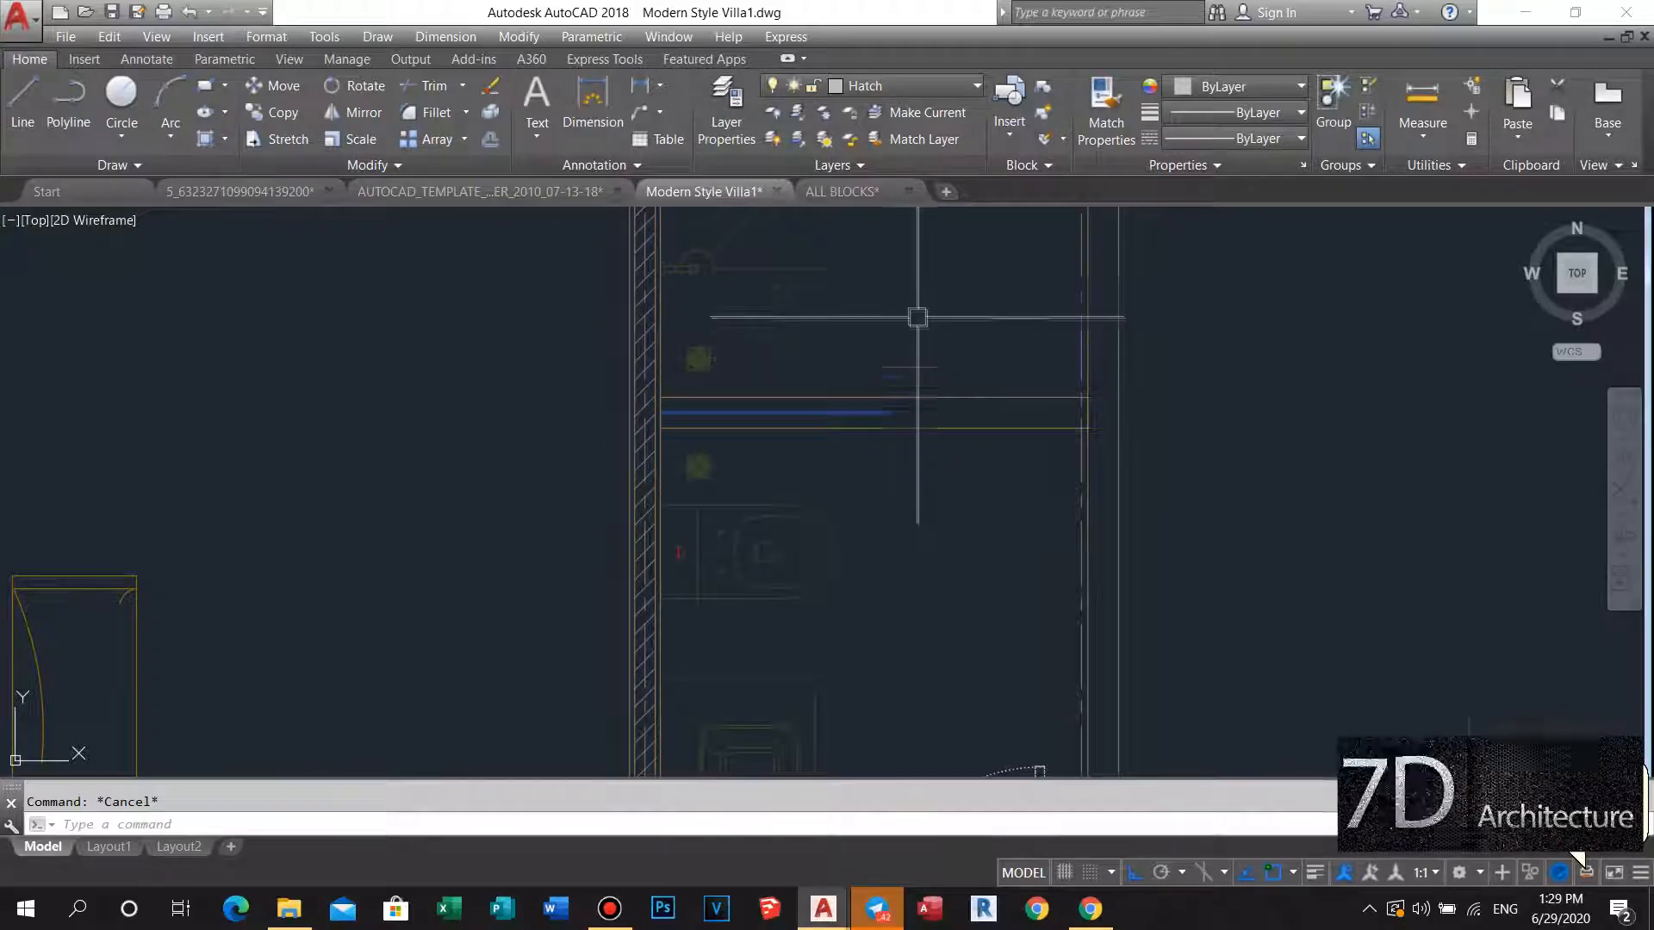
pyautogui.scroll(-2, 916, 318)
pyautogui.moveTo(893, 398); pyautogui.dragTo(886, 299, button='middle')
pyautogui.scroll(-2, 910, 470)
pyautogui.moveTo(905, 484); pyautogui.dragTo(874, 509, button='middle')
pyautogui.scroll(2, 869, 375)
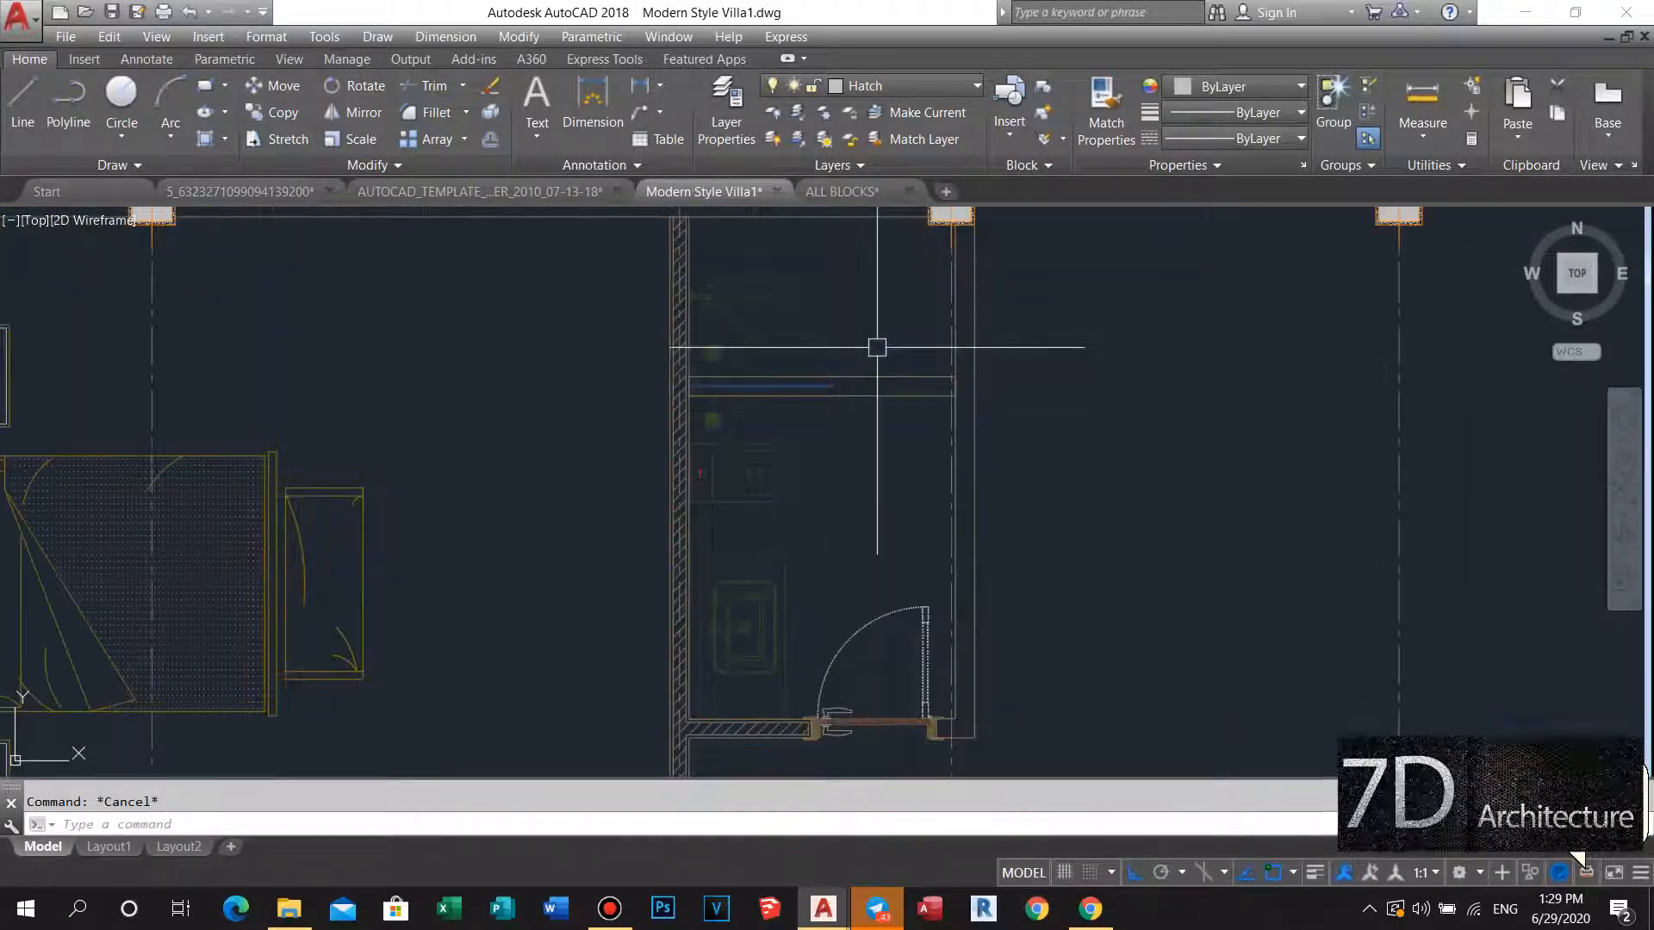
# Join the edges of the bathroom's east wall, including its short return at the door frame, into one polyline.
pyautogui.moveTo(882, 345); pyautogui.dragTo(908, 406, button='middle')
pyautogui.scroll(6, 908, 461)
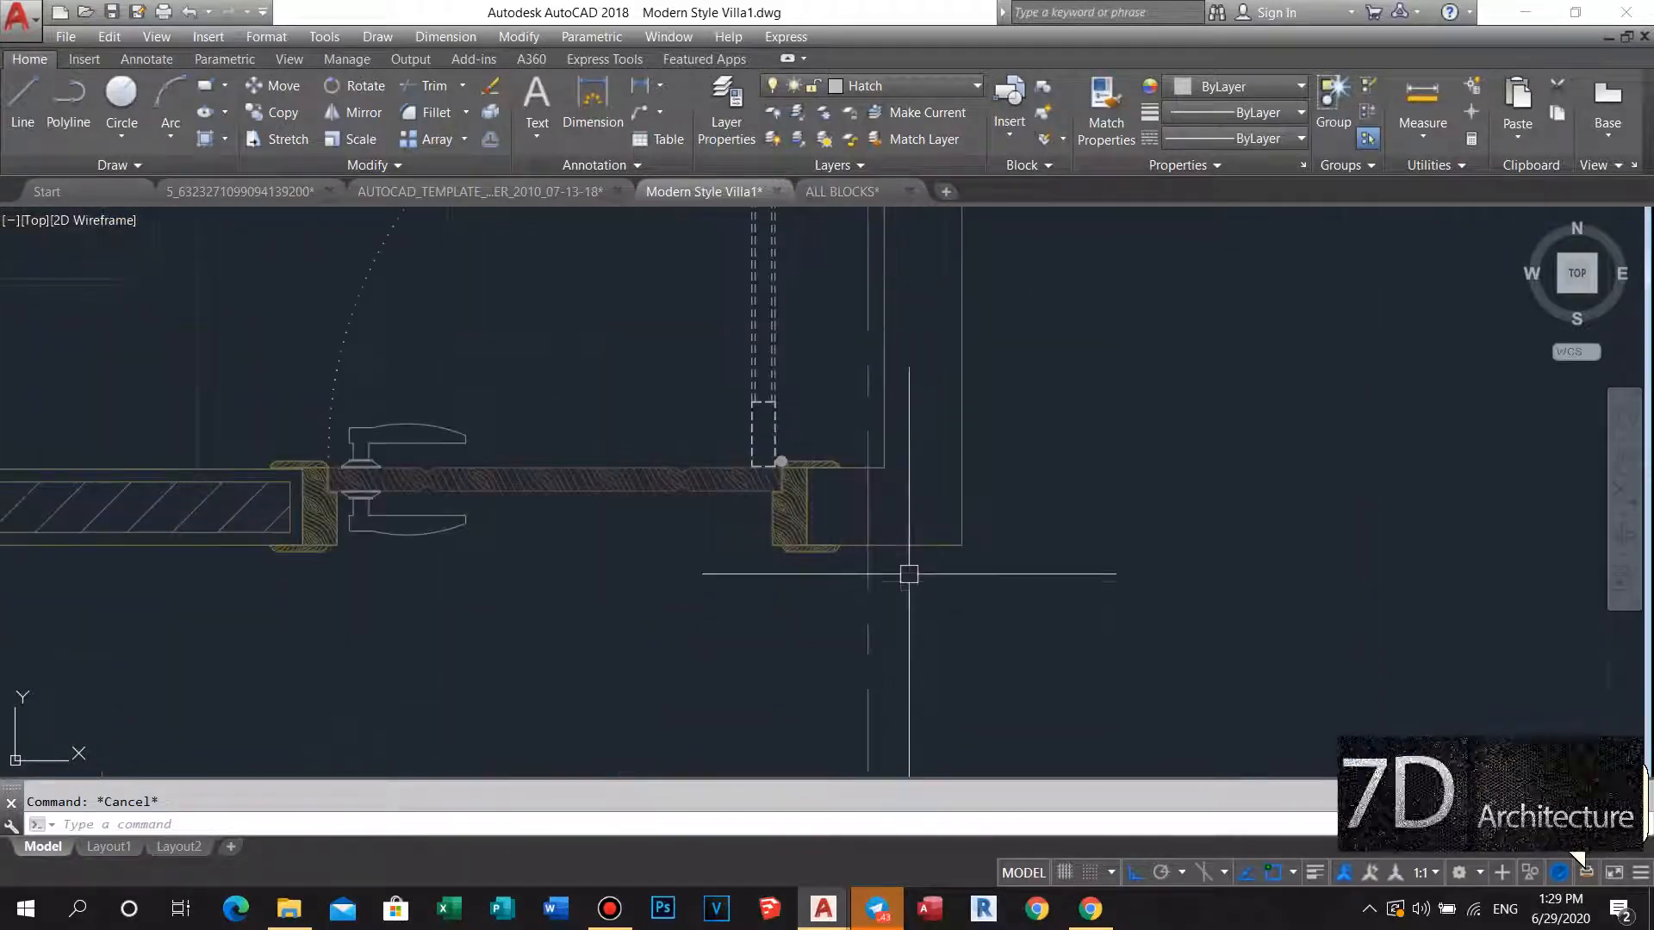
pyautogui.scroll(-5, 900, 534)
pyautogui.scroll(6, 861, 473)
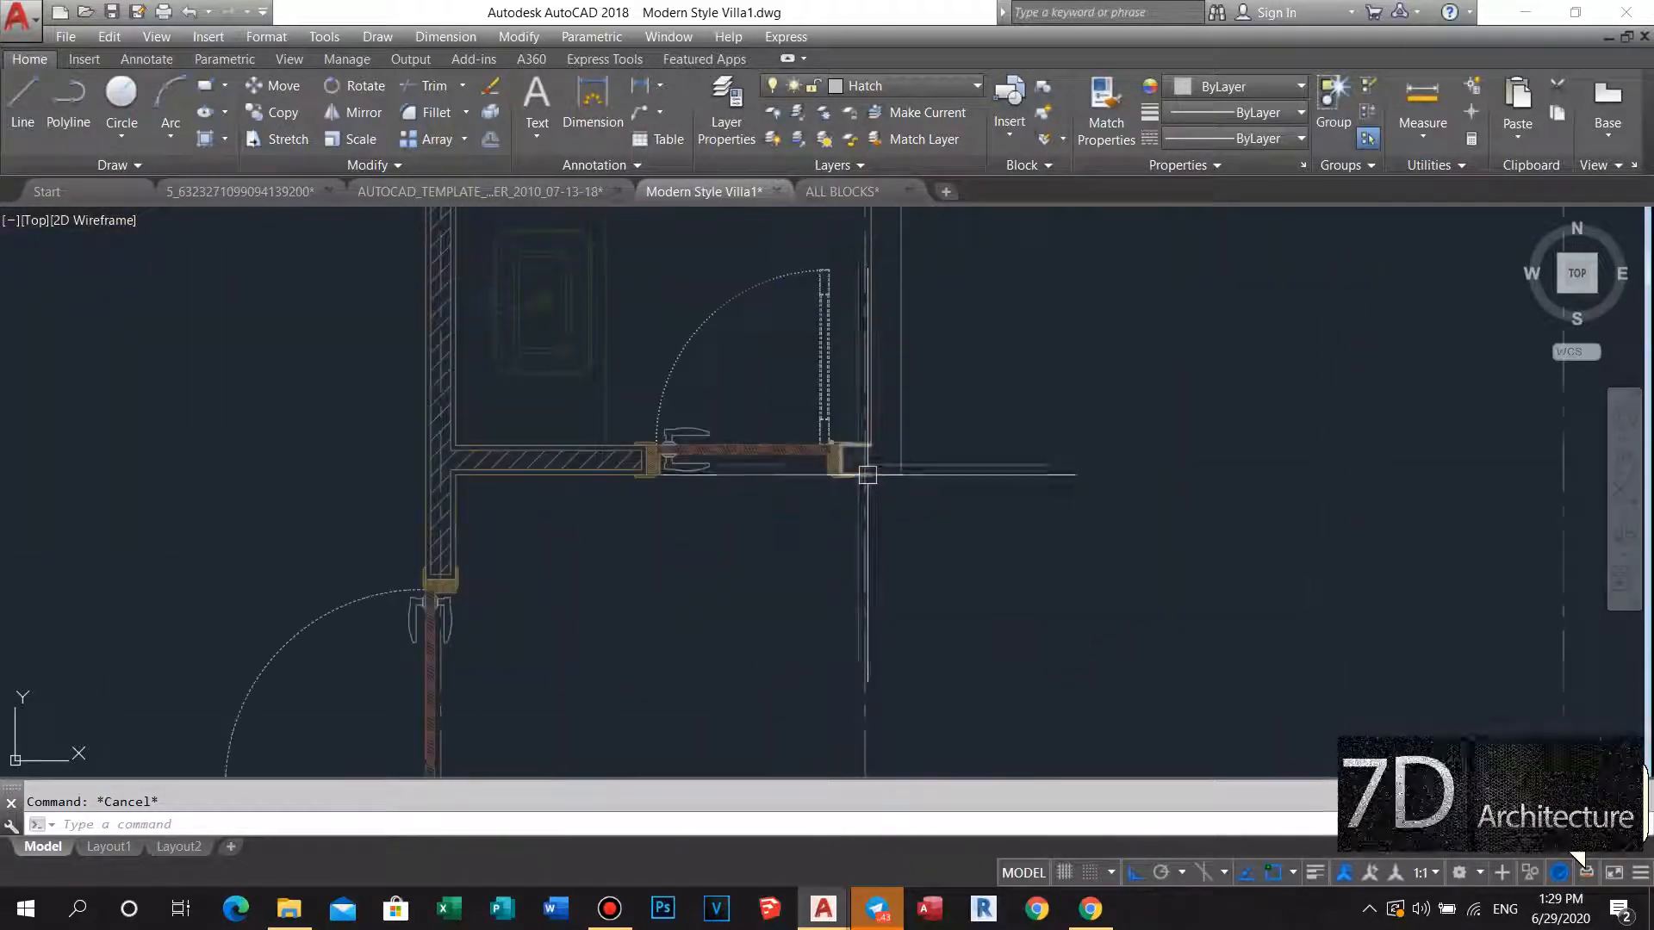
pyautogui.click(892, 589)
pyautogui.scroll(-4, 892, 588)
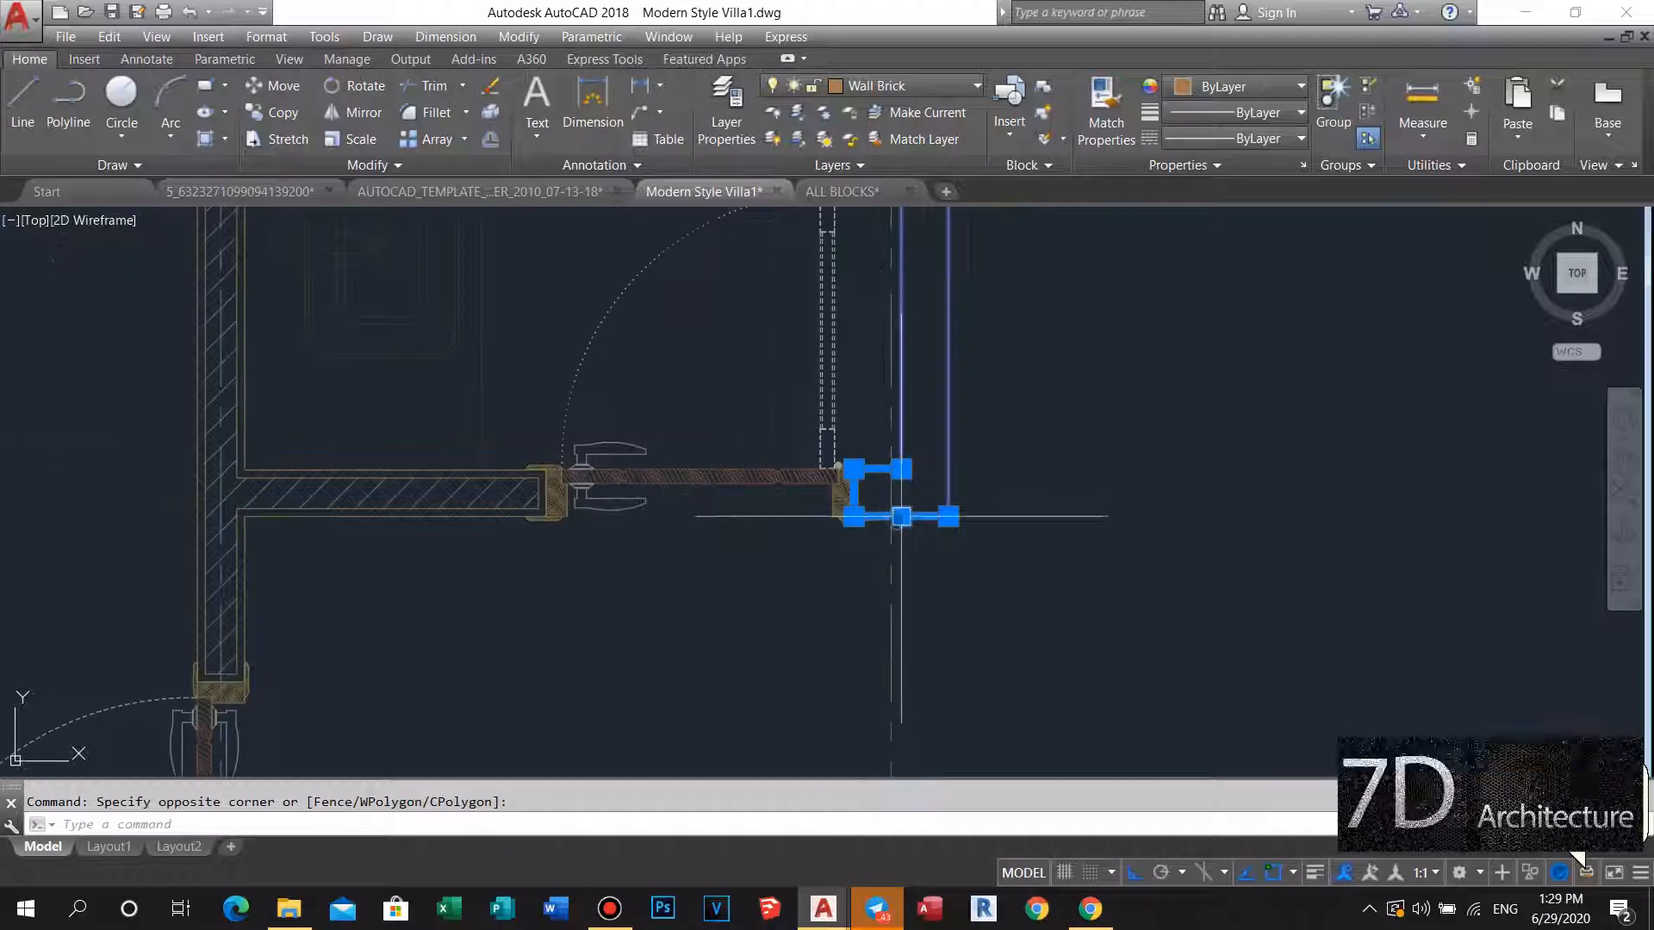
pyautogui.press('Escape')
pyautogui.scroll(5, 908, 517)
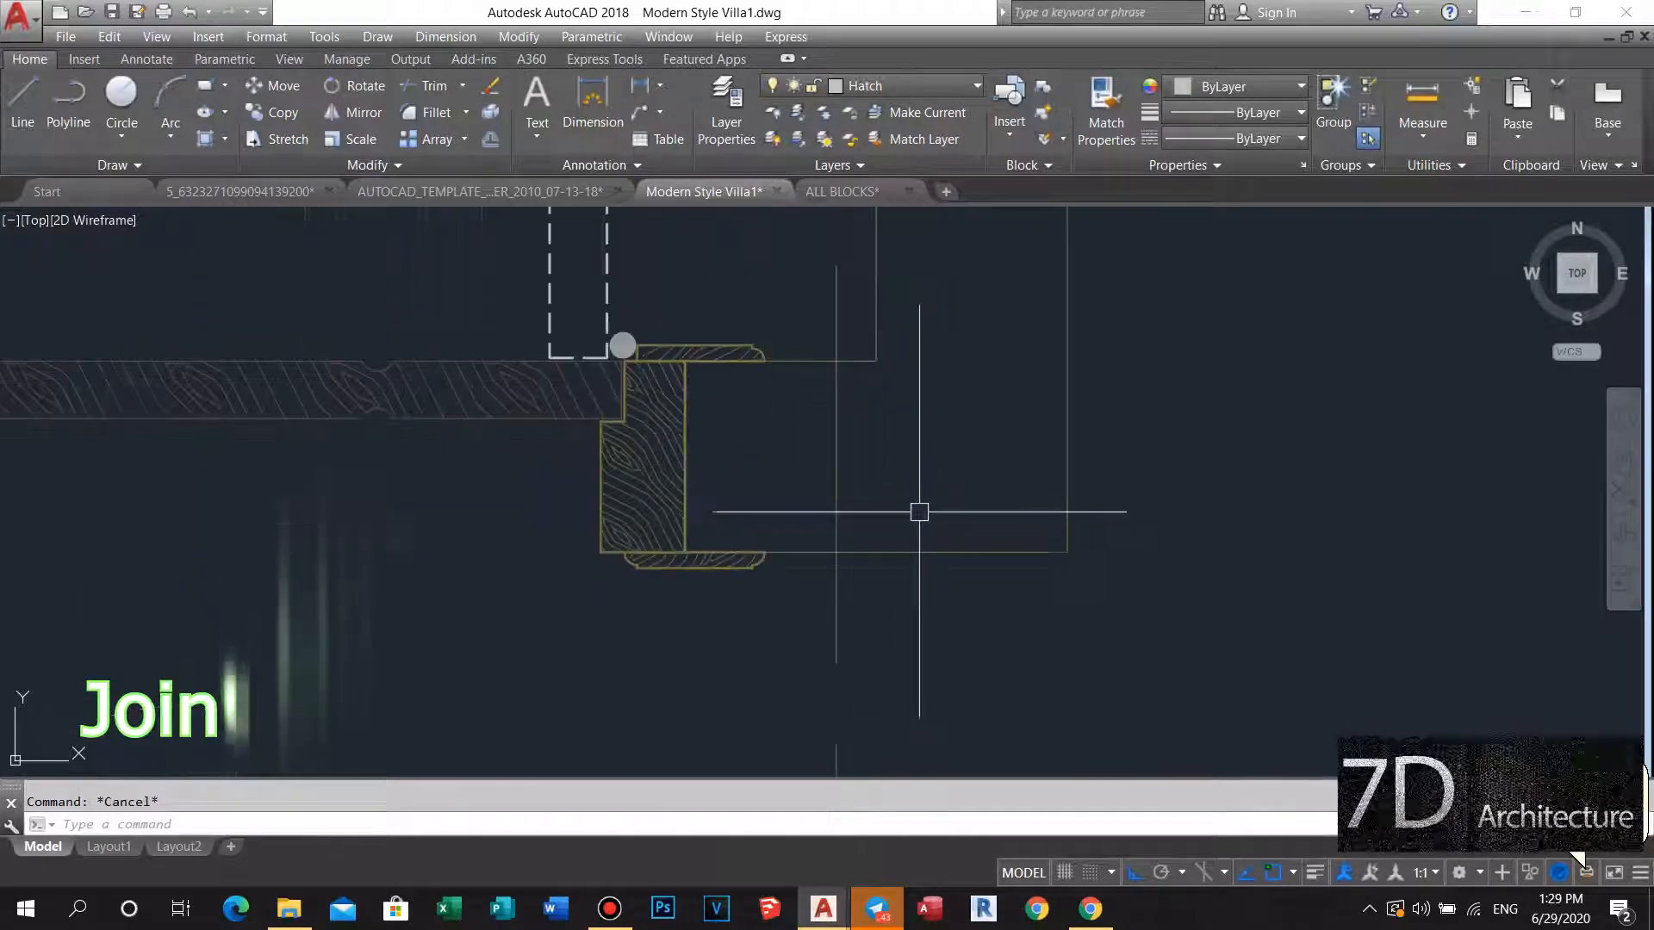
pyautogui.click(931, 497)
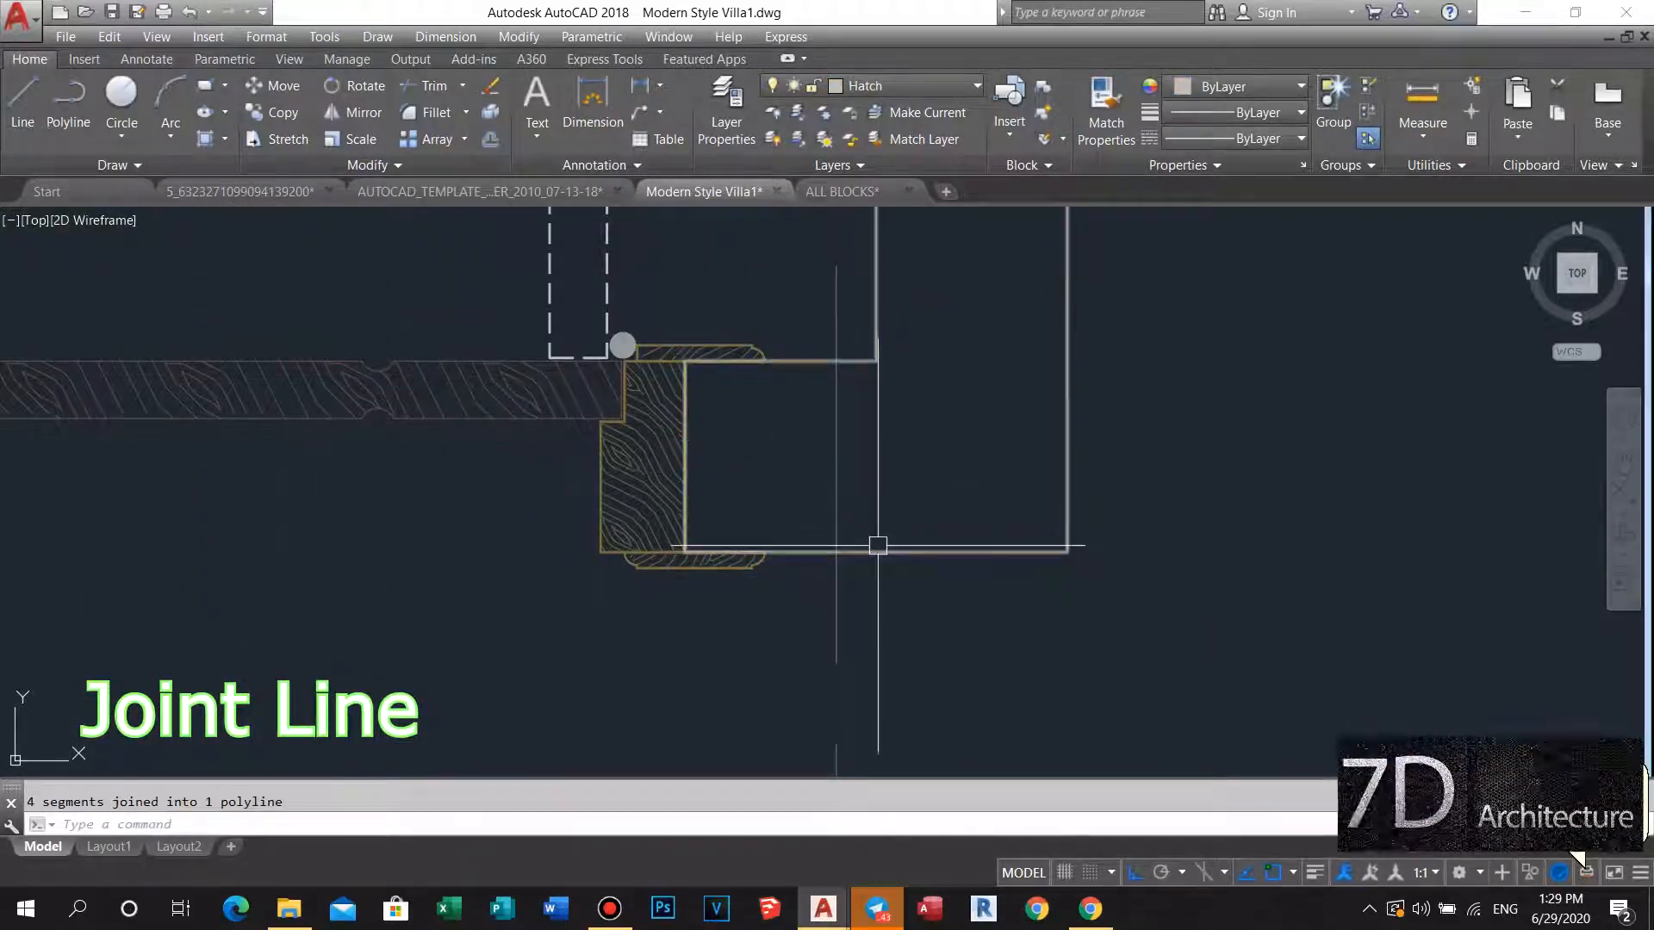
pyautogui.scroll(-6, 883, 551)
pyautogui.press('Escape')
# Offset the bathroom's east wall outline inward by 20.
pyautogui.scroll(6, 898, 423)
pyautogui.moveTo(897, 423); pyautogui.dragTo(890, 464, button='middle')
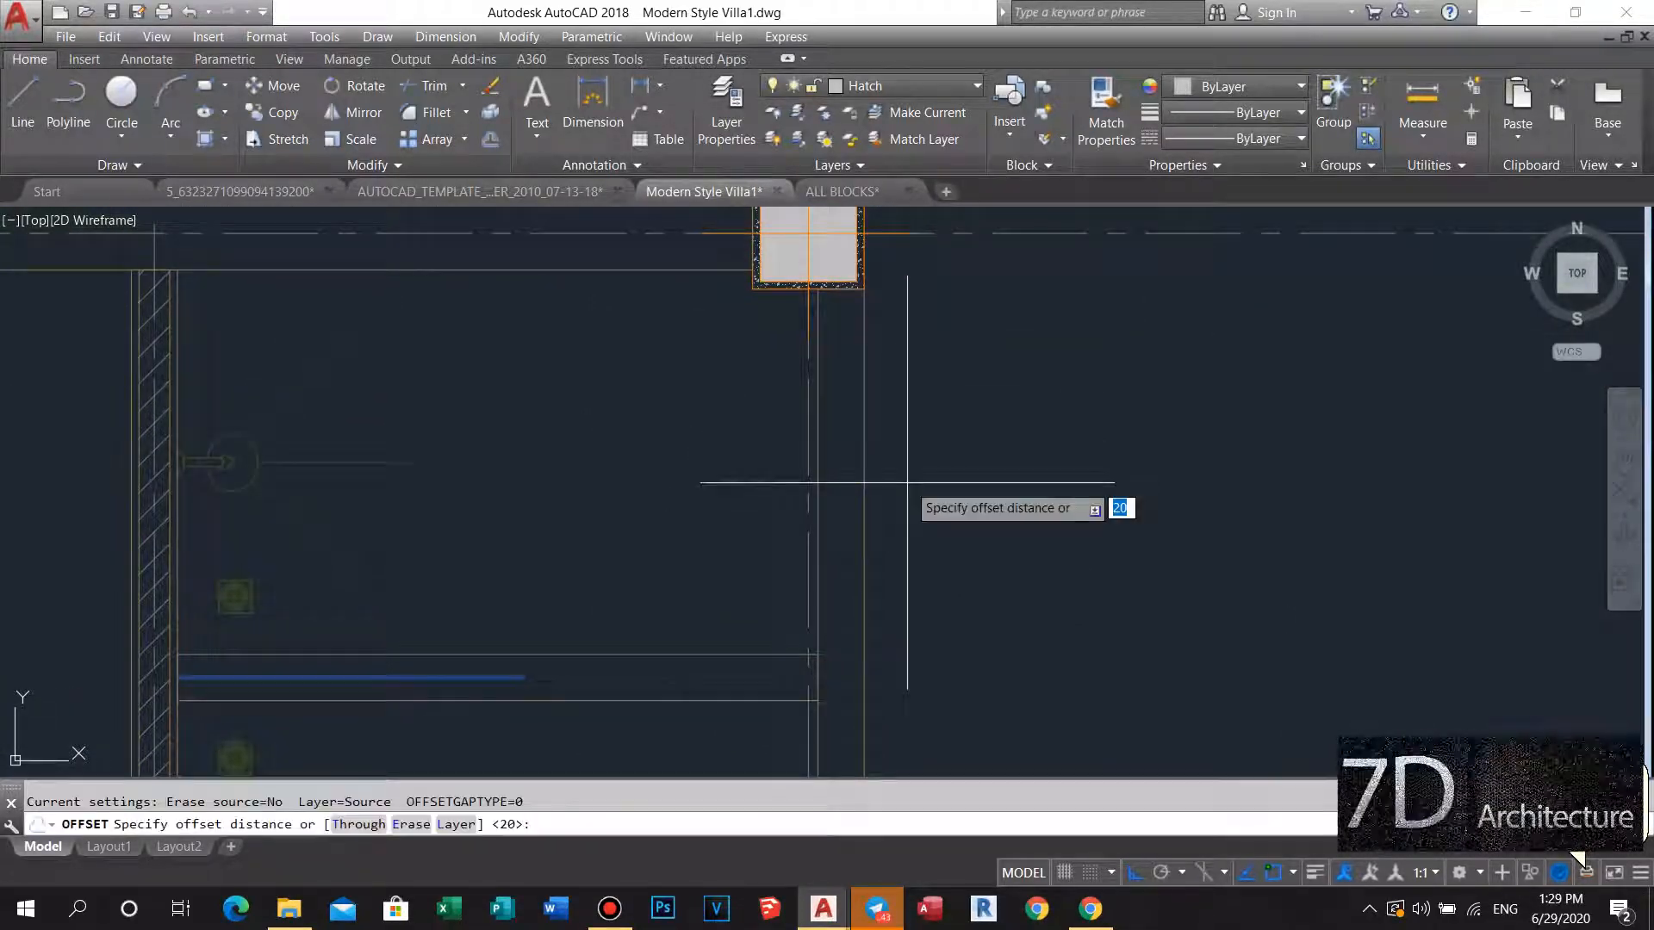
pyautogui.write('0')
pyautogui.press('Return')
pyautogui.scroll(4, 861, 461)
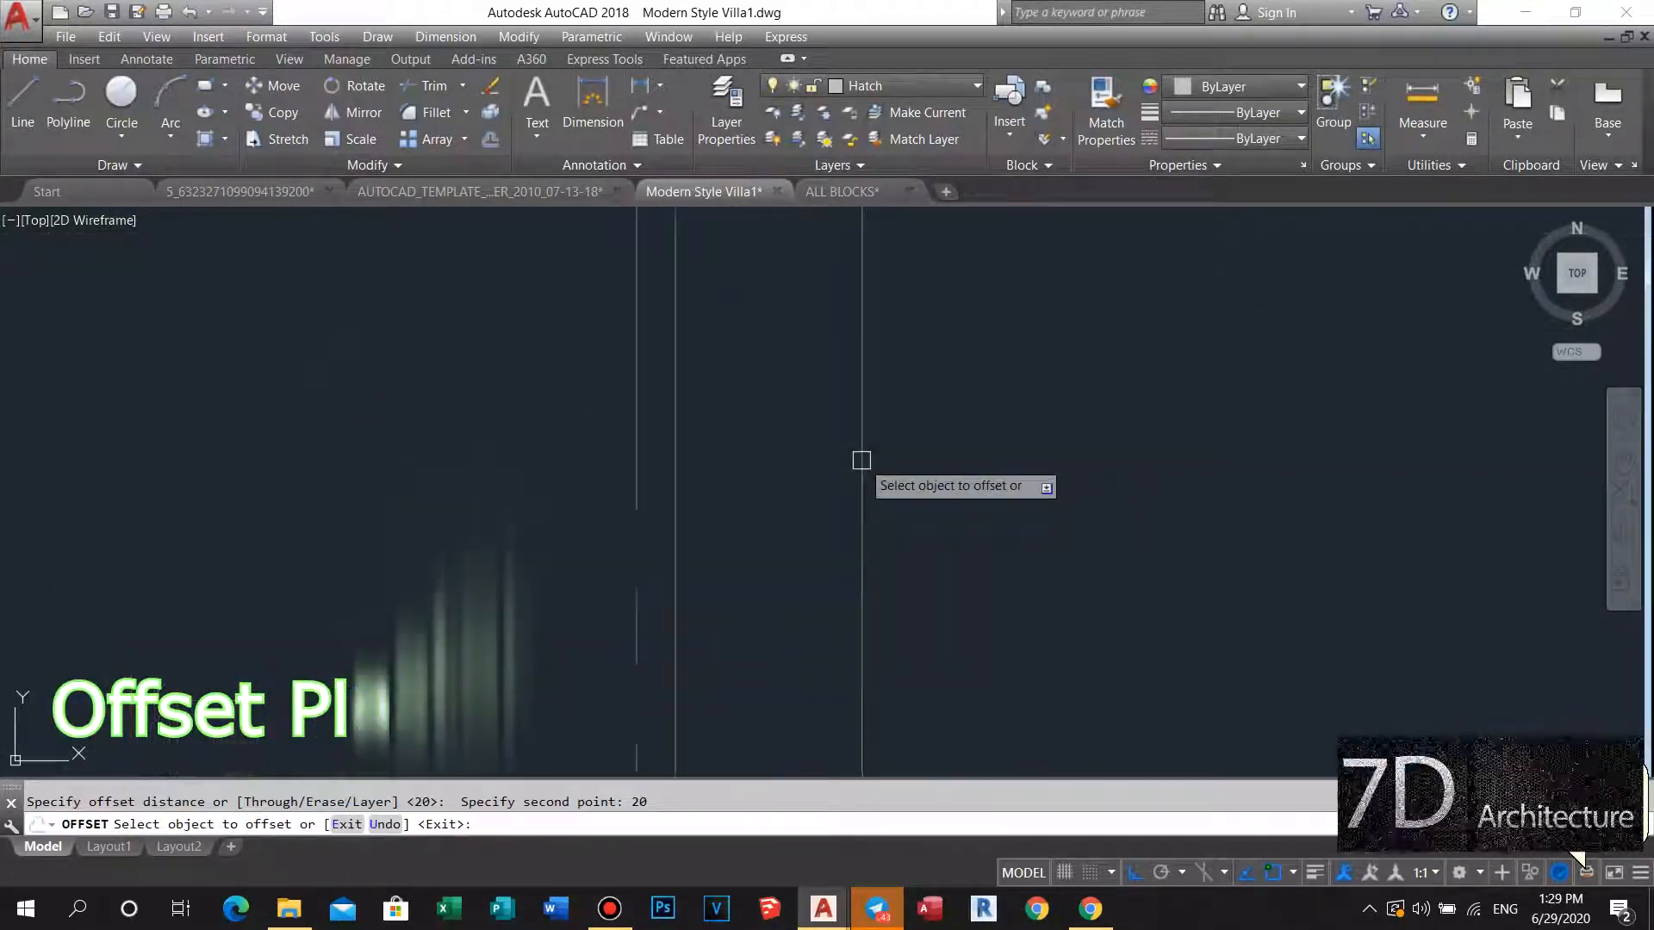
pyautogui.scroll(-3, 824, 432)
pyautogui.press('Escape')
# Stretch the upper end of the east wall's inner outline to the face of the column above.
pyautogui.scroll(3, 845, 344)
pyautogui.click(857, 347)
pyautogui.click(802, 381)
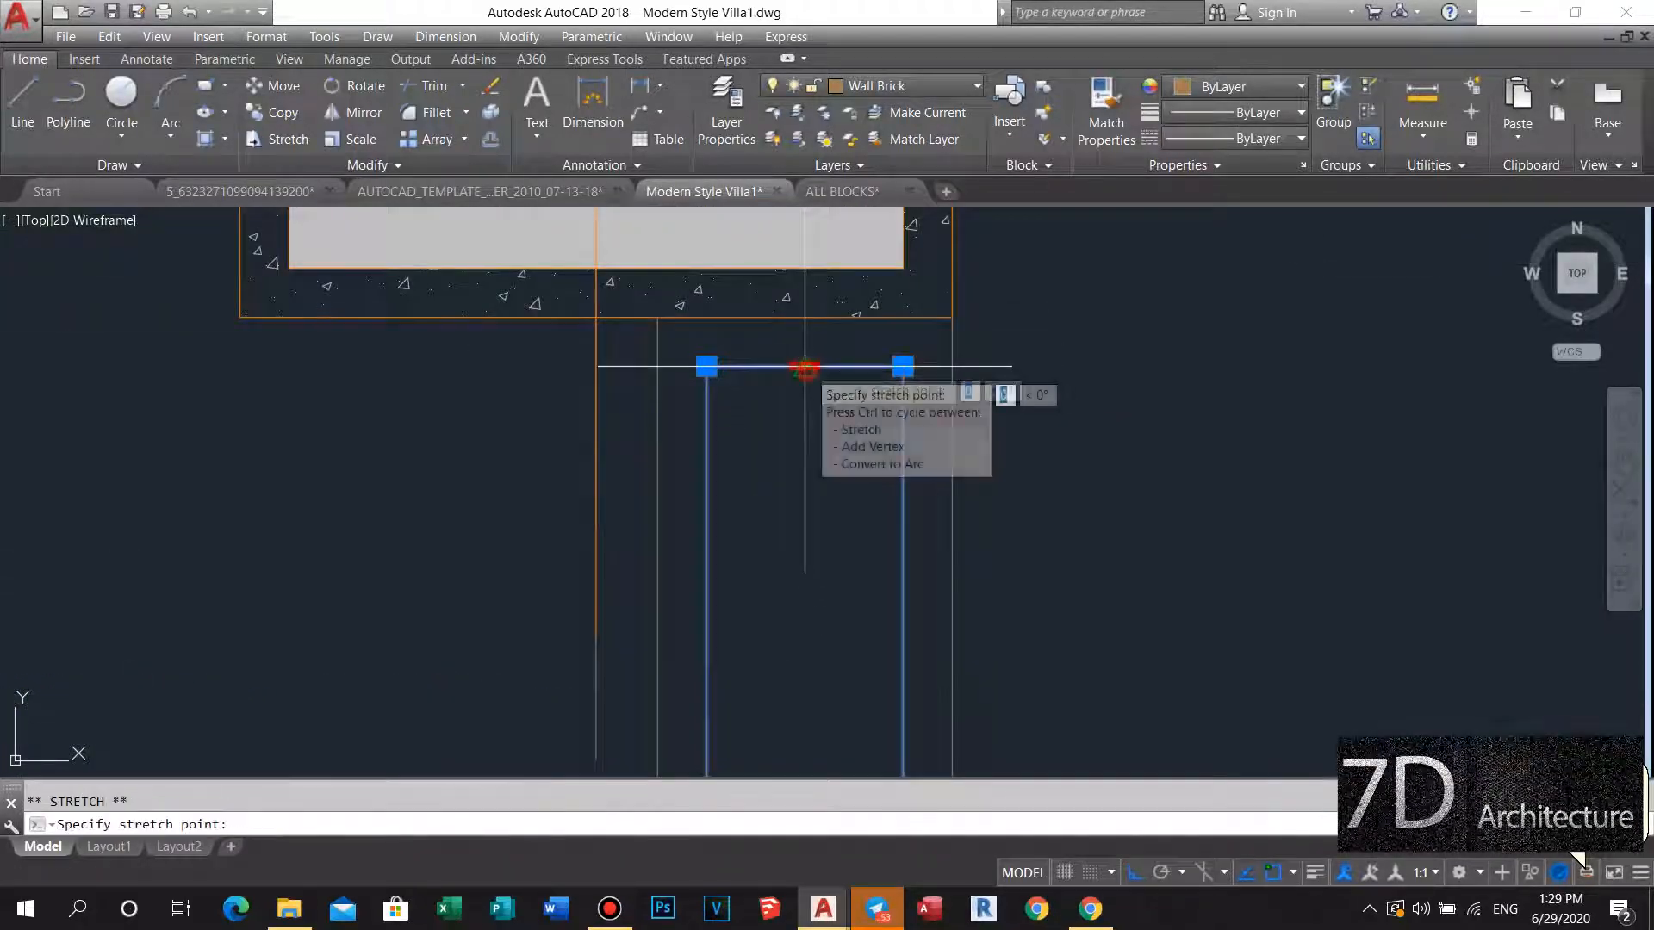
pyautogui.press('Escape')
pyautogui.scroll(-3, 804, 374)
pyautogui.moveTo(796, 397); pyautogui.dragTo(794, 390, button='middle')
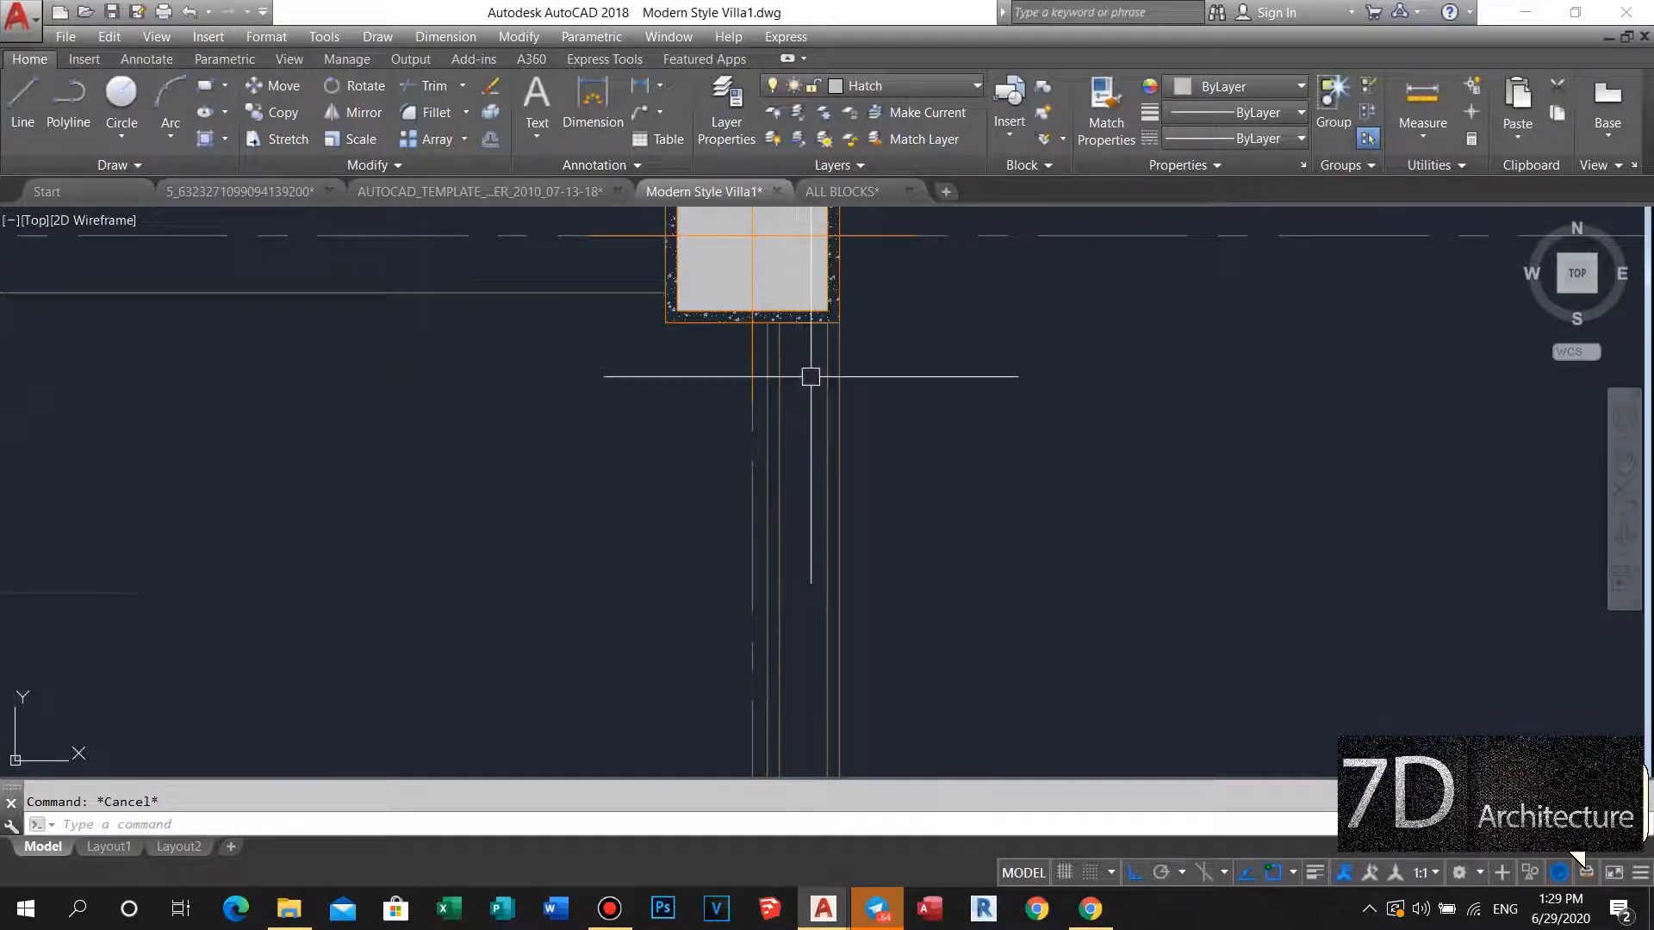
# Hatch the area inside the inner outline of the bathroom's east wall.
pyautogui.scroll(-5, 814, 415)
pyautogui.scroll(5, 801, 488)
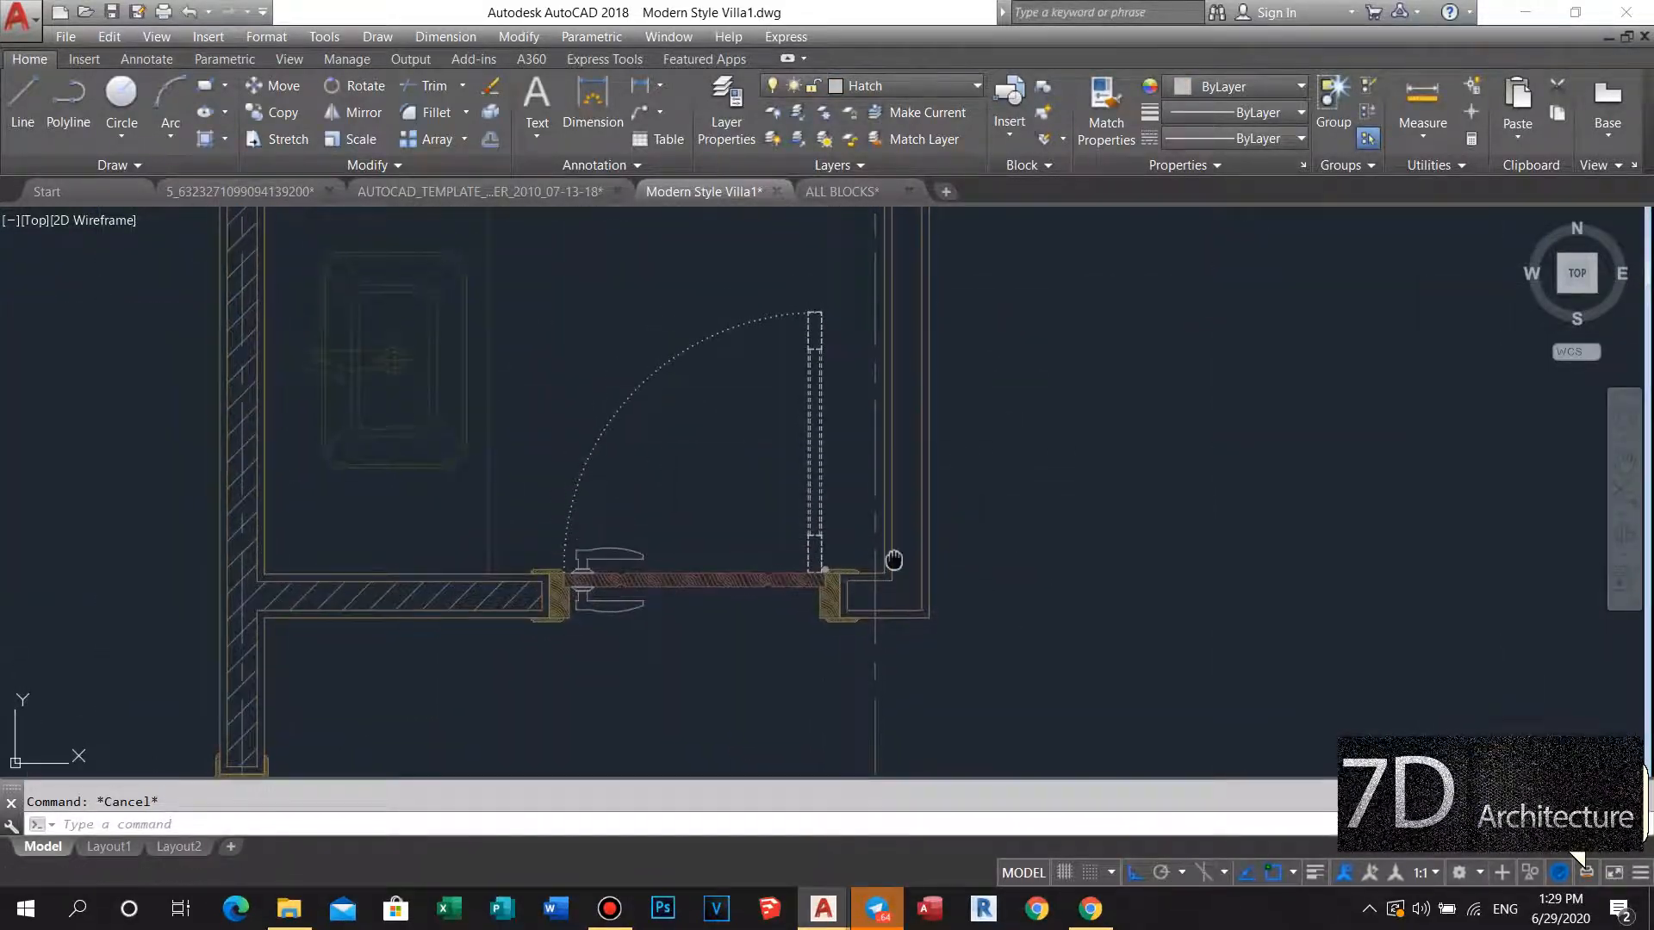
pyautogui.write('h')
pyautogui.press('Return')
pyautogui.scroll(2, 896, 500)
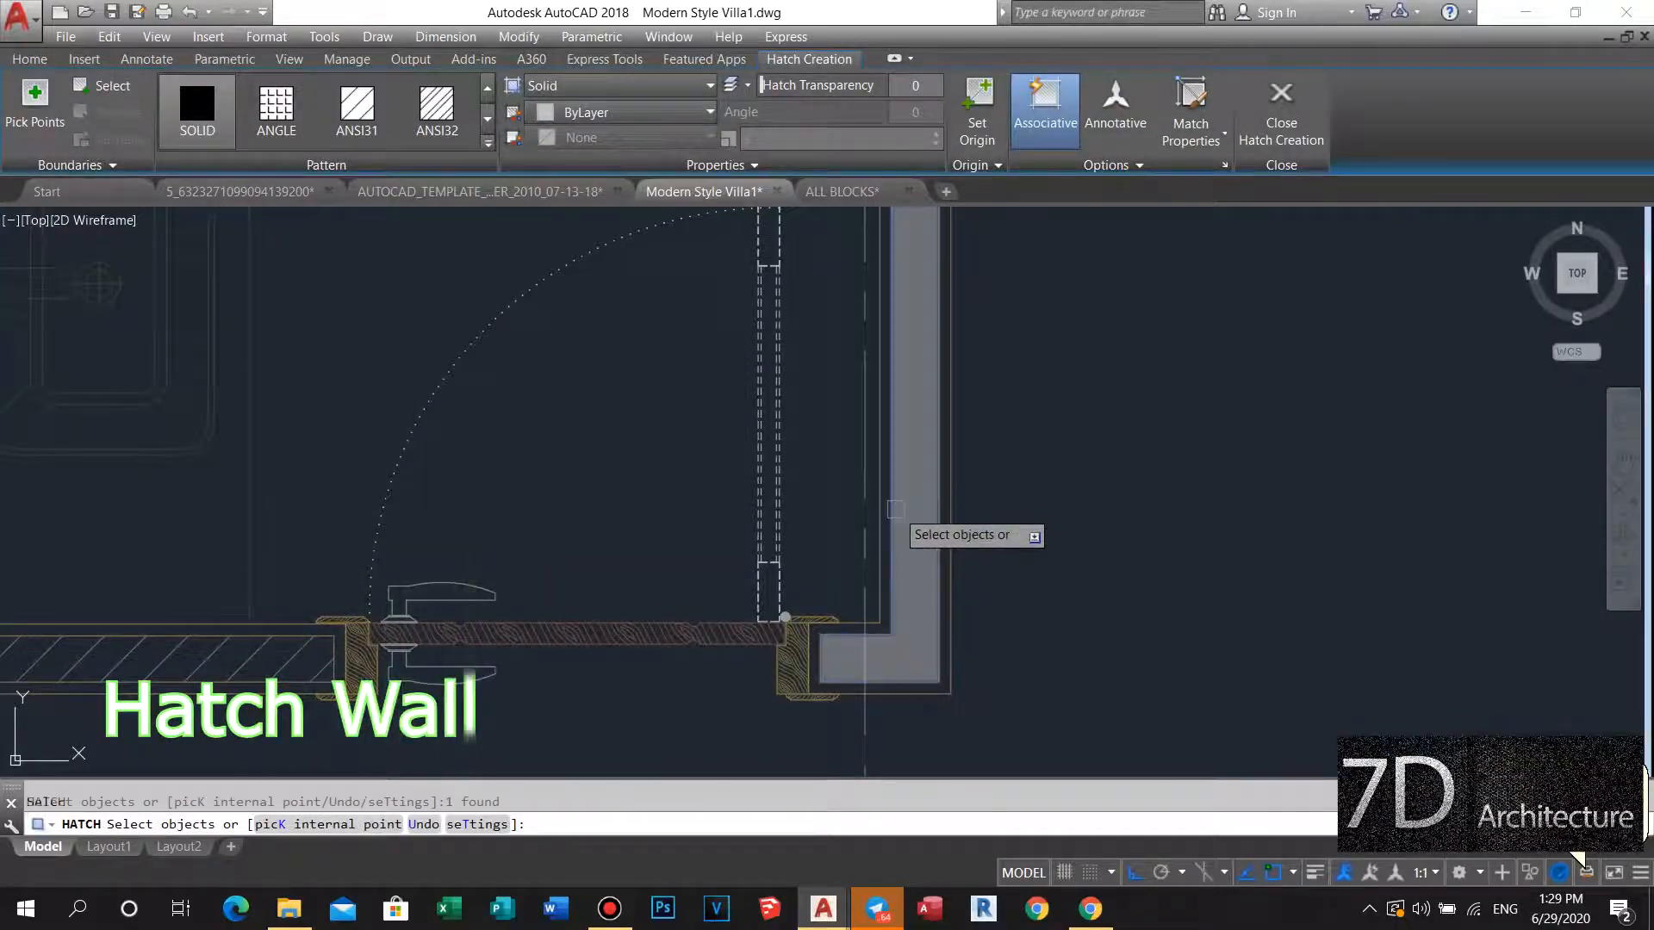
pyautogui.press('Escape')
# Match the bathroom door wall's diagonal hatch onto the new hatch of the east wall.
pyautogui.scroll(-4, 775, 525)
pyautogui.scroll(2, 696, 530)
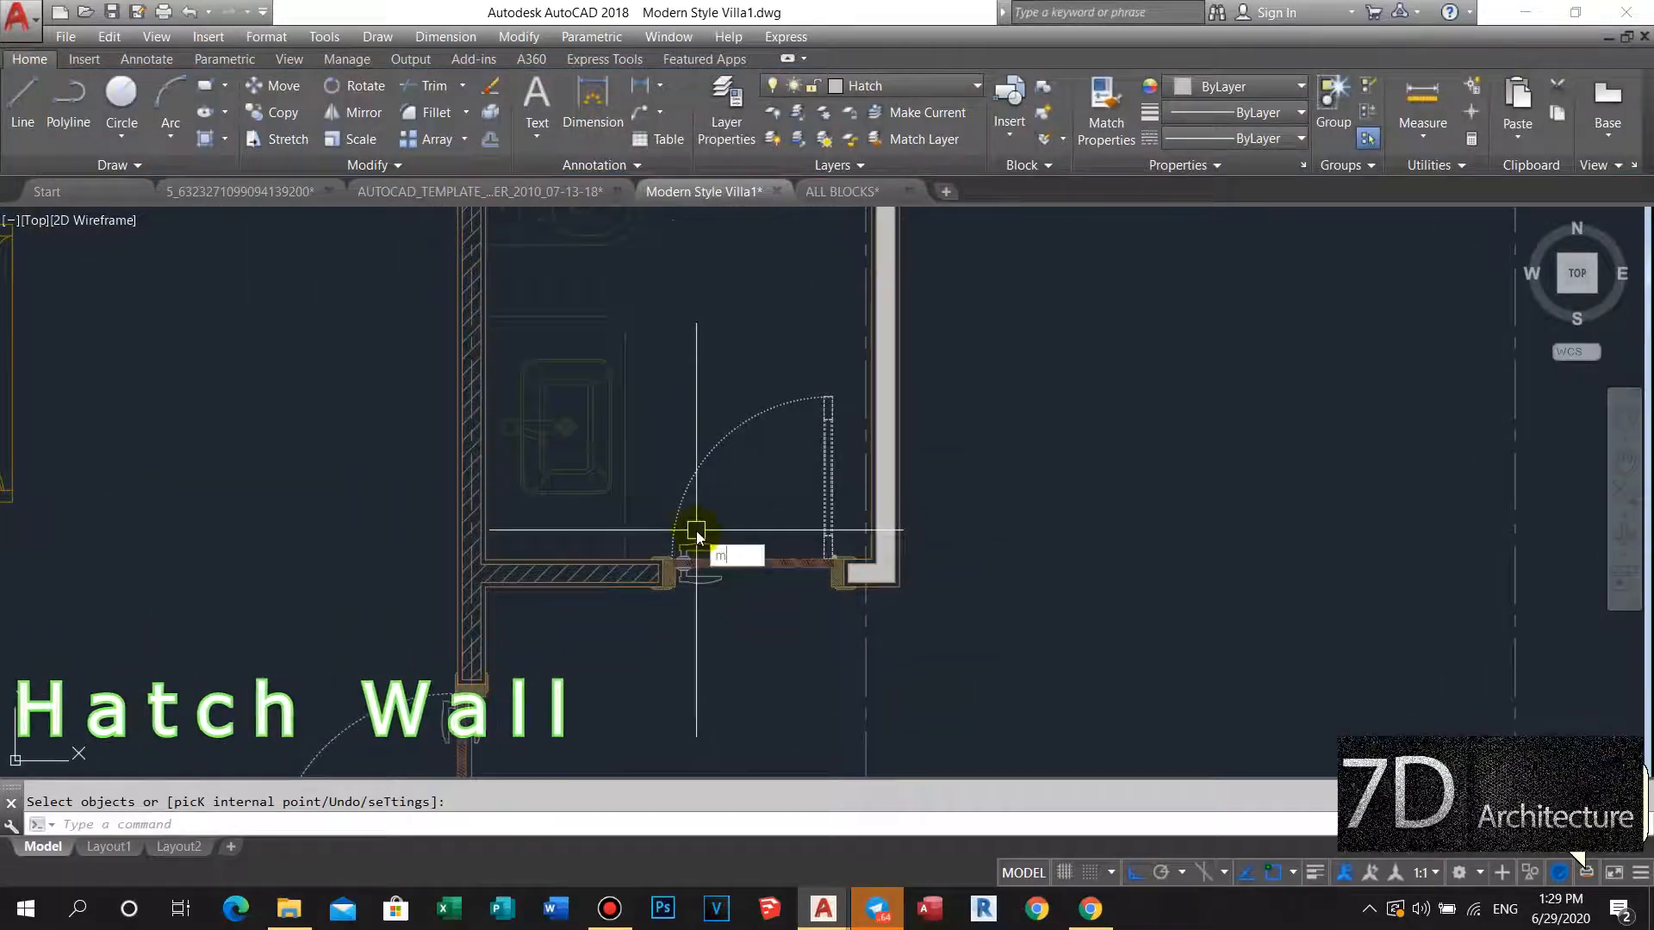
pyautogui.scroll(3, 662, 530)
pyautogui.moveTo(1142, 540); pyautogui.dragTo(893, 497, button='middle')
pyautogui.scroll(3, 995, 467)
pyautogui.click(988, 466)
pyautogui.press('Escape')
pyautogui.press('Escape')
pyautogui.scroll(-7, 954, 443)
pyautogui.scroll(-5, 922, 413)
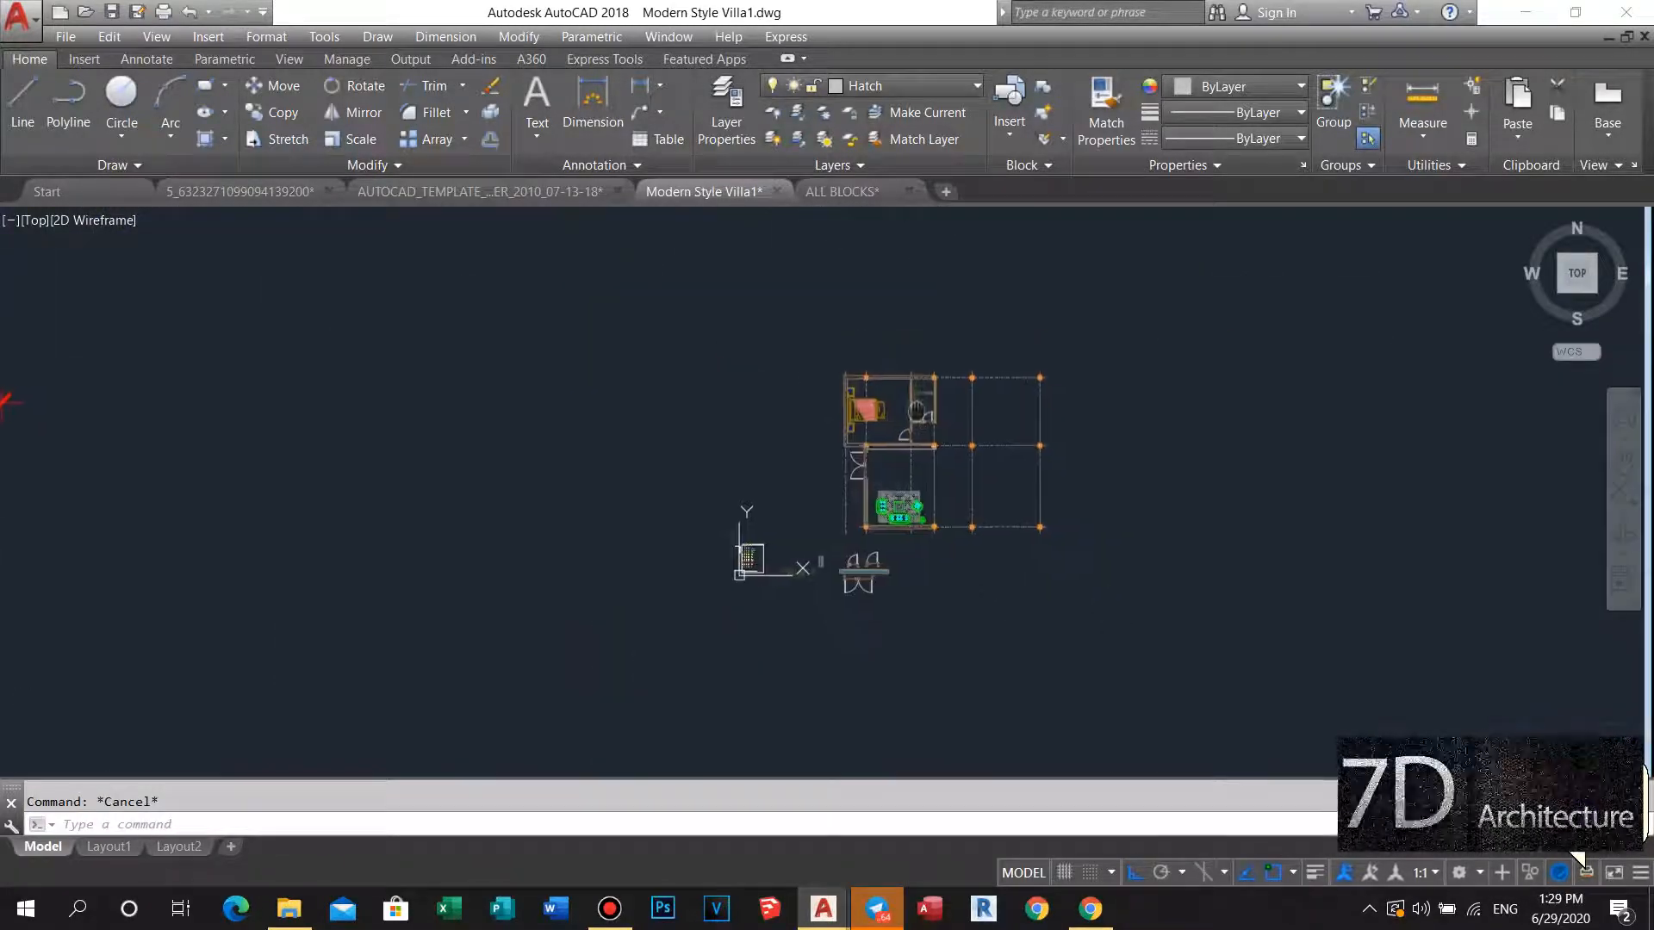
pyautogui.moveTo(923, 417); pyautogui.dragTo(852, 423, button='middle')
pyautogui.scroll(2, 897, 419)
pyautogui.scroll(-2, 898, 418)
pyautogui.scroll(2, 851, 422)
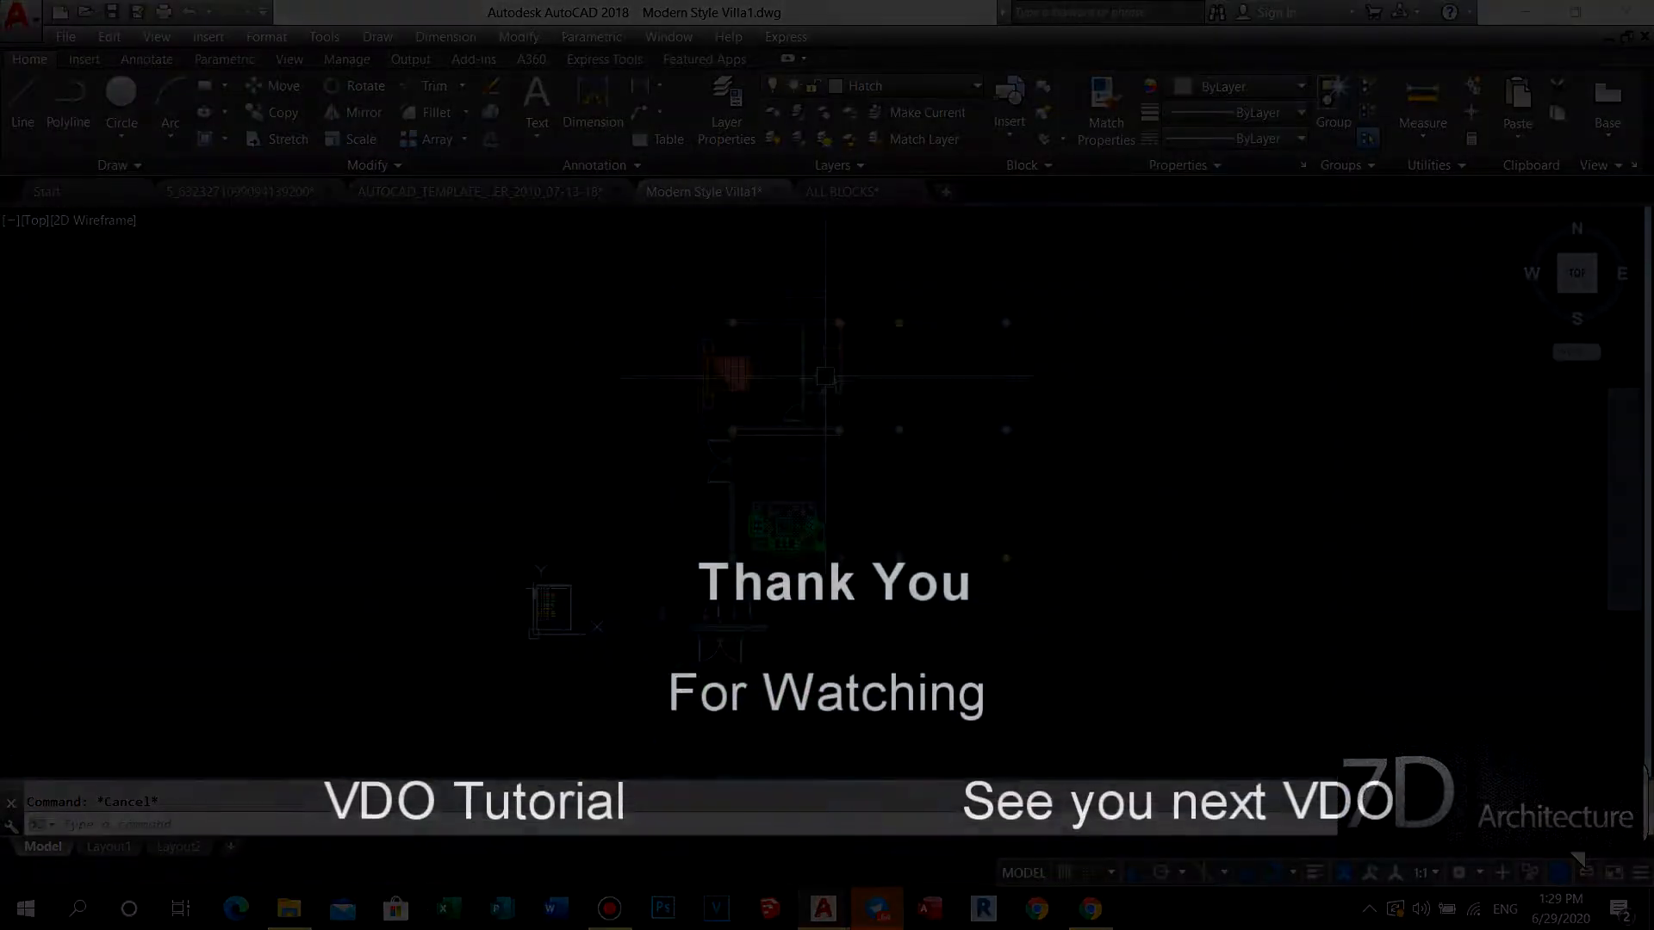